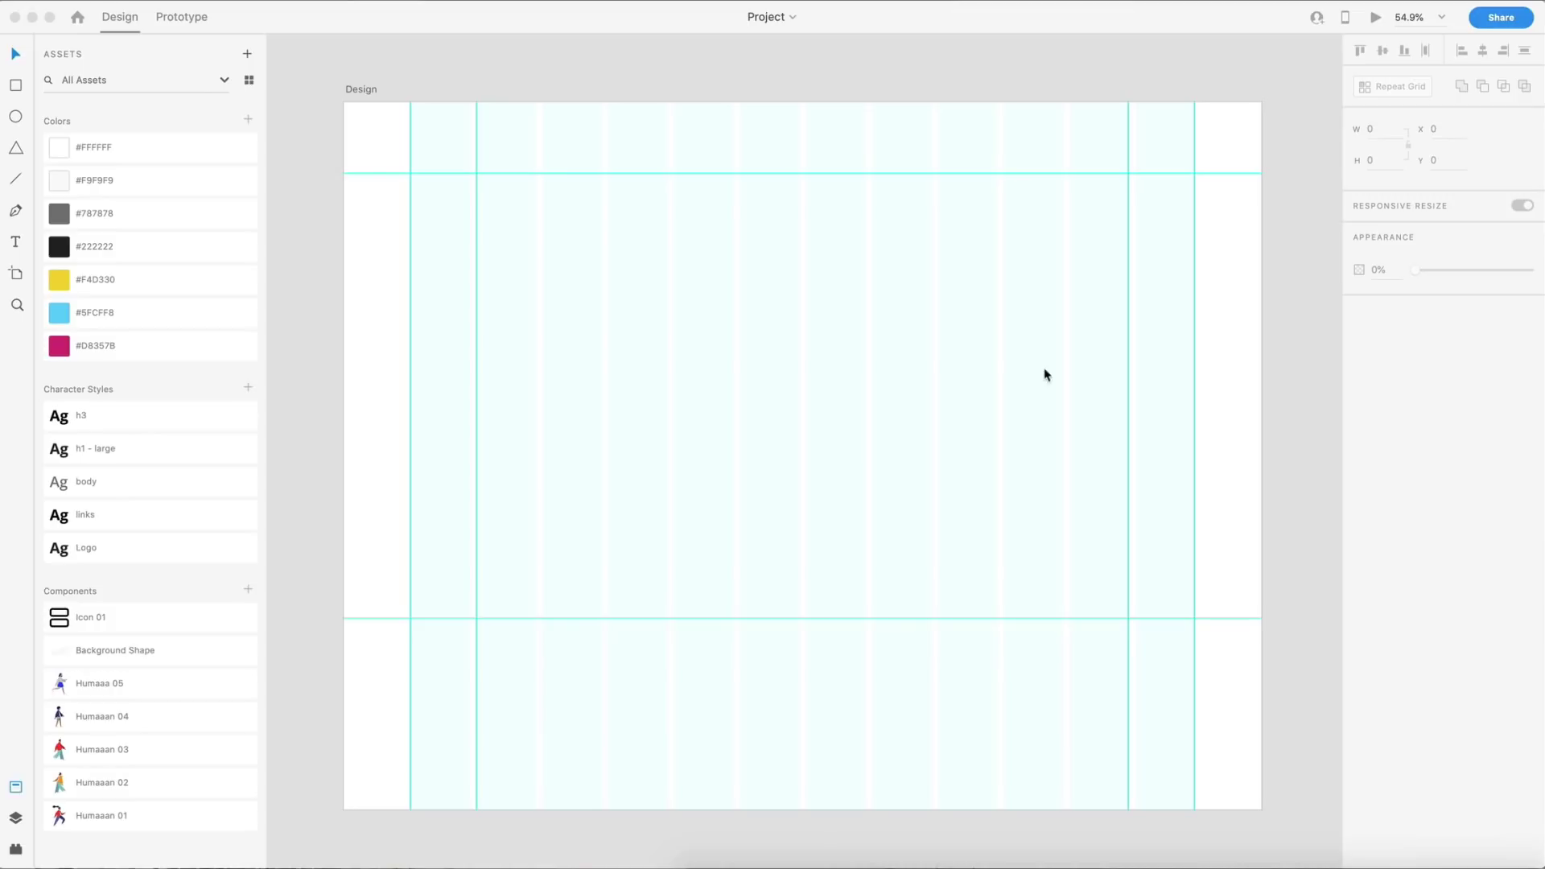
Inspect the Design artboard's size and layout grid settings
{"action": "left_click", "coordinate": [711, 396]}
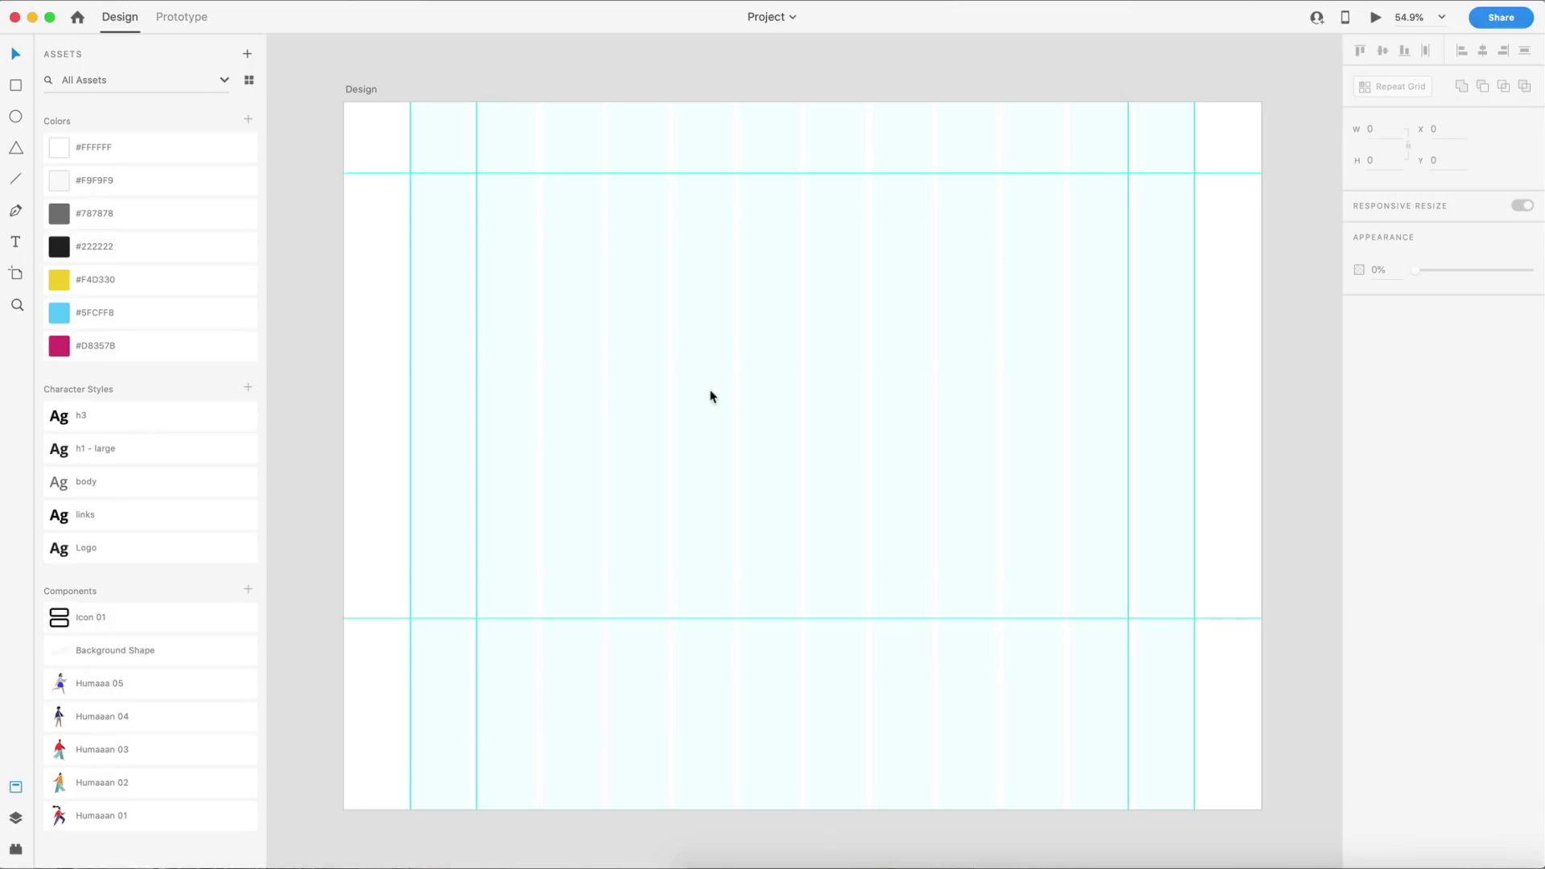
{"action": "left_click", "coordinate": [358, 92]}
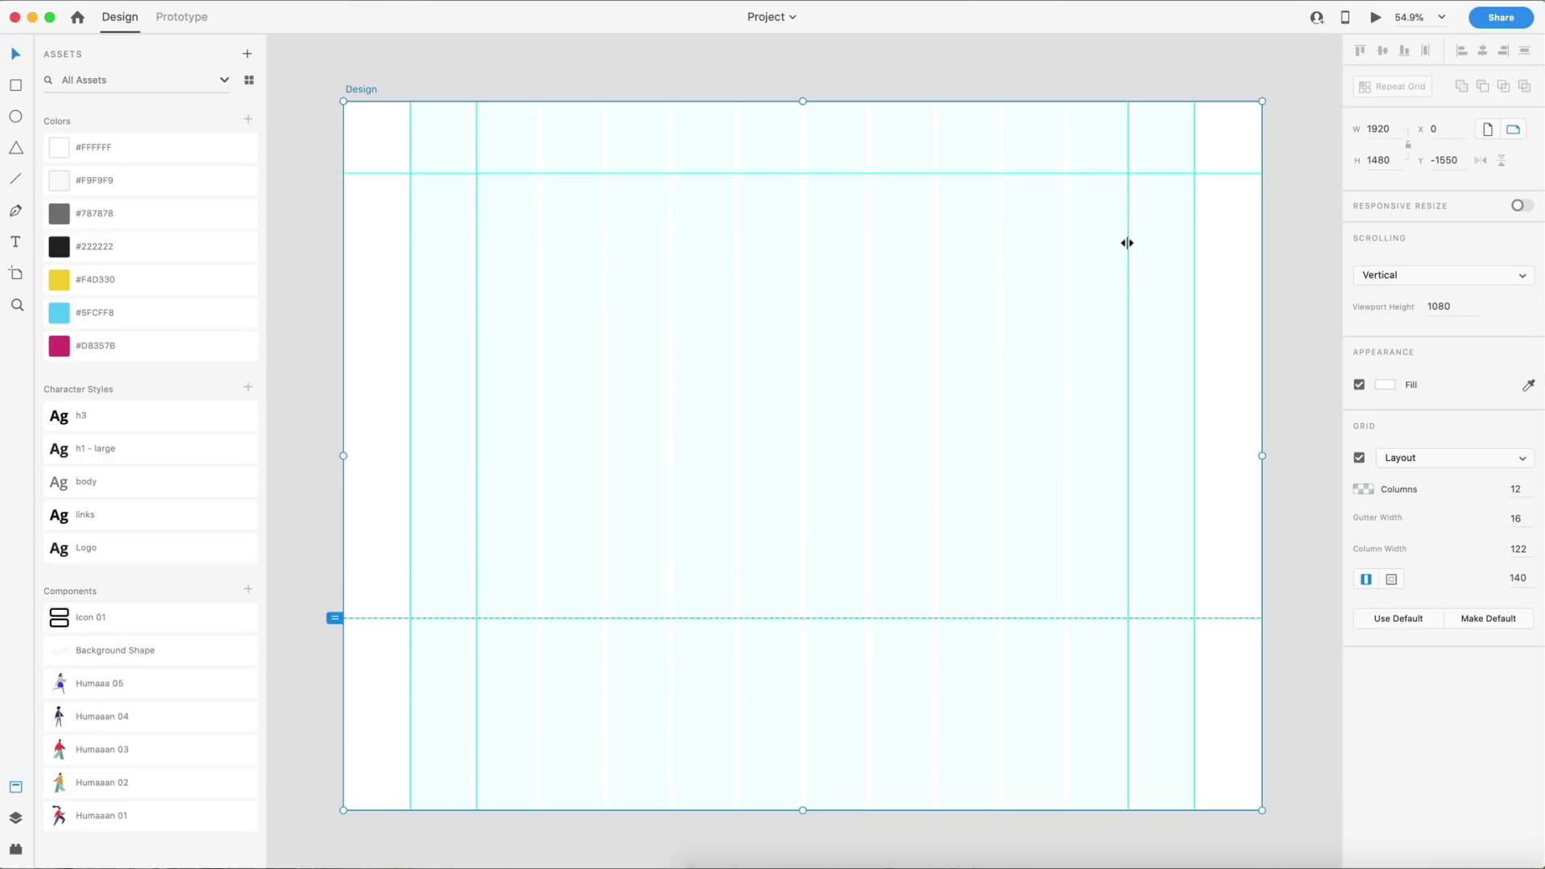
{"action": "left_click", "coordinate": [330, 330]}
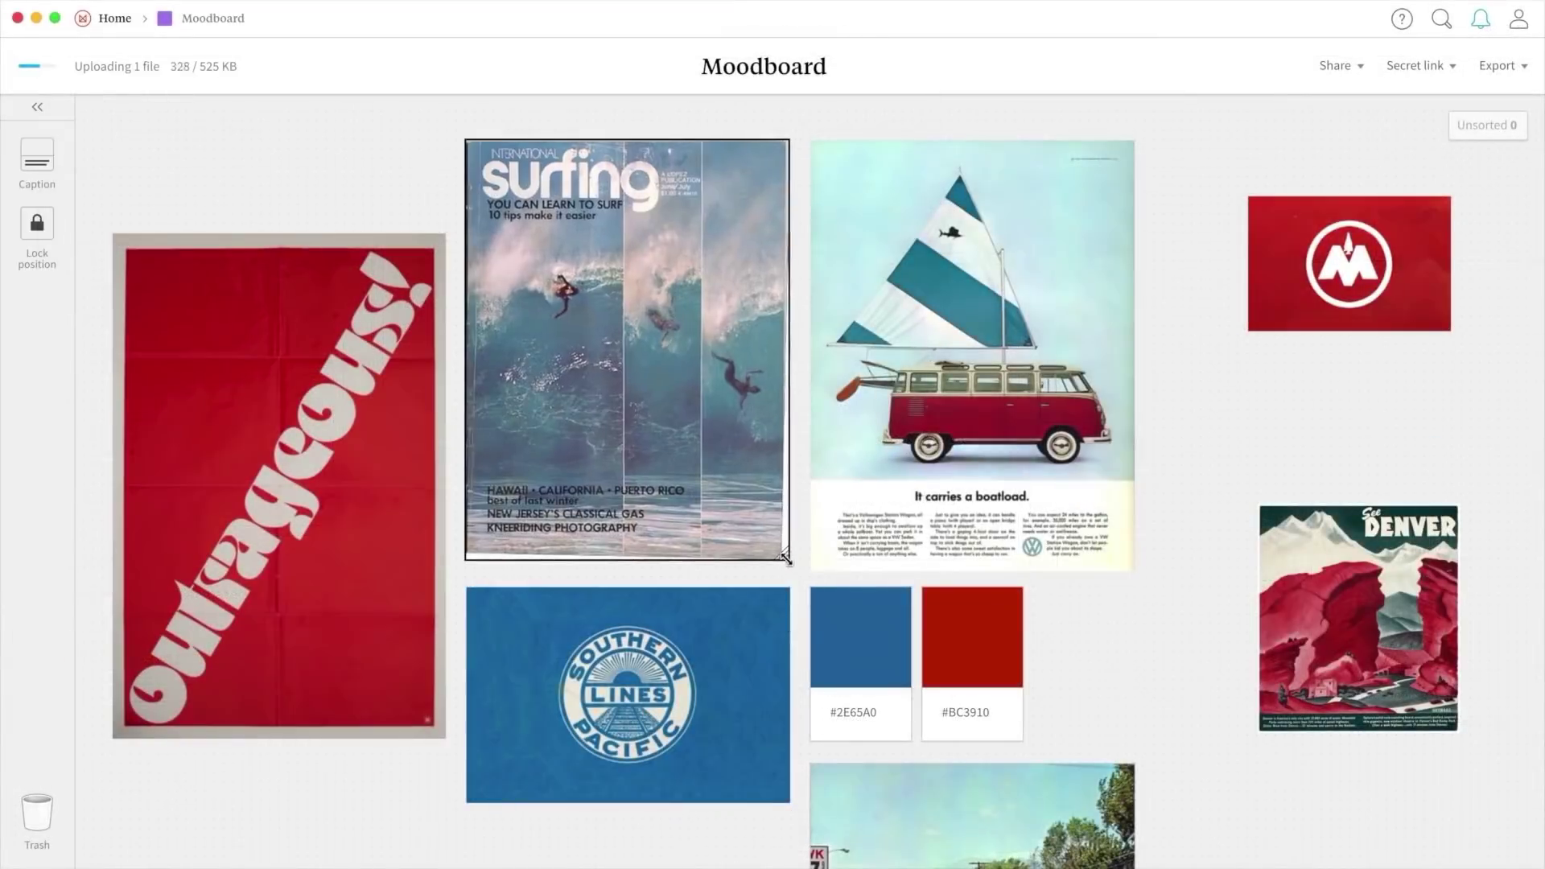
Switch to the Milanote Moodboard and add a colour swatch card for #EDEADE beside the red swatch
{"action": "double_click", "coordinate": [1074, 615]}
{"action": "type", "text": "#"}
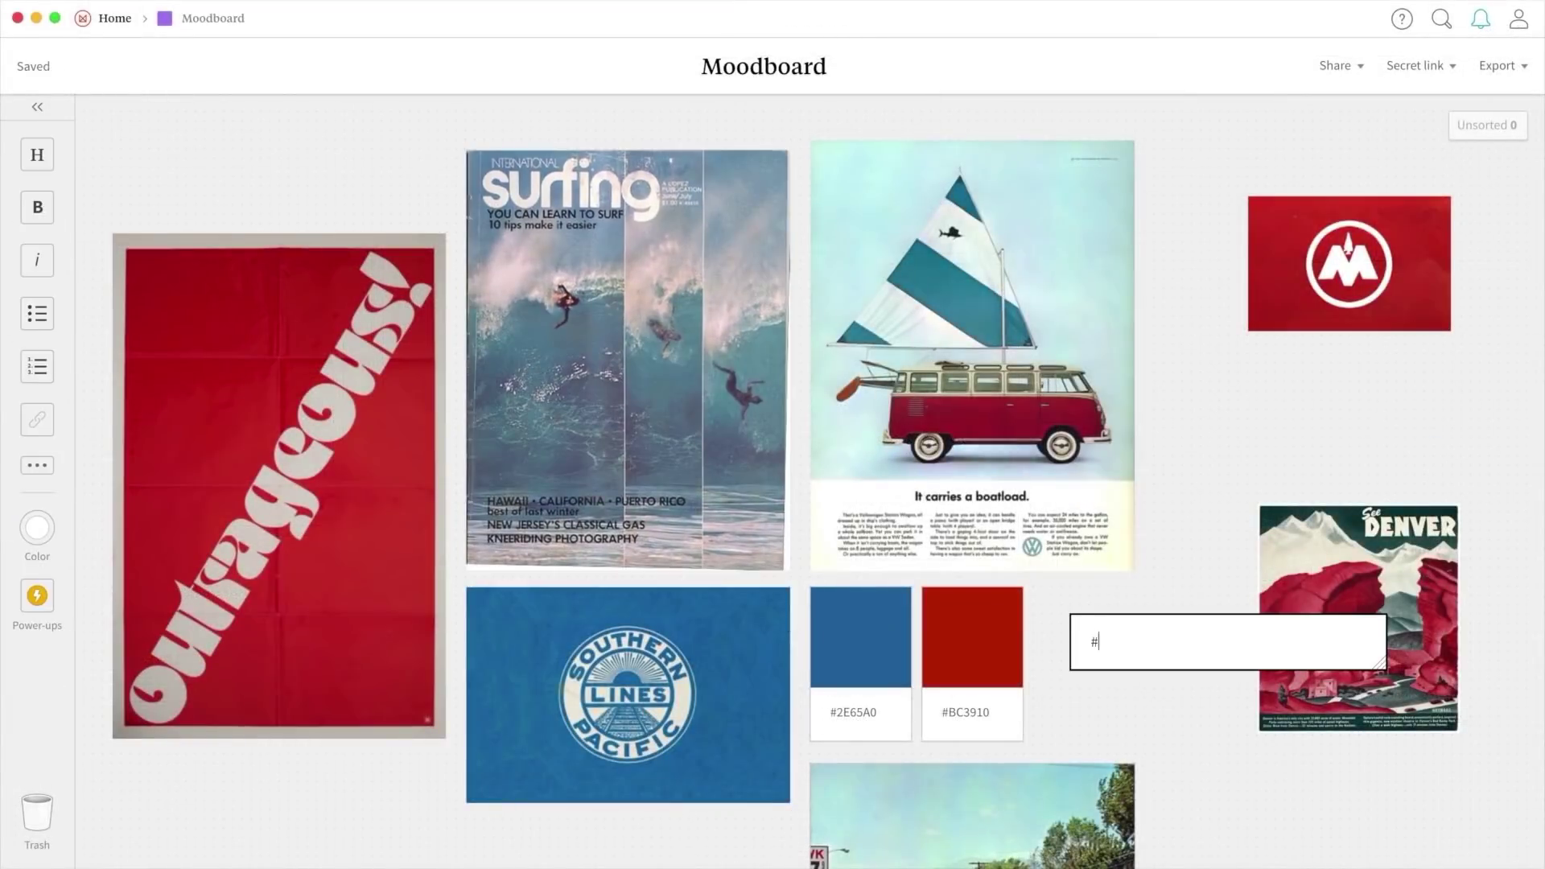
{"action": "type", "text": "EDEADE"}
{"action": "left_click", "coordinate": [1211, 700]}
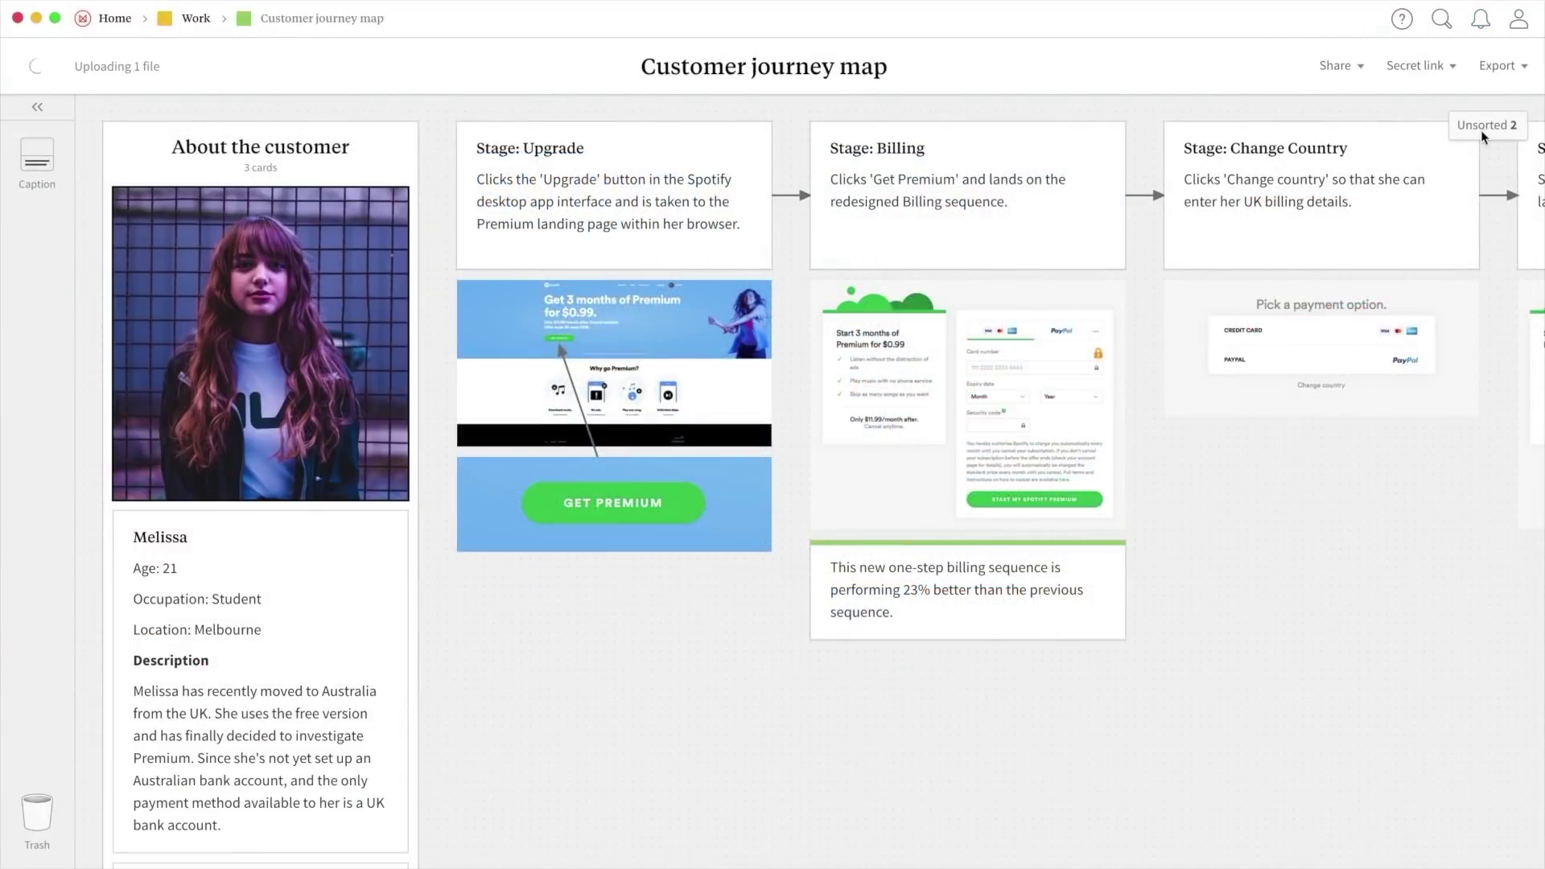
On the Customer journey map board, place an item from the unsorted items beneath the Change Country stage
{"action": "left_click", "coordinate": [1487, 129]}
{"action": "left_click_drag", "start_coordinate": [1497, 193], "coordinate": [1392, 467]}
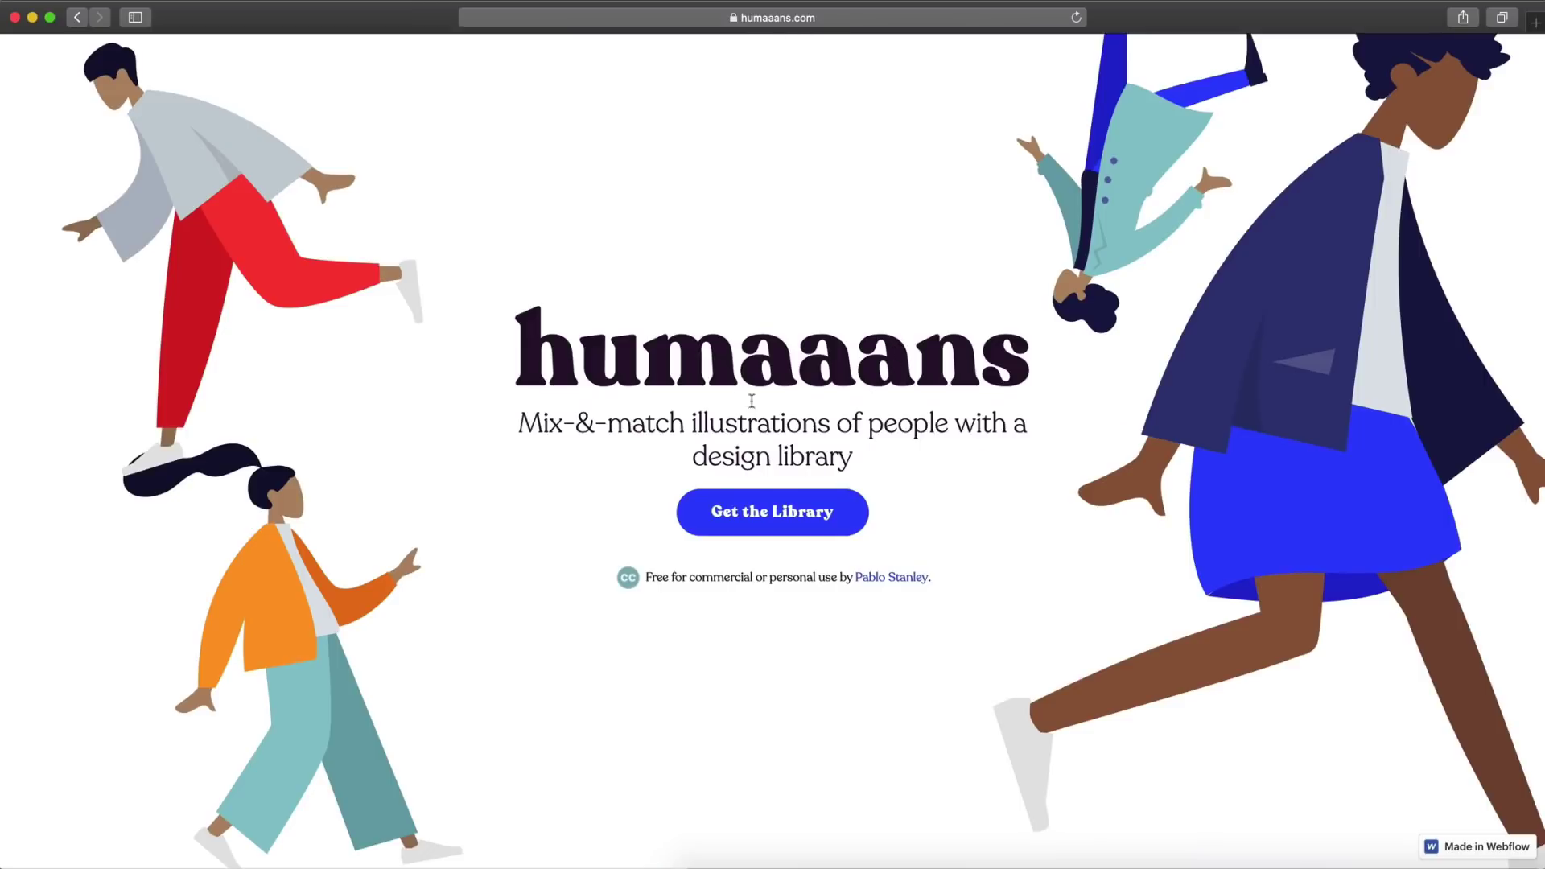
Look through the humaaans.com page in the browser, examining its illustration examples, templates and licence details
{"action": "left_click_drag", "start_coordinate": [740, 374], "coordinate": [917, 371]}
{"action": "left_click", "coordinate": [1040, 344]}
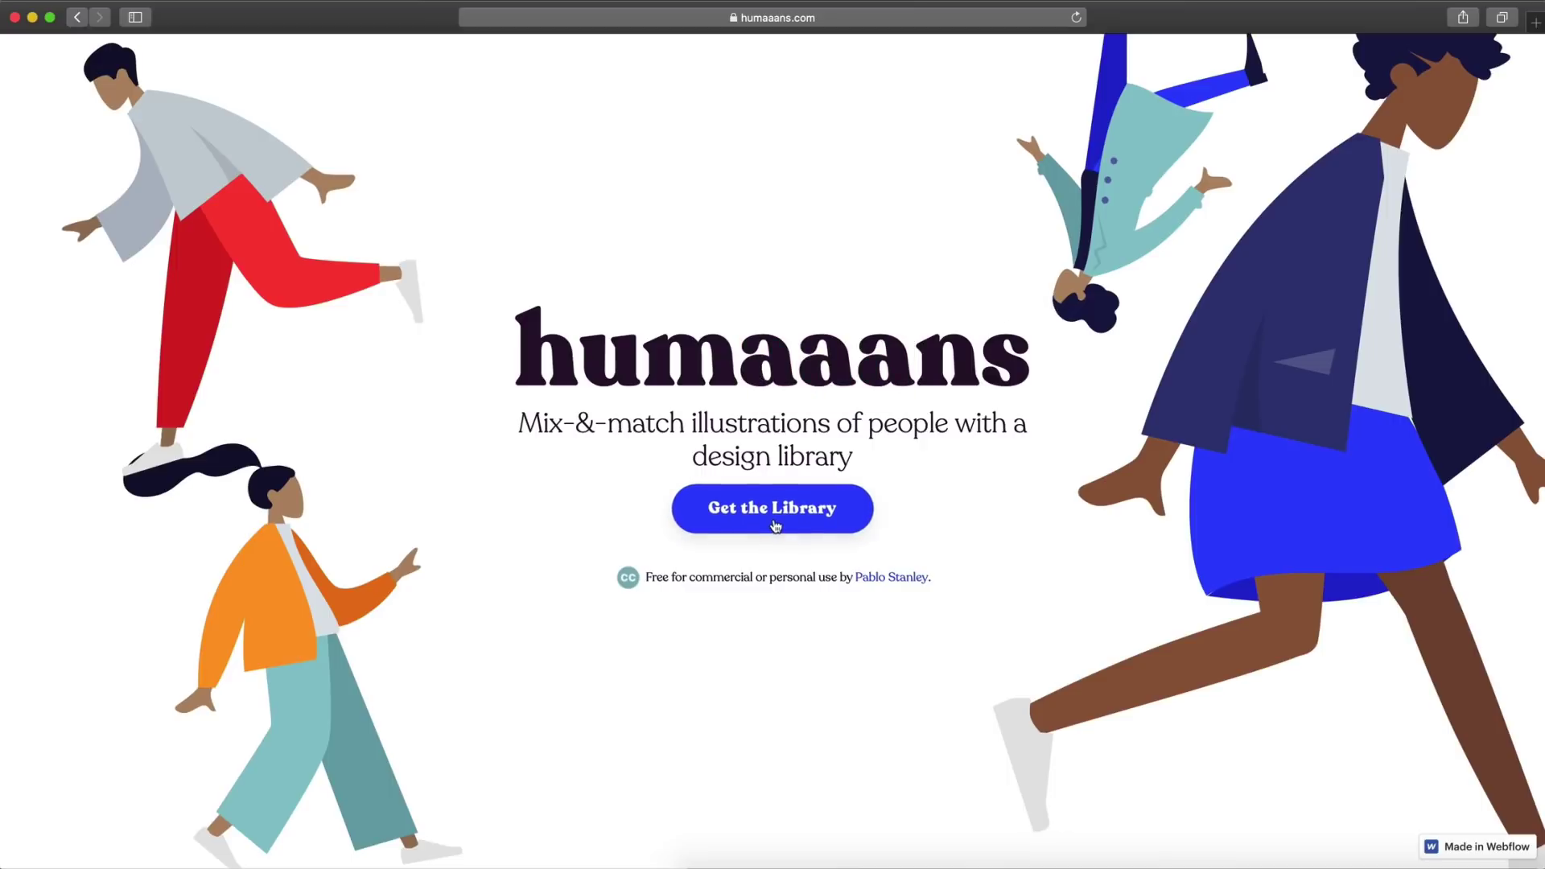
{"action": "scroll", "coordinate": [1372, 538], "scroll_direction": "down", "scroll_amount": 10}
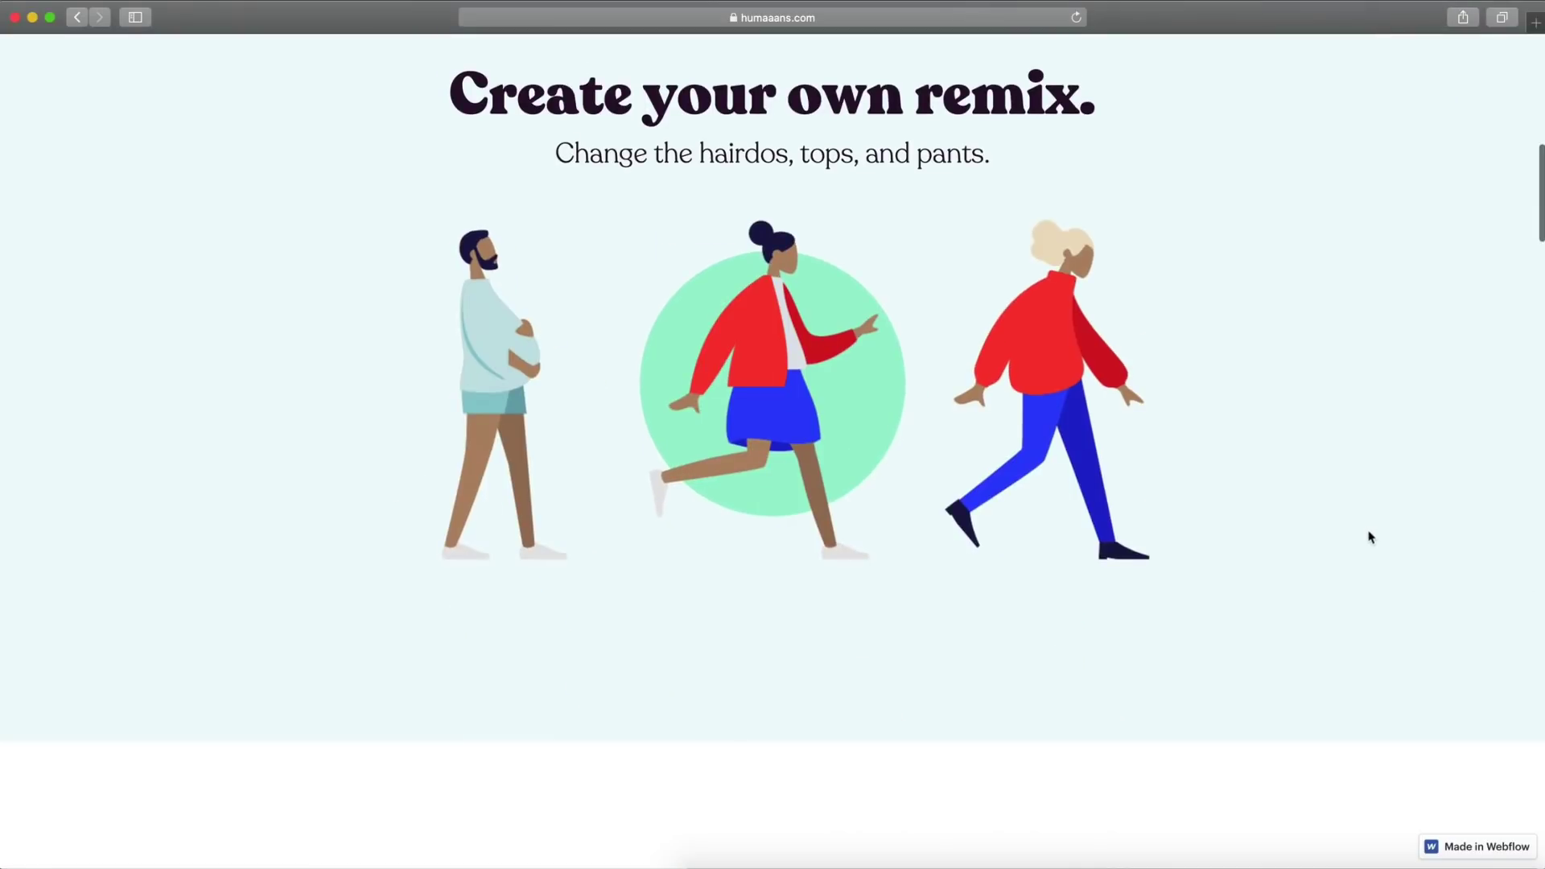
{"action": "scroll", "coordinate": [1307, 488], "scroll_direction": "down", "scroll_amount": 3}
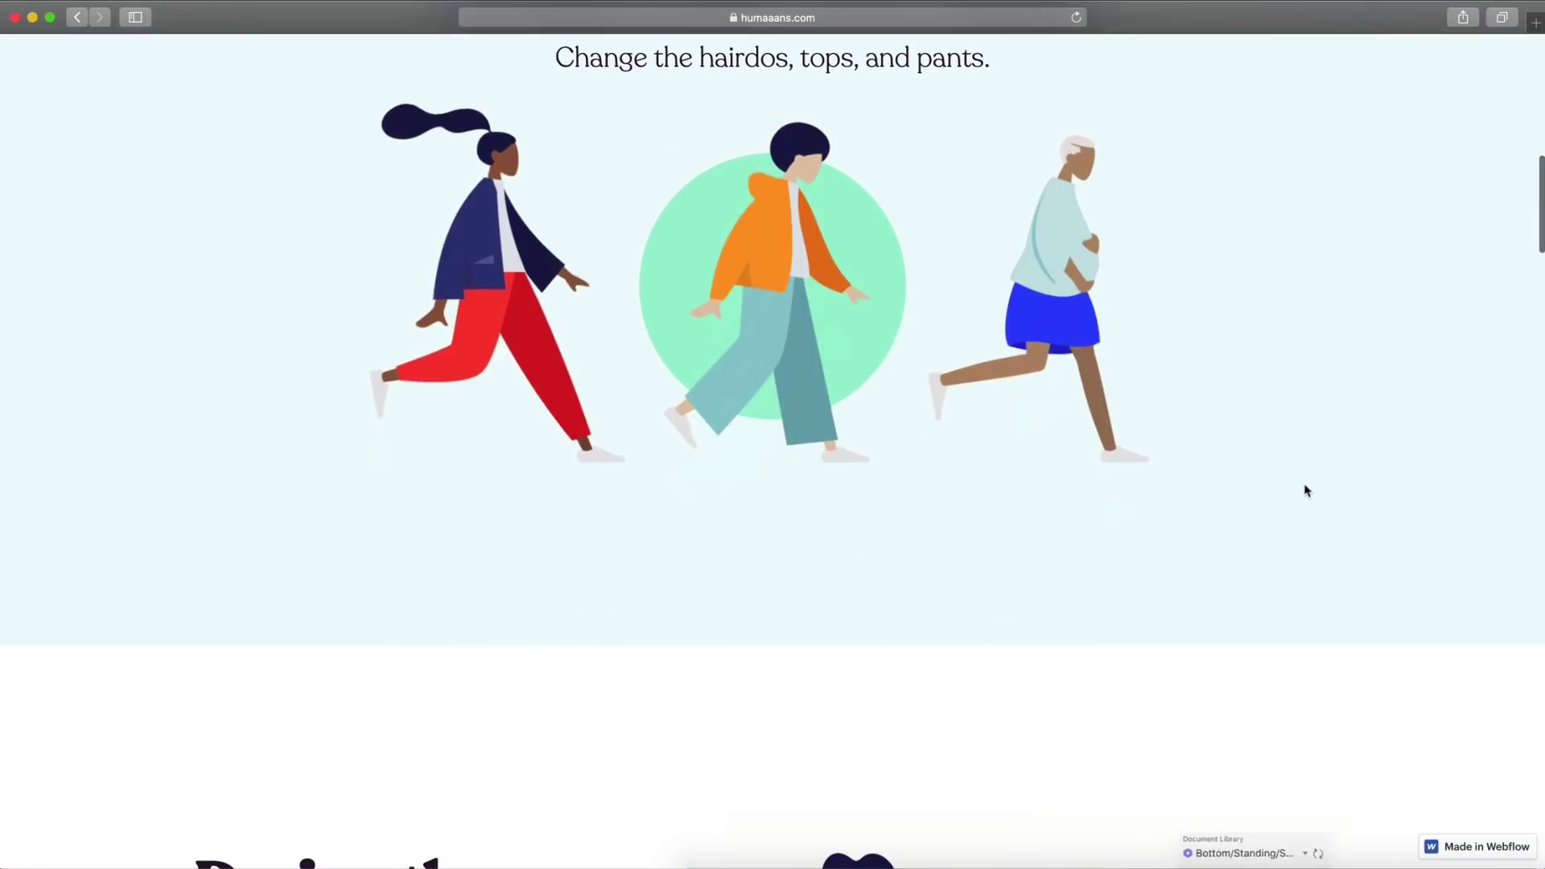
{"action": "scroll", "coordinate": [1302, 488], "scroll_direction": "down", "scroll_amount": 10}
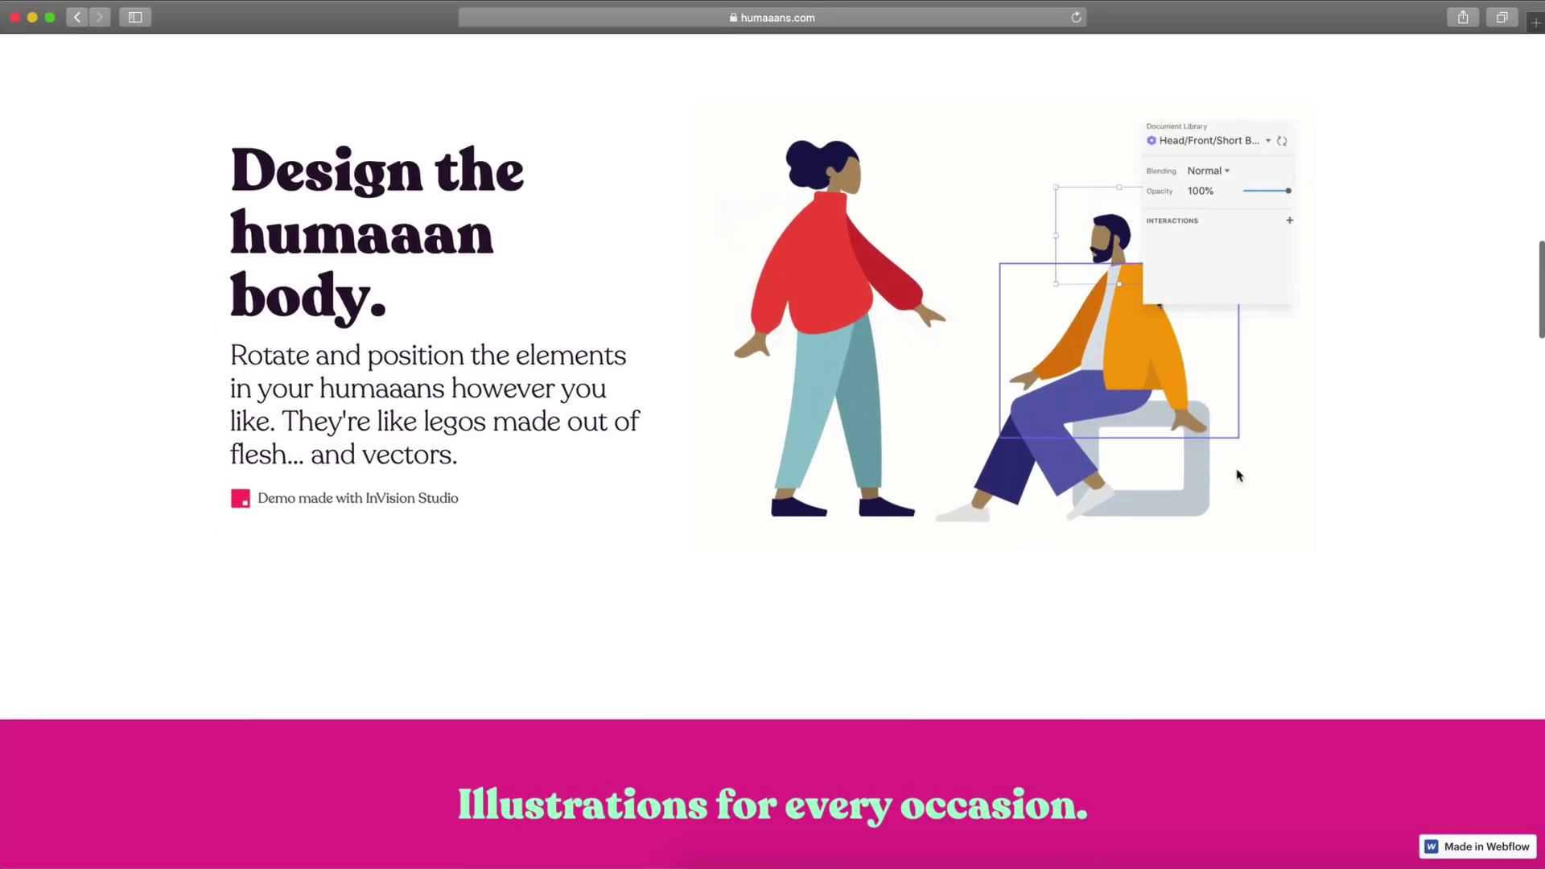
{"action": "scroll", "coordinate": [1255, 475], "scroll_direction": "down", "scroll_amount": 3}
{"action": "scroll", "coordinate": [1254, 475], "scroll_direction": "down", "scroll_amount": 15}
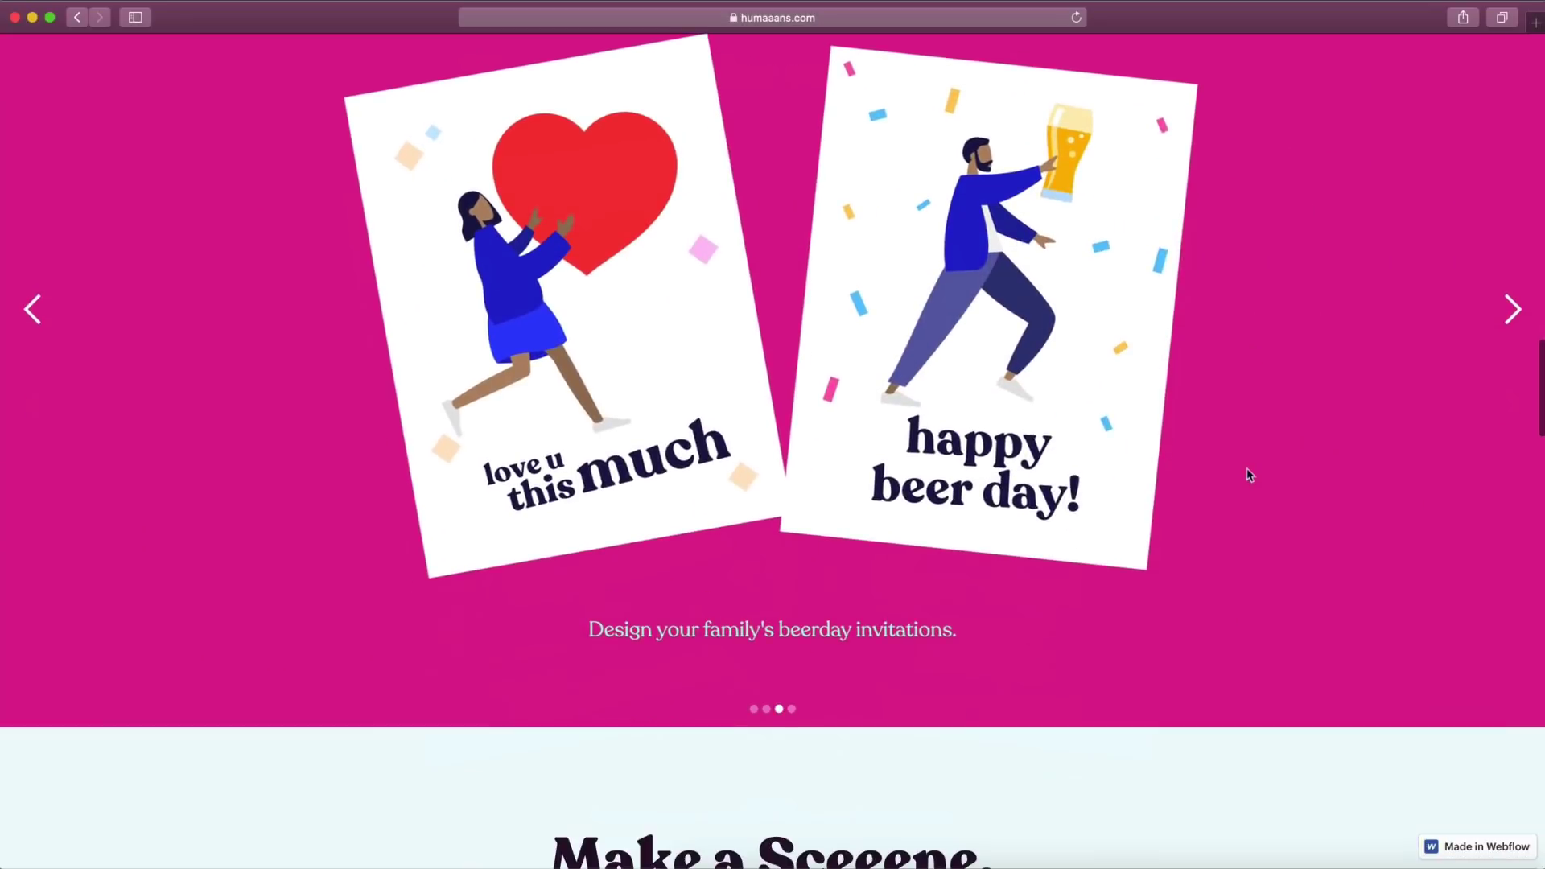
{"action": "scroll", "coordinate": [1250, 475], "scroll_direction": "down", "scroll_amount": 20}
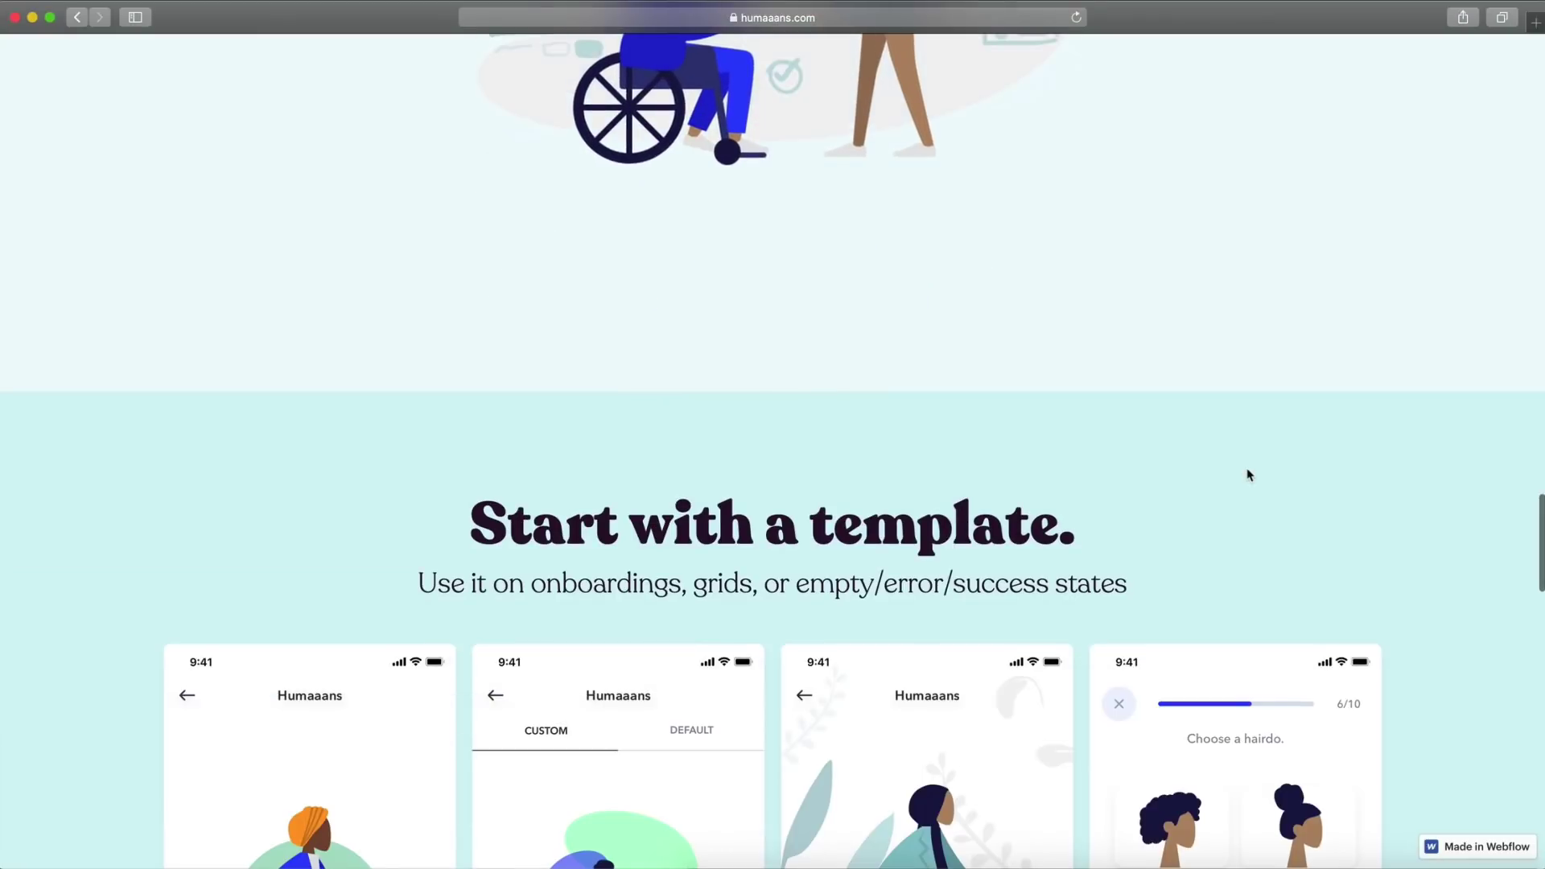
{"action": "scroll", "coordinate": [1249, 475], "scroll_direction": "down", "scroll_amount": 16}
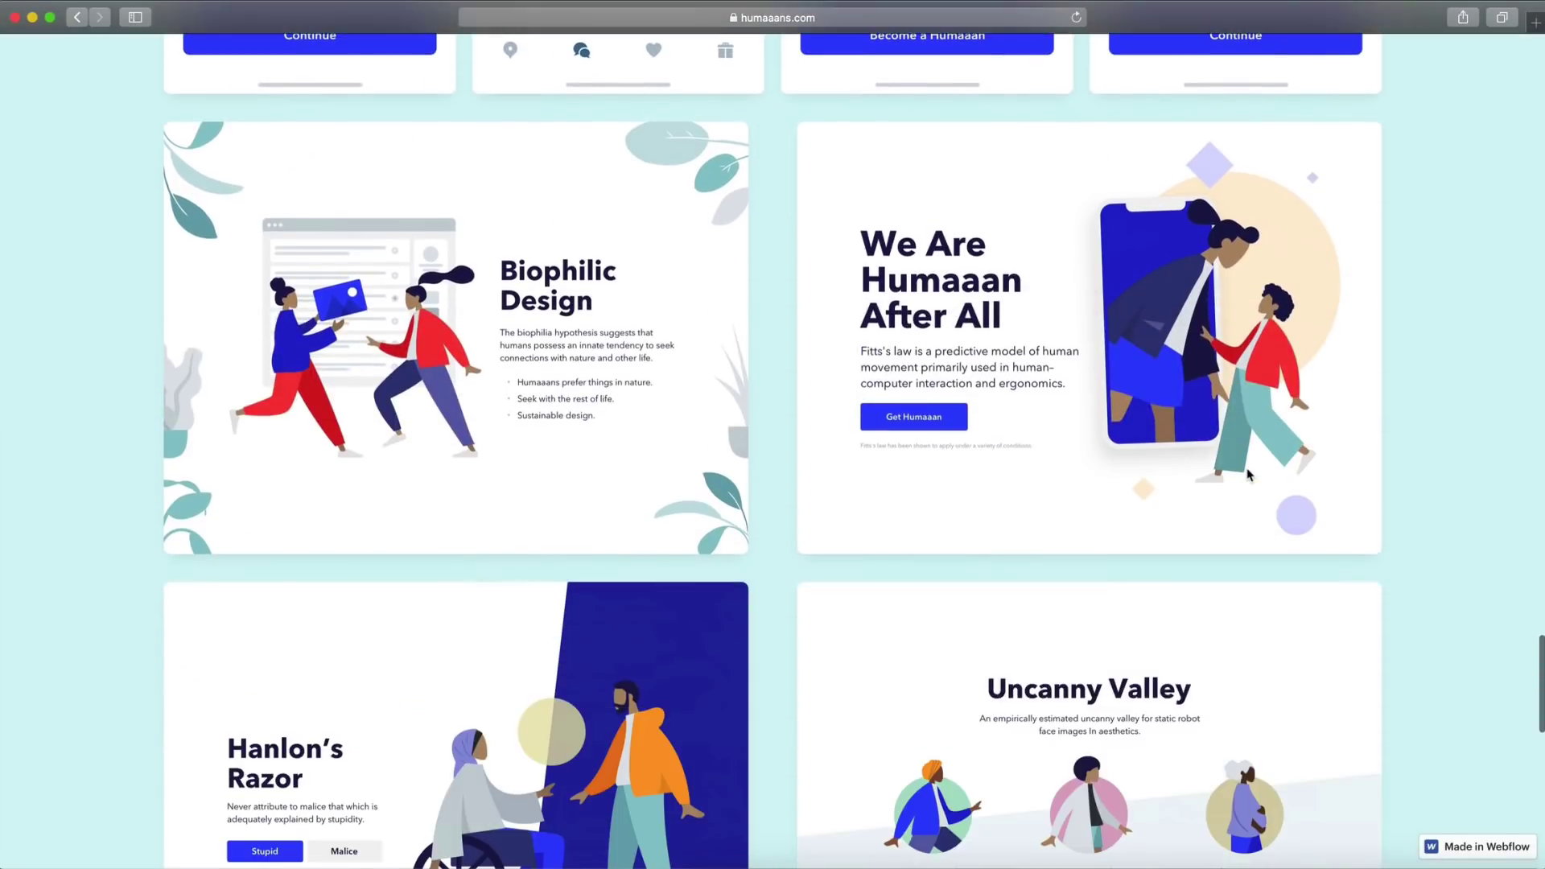
{"action": "scroll", "coordinate": [1250, 475], "scroll_direction": "down", "scroll_amount": 5}
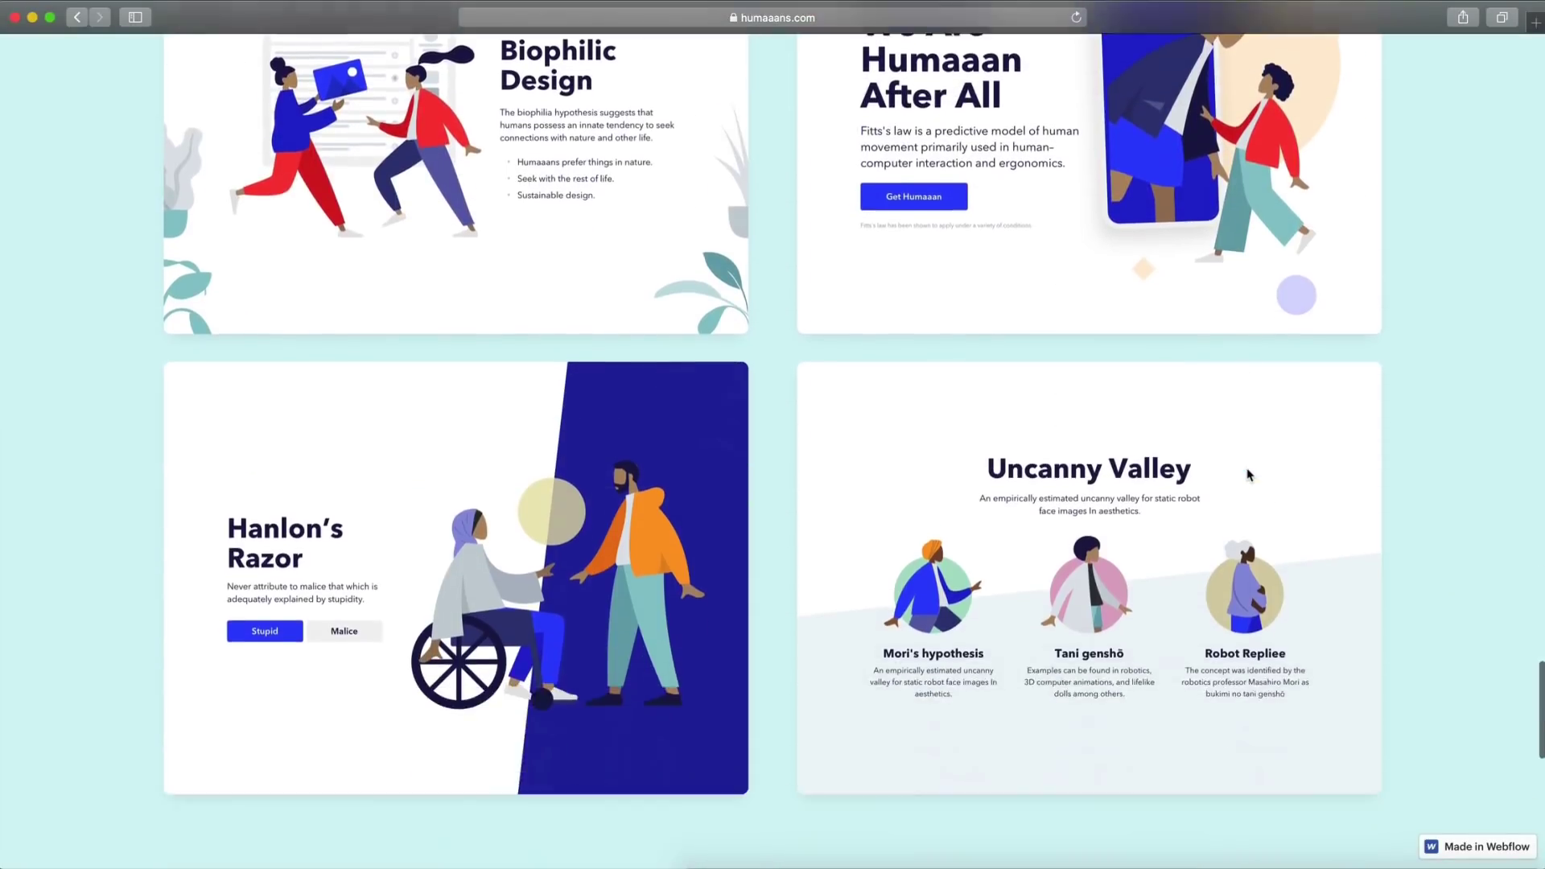
{"action": "scroll", "coordinate": [1250, 475], "scroll_direction": "down", "scroll_amount": 14}
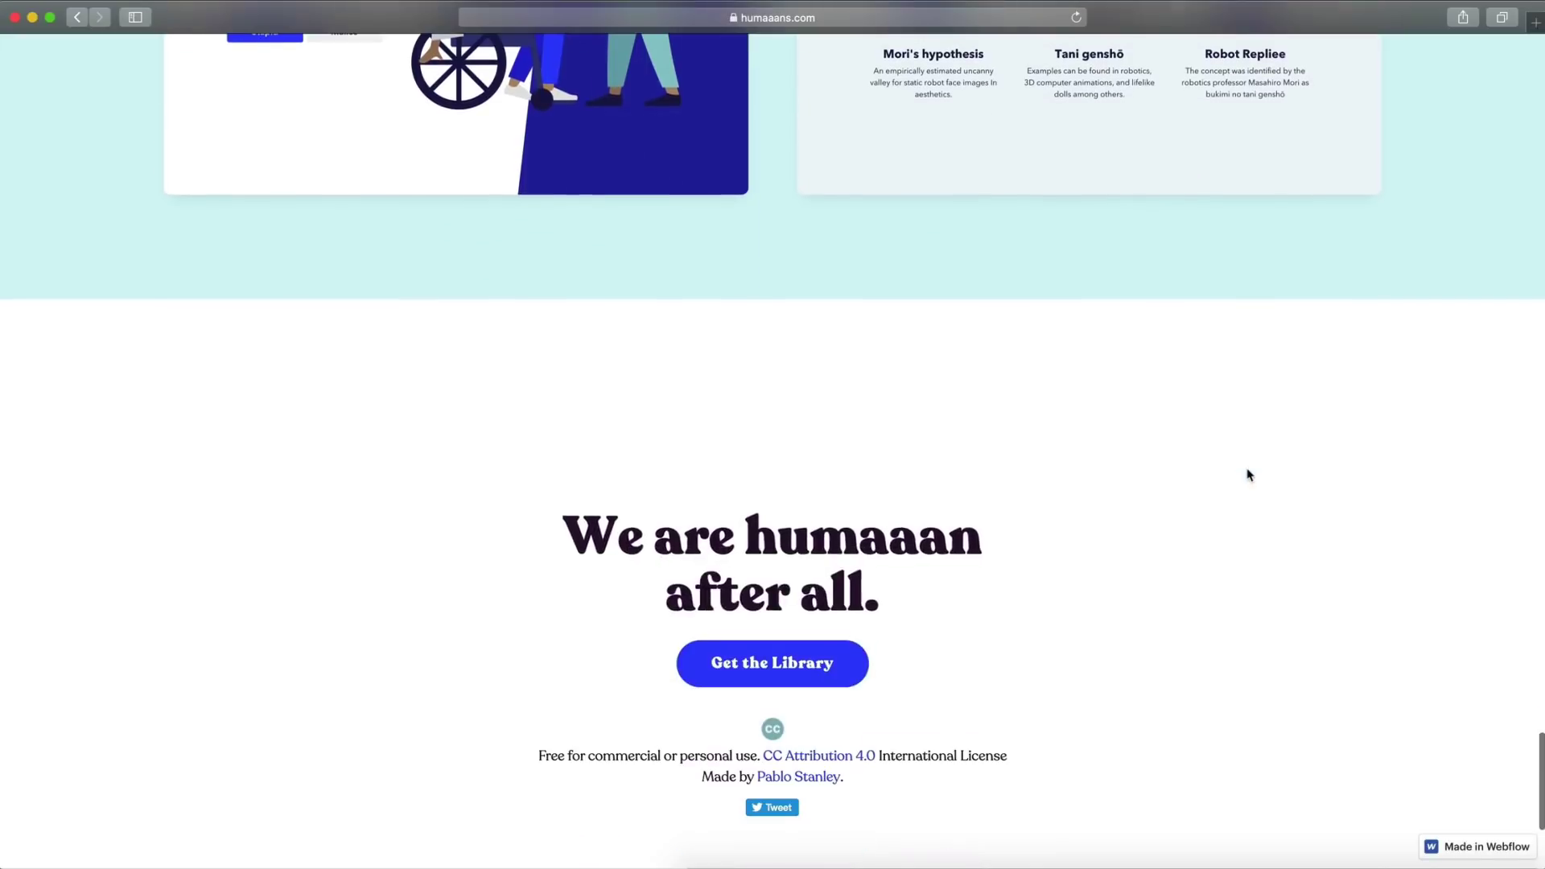
{"action": "scroll", "coordinate": [1248, 474], "scroll_direction": "up", "scroll_amount": 20}
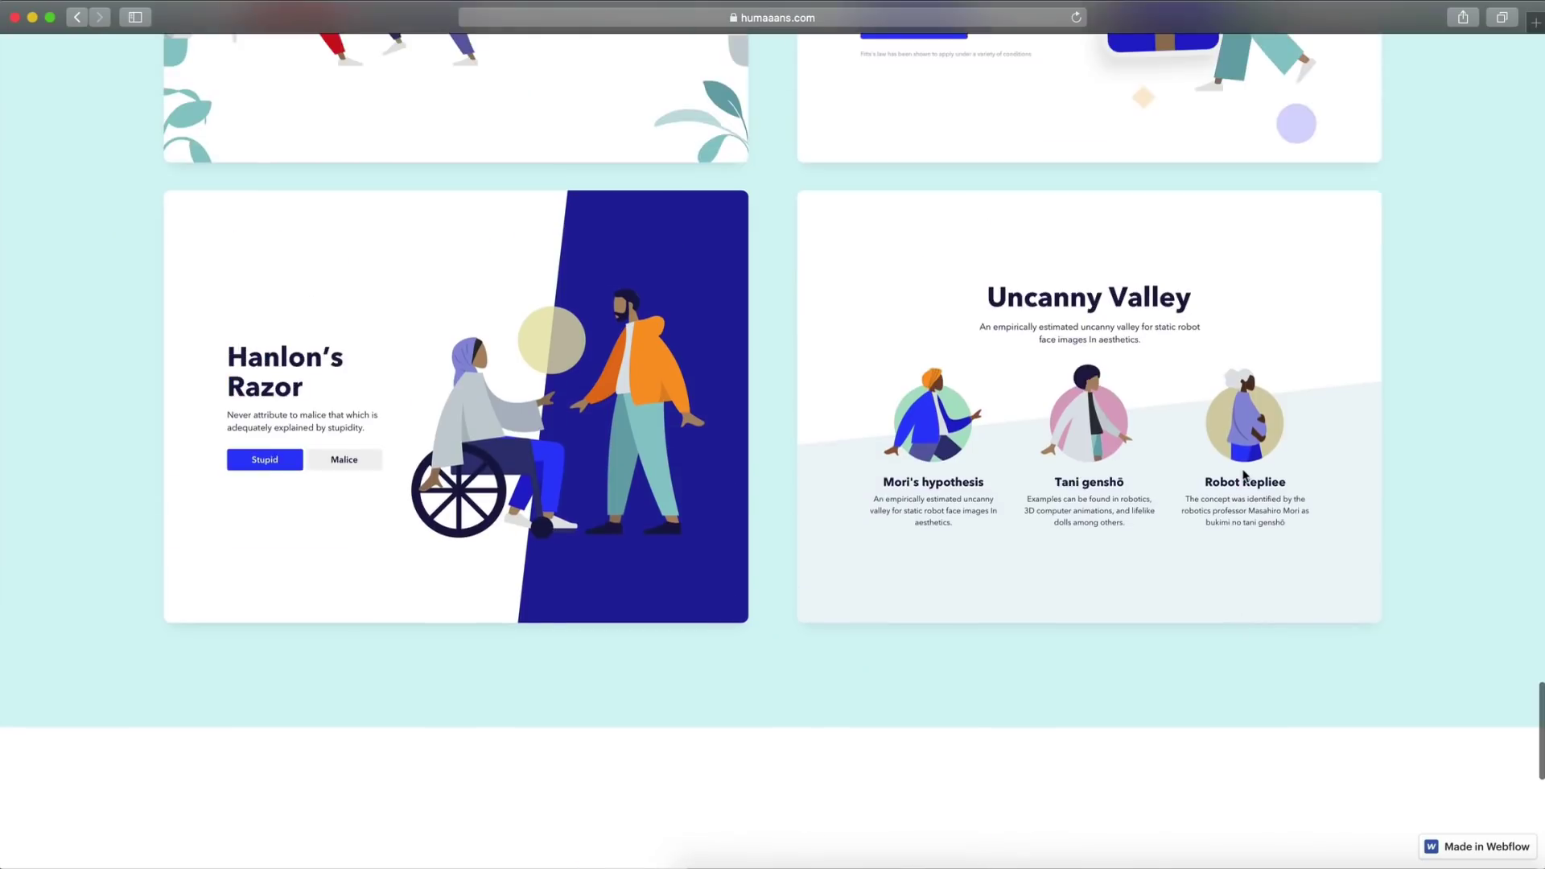
{"action": "scroll", "coordinate": [1243, 475], "scroll_direction": "up", "scroll_amount": 20}
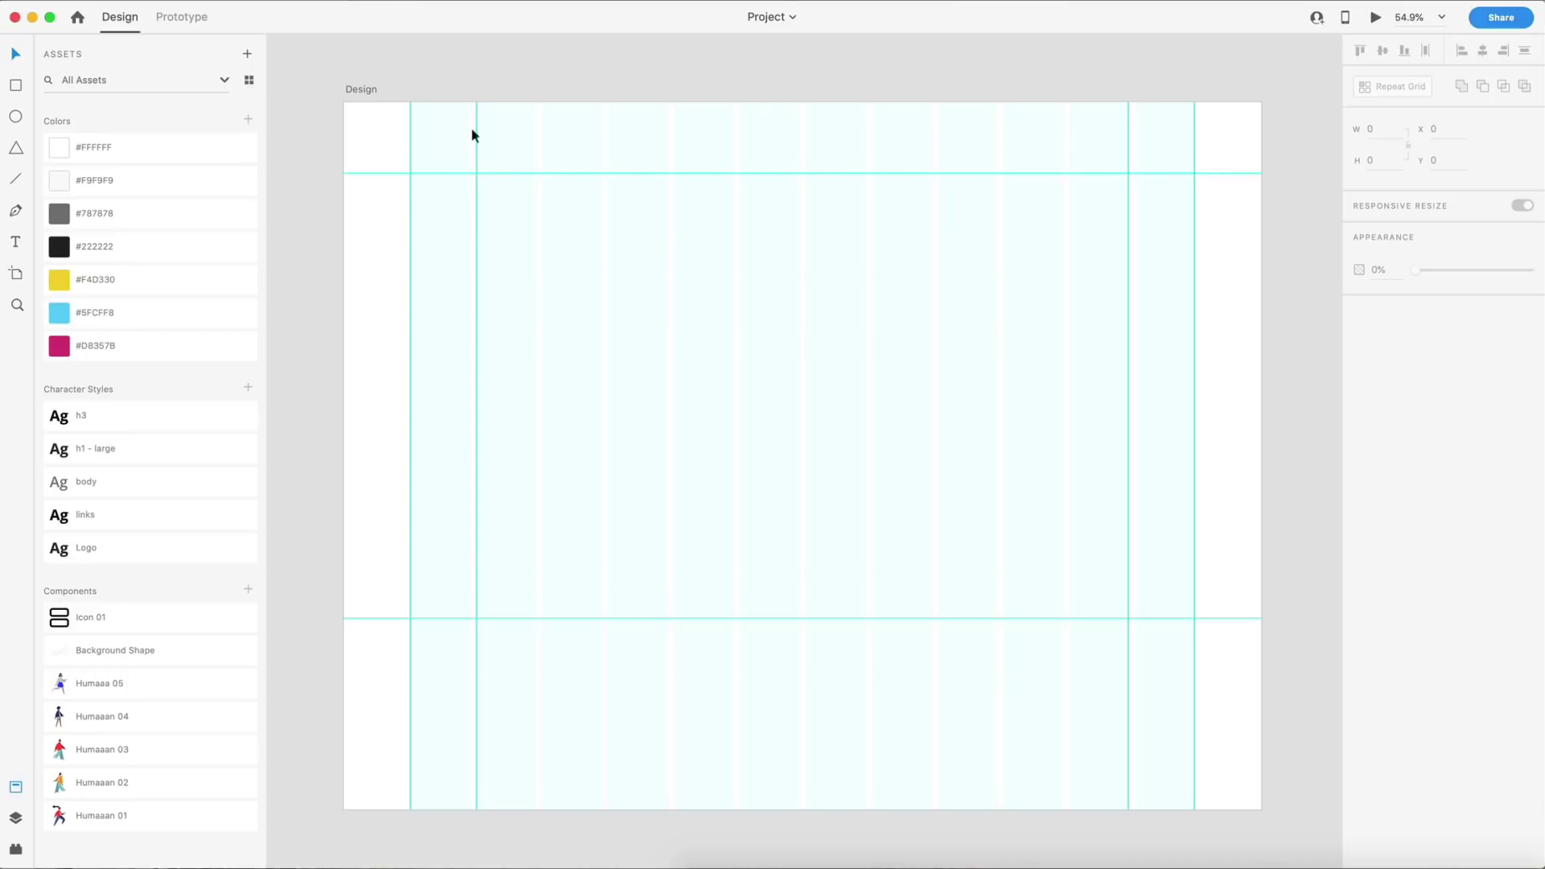
In Adobe XD, add the logo text "efficiently" in the Design artboard's header area and align it to the left margin guide at X 140
{"action": "left_click", "coordinate": [435, 174]}
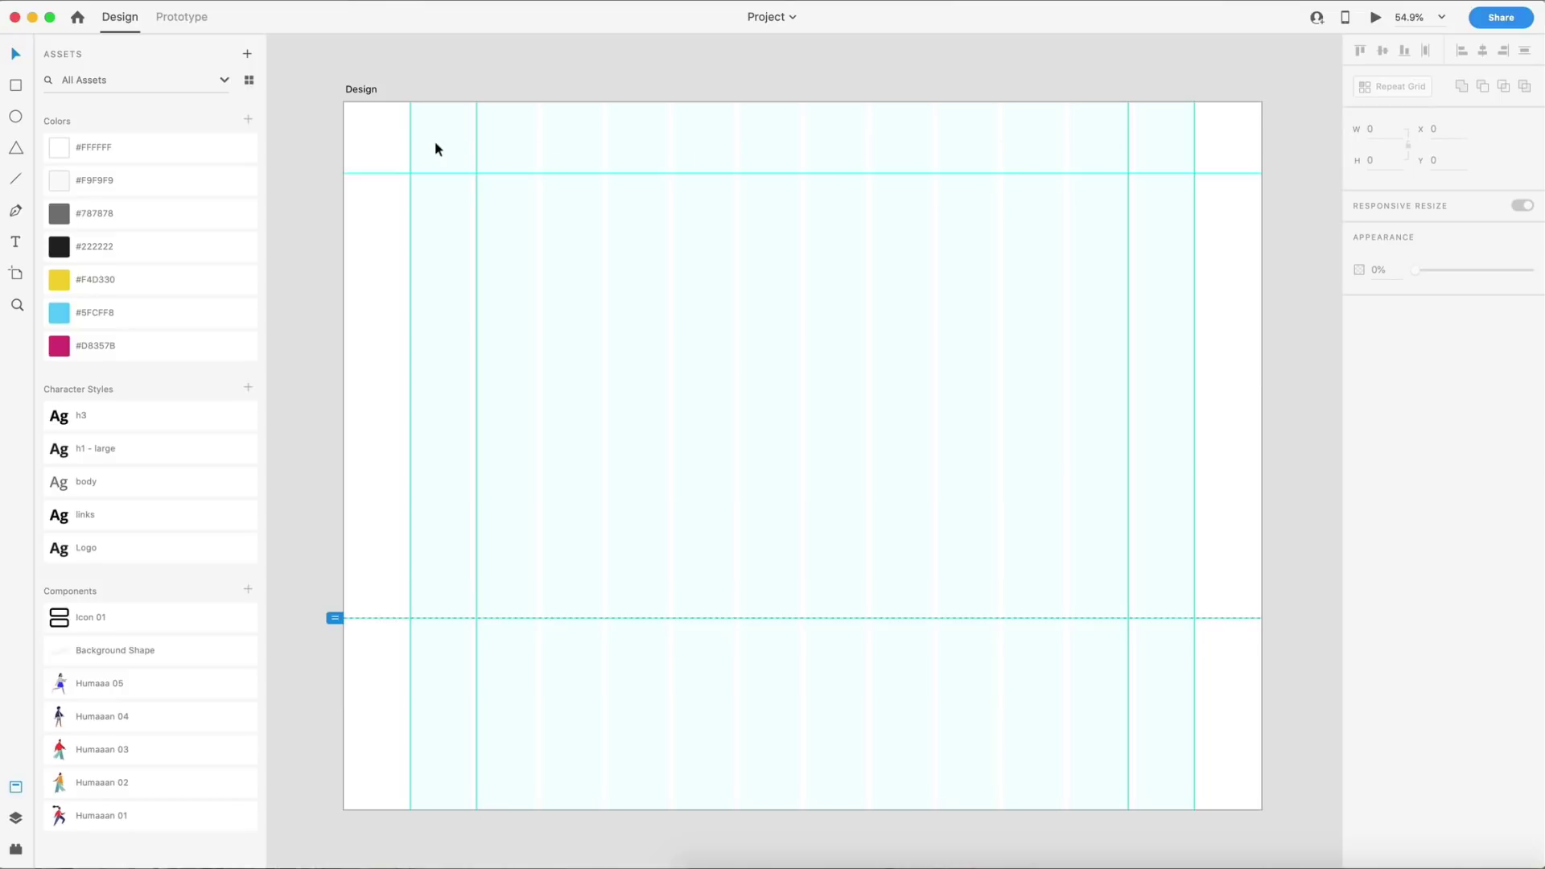
{"action": "scroll", "coordinate": [403, 131], "scroll_direction": "up", "scroll_amount": 5}
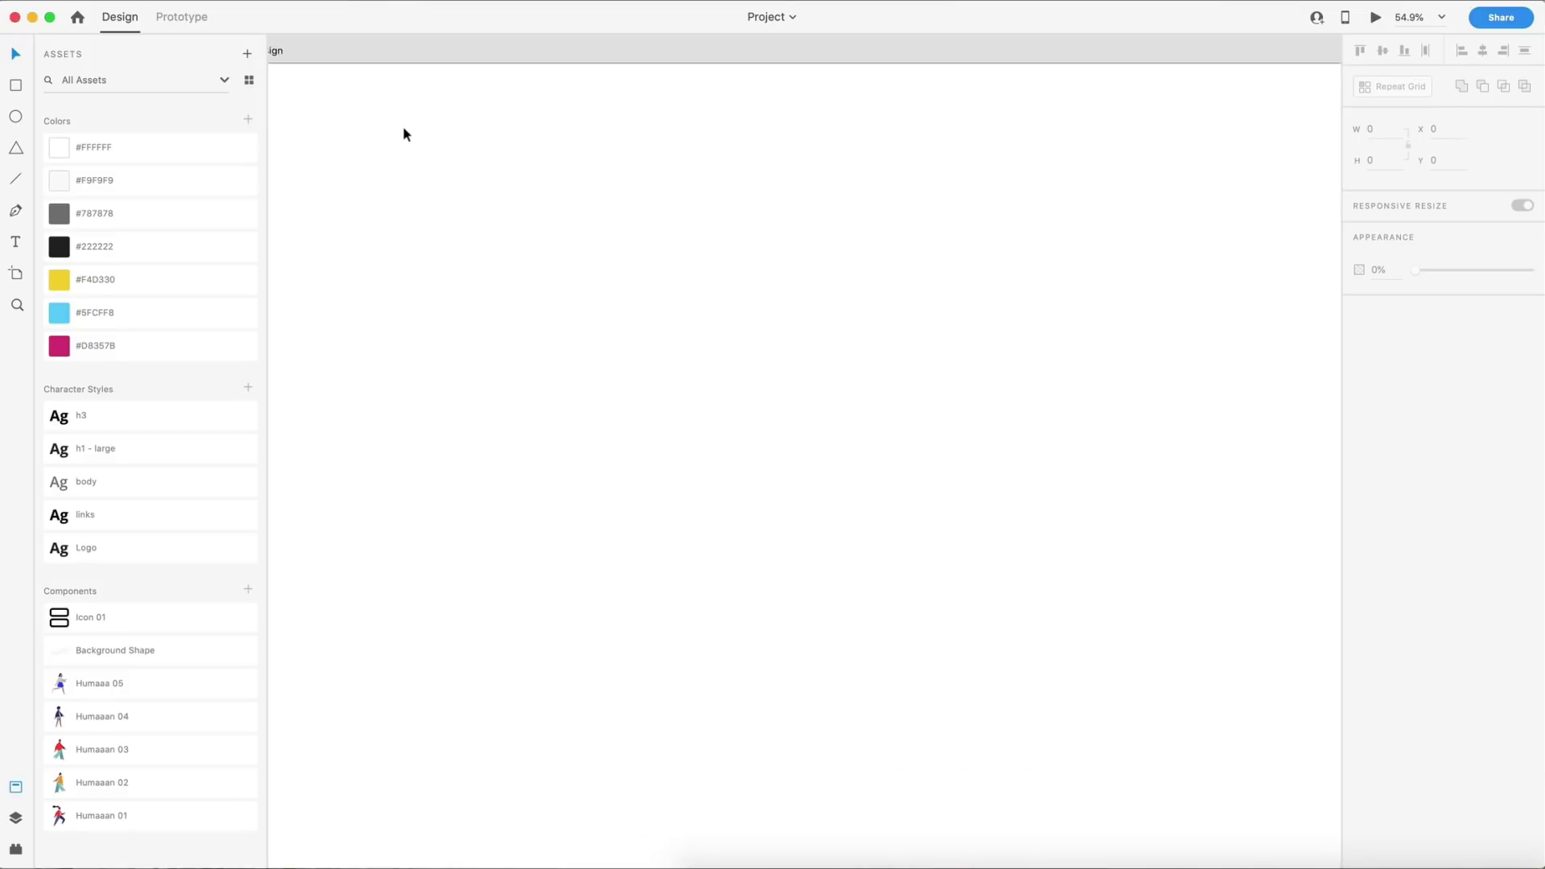
{"action": "scroll", "coordinate": [437, 145], "scroll_direction": "up", "scroll_amount": 3}
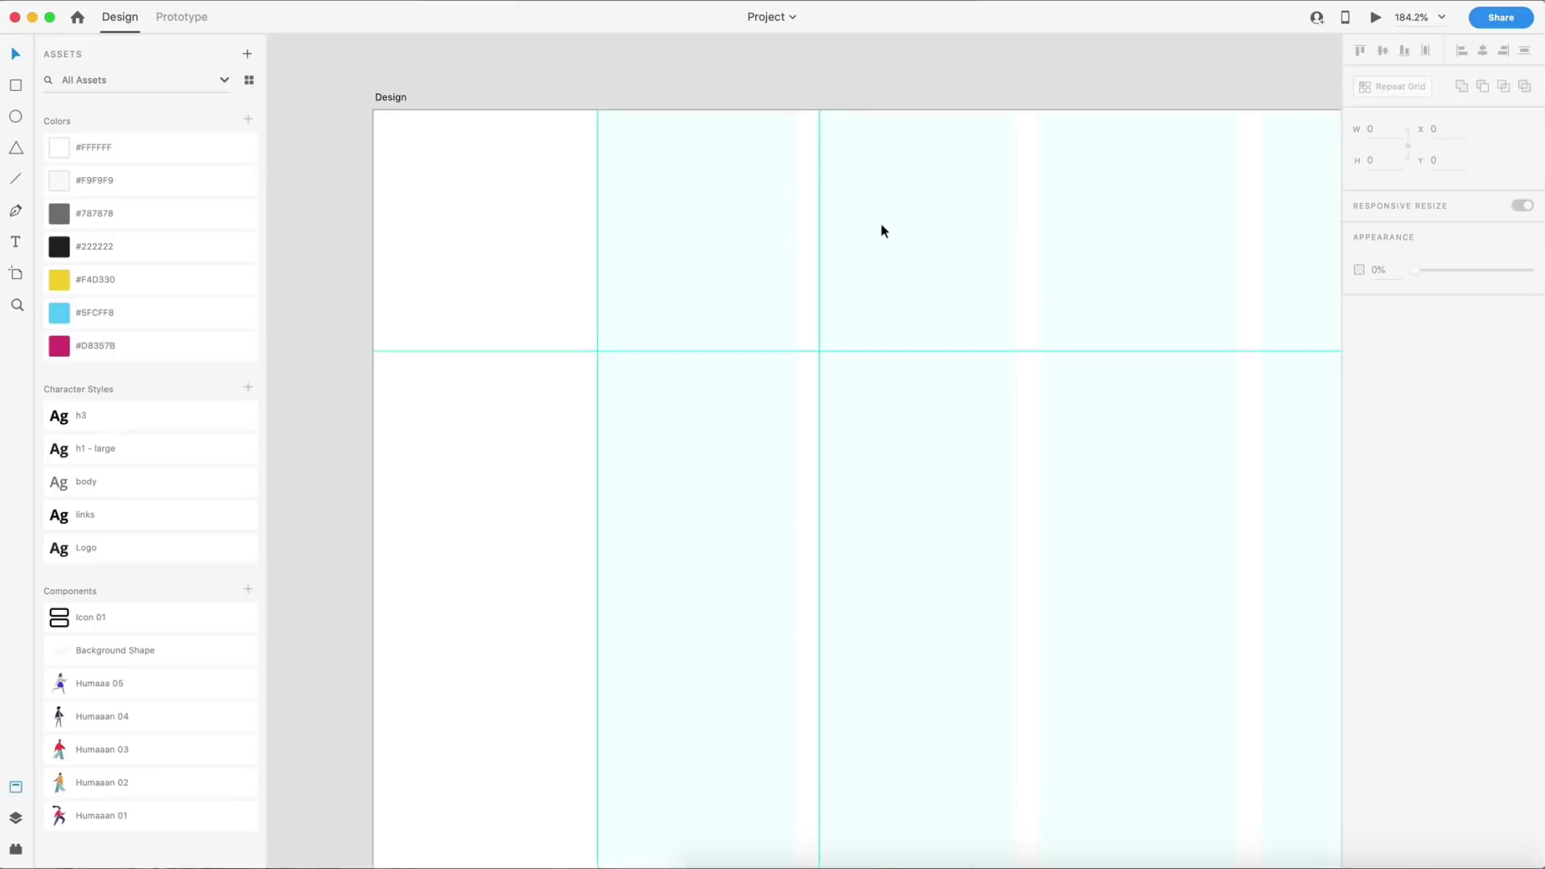
{"action": "key", "text": "t"}
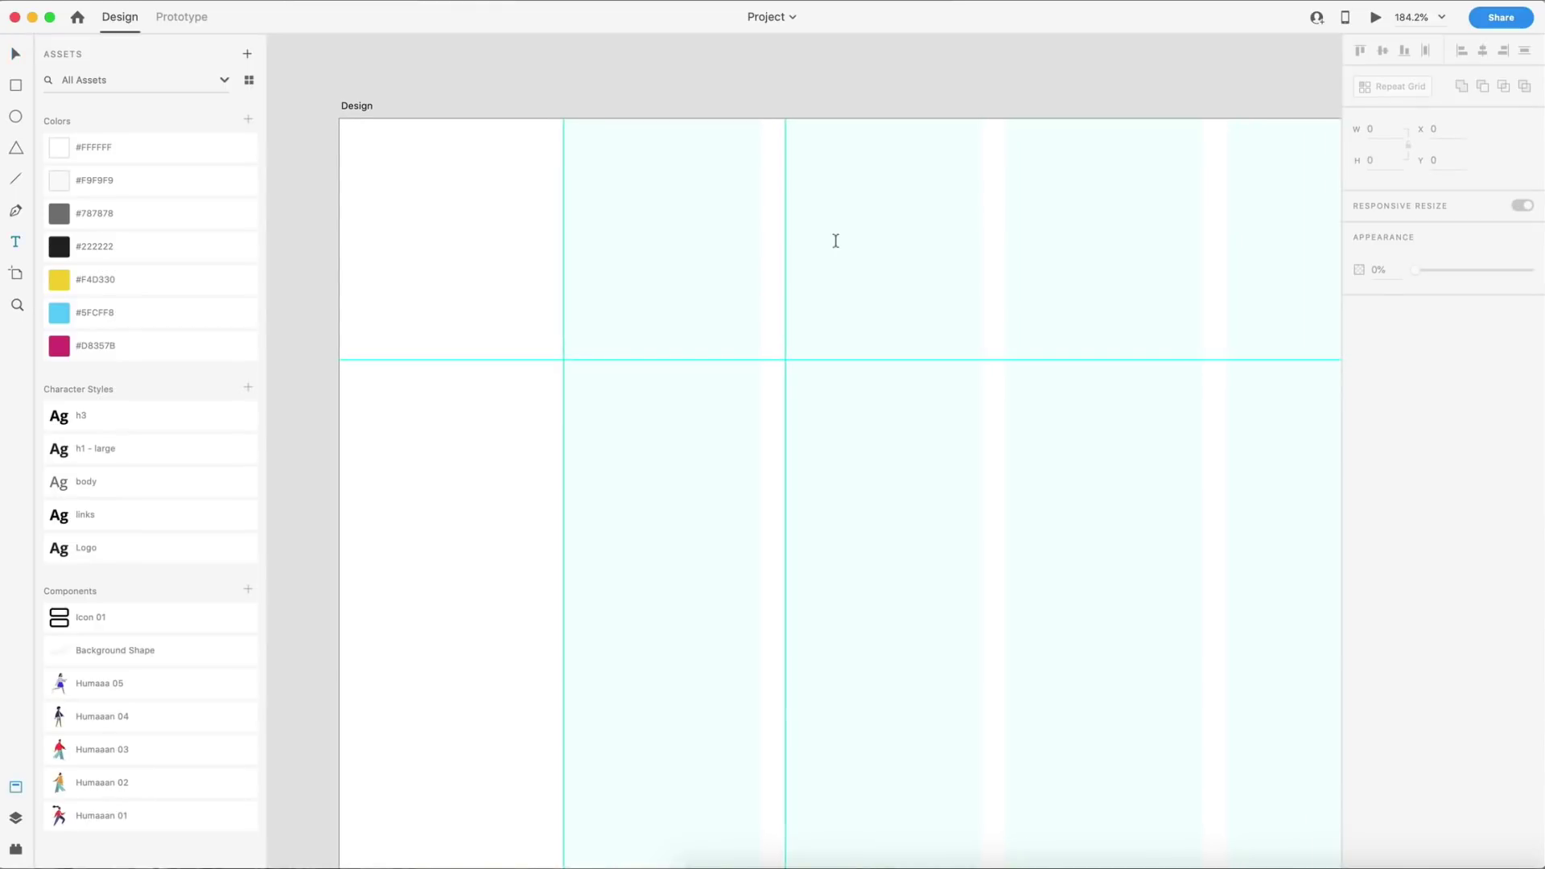
{"action": "left_click", "coordinate": [706, 225]}
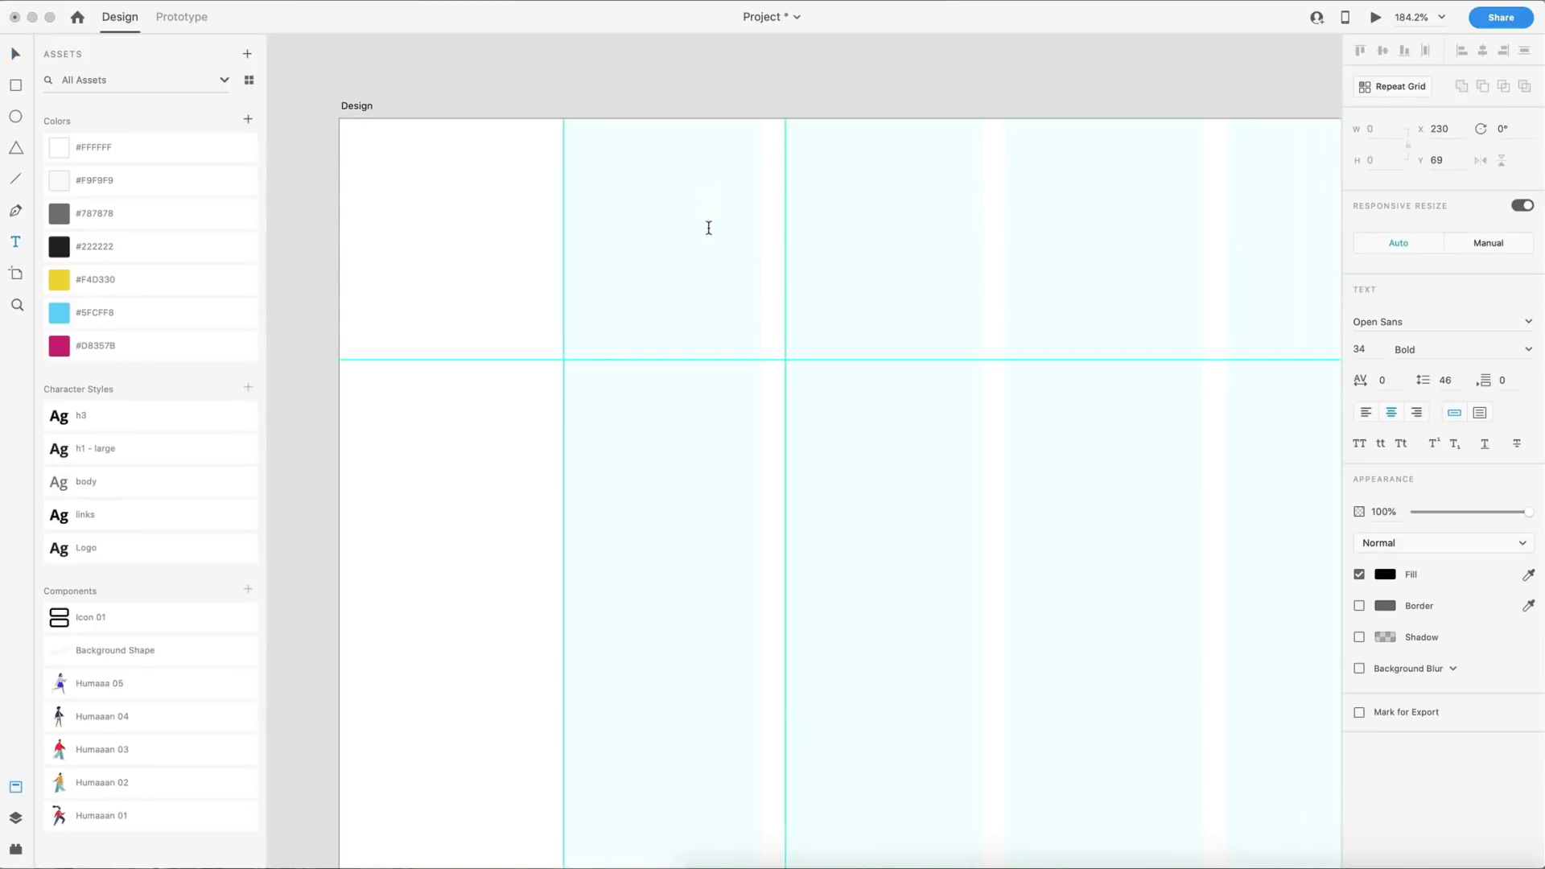
{"action": "type", "text": "efficiently"}
{"action": "key", "text": "Escape"}
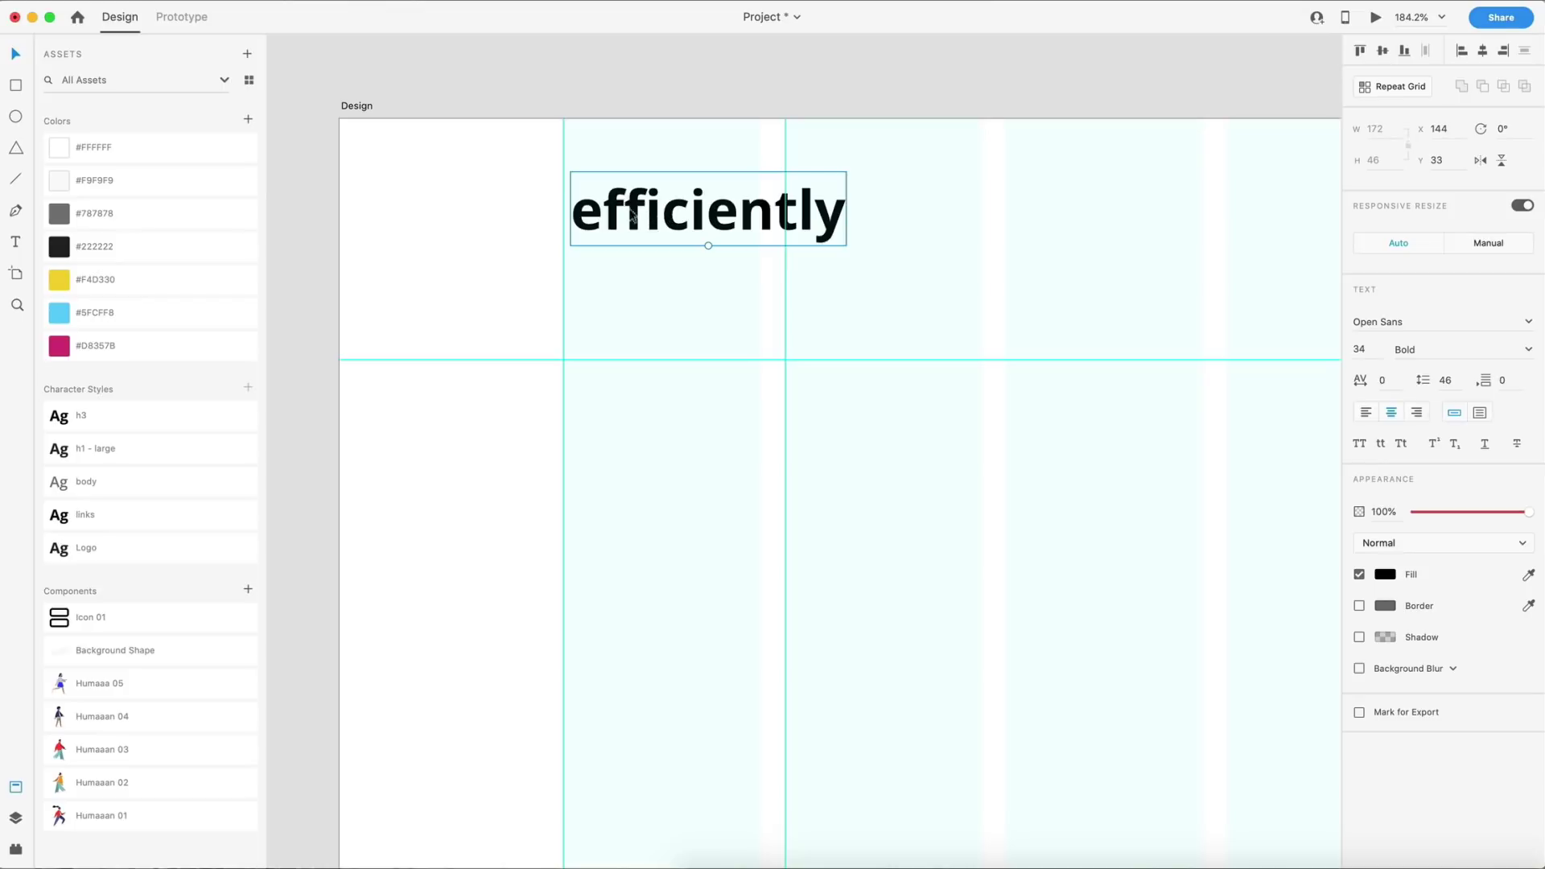
{"action": "left_click_drag", "start_coordinate": [622, 223], "coordinate": [616, 249]}
Draw a 140 × 150 spacer rectangle in the artboard's top-left corner and centre the logo text vertically against it at Y 52
{"action": "left_click", "coordinate": [16, 85]}
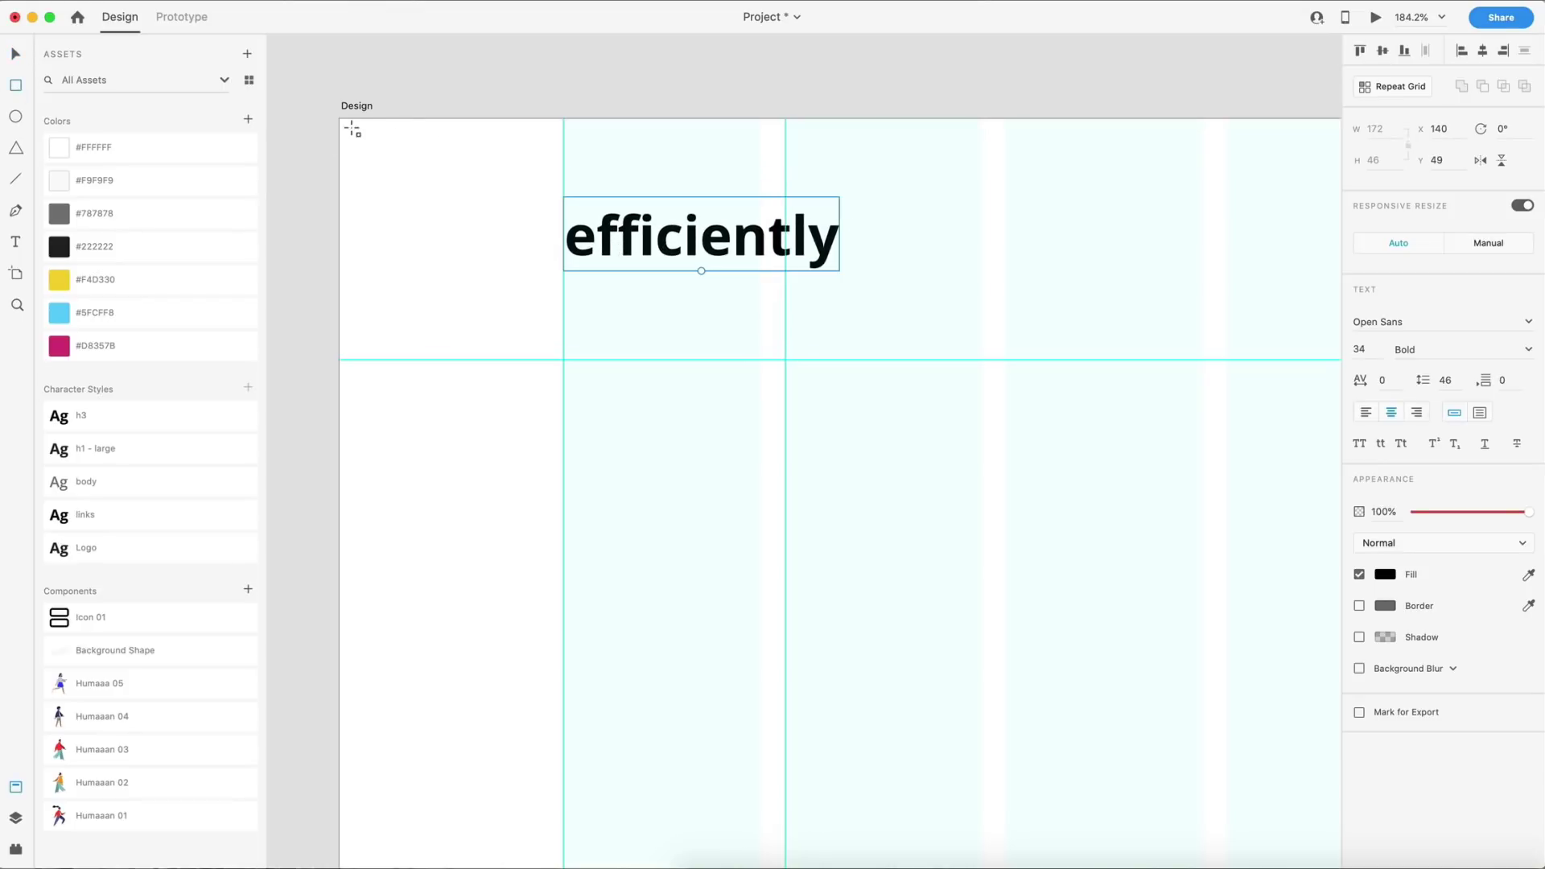
{"action": "left_click_drag", "start_coordinate": [341, 121], "coordinate": [563, 359]}
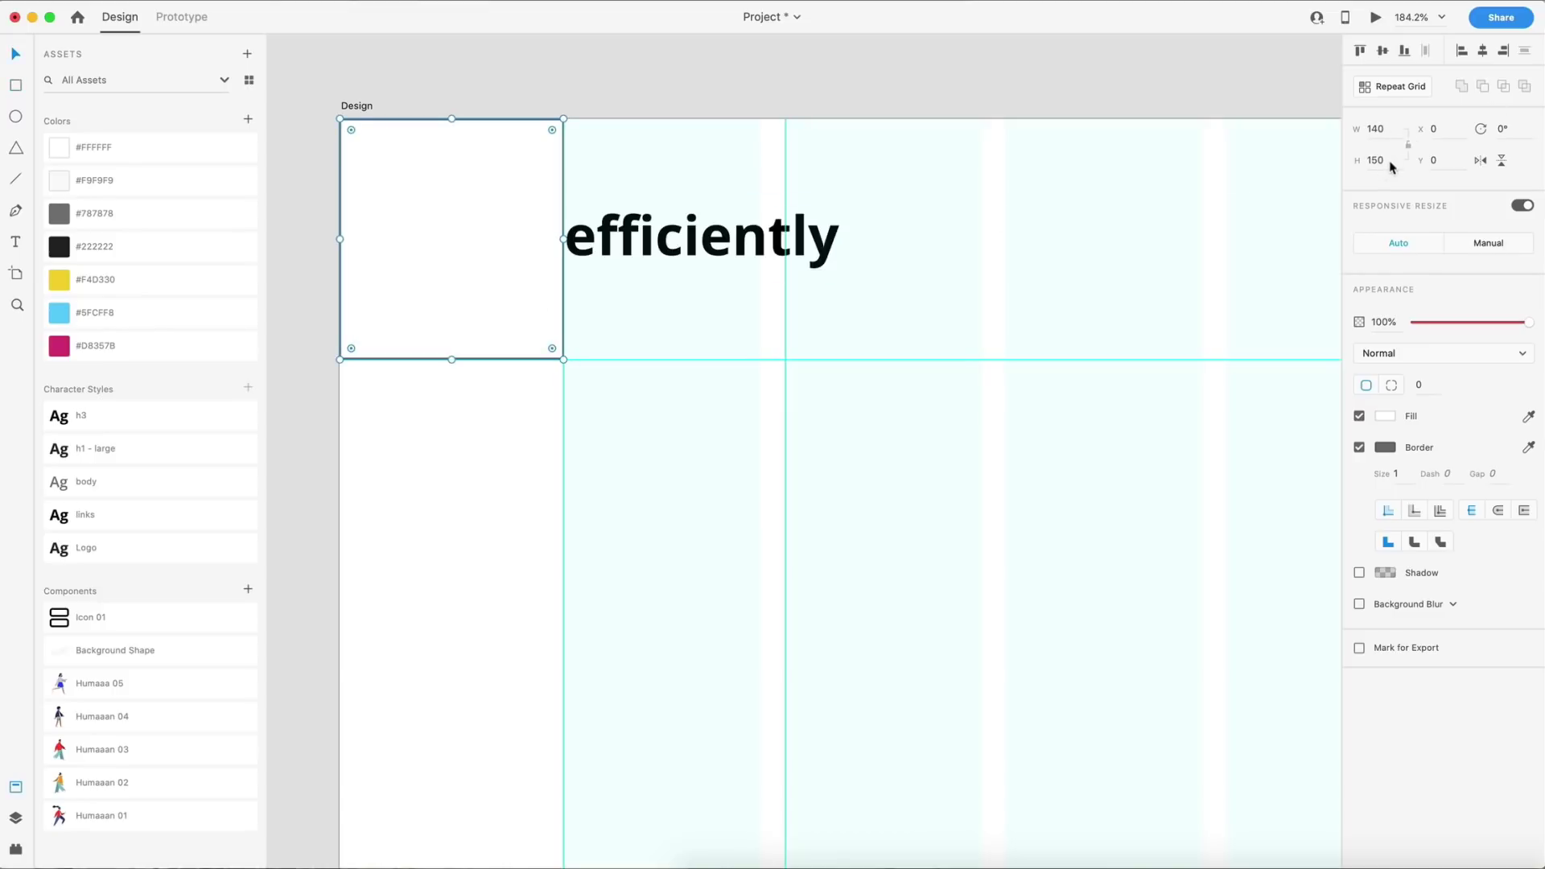
{"action": "left_click_drag", "start_coordinate": [614, 266], "coordinate": [610, 252]}
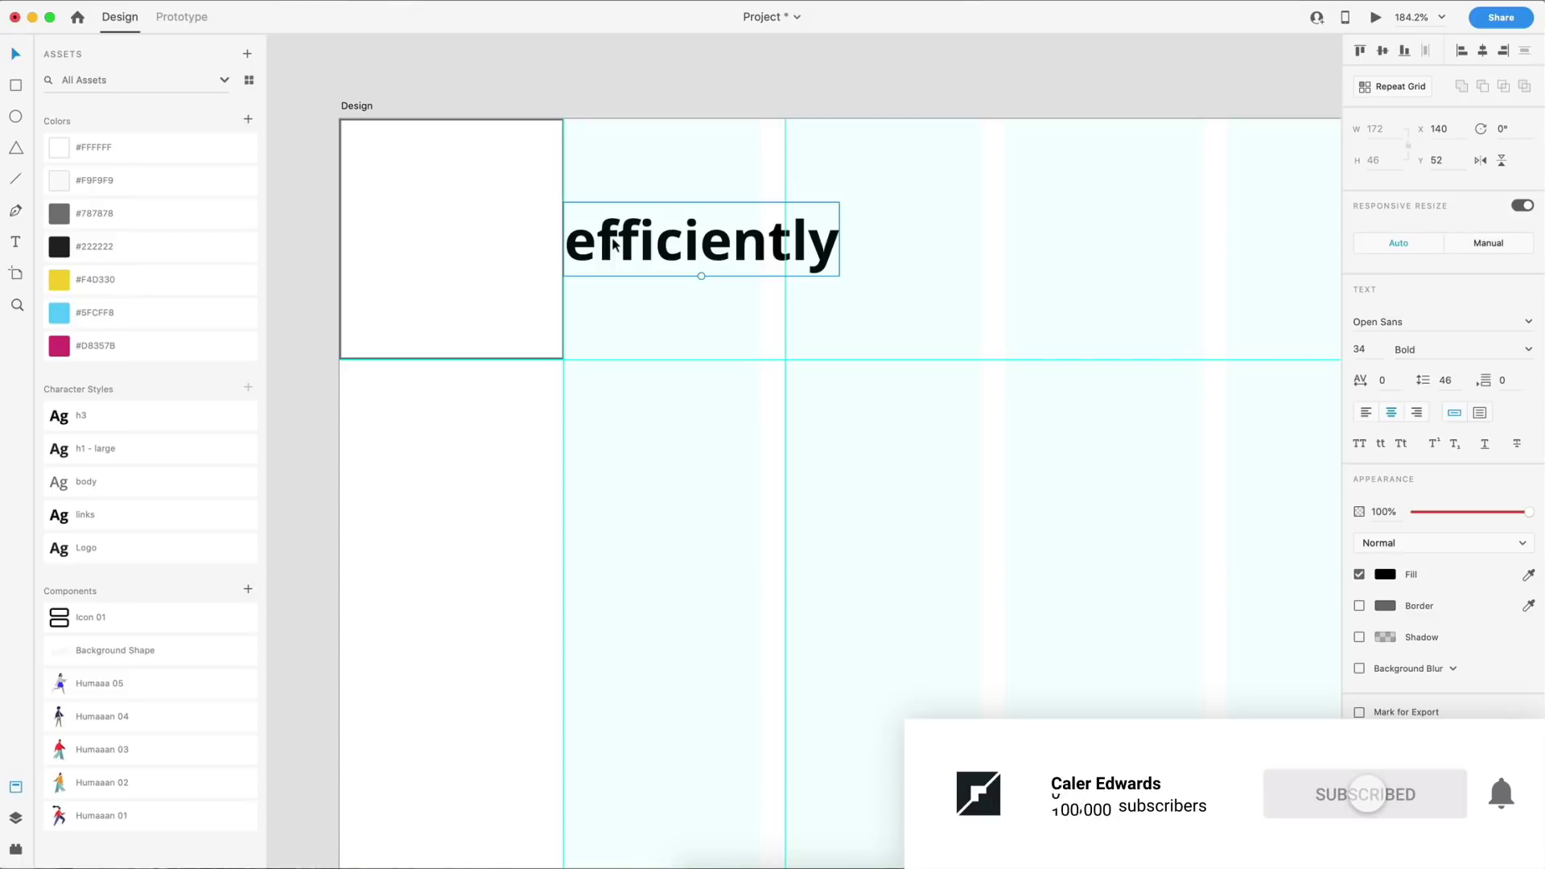
Colour the logo text #222222 and its first letter "e" #5FCFF8
{"action": "left_click", "coordinate": [148, 249]}
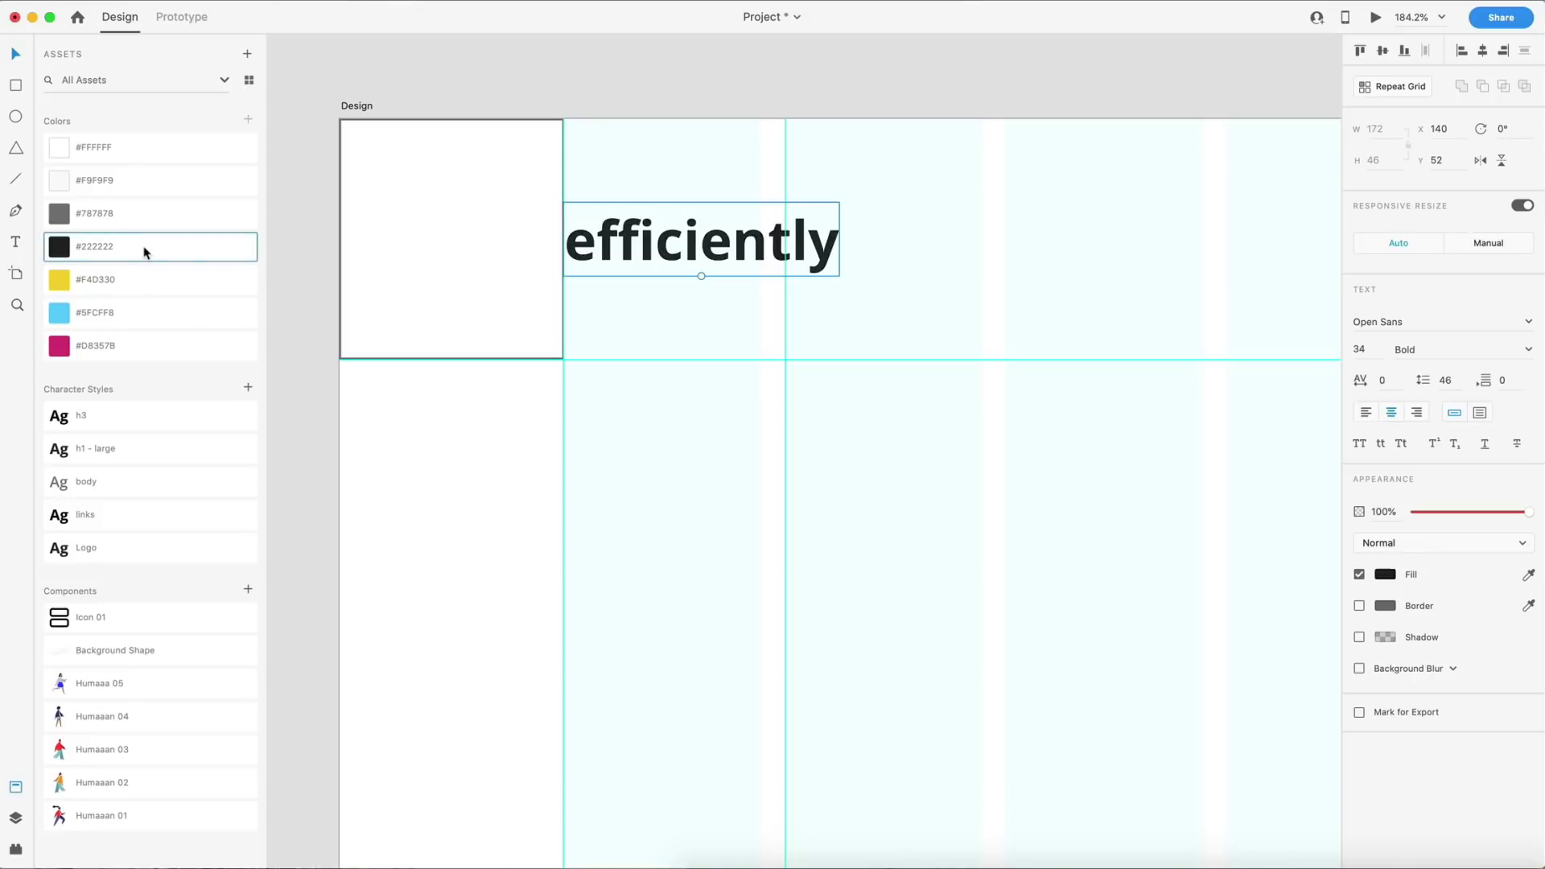
{"action": "double_click", "coordinate": [597, 247]}
{"action": "left_click", "coordinate": [596, 247]}
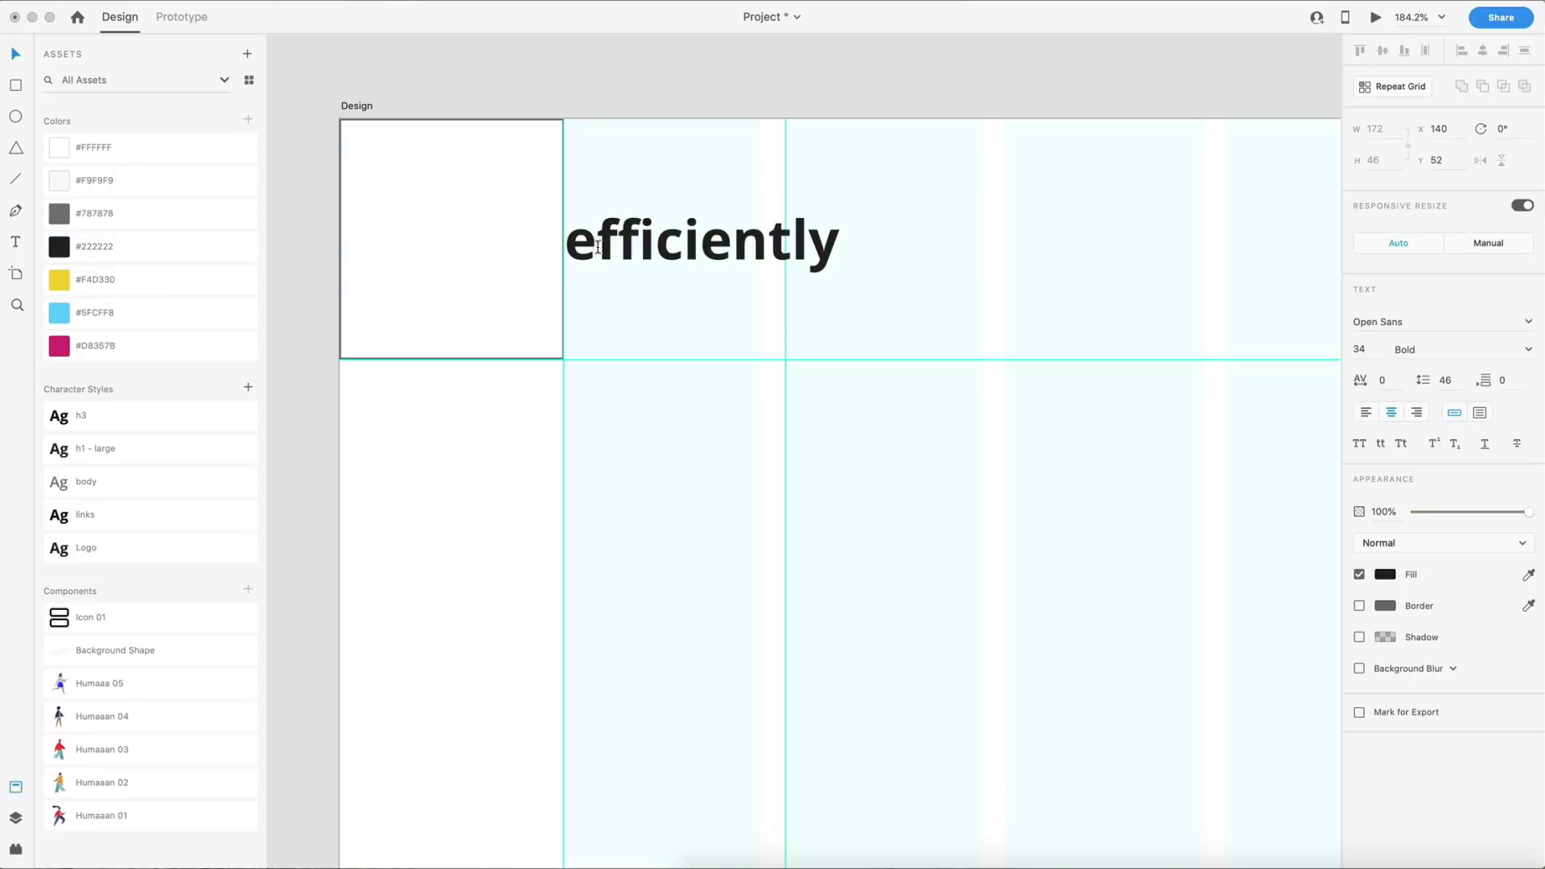
{"action": "key", "text": "shift+Left"}
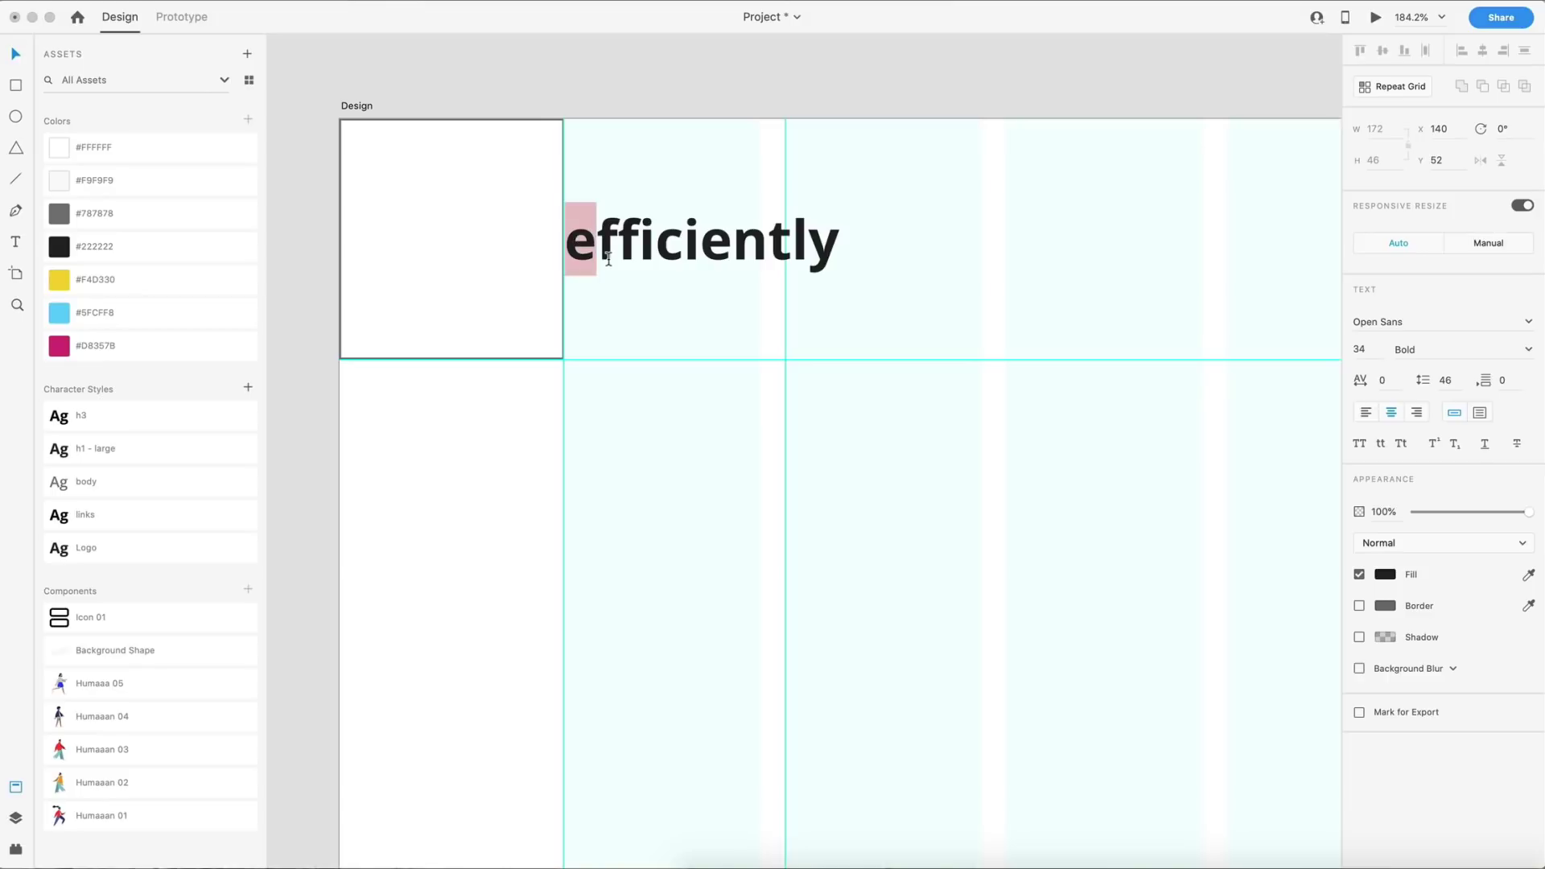
{"action": "left_click", "coordinate": [133, 317]}
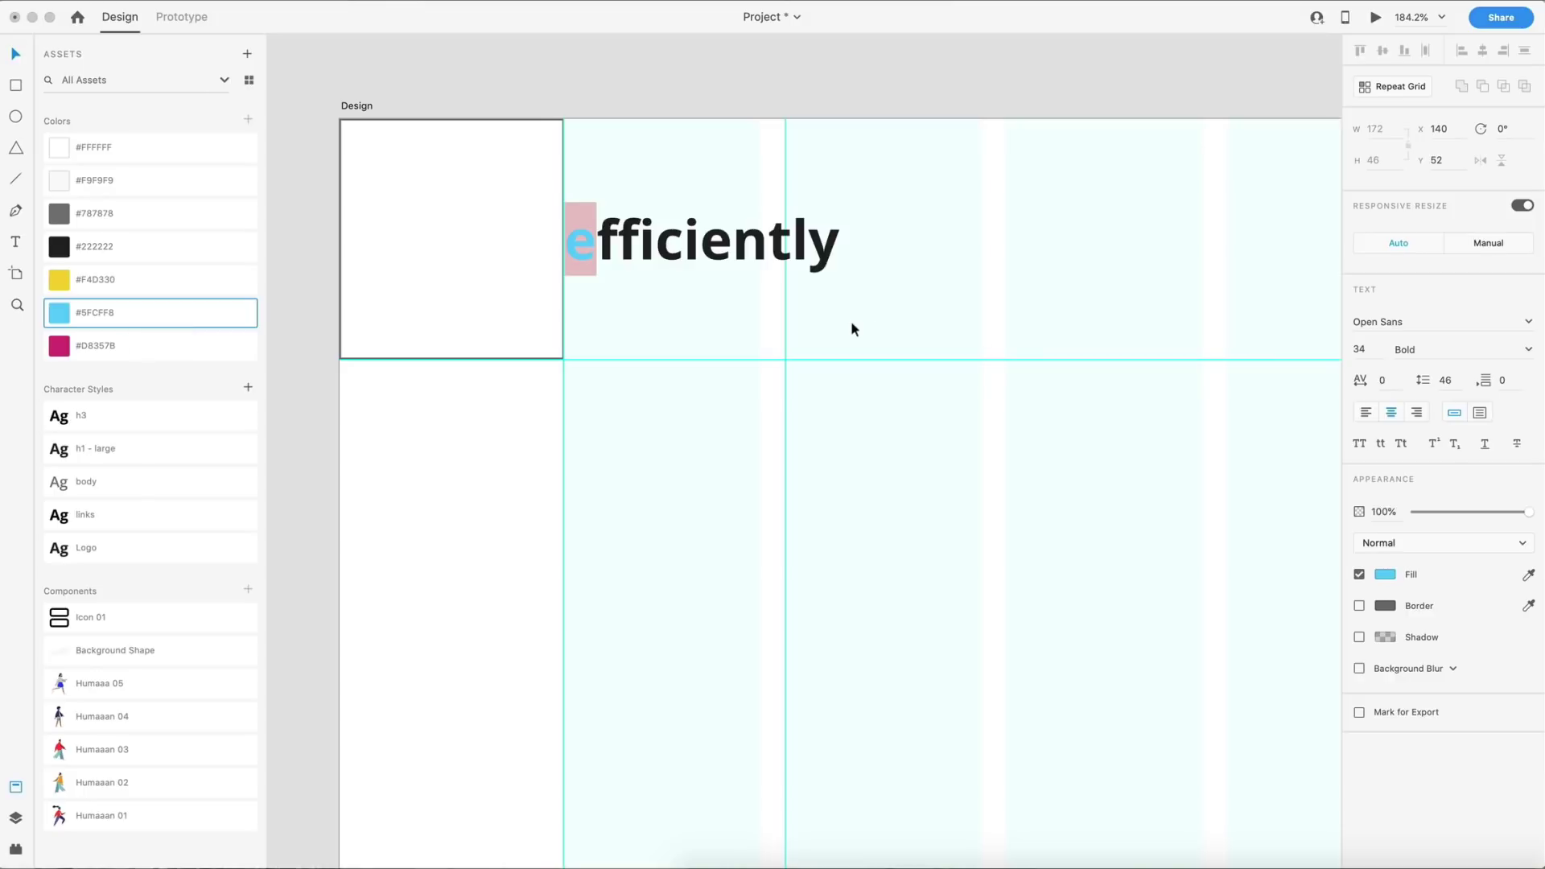
{"action": "key", "text": "Escape"}
{"action": "left_click", "coordinate": [903, 433]}
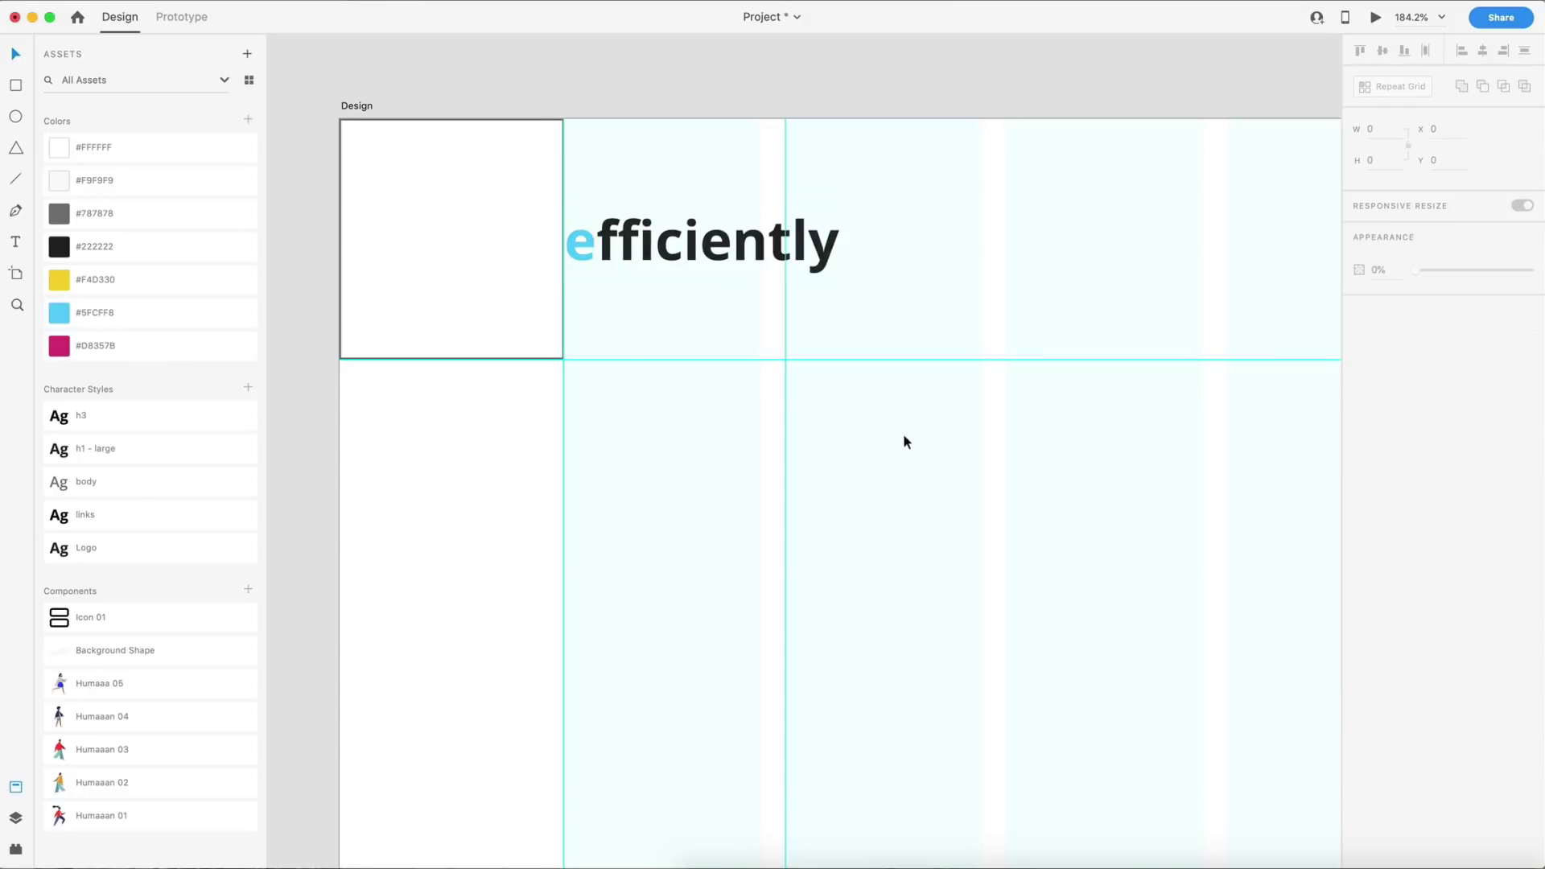
Move the spacer rectangle to the artboard's top-right corner at X 1780, Y 0
{"action": "scroll", "coordinate": [904, 433], "scroll_direction": "down", "scroll_amount": 5}
{"action": "scroll", "coordinate": [933, 438], "scroll_direction": "right", "scroll_amount": 3}
{"action": "scroll", "coordinate": [969, 453], "scroll_direction": "left", "scroll_amount": 3}
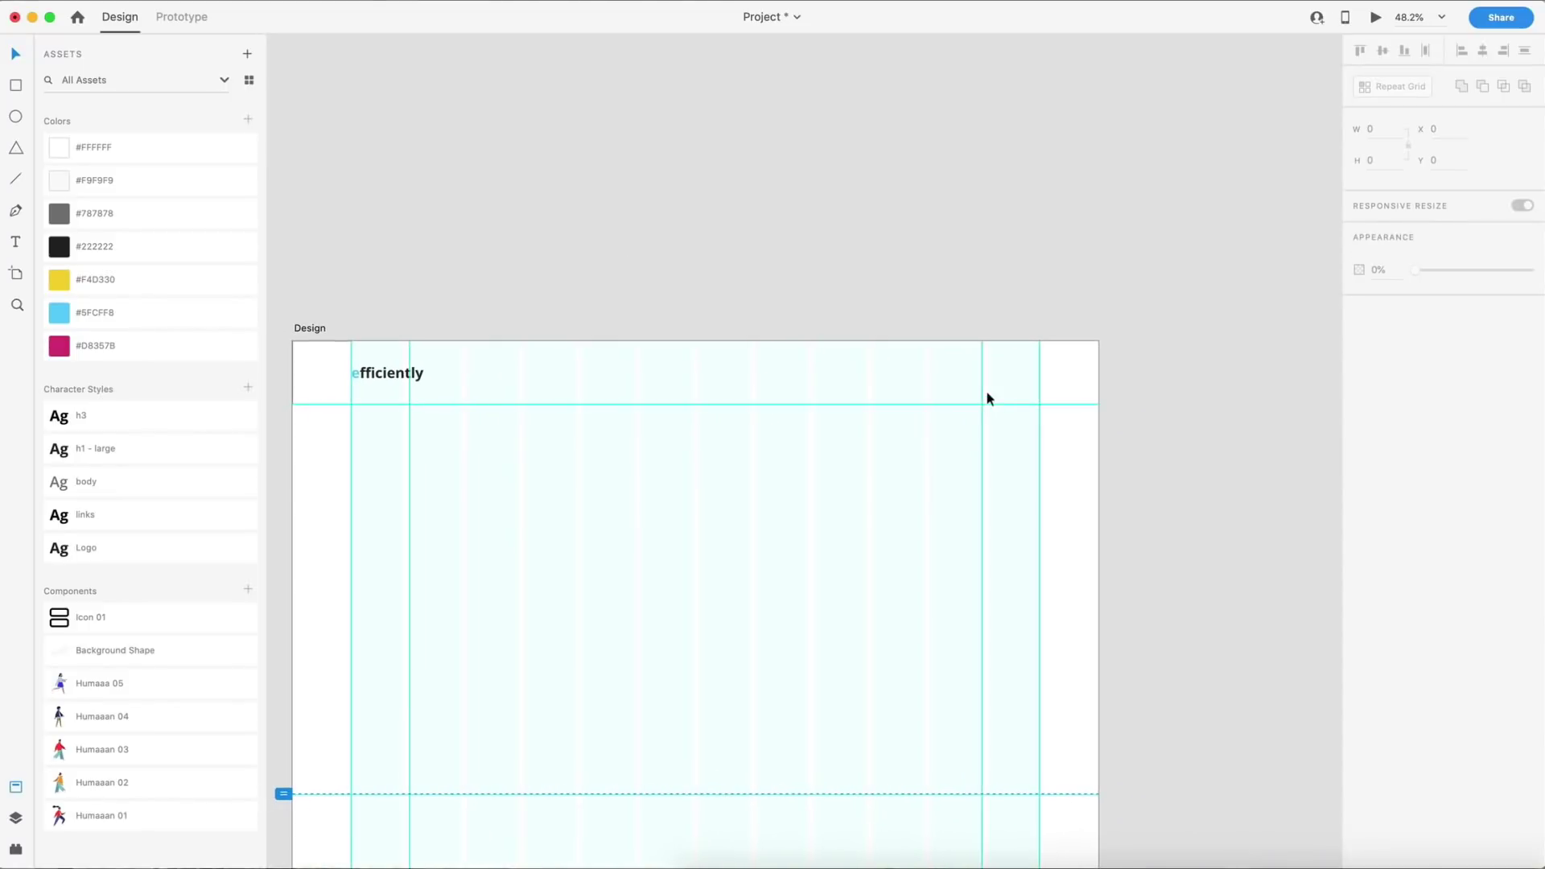
{"action": "left_click_drag", "start_coordinate": [367, 390], "coordinate": [1076, 370]}
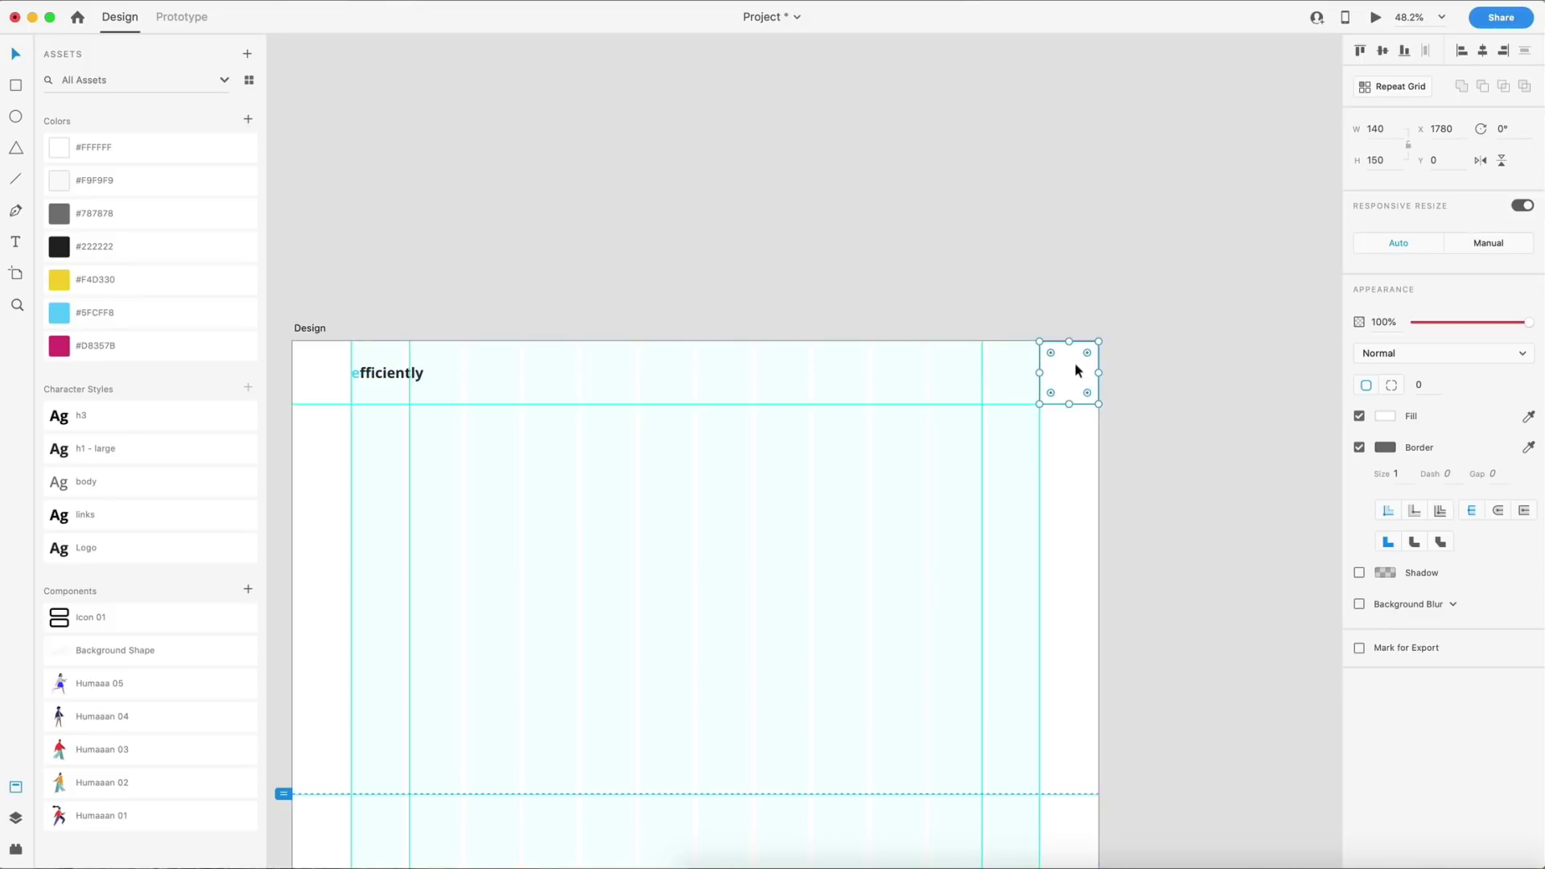
{"action": "scroll", "coordinate": [996, 390], "scroll_direction": "up", "scroll_amount": 6}
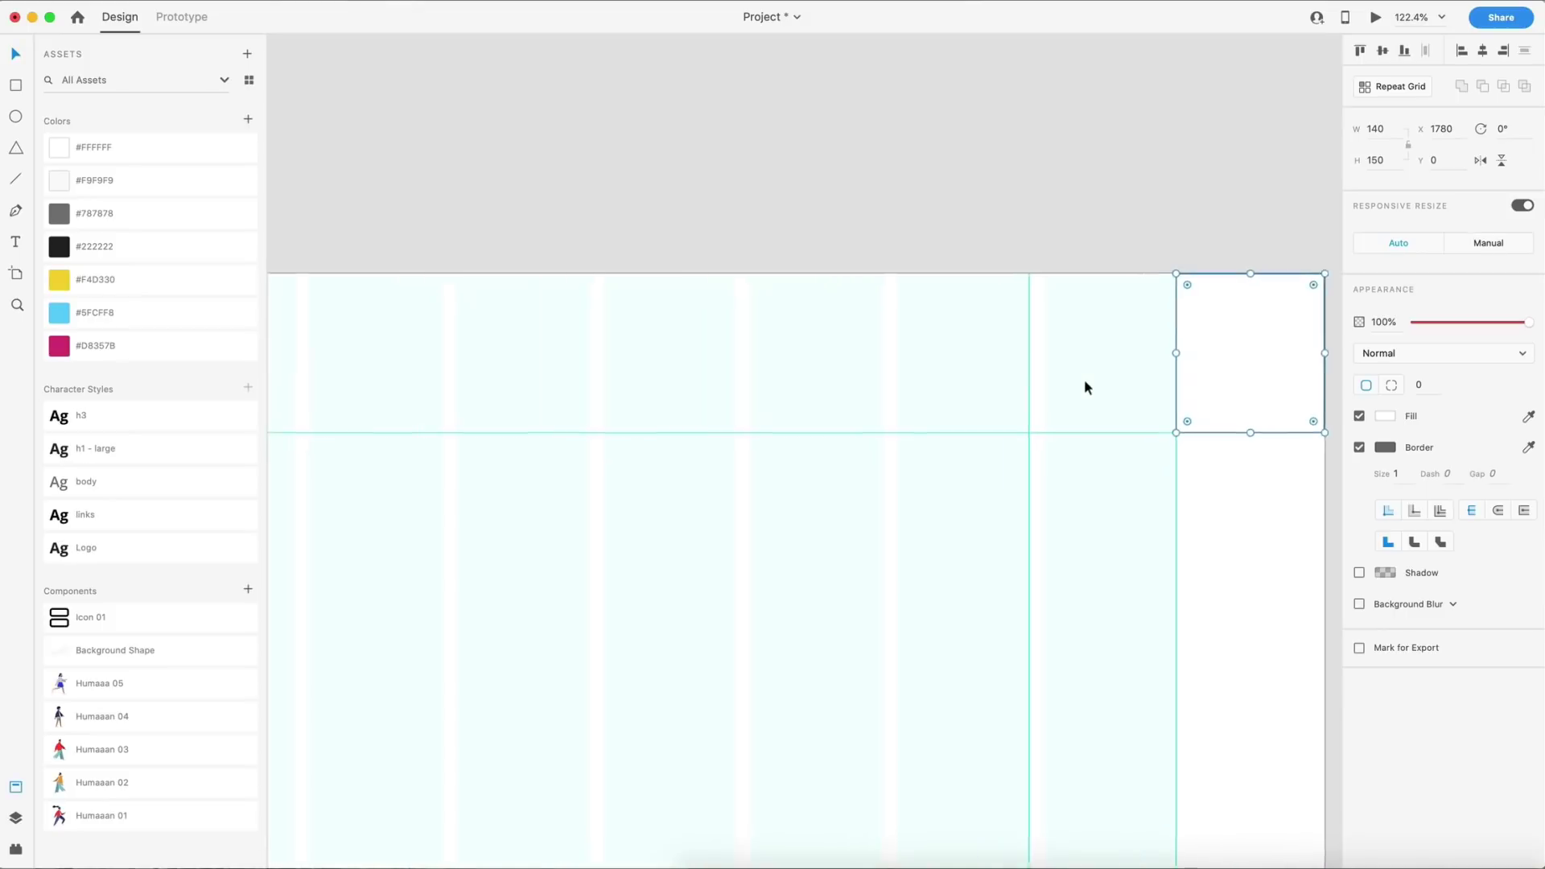
{"action": "scroll", "coordinate": [1087, 385], "scroll_direction": "right", "scroll_amount": 2}
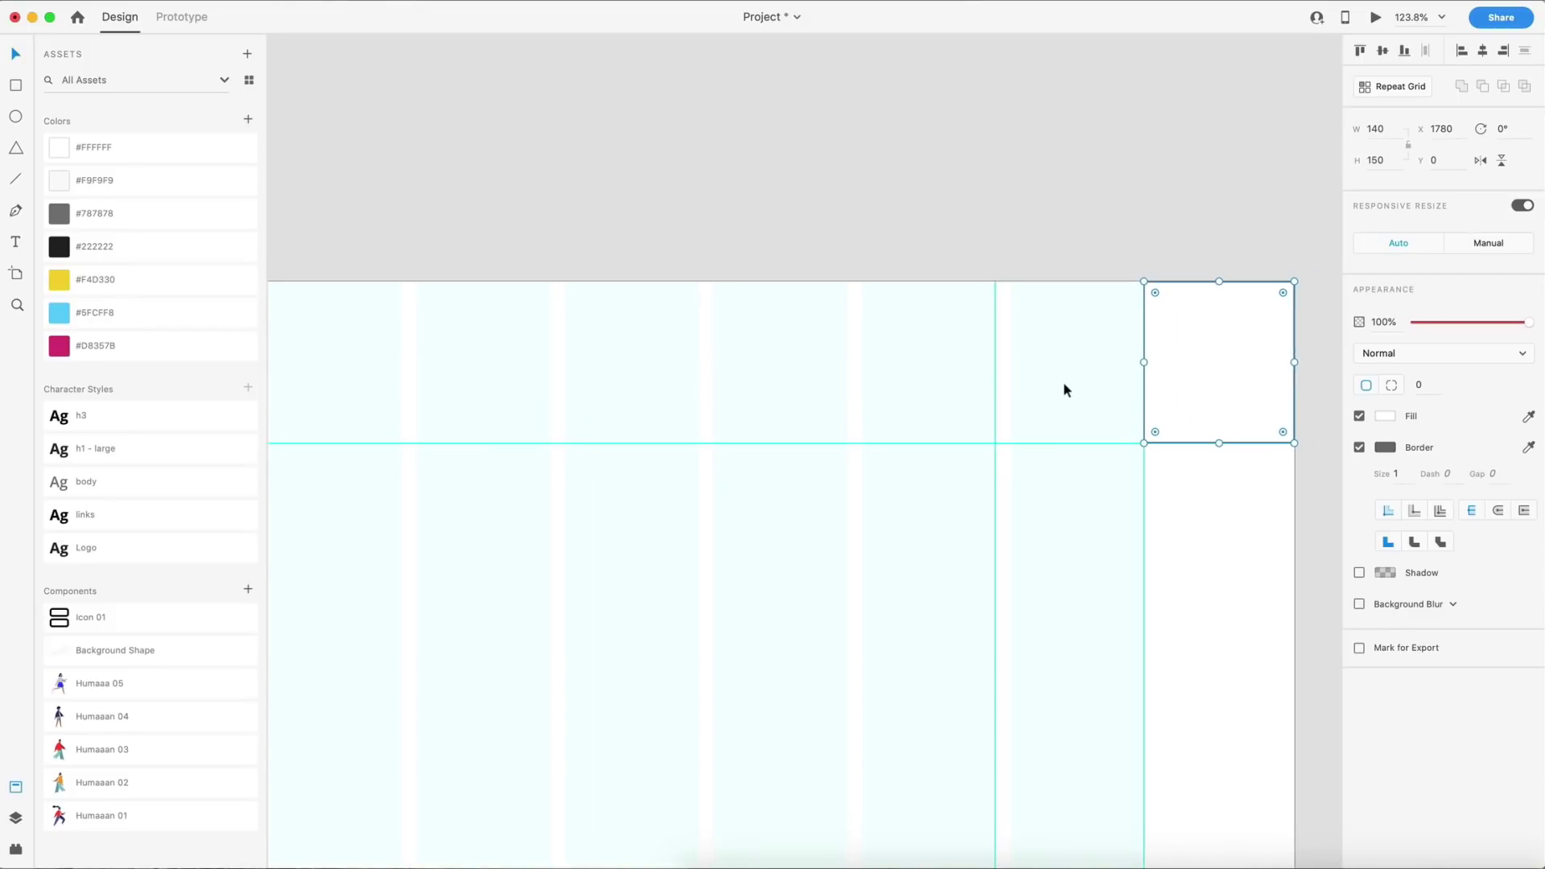
Place the "Icon 01" component against the spacer rectangle at X 1756, Y 63, and colour its border #5FCFF8
{"action": "left_click_drag", "start_coordinate": [972, 477], "coordinate": [1161, 387]}
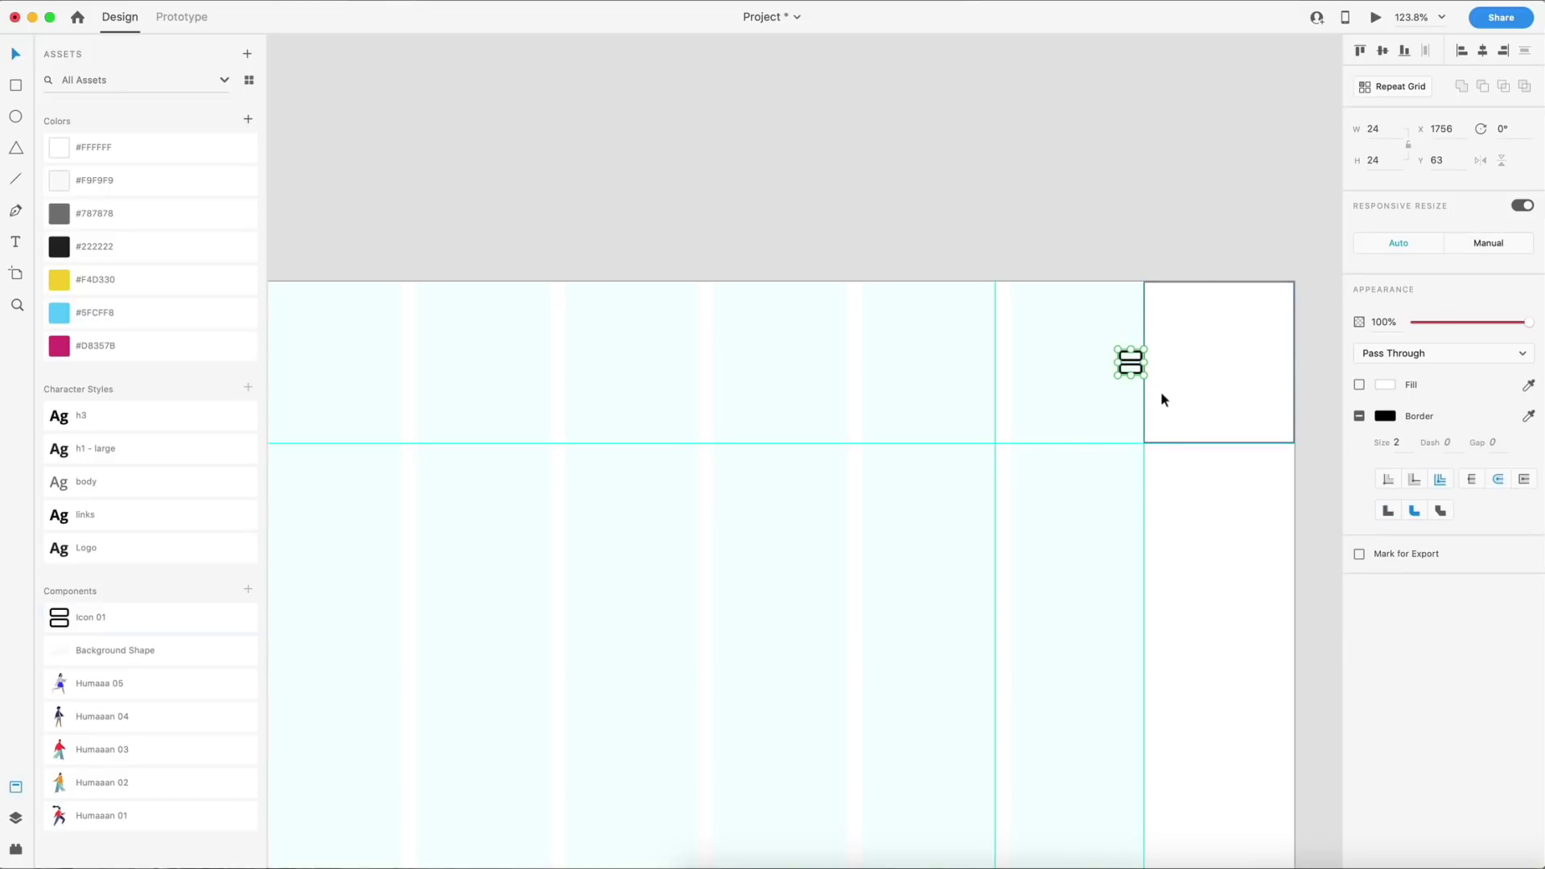
{"action": "right_click", "coordinate": [157, 306]}
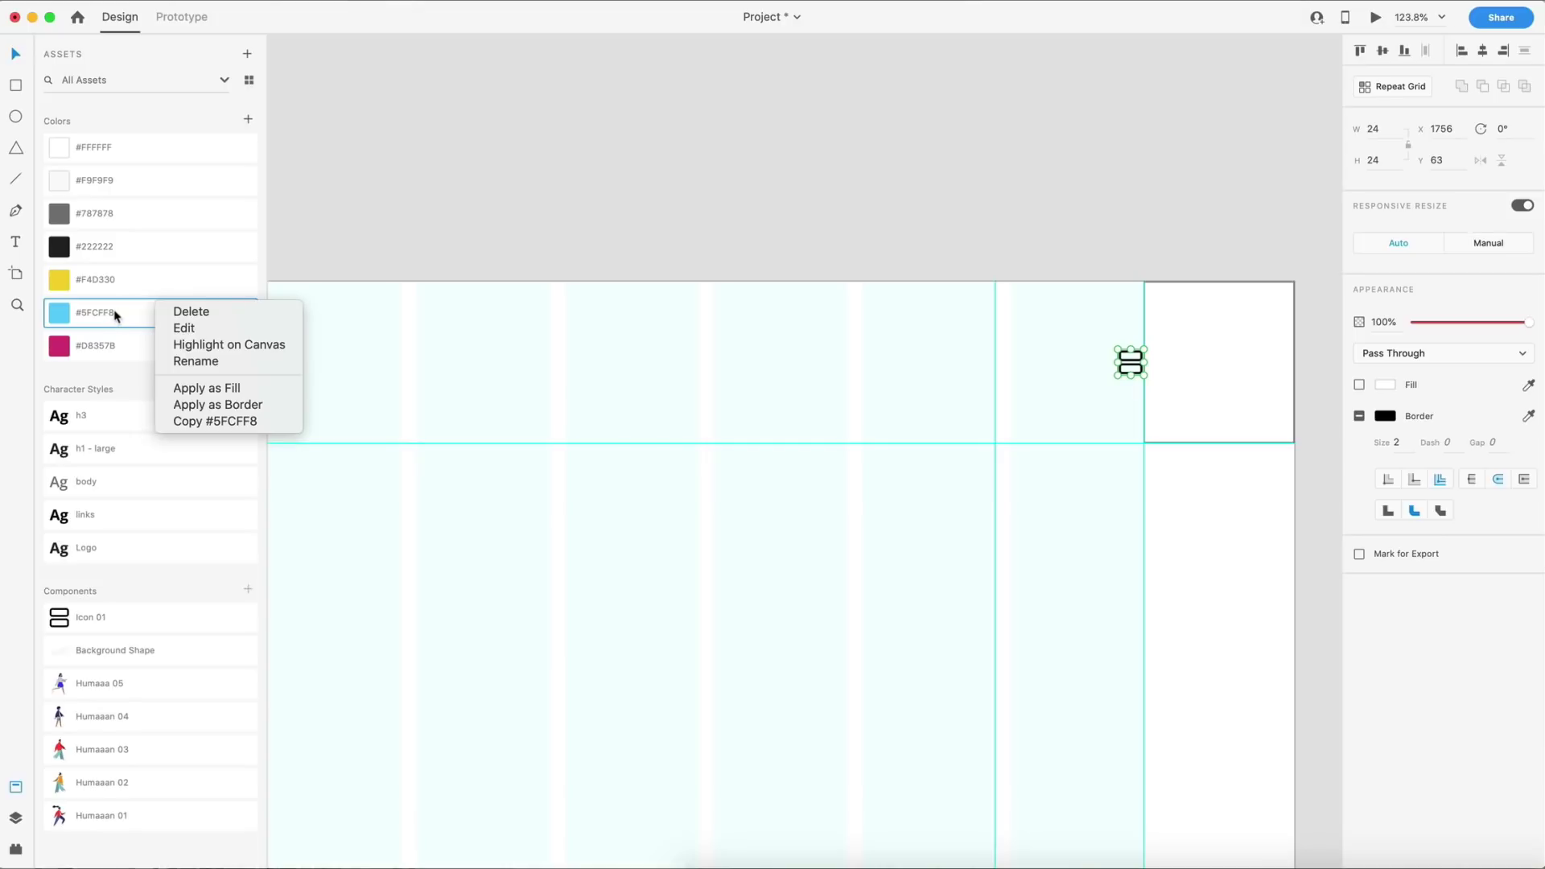
{"action": "left_click", "coordinate": [199, 405]}
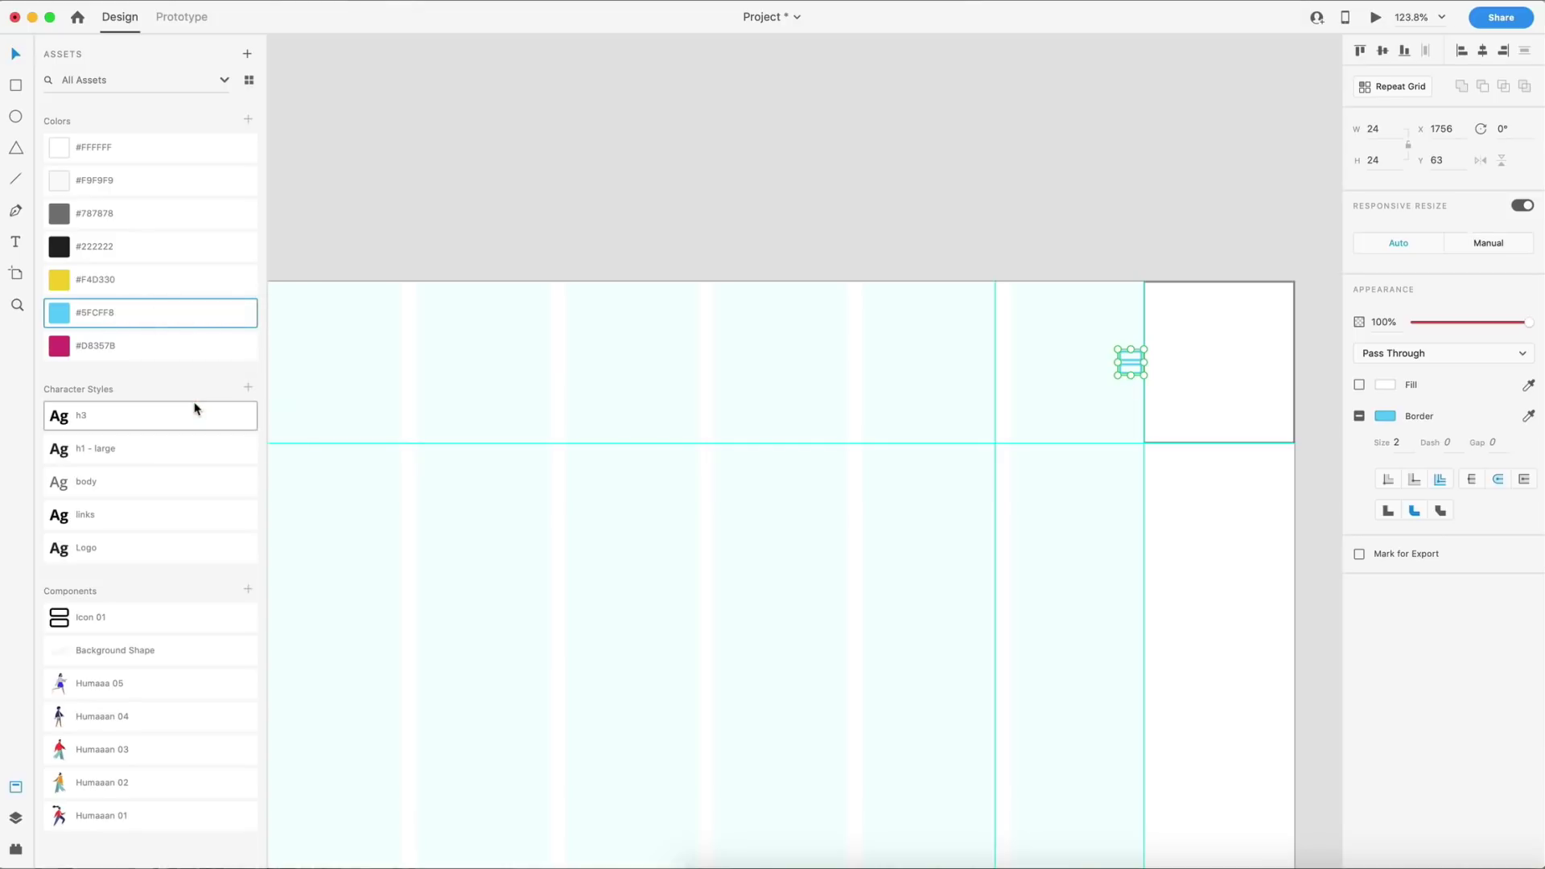
{"action": "left_click", "coordinate": [957, 165]}
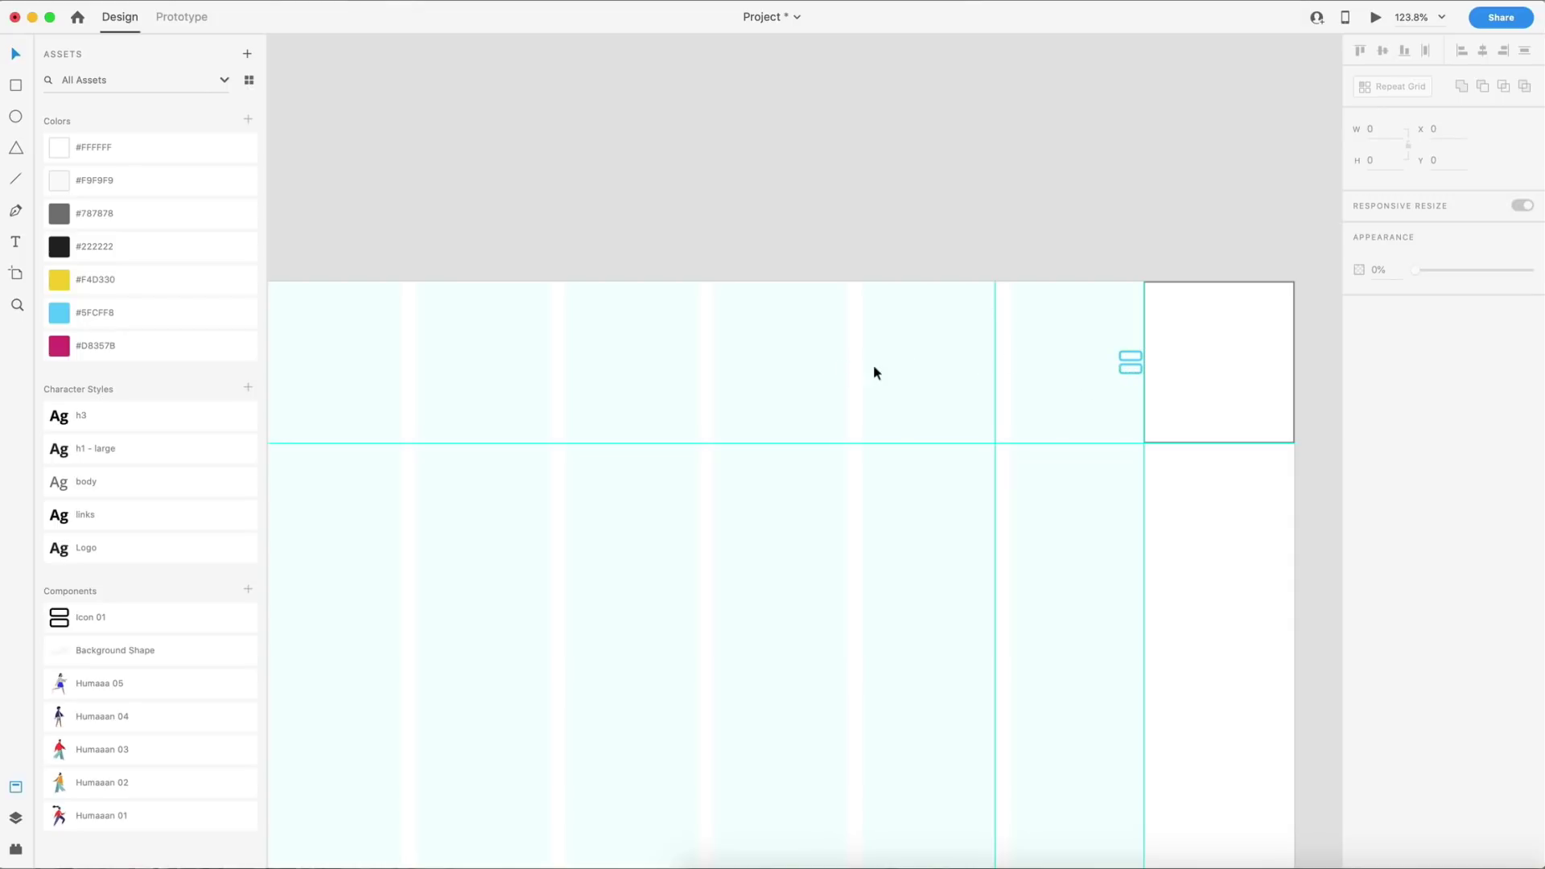
Add three separate header texts reading "Case Studies", "Projects" and "Contact Us" between the logo and the icon
{"action": "key", "text": "t"}
{"action": "left_click", "coordinate": [683, 369]}
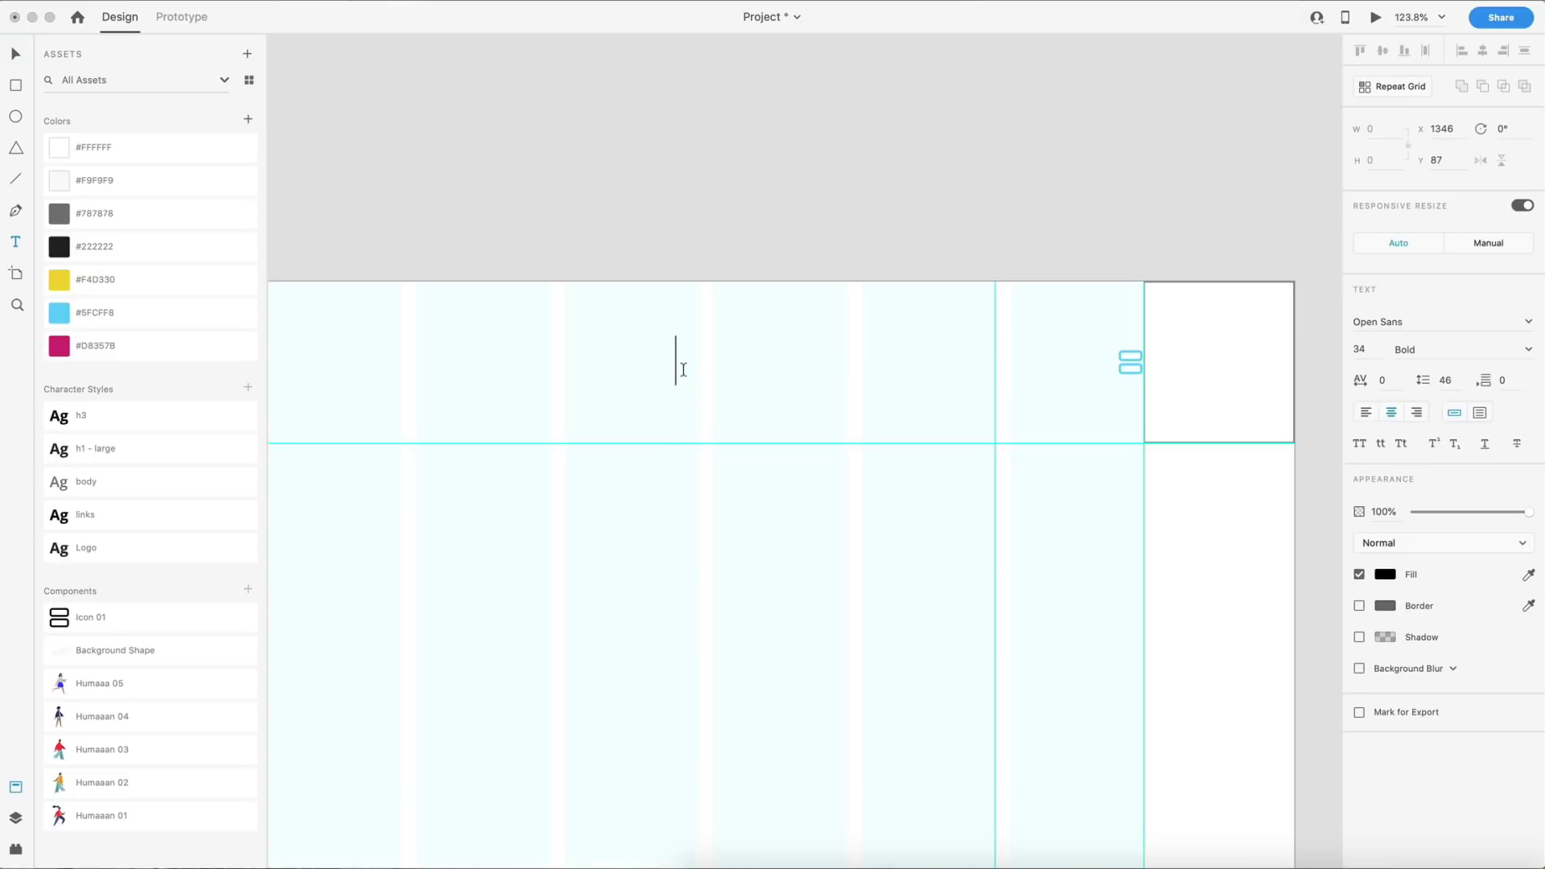
{"action": "key", "text": "Escape"}
{"action": "scroll", "coordinate": [1221, 252], "scroll_direction": "down", "scroll_amount": 5}
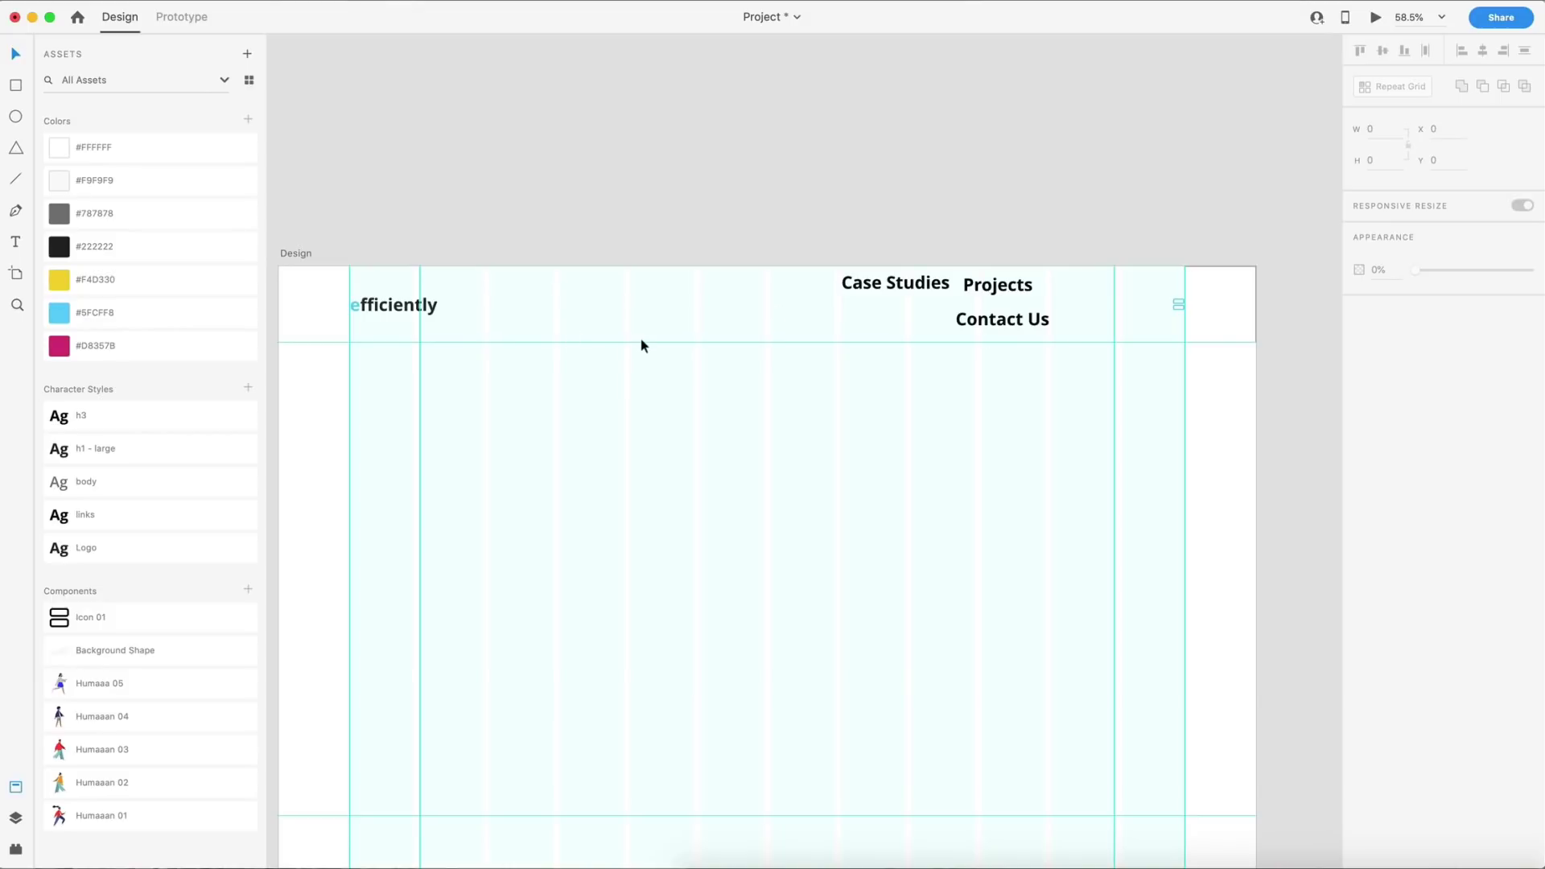
{"action": "left_click", "coordinate": [392, 307]}
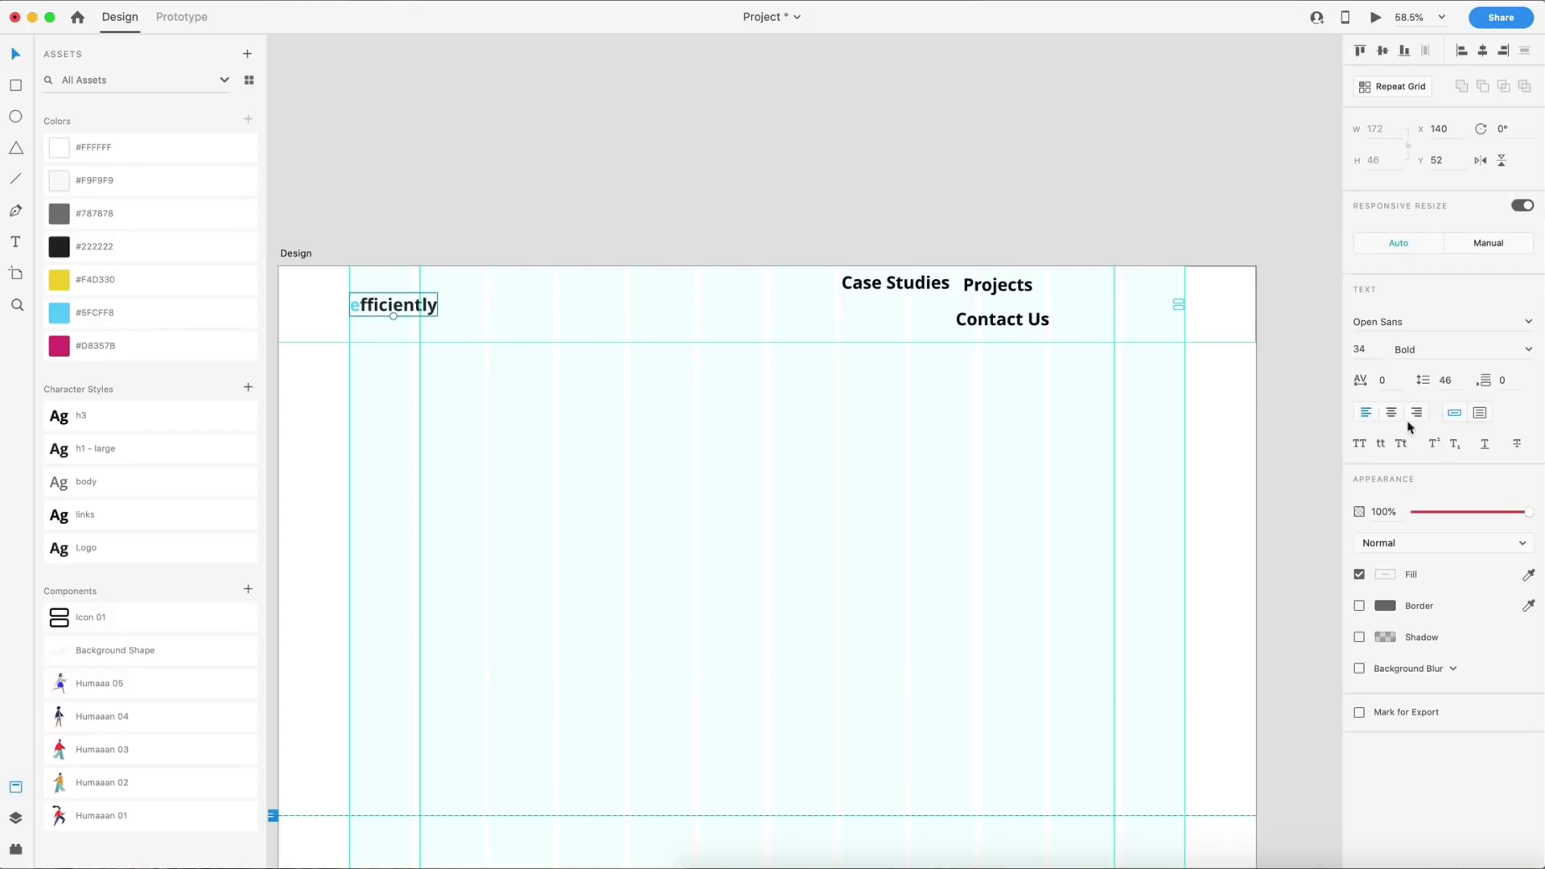
{"action": "left_click", "coordinate": [1347, 354]}
{"action": "type", "text": "3"}
Apply the "links" character style to the three header link texts and right-align them
{"action": "left_click", "coordinate": [861, 283]}
{"action": "scroll", "coordinate": [854, 272], "scroll_direction": "up", "scroll_amount": 5}
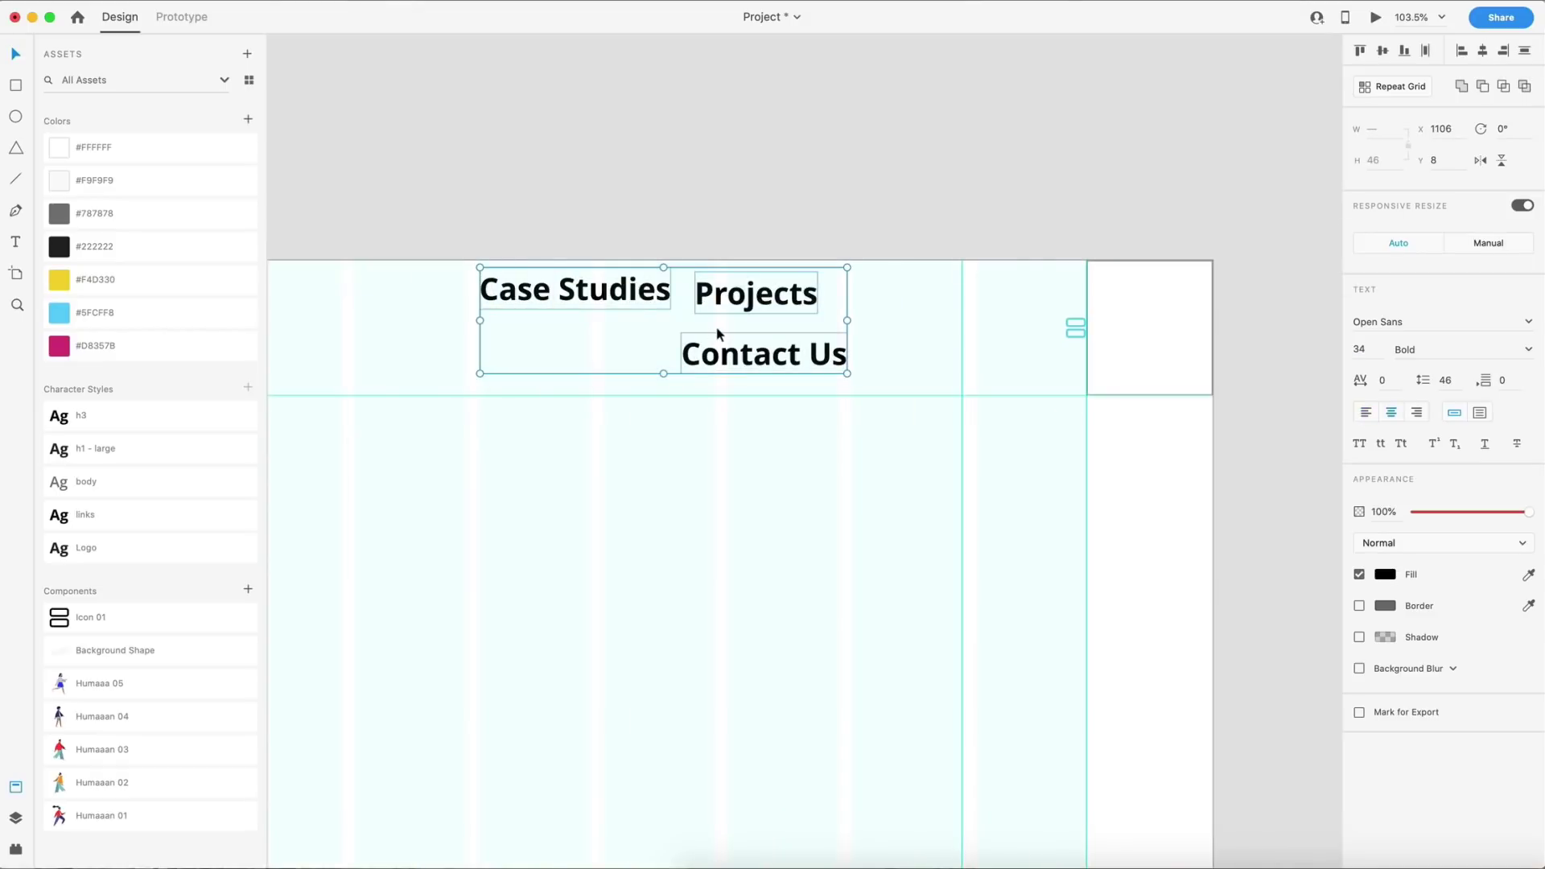
{"action": "left_click", "coordinate": [106, 516]}
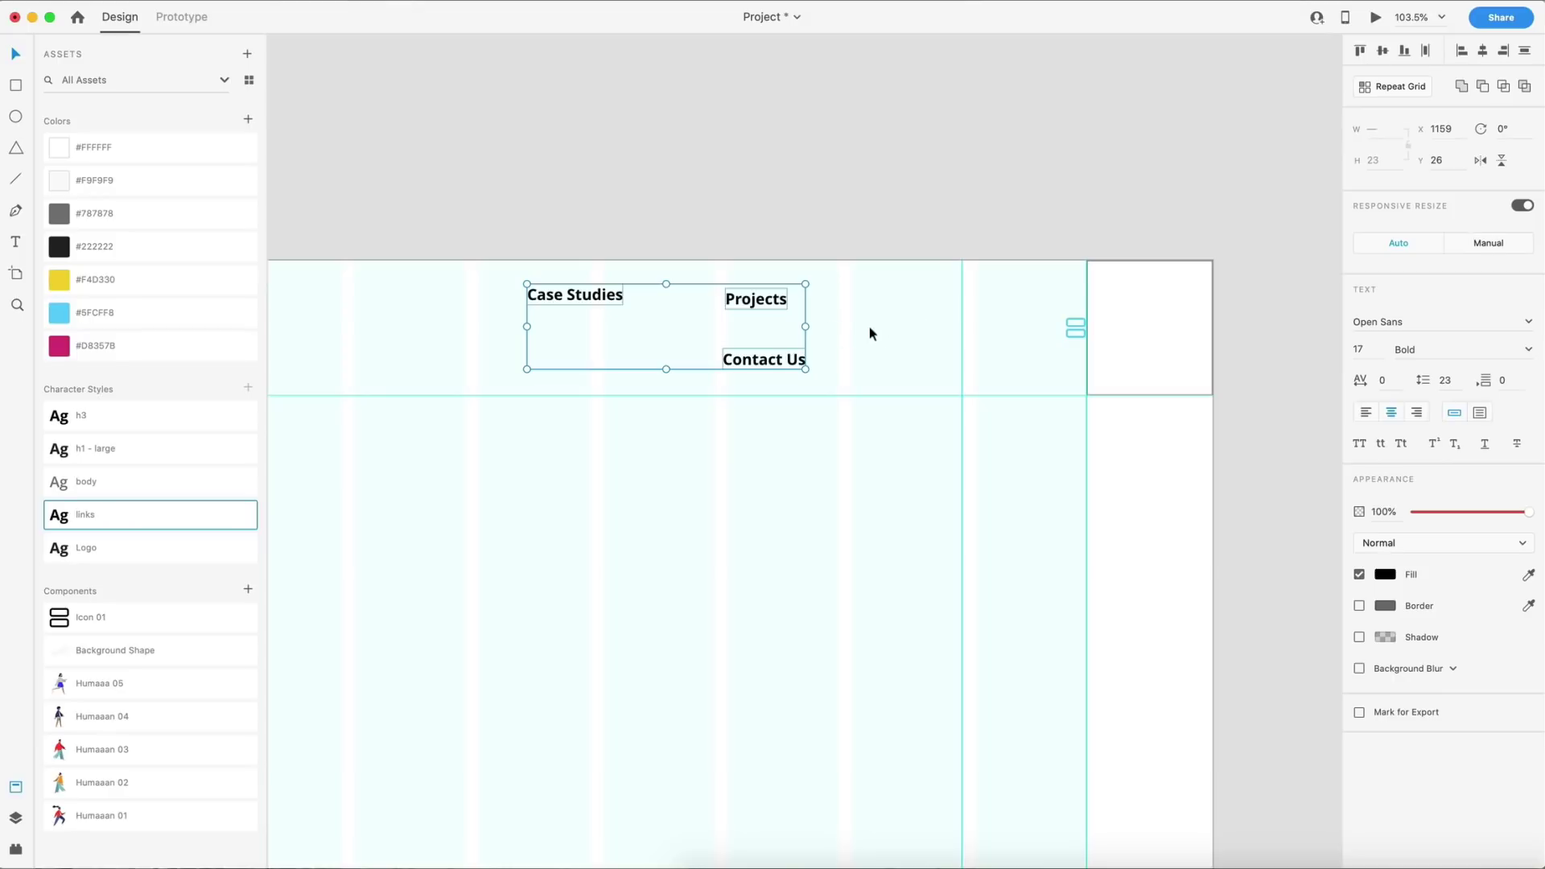
{"action": "left_click", "coordinate": [1417, 413]}
{"action": "left_click", "coordinate": [813, 341]}
Arrange "Case Studies", "Projects" and "Contact Us" in an evenly spaced row before the icon, and remove the spacer rectangle
{"action": "left_click_drag", "start_coordinate": [764, 362], "coordinate": [985, 330]}
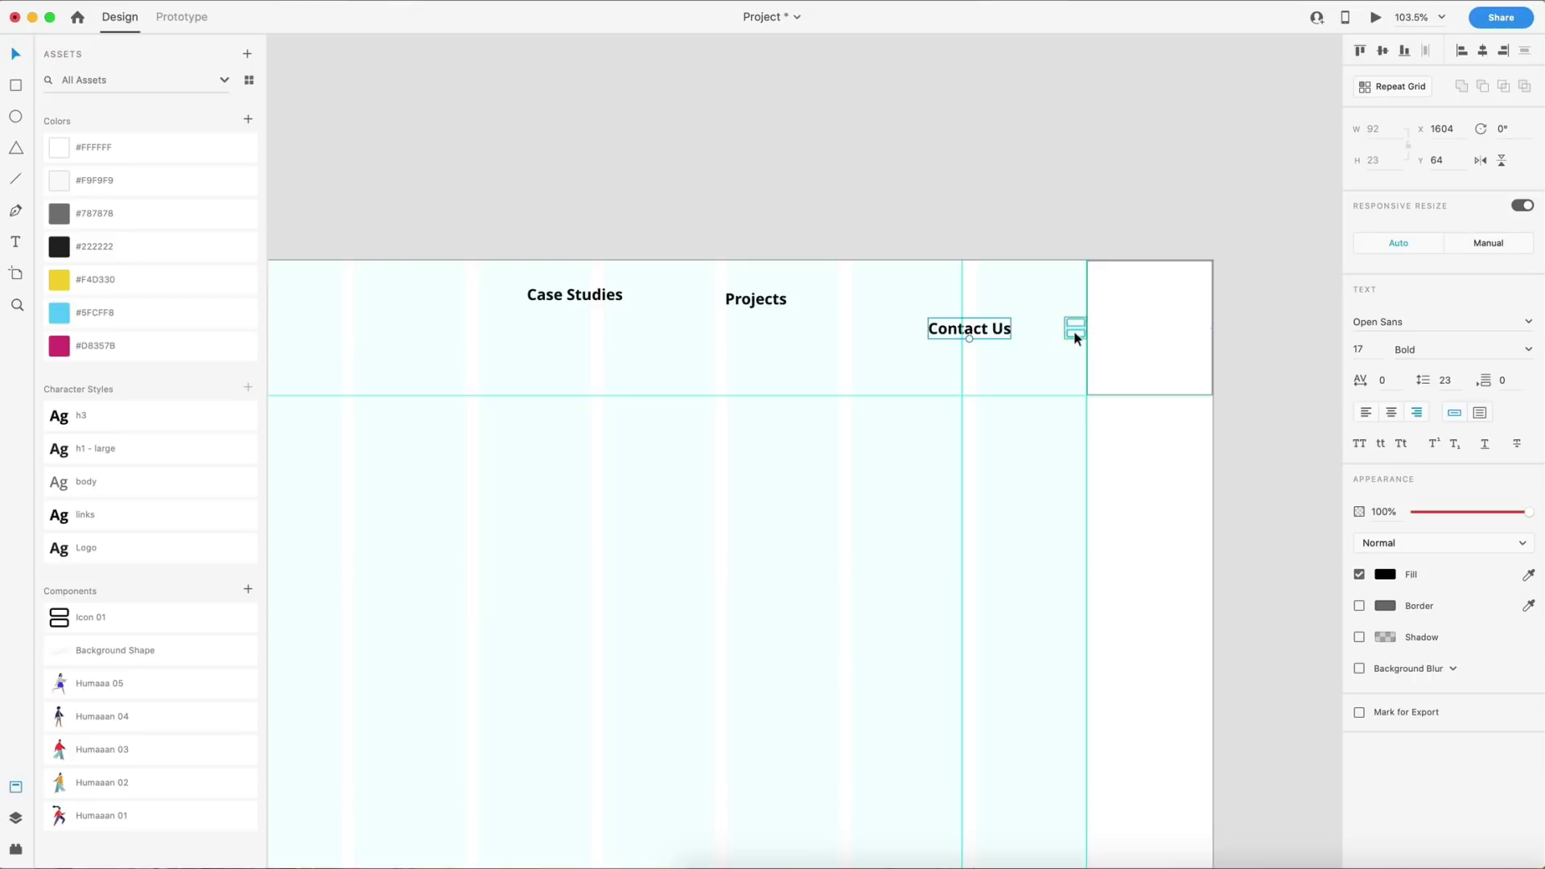
{"action": "left_click_drag", "start_coordinate": [758, 302], "coordinate": [846, 332]}
{"action": "left_click_drag", "start_coordinate": [594, 298], "coordinate": [724, 335]}
{"action": "key", "text": "super+0"}
{"action": "left_click", "coordinate": [1249, 350]}
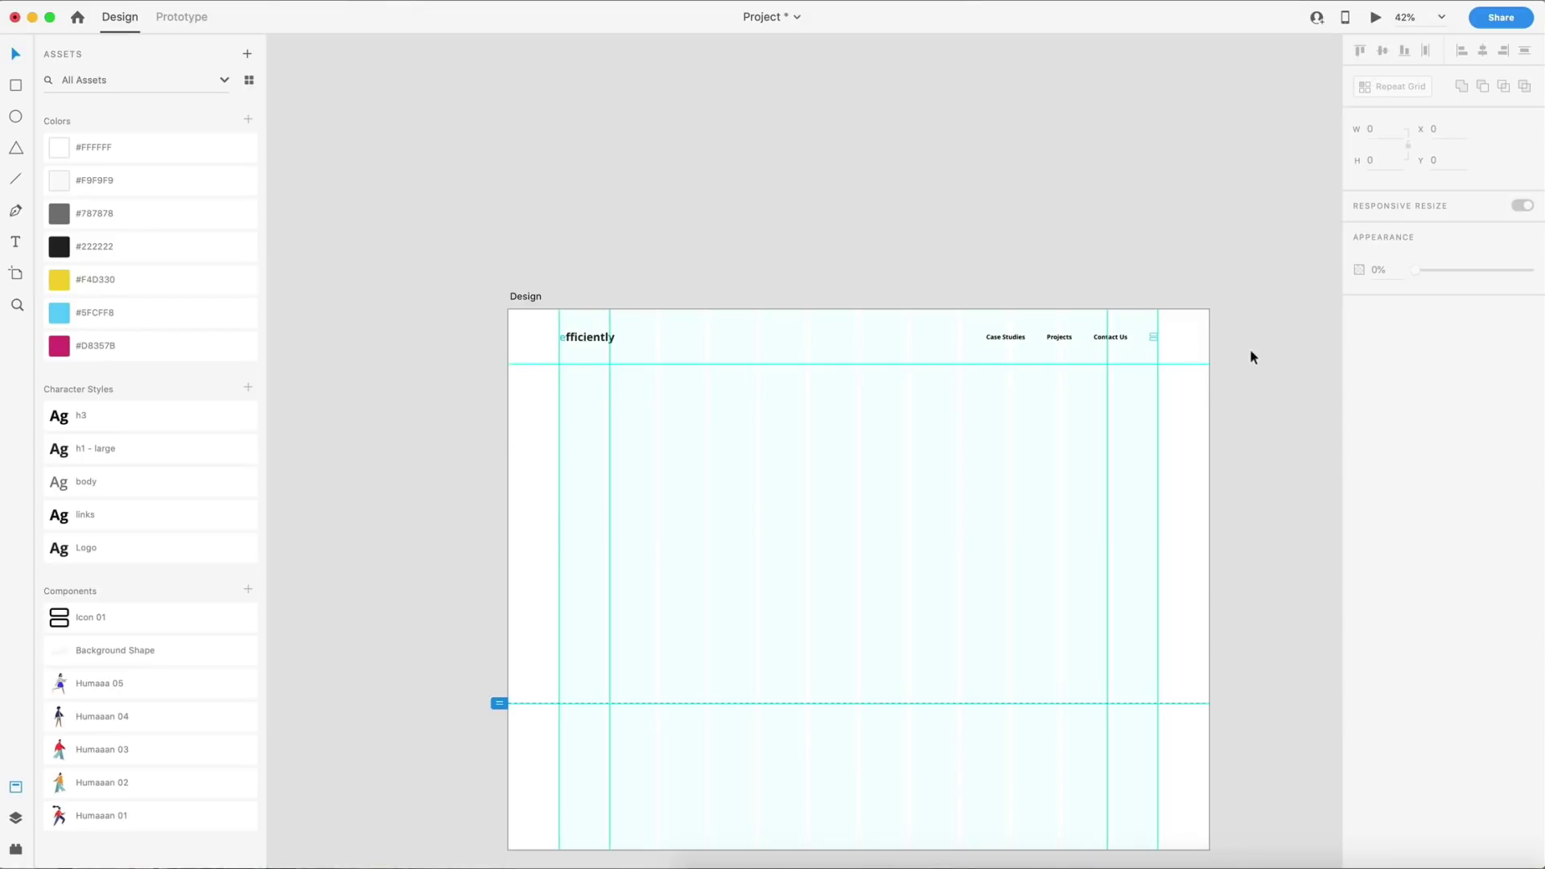
Add the two-line heading text "We help brands grow" below the header at the X 278 guide and left-align it
{"action": "scroll", "coordinate": [662, 367], "scroll_direction": "up", "scroll_amount": 2}
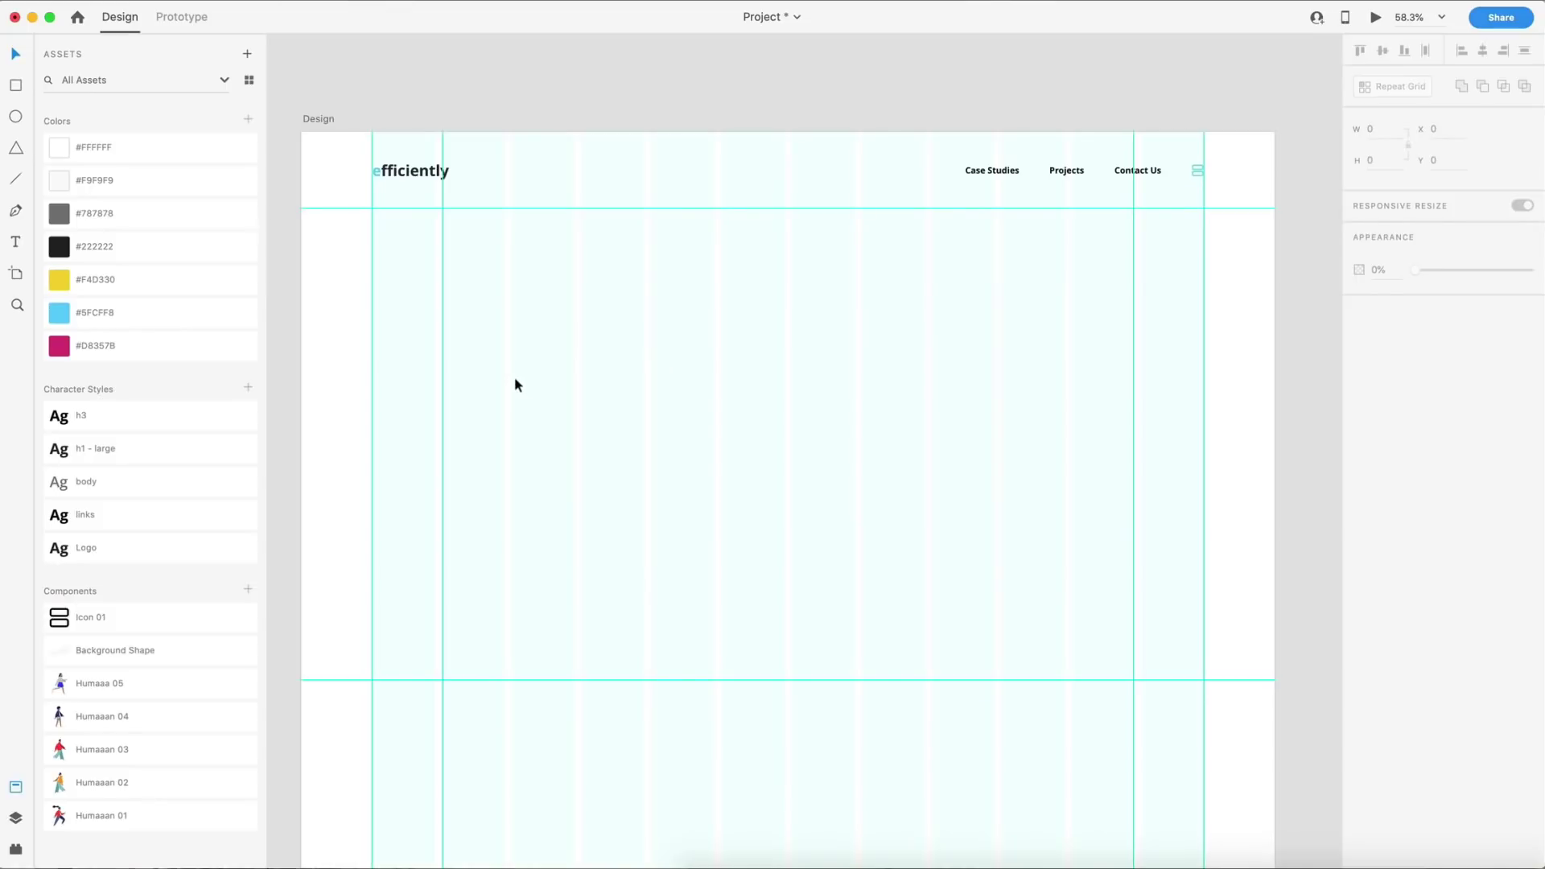
{"action": "key", "text": "t"}
{"action": "left_click", "coordinate": [497, 354]}
{"action": "key", "text": "ctrl+v"}
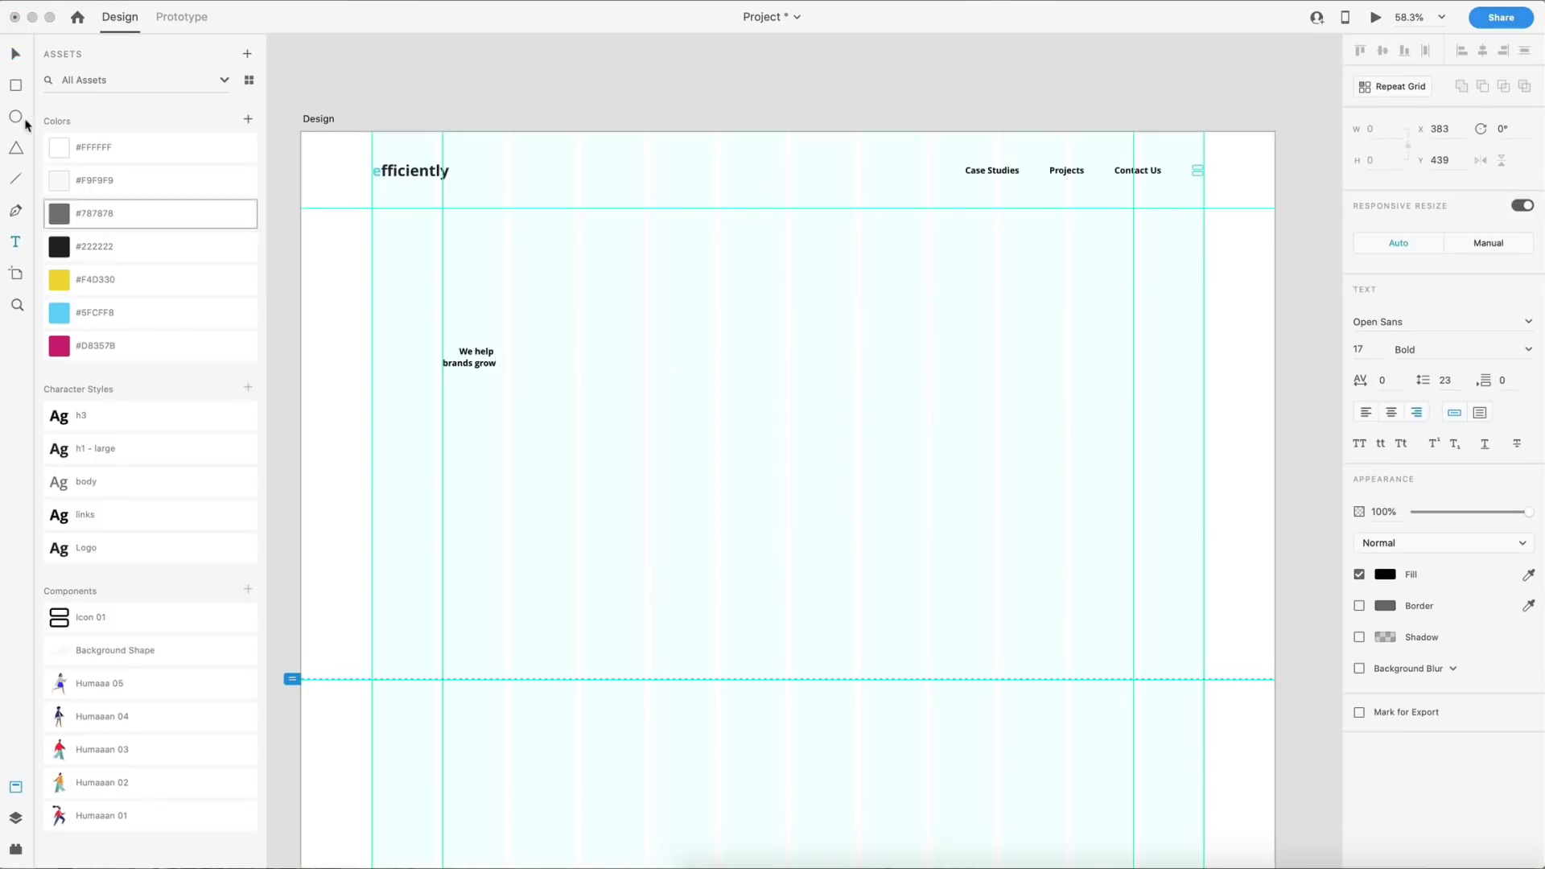
{"action": "left_click", "coordinate": [17, 55]}
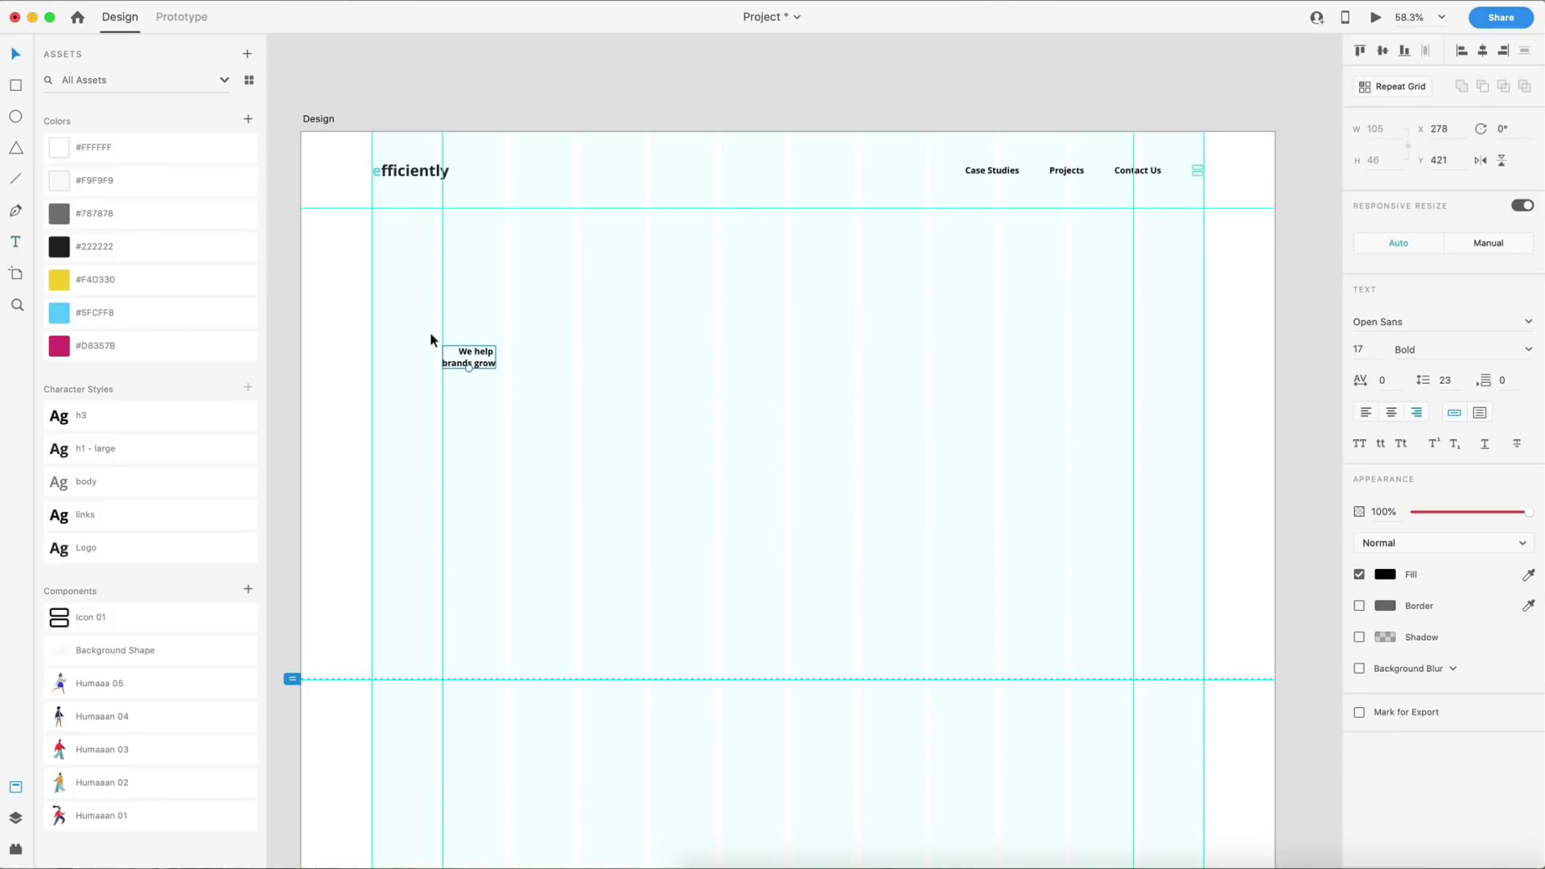
{"action": "left_click", "coordinate": [1365, 413]}
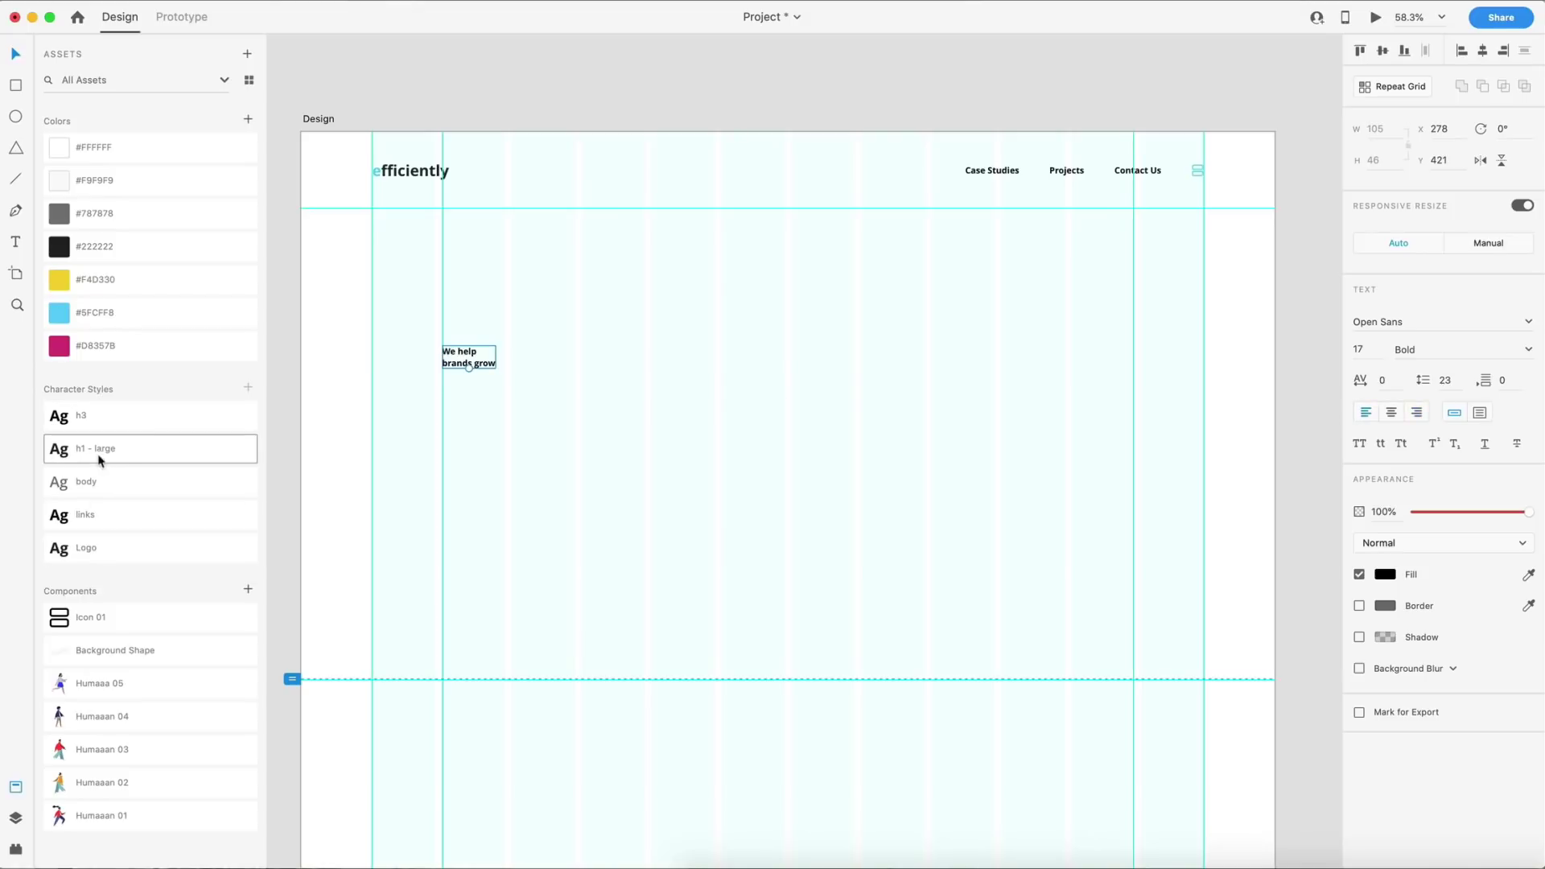
Reorder the "h1 - large" character style above "h3" and apply it to the heading
{"action": "left_click_drag", "start_coordinate": [119, 456], "coordinate": [113, 417]}
{"action": "left_click", "coordinate": [143, 416]}
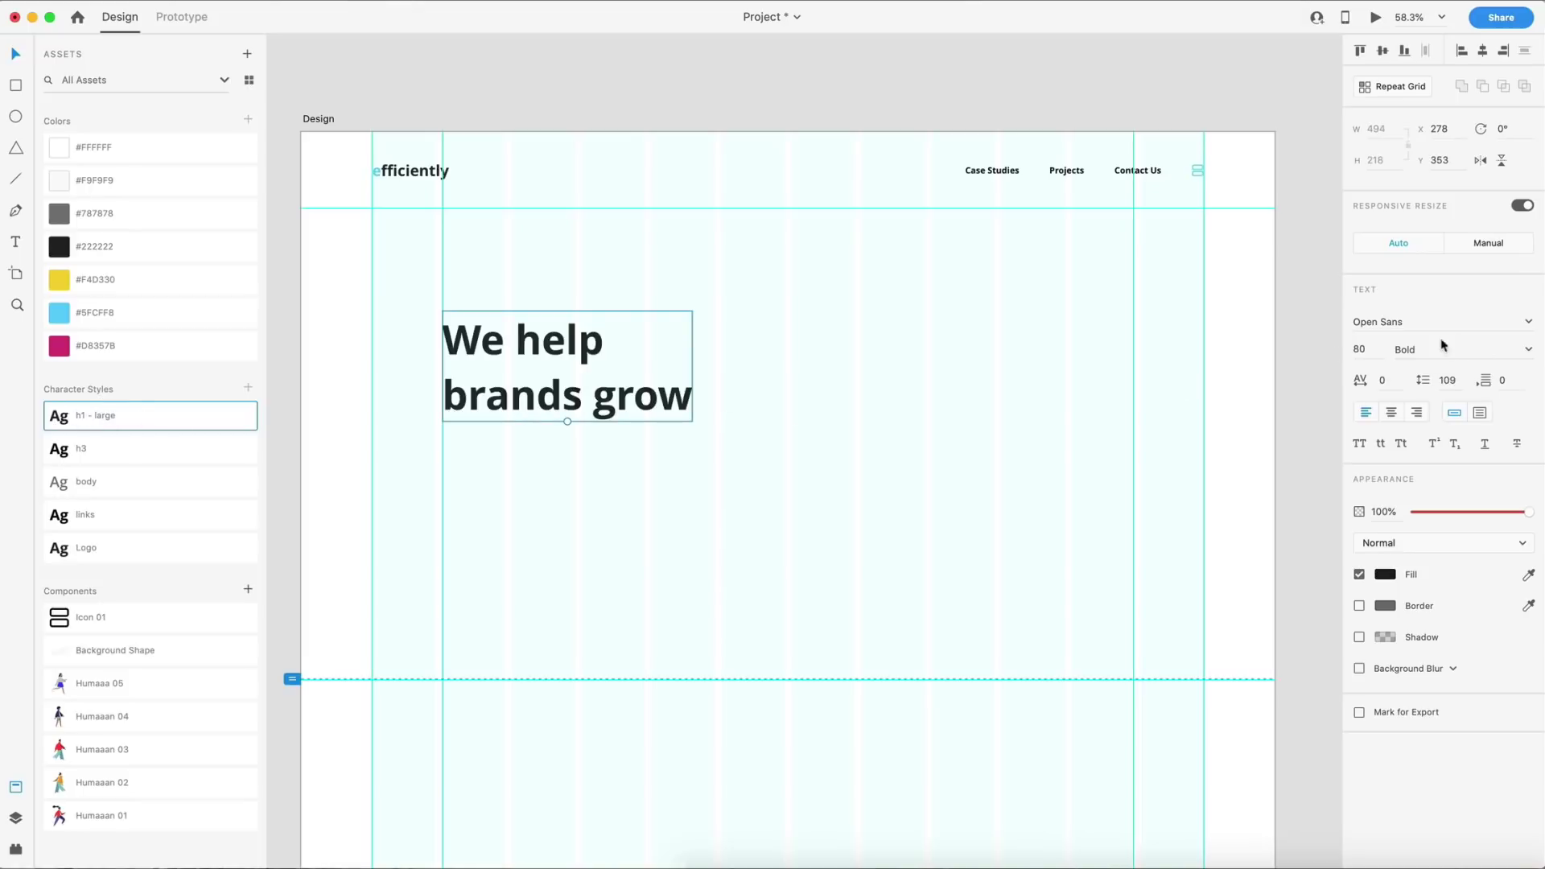
Move the heading up along the guide to X 278, Y 297
{"action": "left_click_drag", "start_coordinate": [525, 333], "coordinate": [525, 354]}
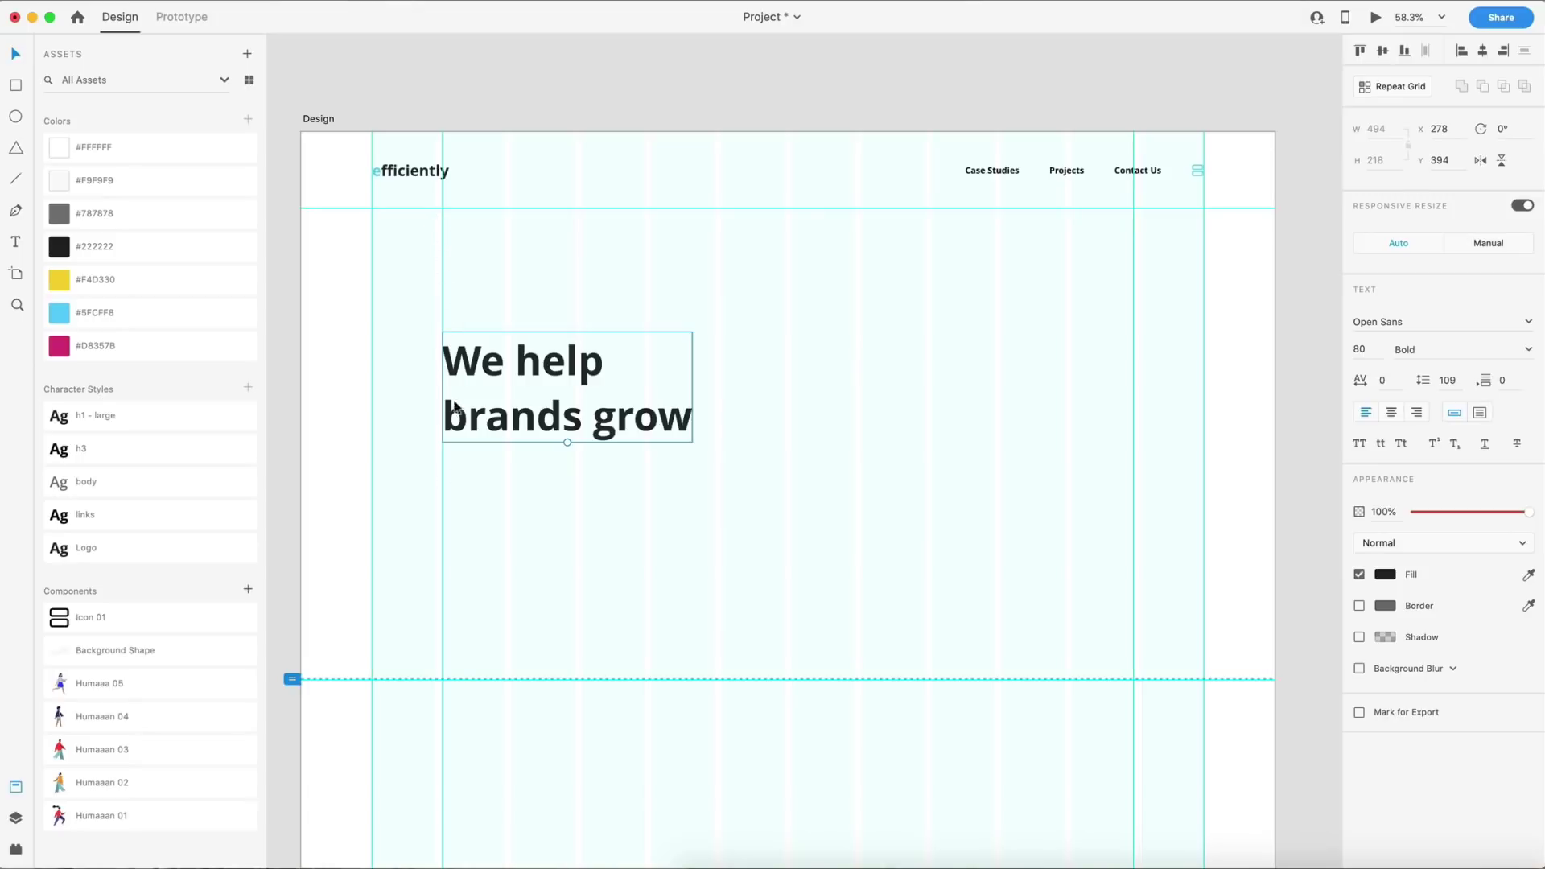
{"action": "left_click_drag", "start_coordinate": [499, 346], "coordinate": [500, 295]}
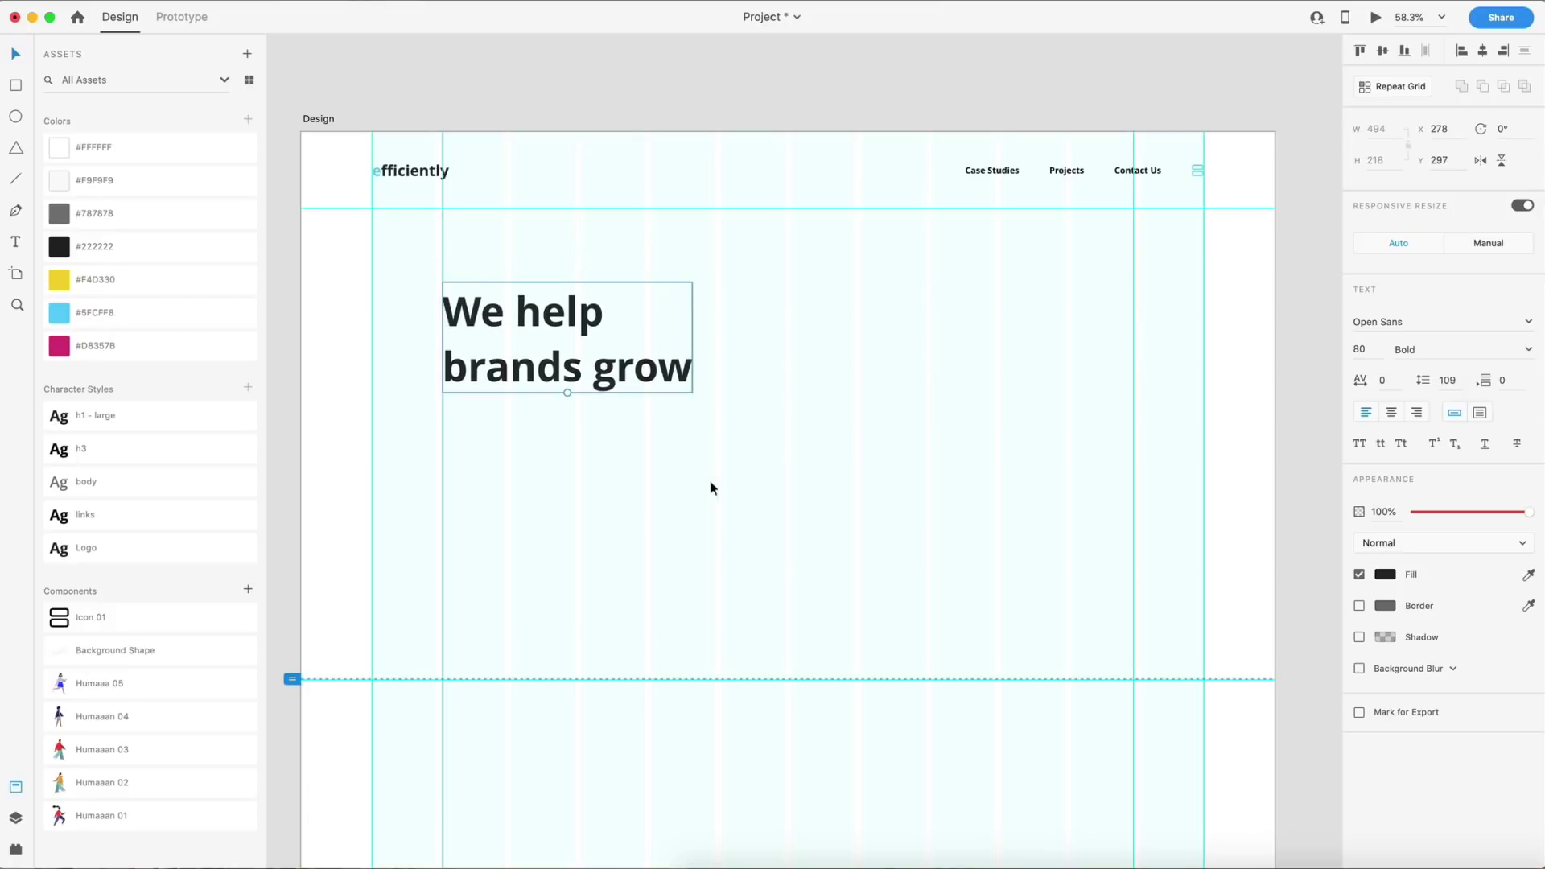
{"action": "left_click", "coordinate": [666, 488]}
Draw an area text box of about 674 × 110 below the heading at X 278, Y 569, with placeholder text "aaaa"
{"action": "scroll", "coordinate": [571, 459], "scroll_direction": "up", "scroll_amount": 3}
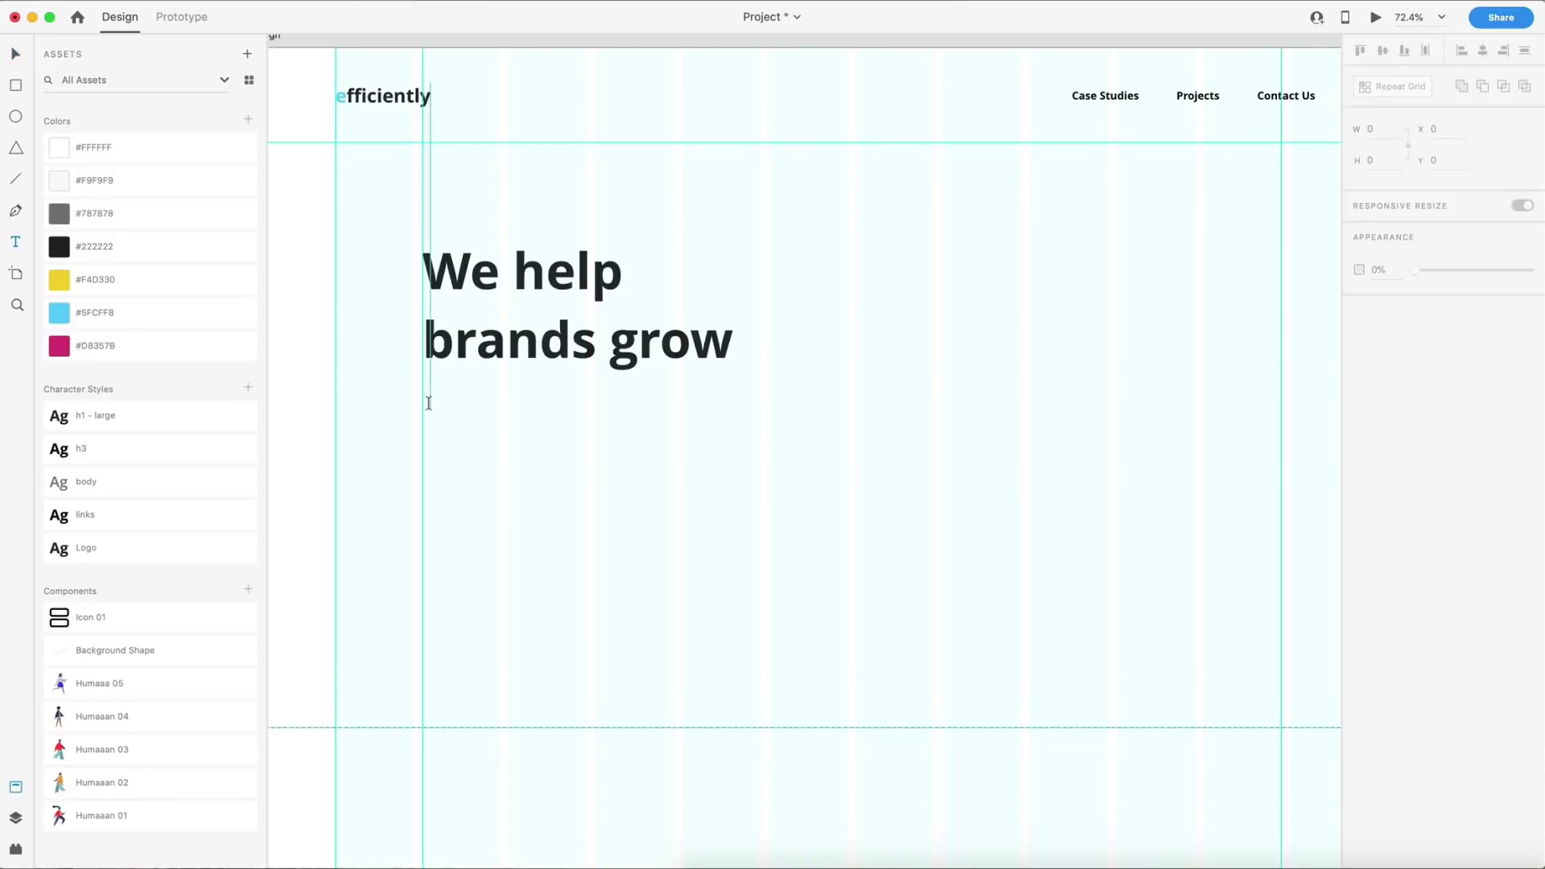
{"action": "left_click_drag", "start_coordinate": [422, 406], "coordinate": [848, 476]}
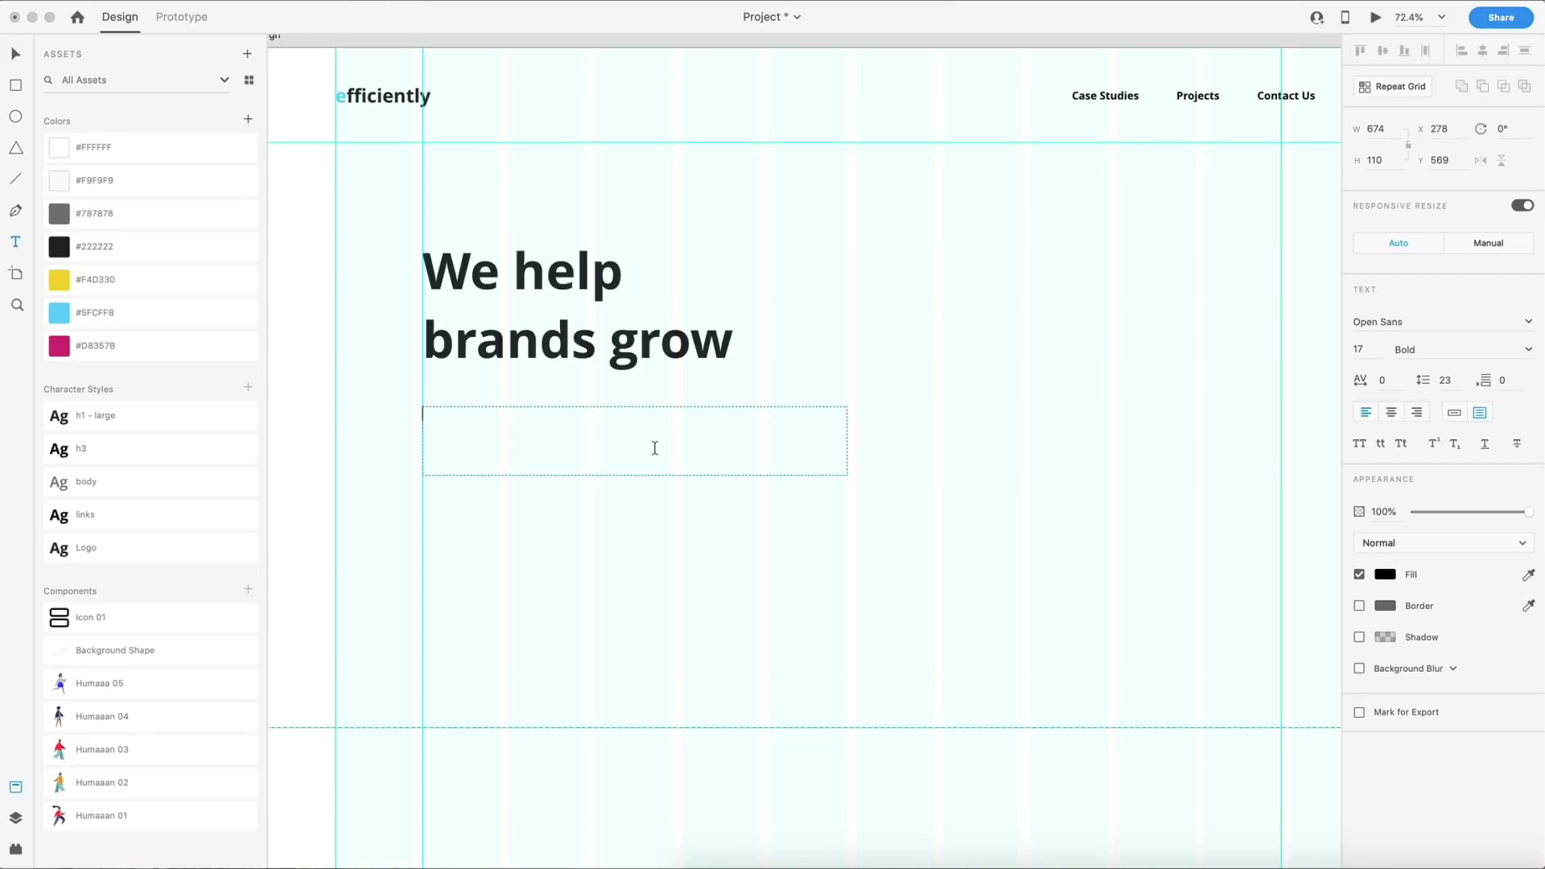
{"action": "type", "text": "aaaa"}
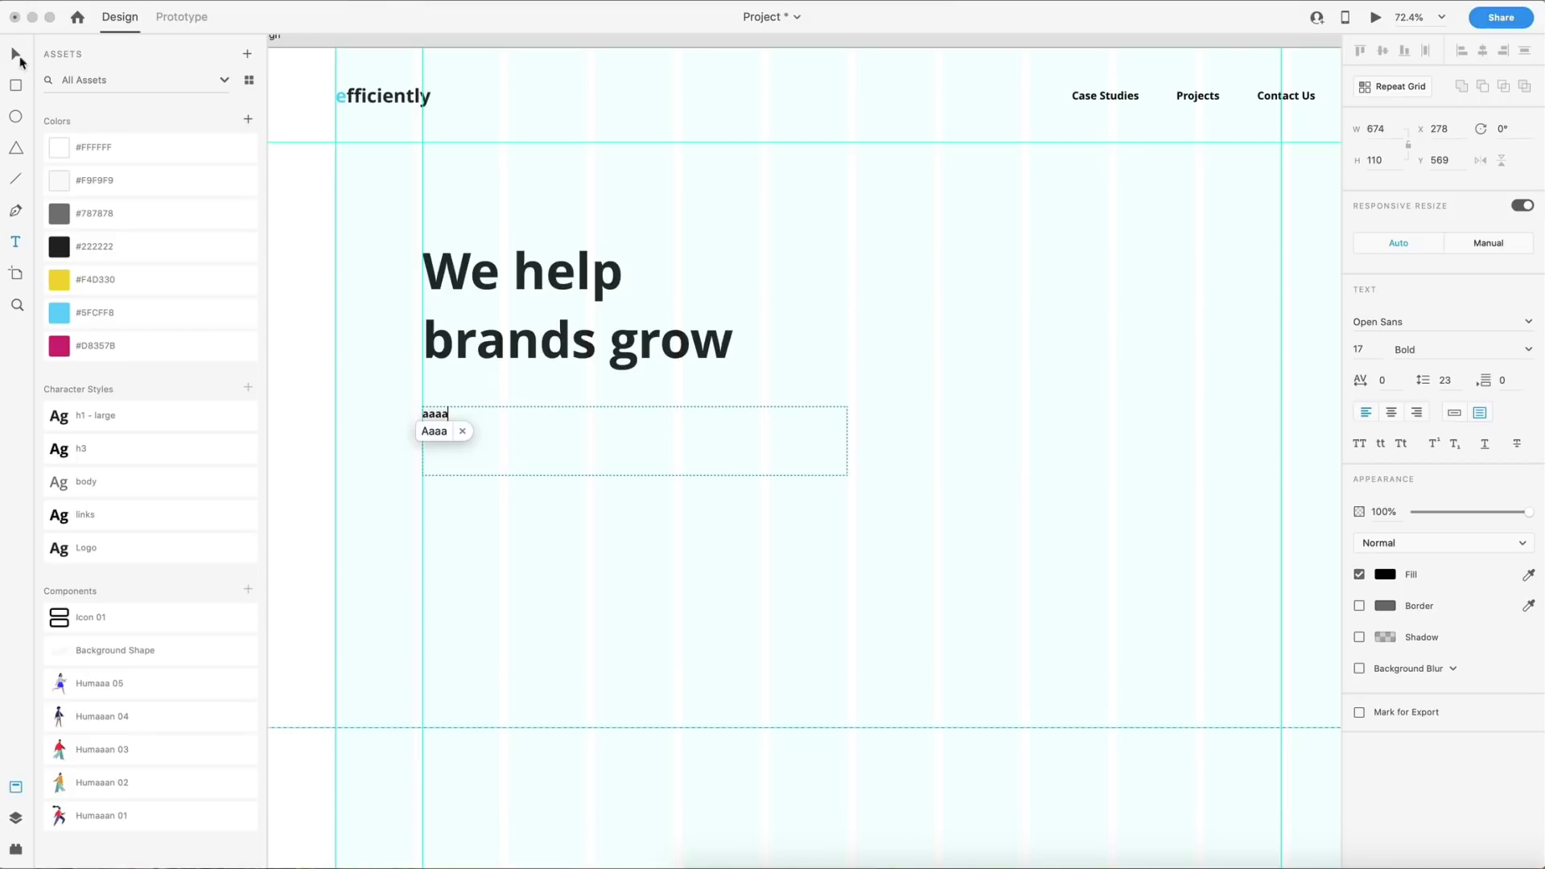
{"action": "left_click", "coordinate": [13, 54]}
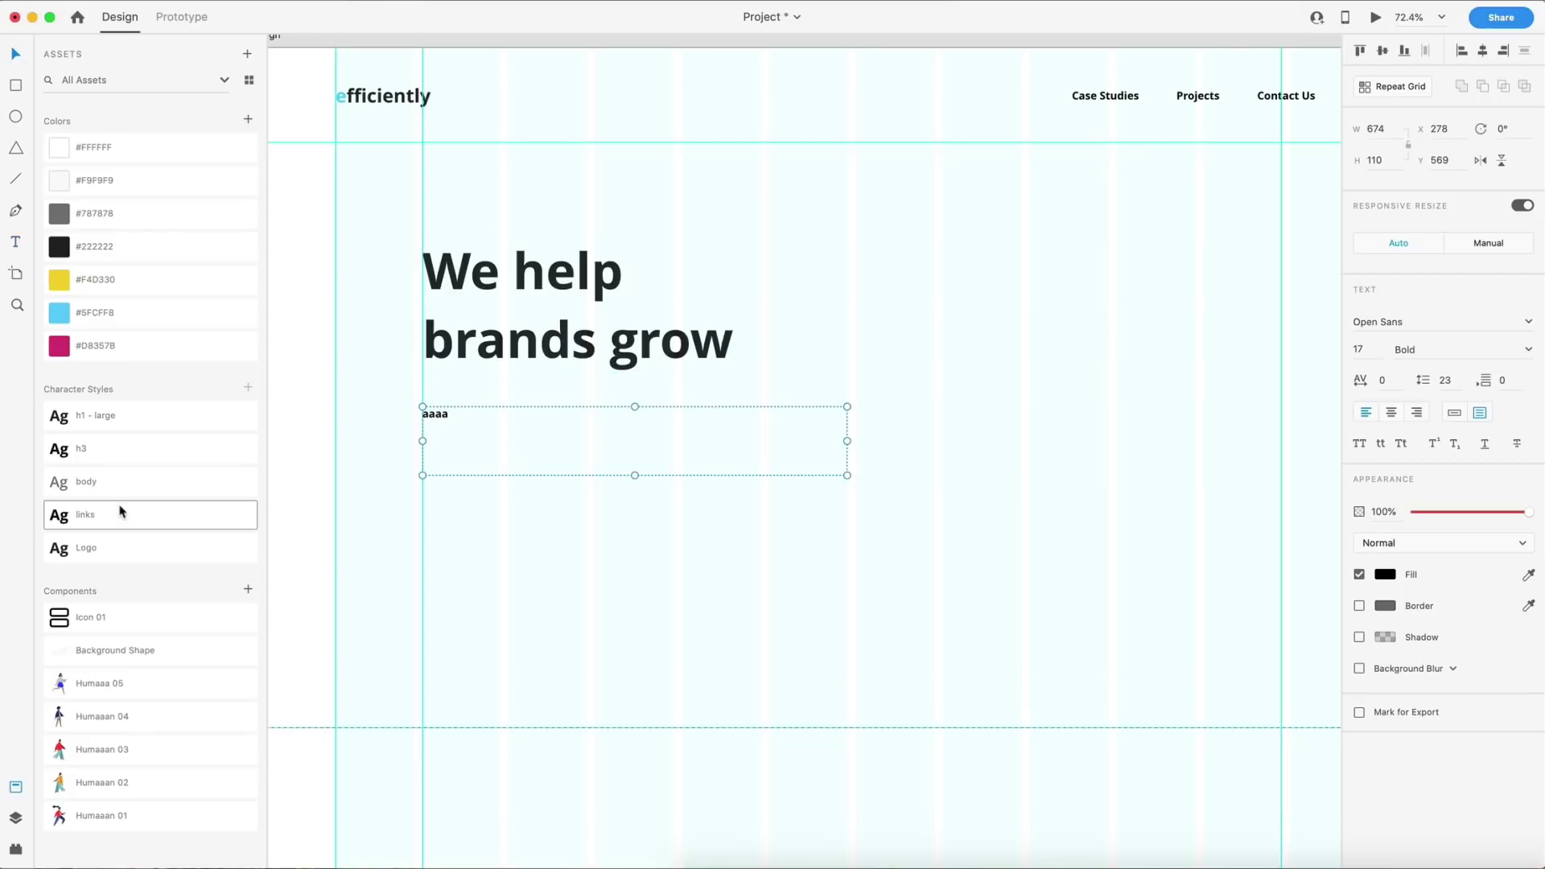
Restyle the placeholder as "body" and enter "Our team is made up of a very diverse group of professionals who have helped hundreds of clients target their niche."
{"action": "left_click", "coordinate": [144, 490]}
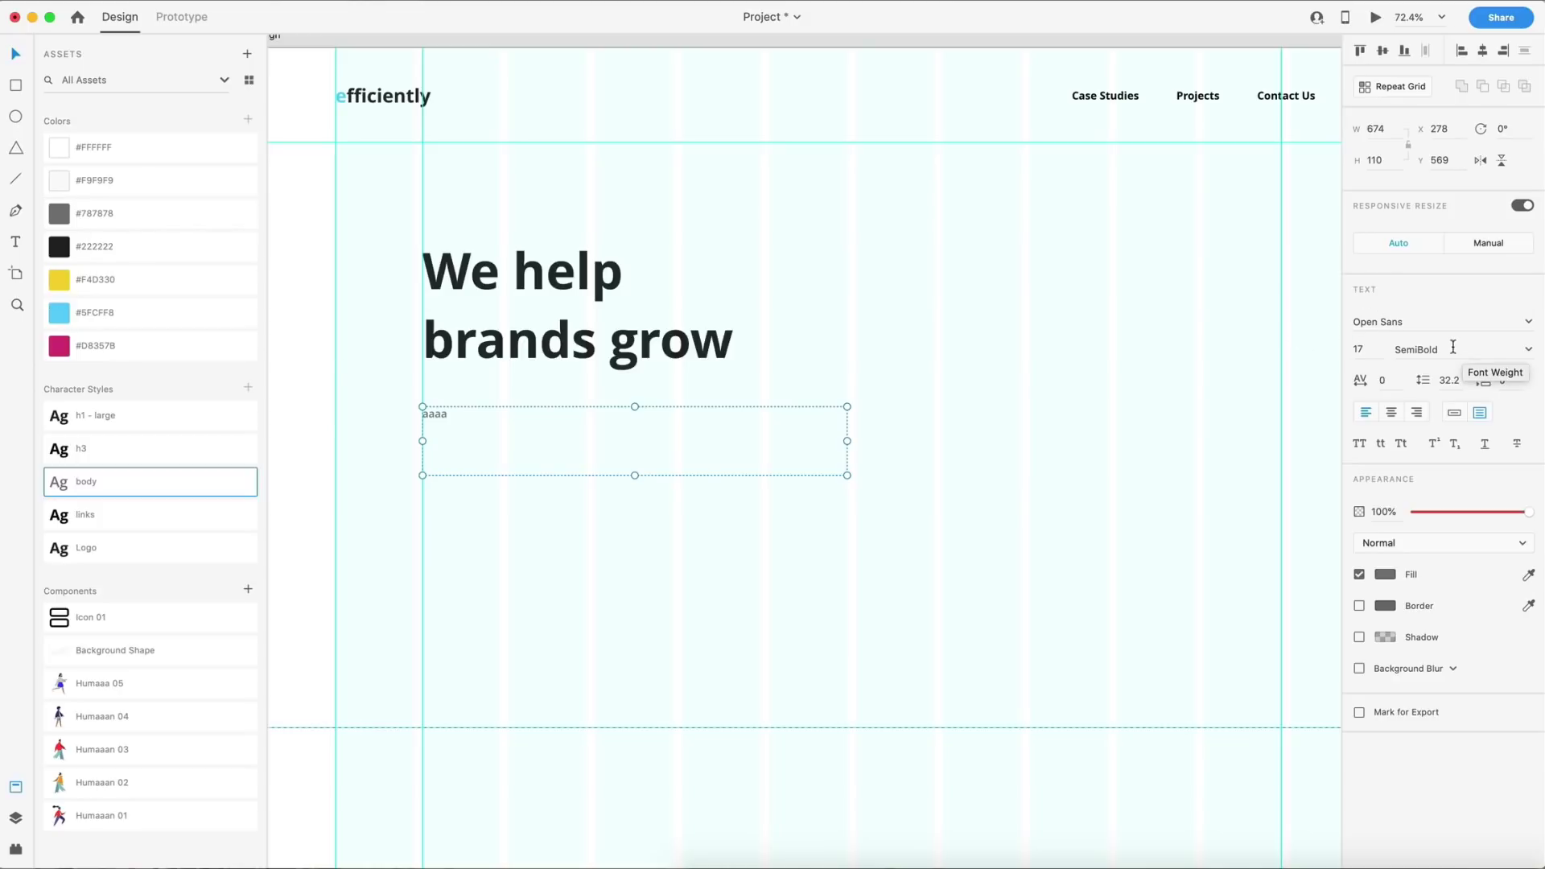
{"action": "type", "text": "Our team is made up of a very diverse group of professionals who have helped hundreds of clients target their niche."}
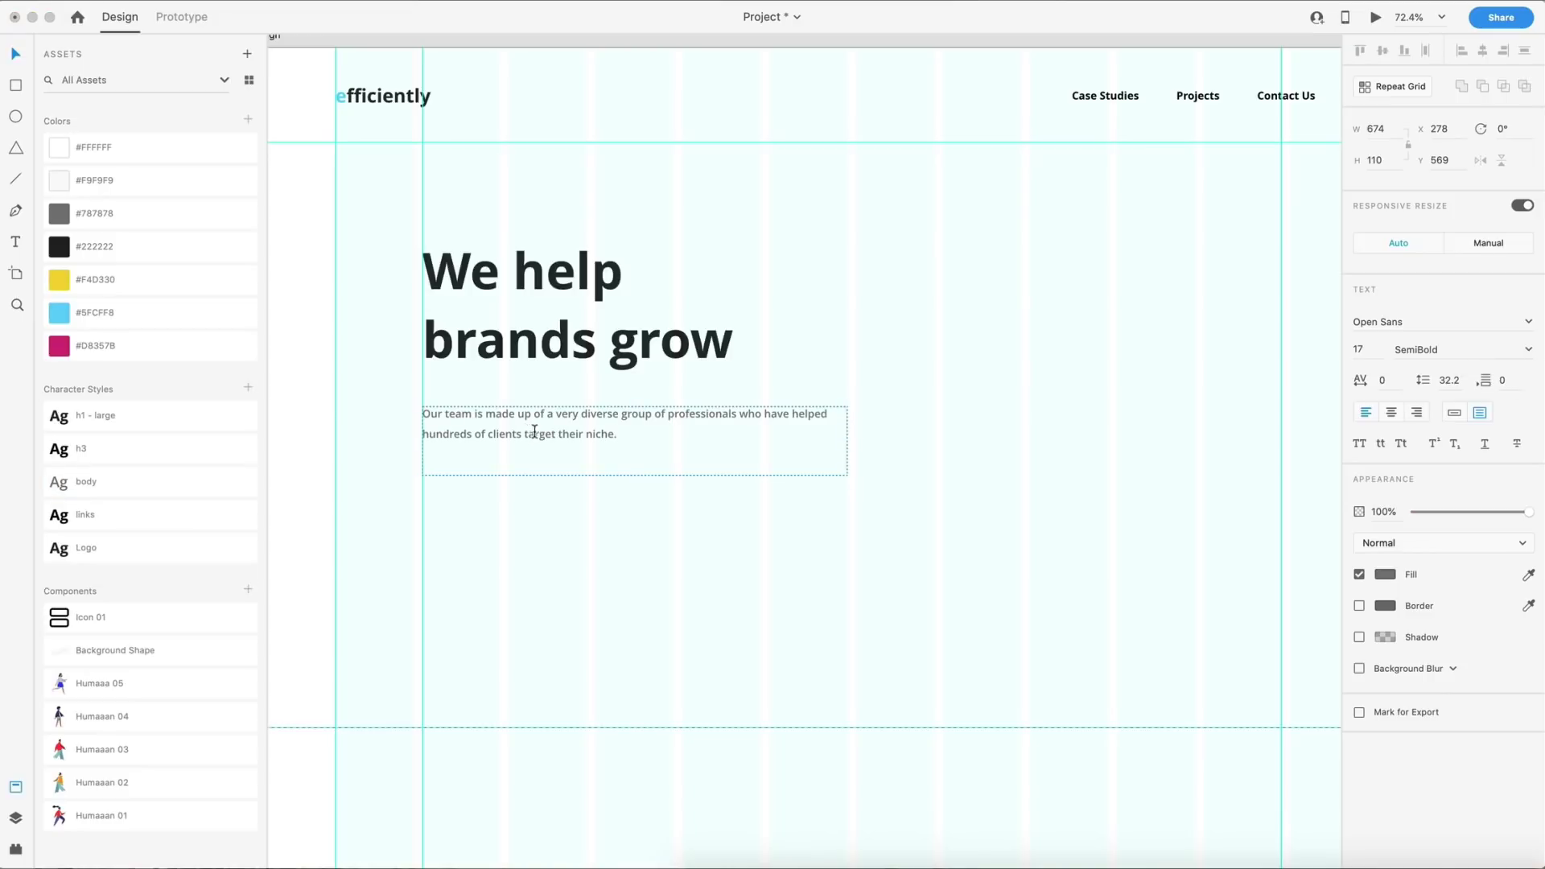
{"action": "left_click", "coordinate": [15, 50]}
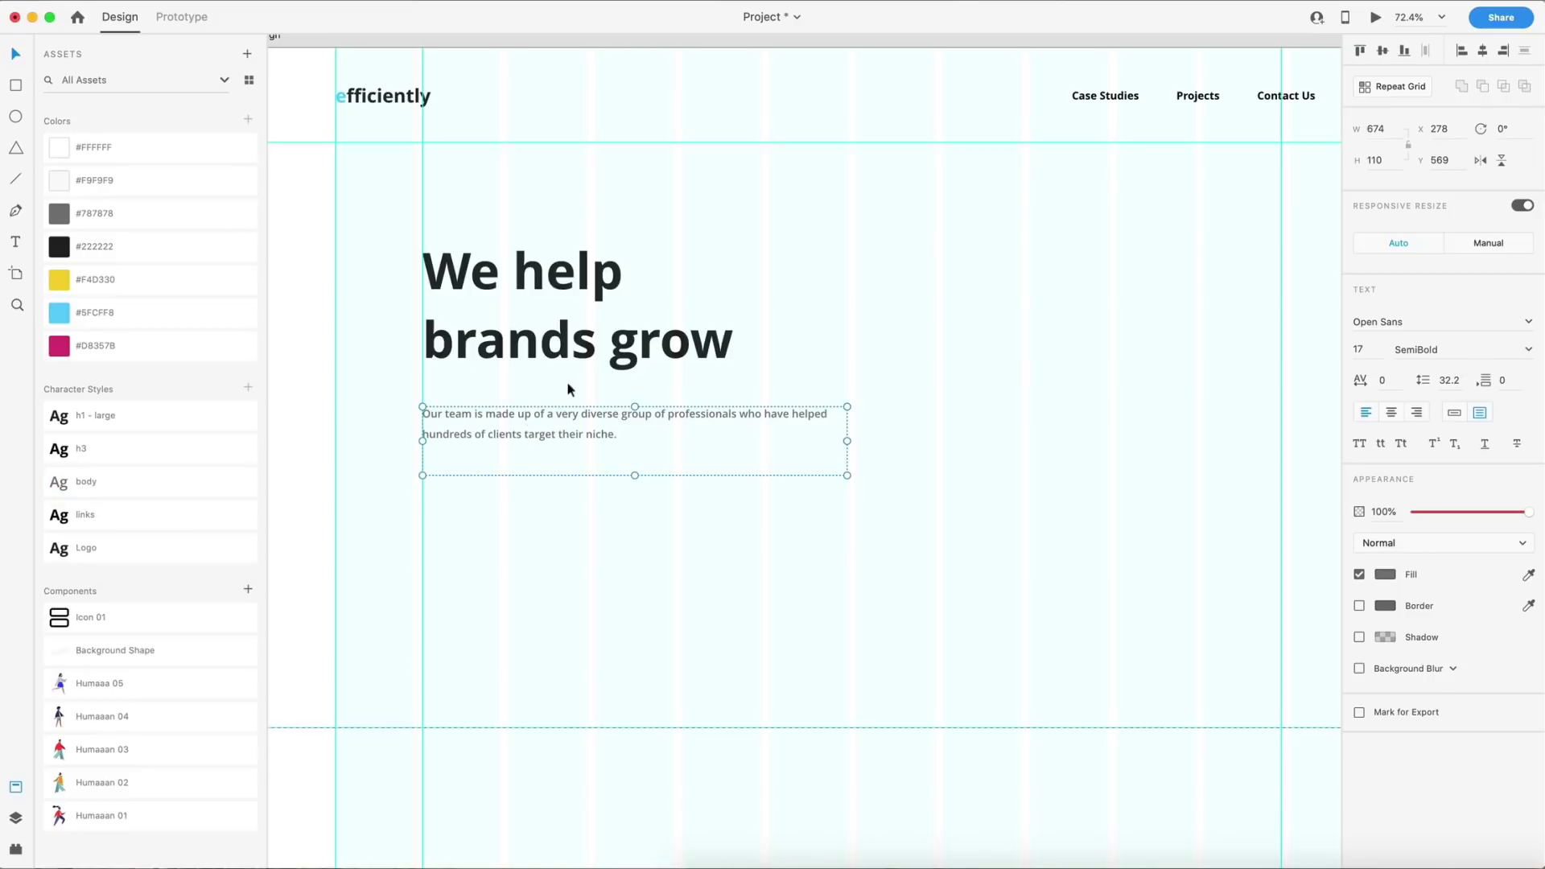
Shorten the paragraph's text box to a height of 58 and set its line spacing to 32.2
{"action": "scroll", "coordinate": [654, 444], "scroll_direction": "up", "scroll_amount": 5}
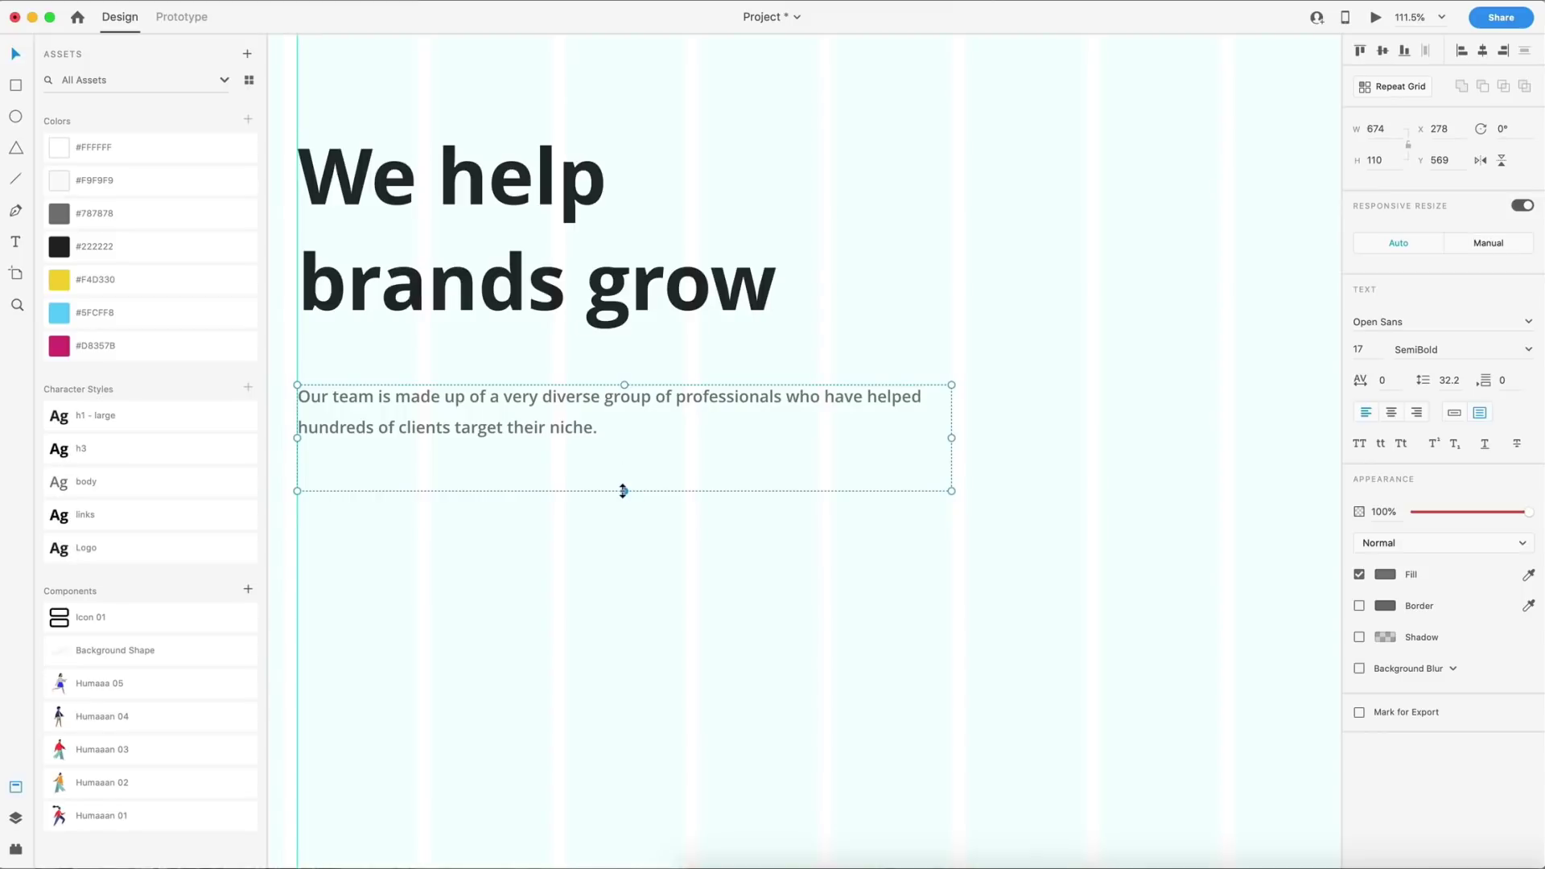
{"action": "left_click_drag", "start_coordinate": [623, 491], "coordinate": [622, 441]}
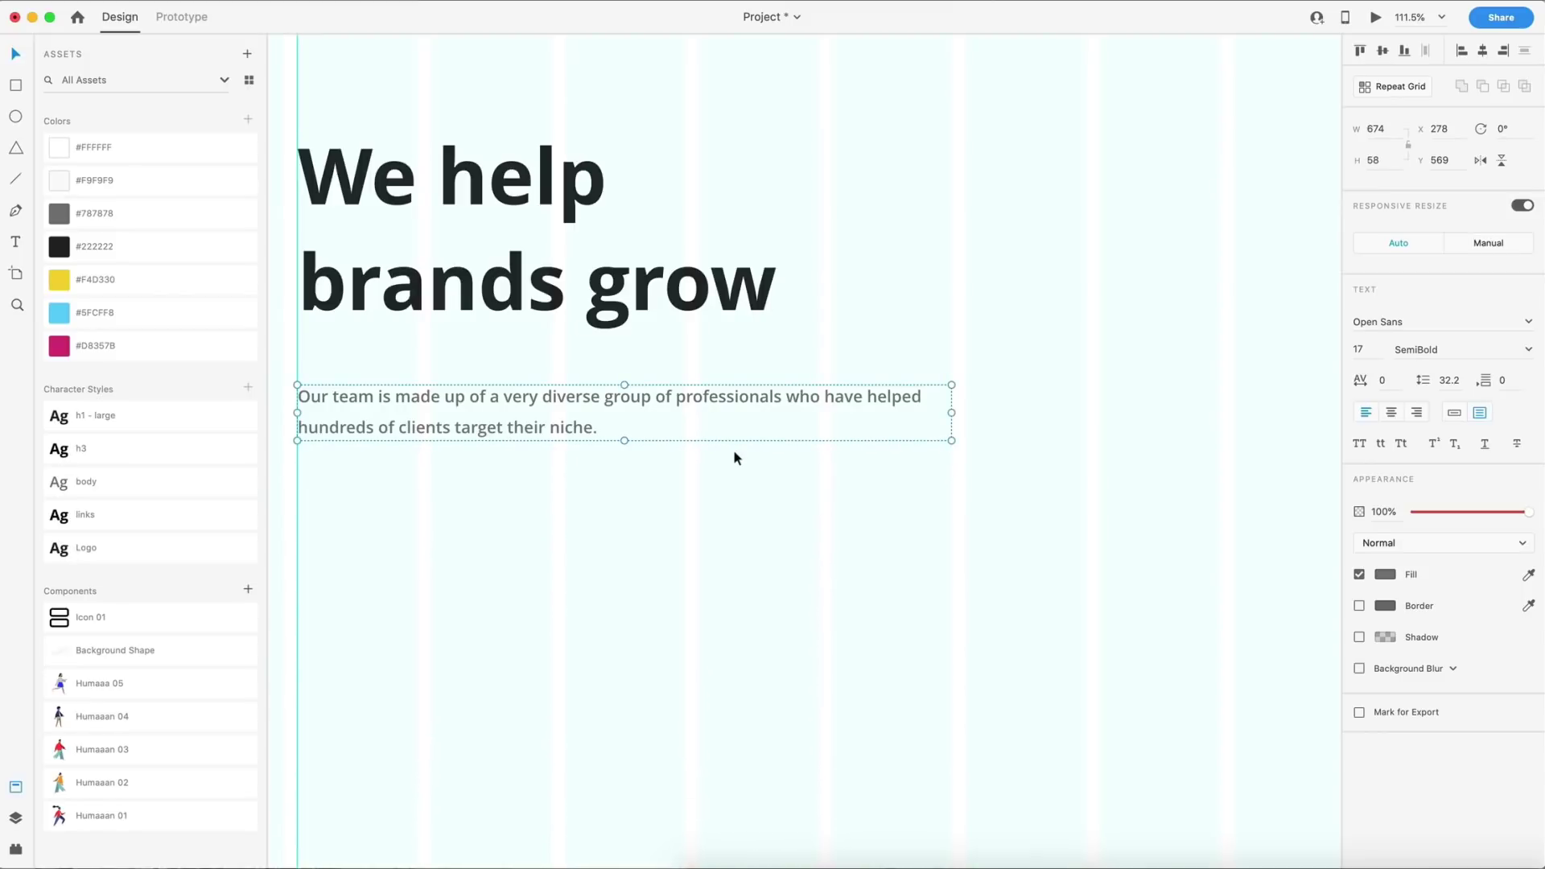
{"action": "left_click", "coordinate": [1456, 377]}
{"action": "type", "text": ".2"}
{"action": "scroll", "coordinate": [779, 386], "scroll_direction": "up", "scroll_amount": 3}
{"action": "left_click", "coordinate": [779, 386]}
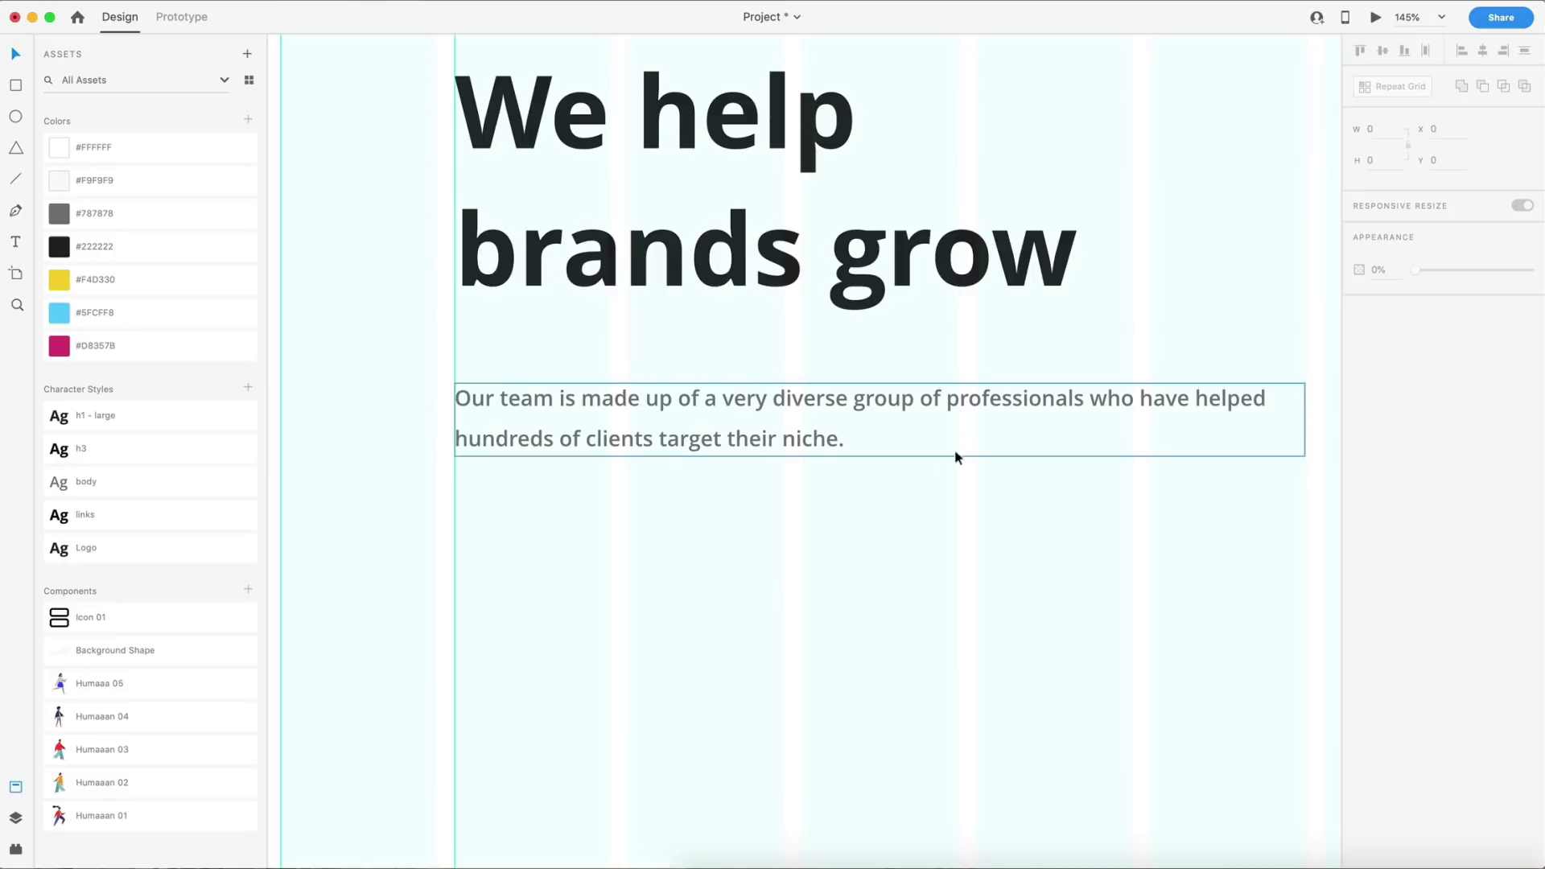
Indent the paragraph by moving it horizontally to X 342, keeping Y at 569
{"action": "scroll", "coordinate": [963, 464], "scroll_direction": "down", "scroll_amount": 3}
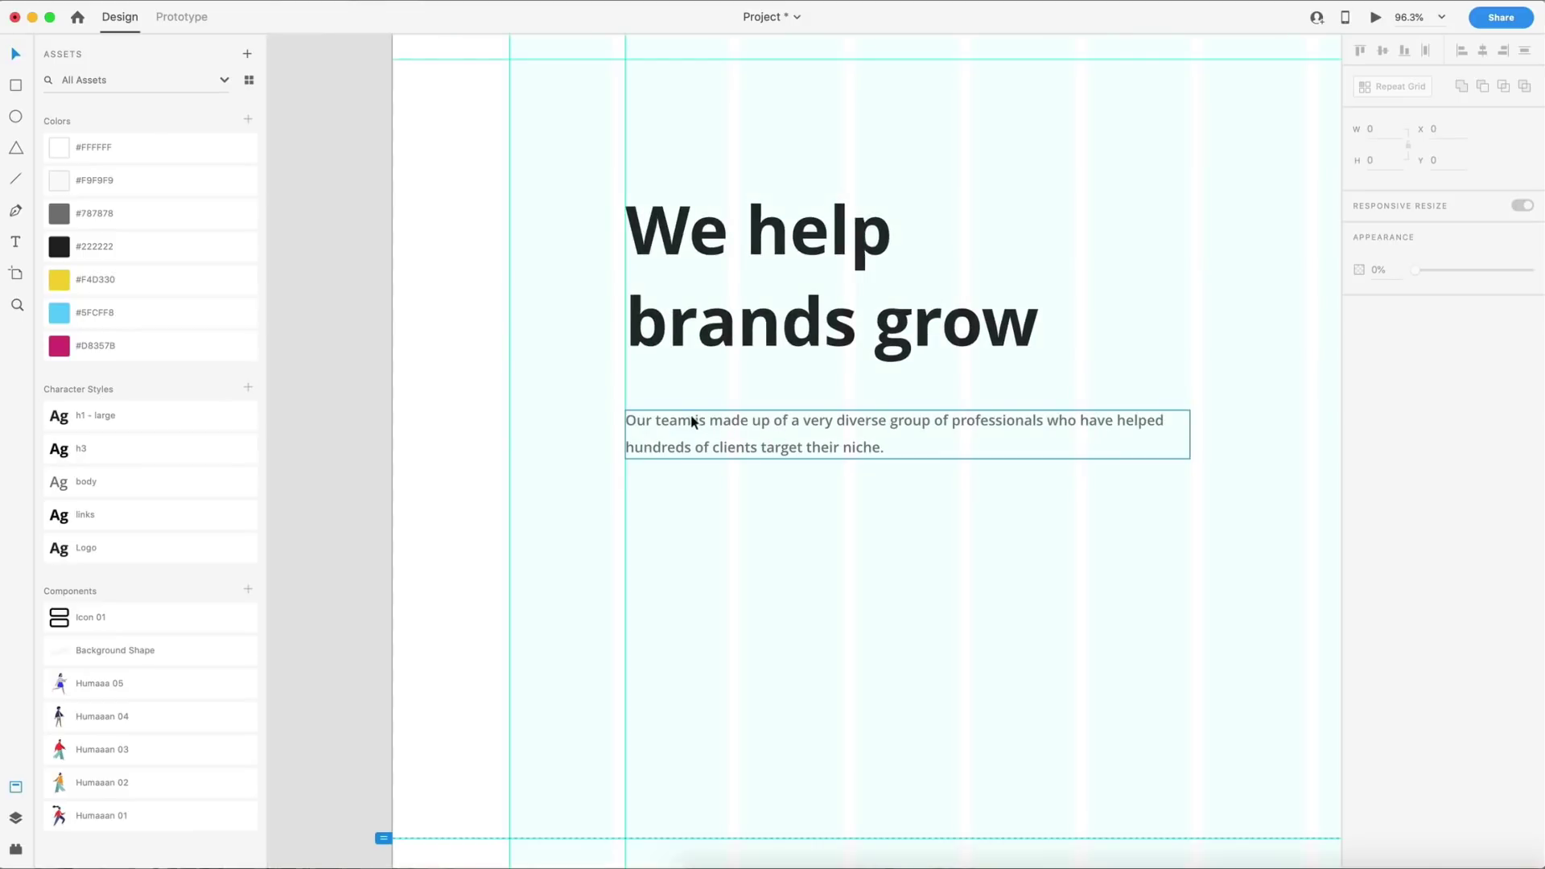
{"action": "left_click_drag", "start_coordinate": [692, 421], "coordinate": [749, 420]}
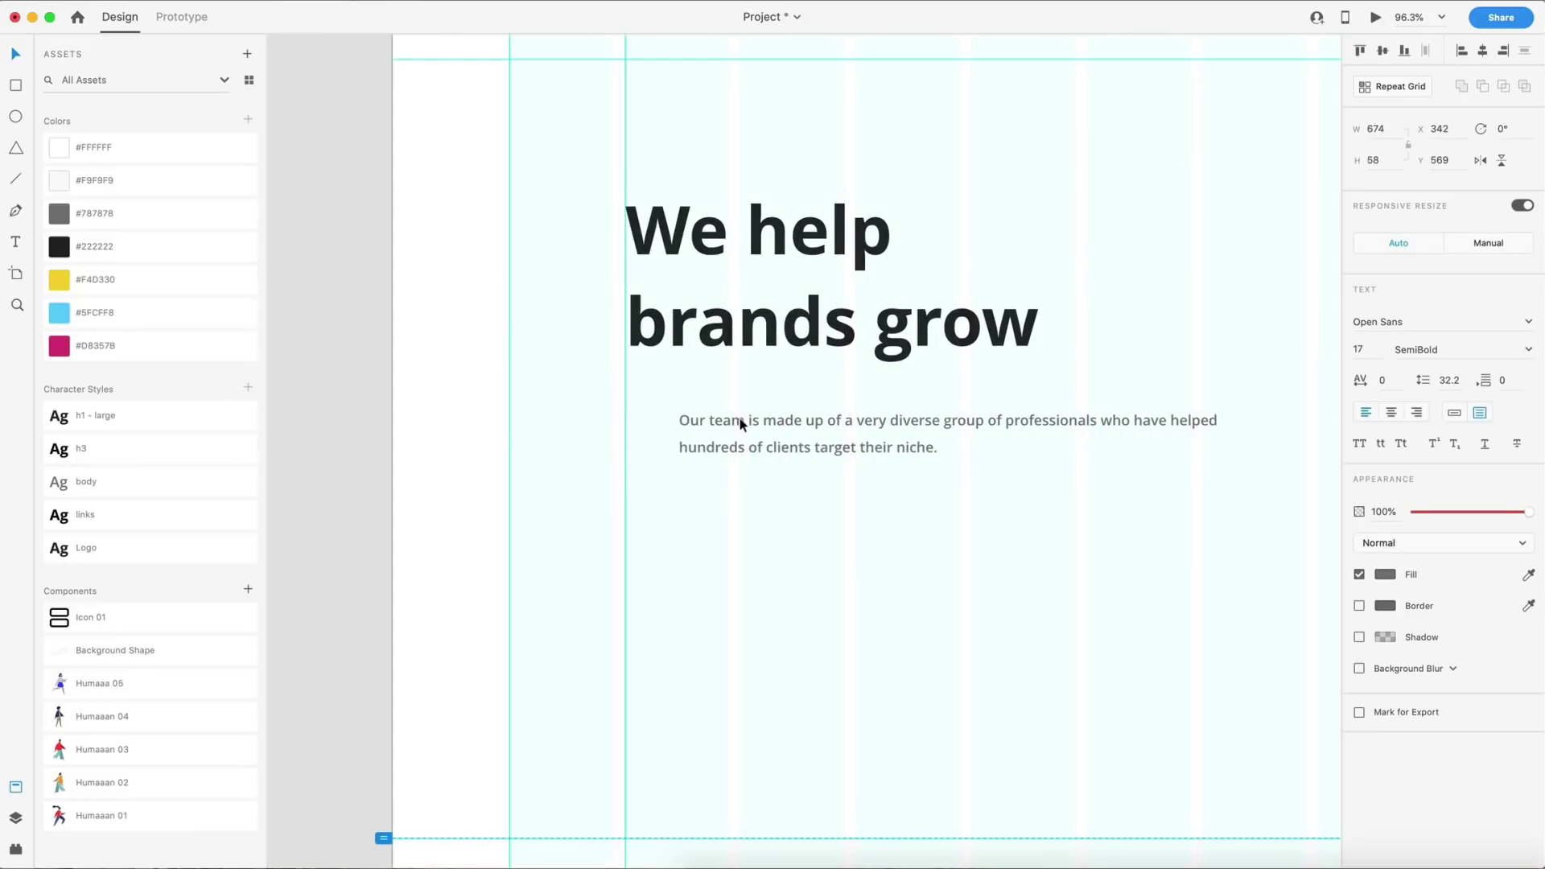
{"action": "left_click", "coordinate": [711, 512]}
Draw a vertical line about 44 high beside the start of the paragraph at about X 321.5, Y 569.5
{"action": "scroll", "coordinate": [648, 515], "scroll_direction": "up", "scroll_amount": 5}
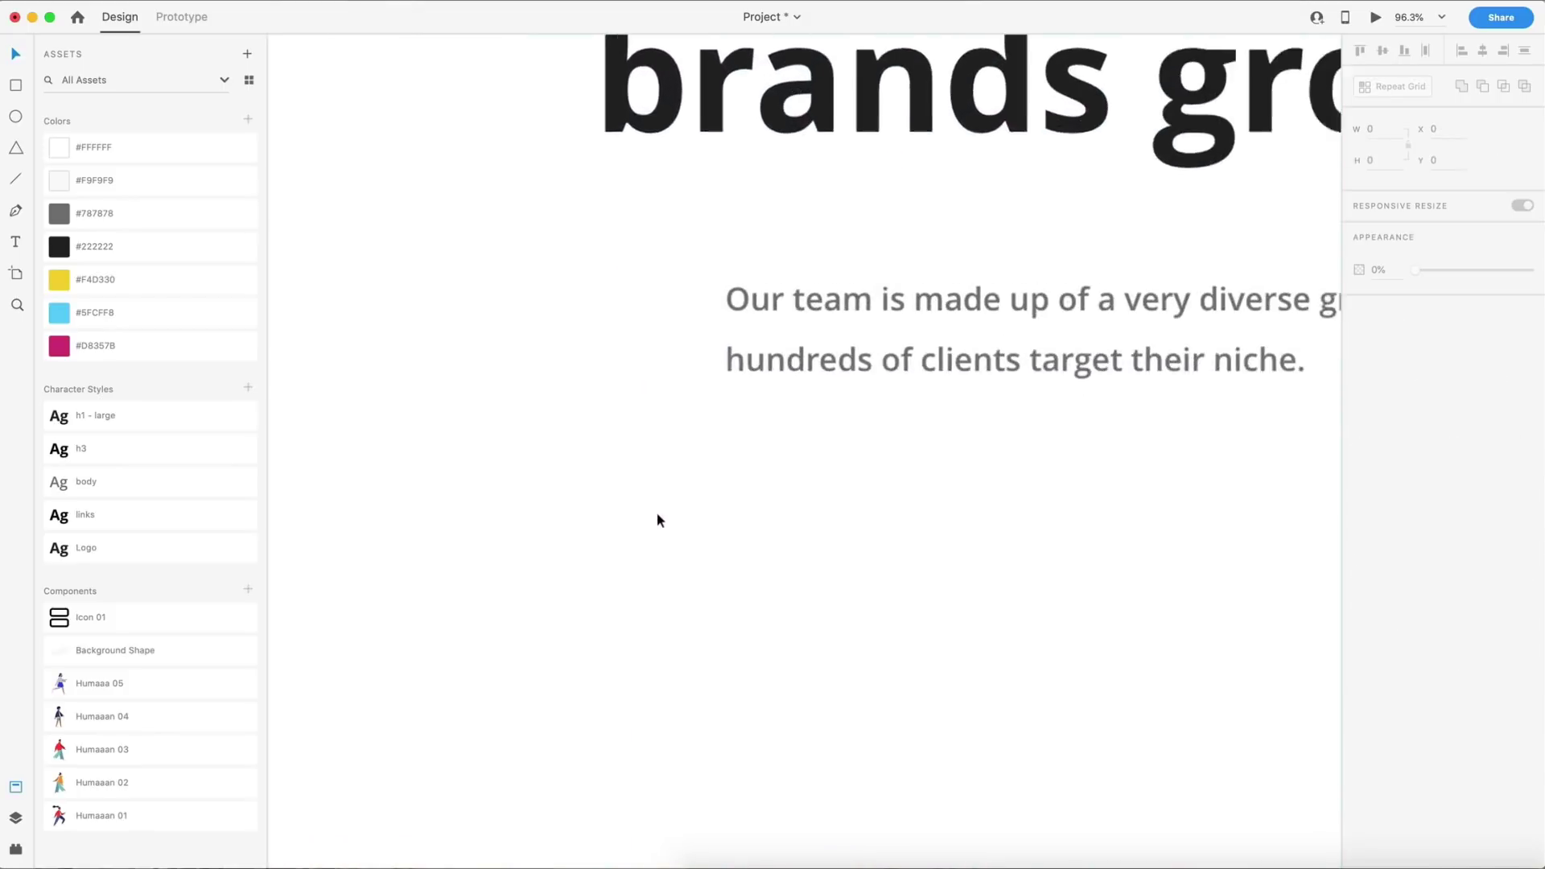
{"action": "scroll", "coordinate": [733, 336], "scroll_direction": "up", "scroll_amount": 2}
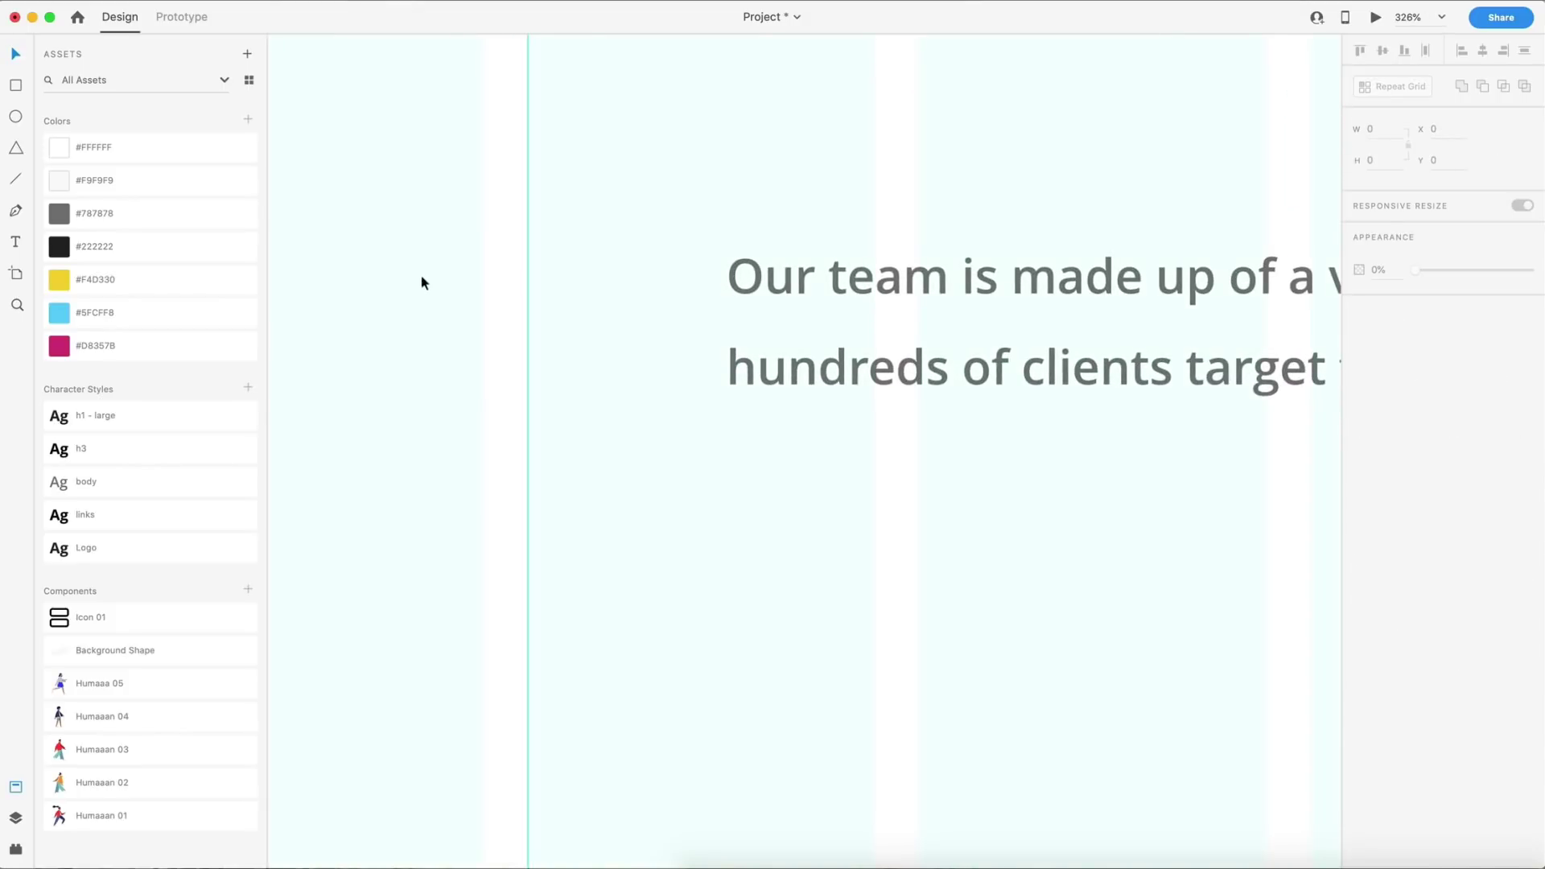
{"action": "left_click", "coordinate": [16, 180]}
{"action": "left_click_drag", "start_coordinate": [651, 244], "coordinate": [651, 368]}
{"action": "key", "text": "v"}
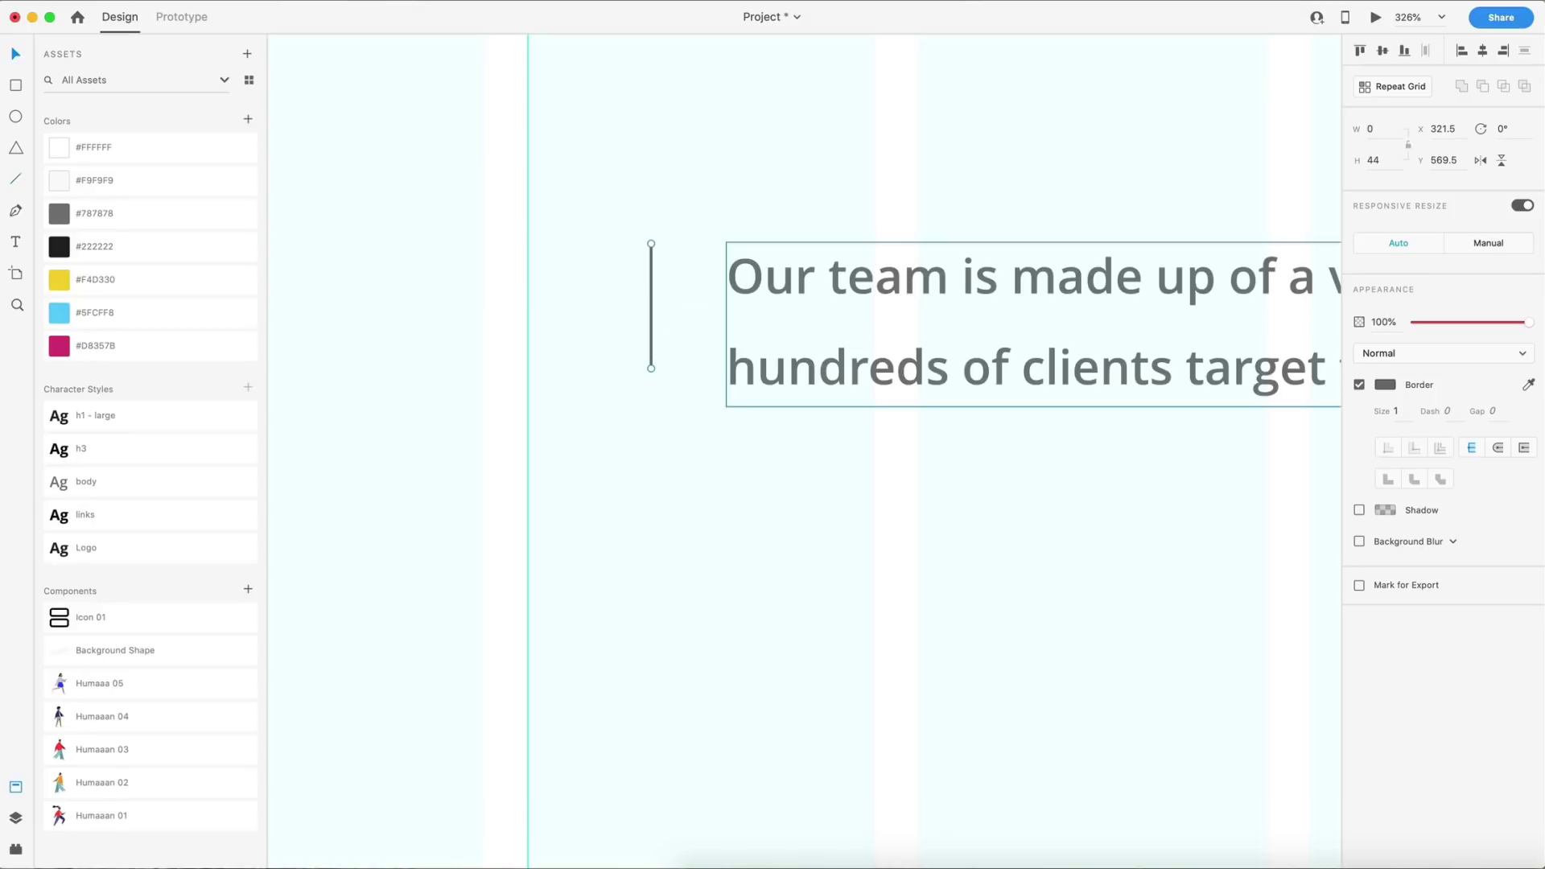
Set the vertical line's height to 45 and its border size to 4
{"action": "left_click", "coordinate": [1387, 158]}
{"action": "type", "text": "4"}
{"action": "key", "text": "Return"}
{"action": "left_click", "coordinate": [1399, 411]}
{"action": "key", "text": "Return"}
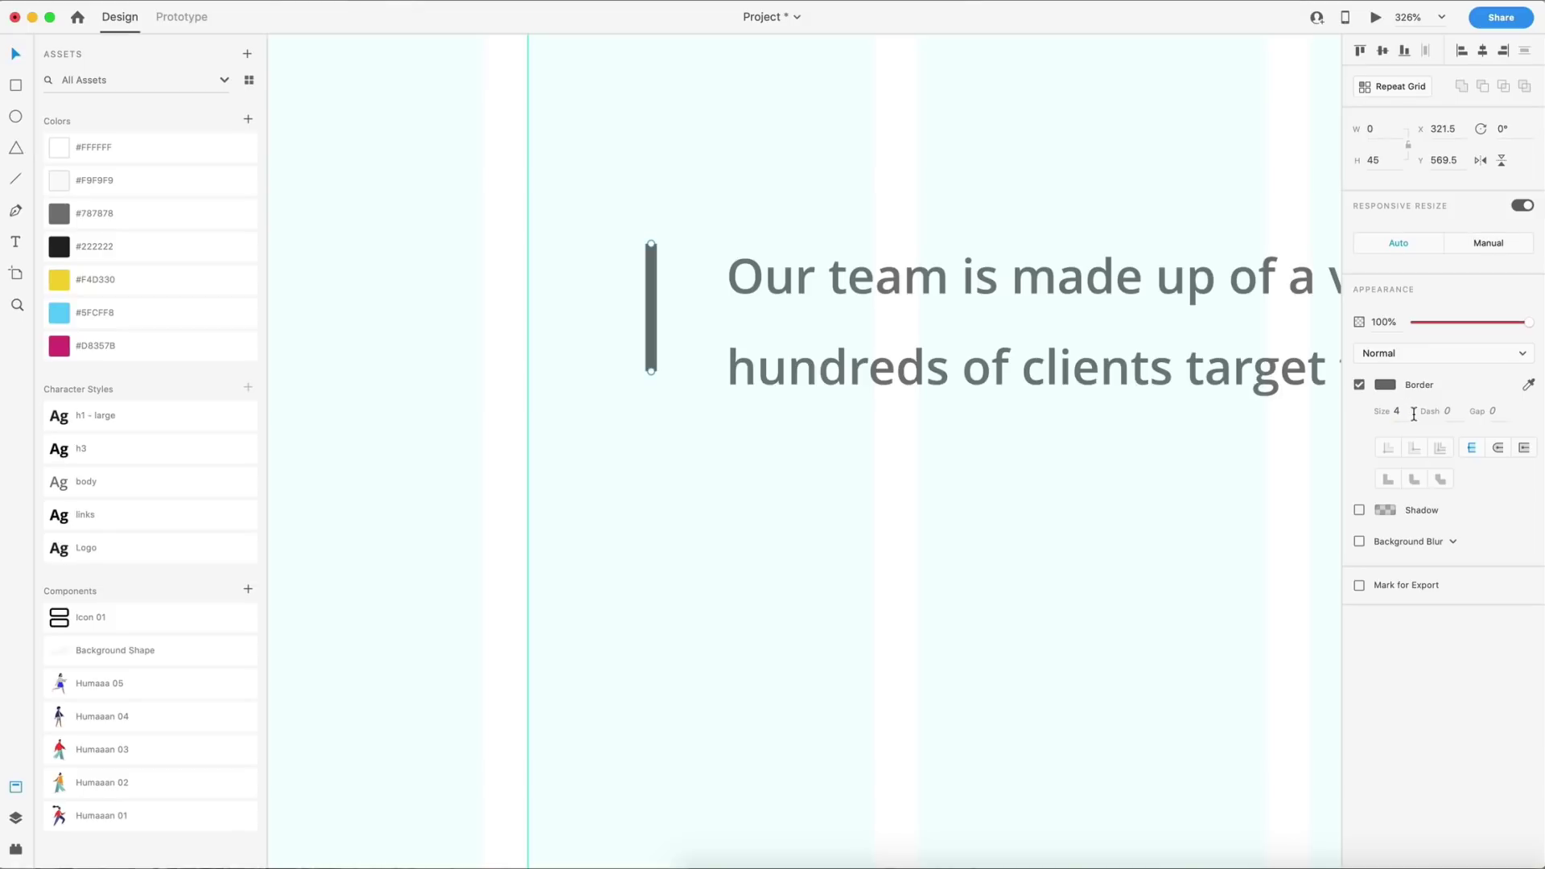
Colour the vertical line #222222 and move it closer to the paragraph, to about X 331.5, Y 575.5
{"action": "left_click", "coordinate": [118, 254]}
{"action": "left_click_drag", "start_coordinate": [654, 315], "coordinate": [683, 338]}
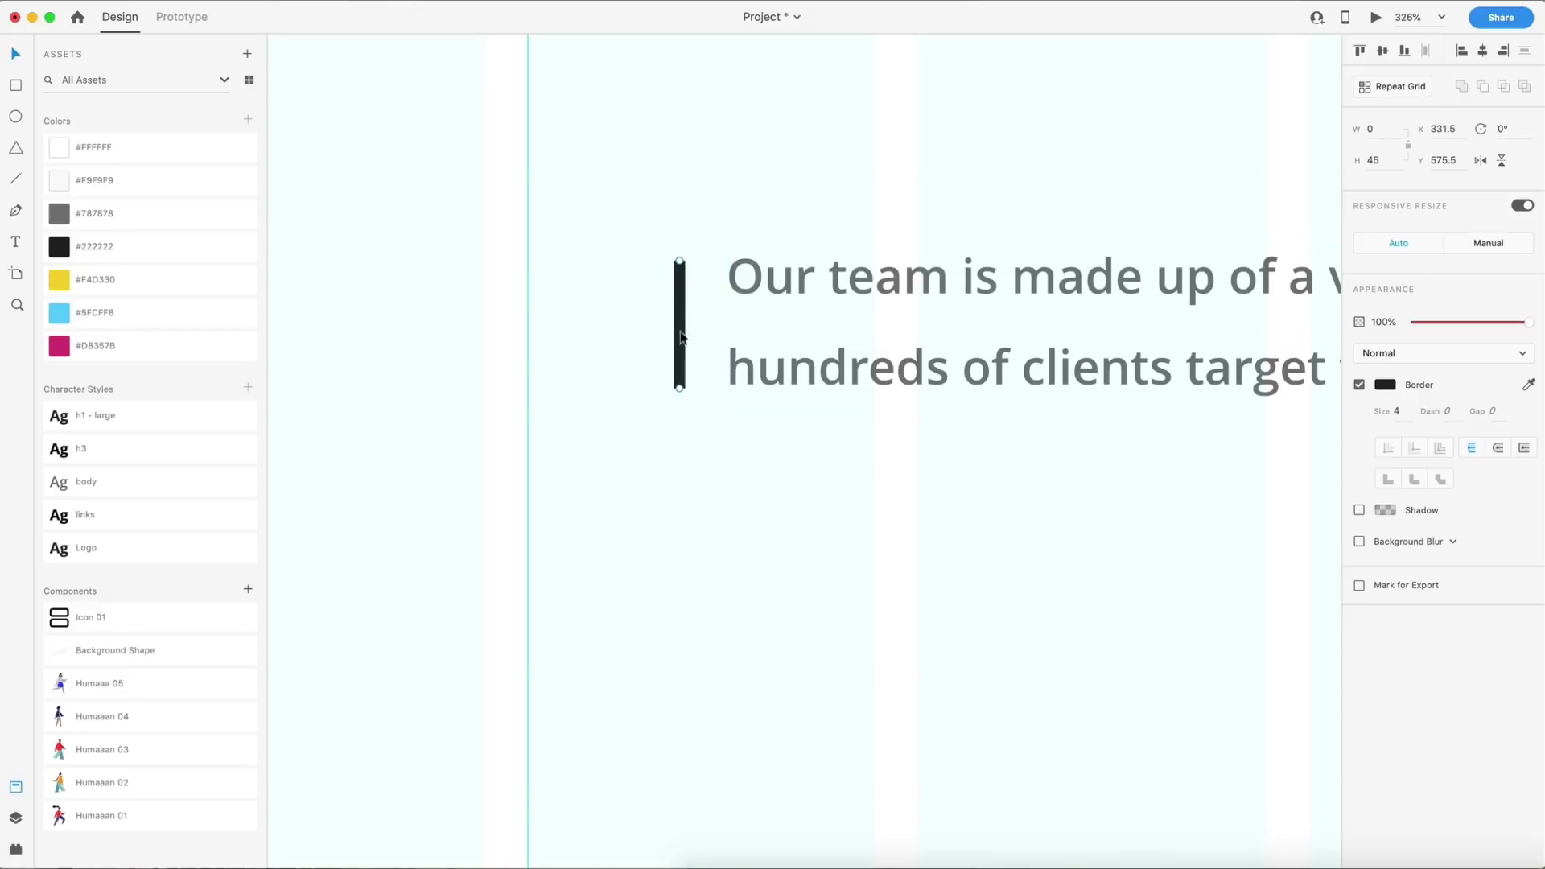
Move the paragraph and its vertical line together to X 278, flush with the heading's left edge and closer beneath the heading
{"action": "left_click_drag", "start_coordinate": [887, 455], "coordinate": [599, 226]}
{"action": "scroll", "coordinate": [896, 290], "scroll_direction": "down", "scroll_amount": 10}
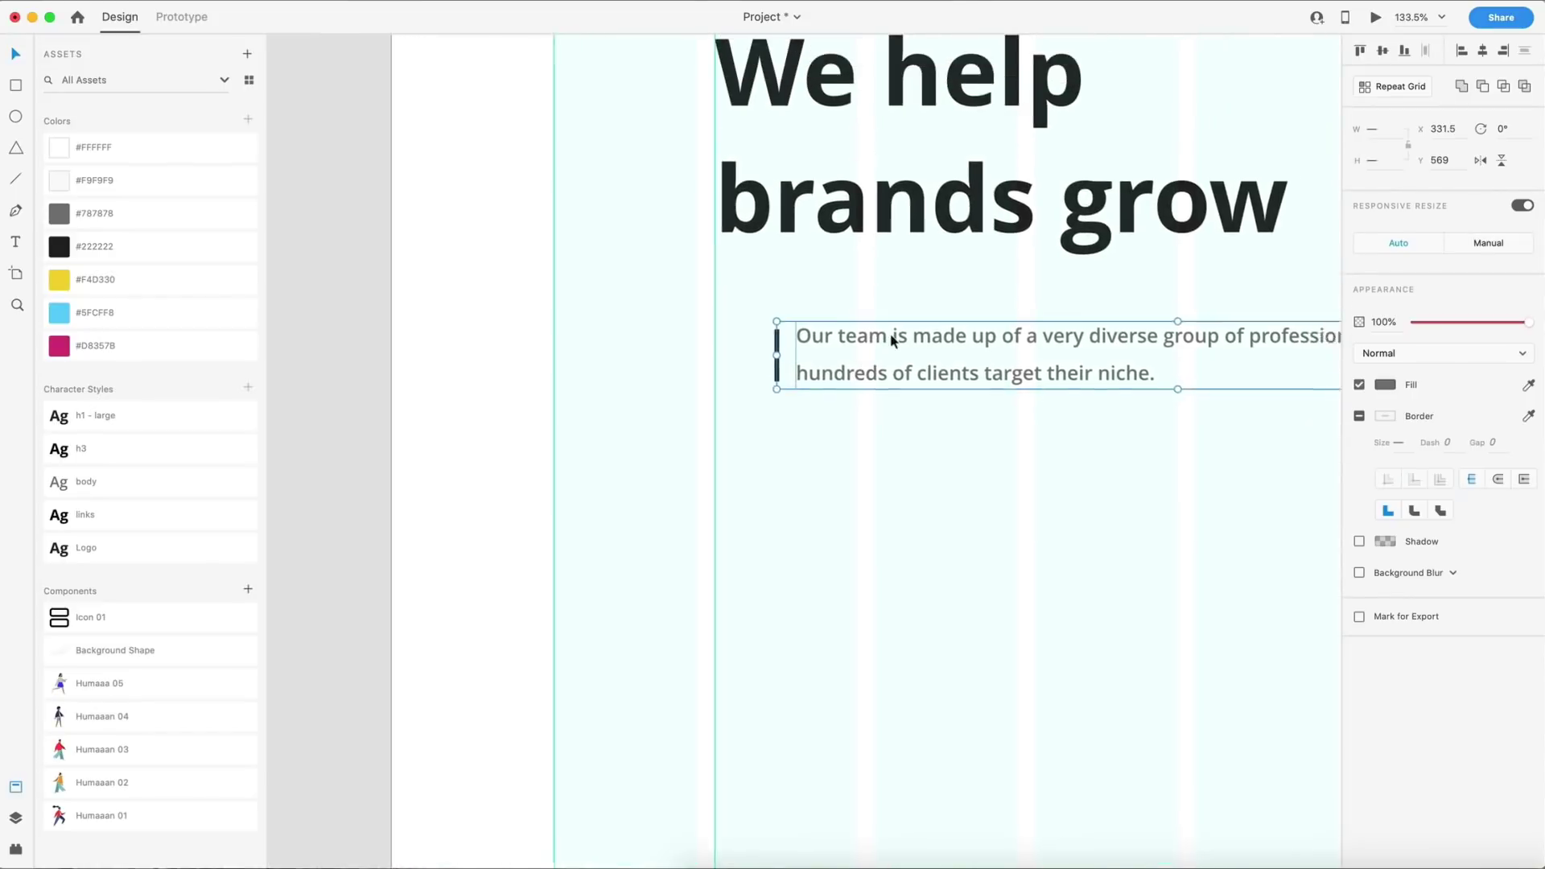
{"action": "left_click_drag", "start_coordinate": [858, 410], "coordinate": [796, 409]}
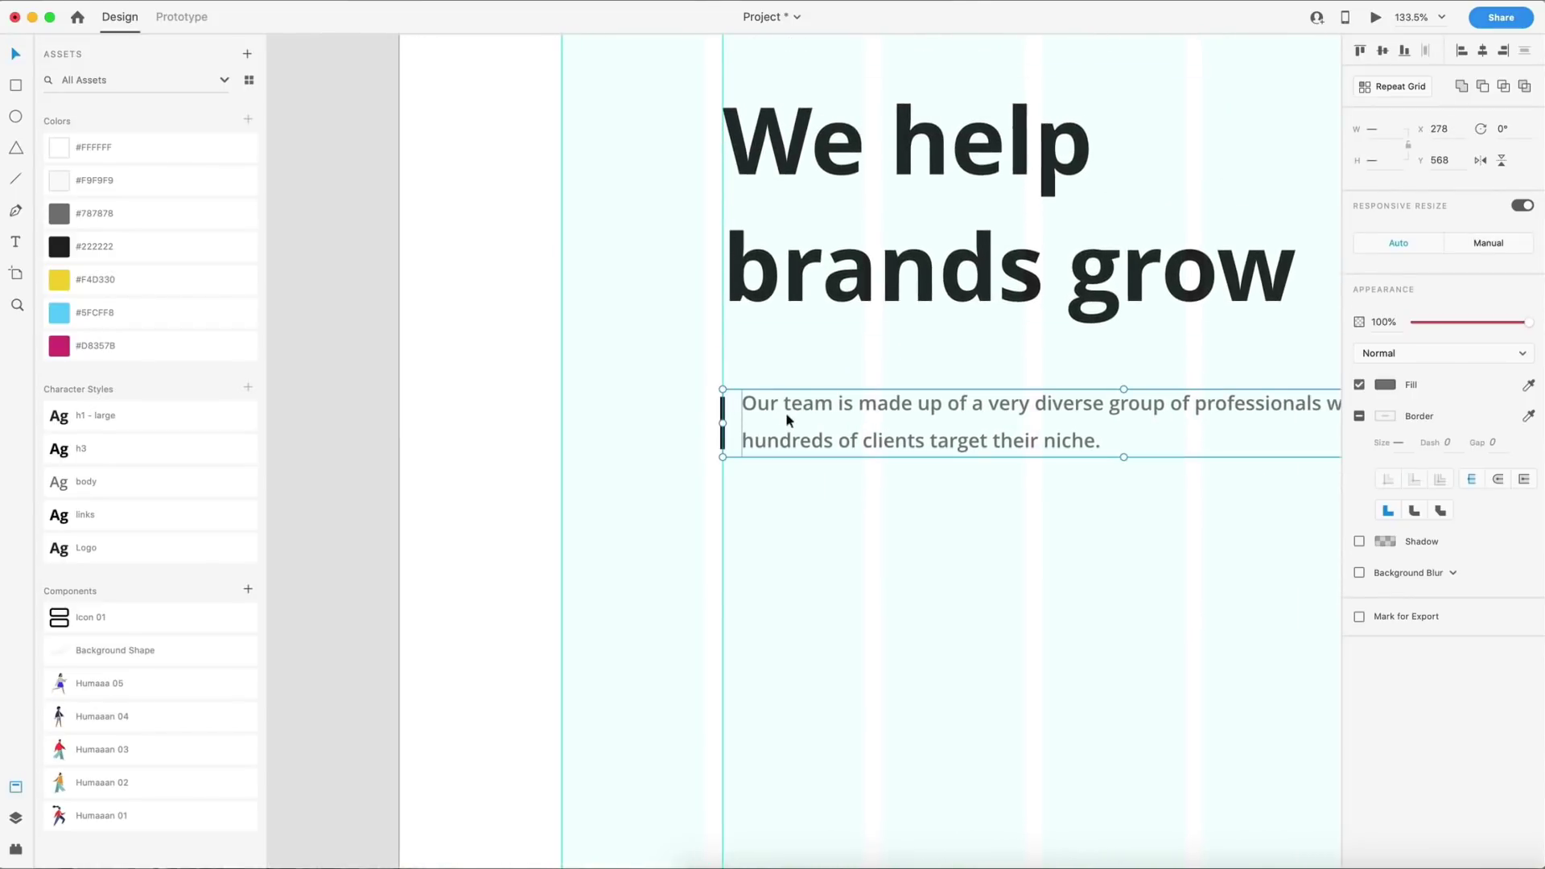
{"action": "left_click_drag", "start_coordinate": [770, 405], "coordinate": [867, 372]}
{"action": "left_click", "coordinate": [583, 531]}
{"action": "scroll", "coordinate": [584, 531], "scroll_direction": "down", "scroll_amount": 3}
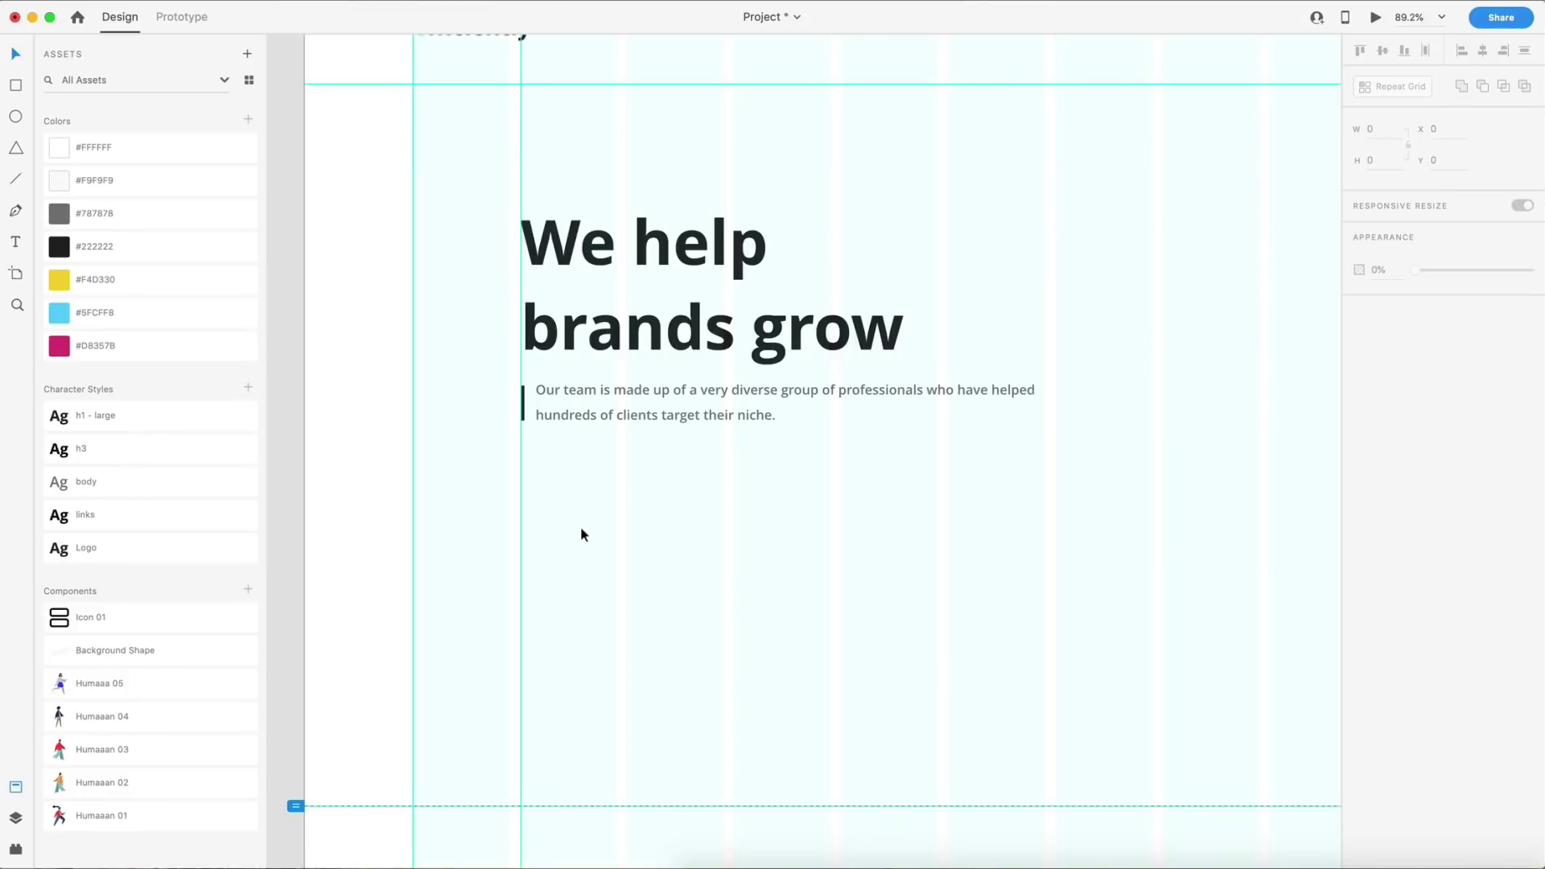
Draw a button rectangle about 247 by 71 below the paragraph at about X 278, Y 656, and add the text "Grow your brand" on it
{"action": "left_click", "coordinate": [19, 85]}
{"action": "mouse_move", "coordinate": [521, 478]}
{"action": "left_mouse_down"}
{"action": "mouse_move", "coordinate": [599, 528]}
{"action": "mouse_move", "coordinate": [712, 531]}
{"action": "left_mouse_up"}
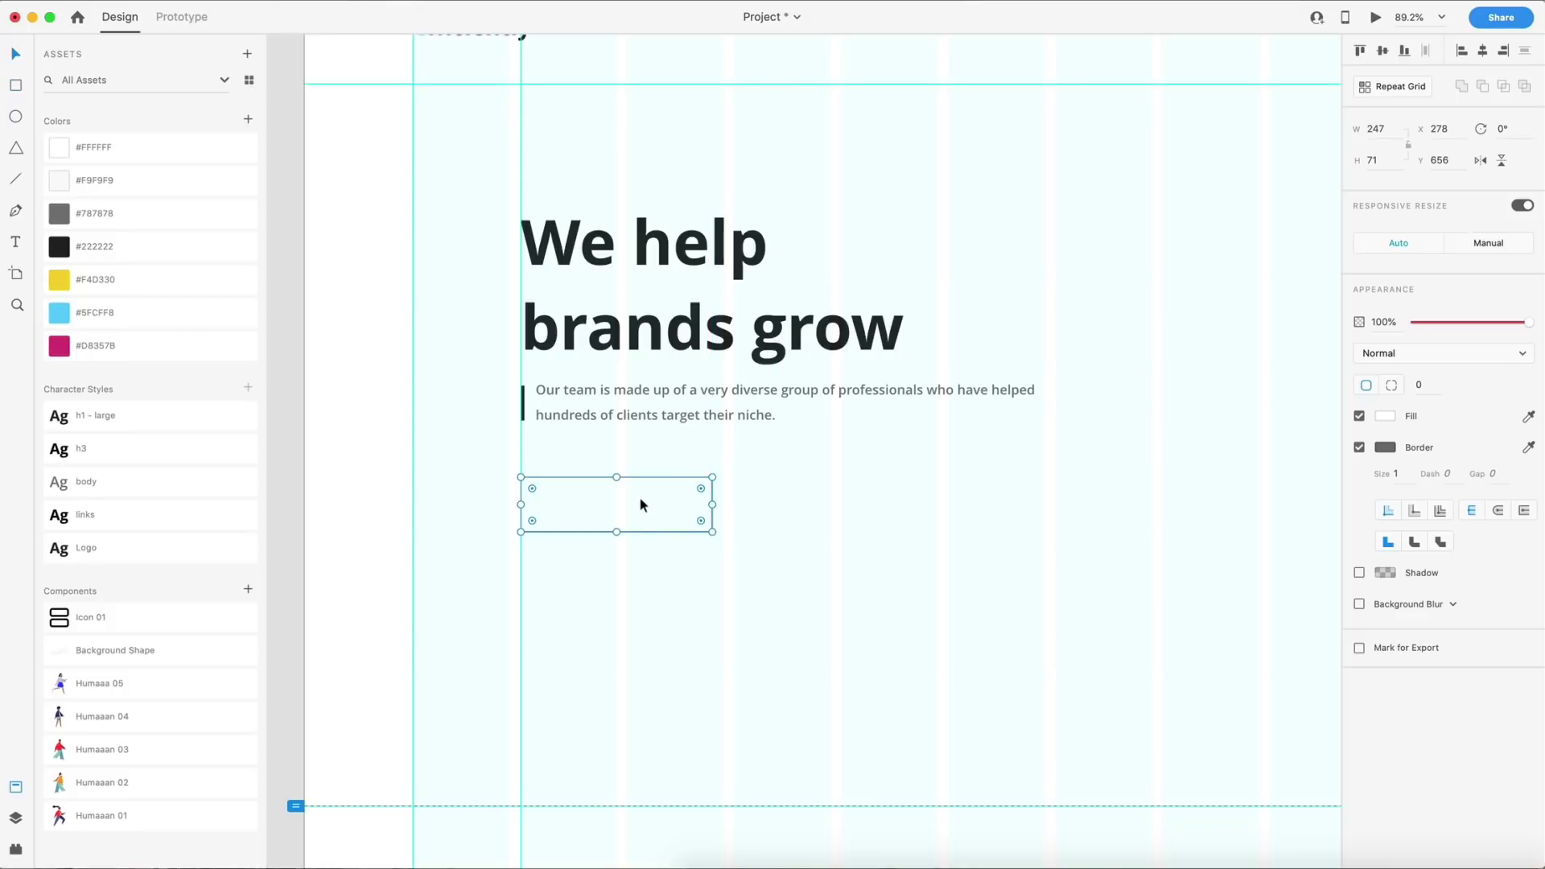
{"action": "scroll", "coordinate": [620, 523], "scroll_direction": "up", "scroll_amount": 3}
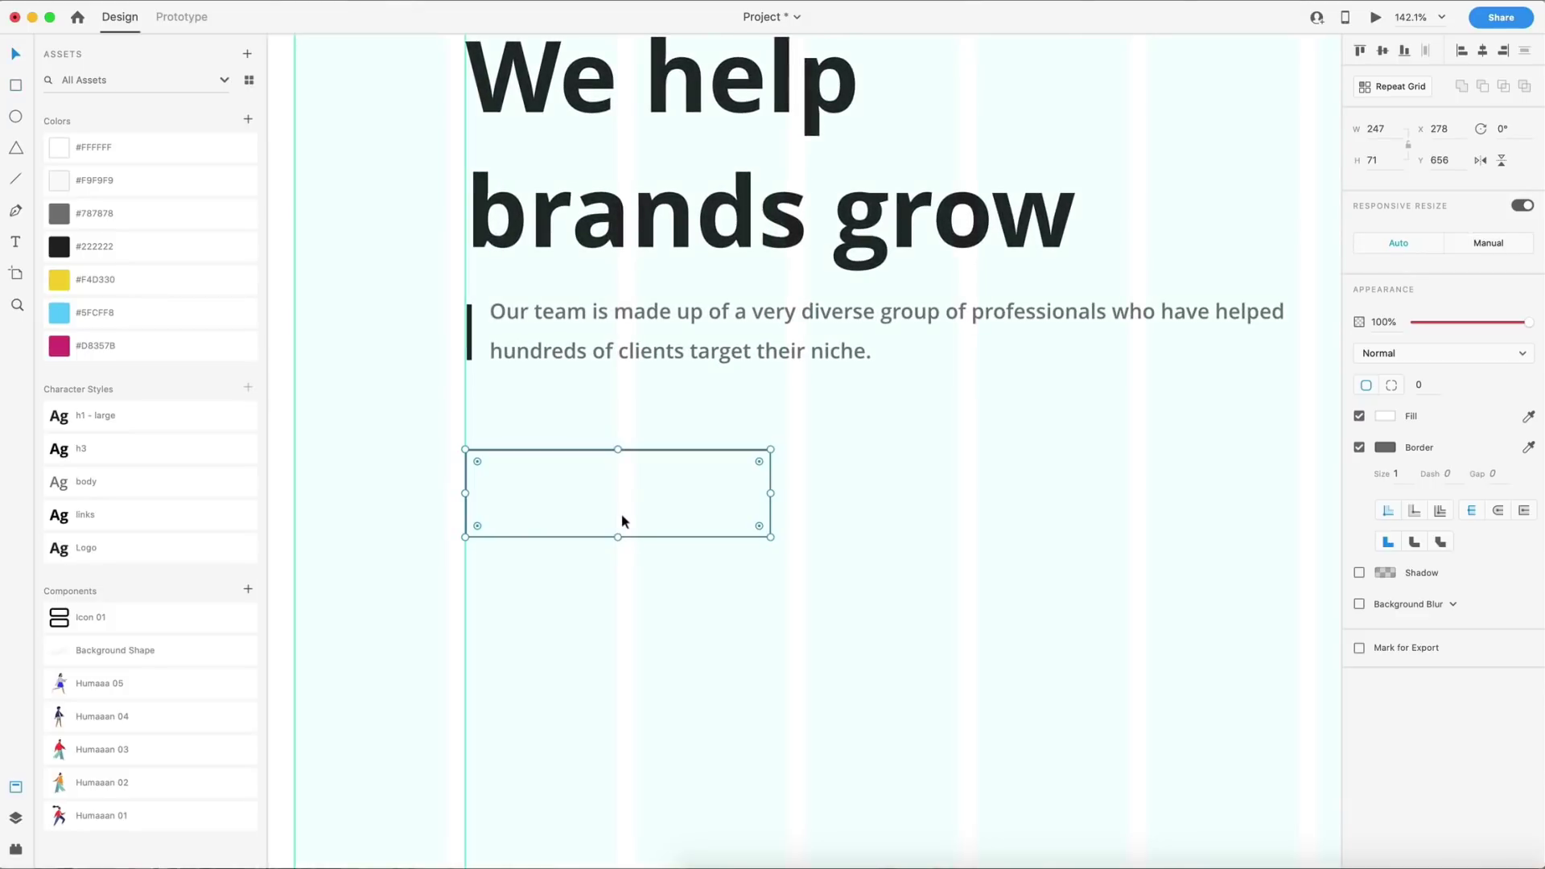
{"action": "key", "text": "t"}
{"action": "left_click", "coordinate": [596, 485]}
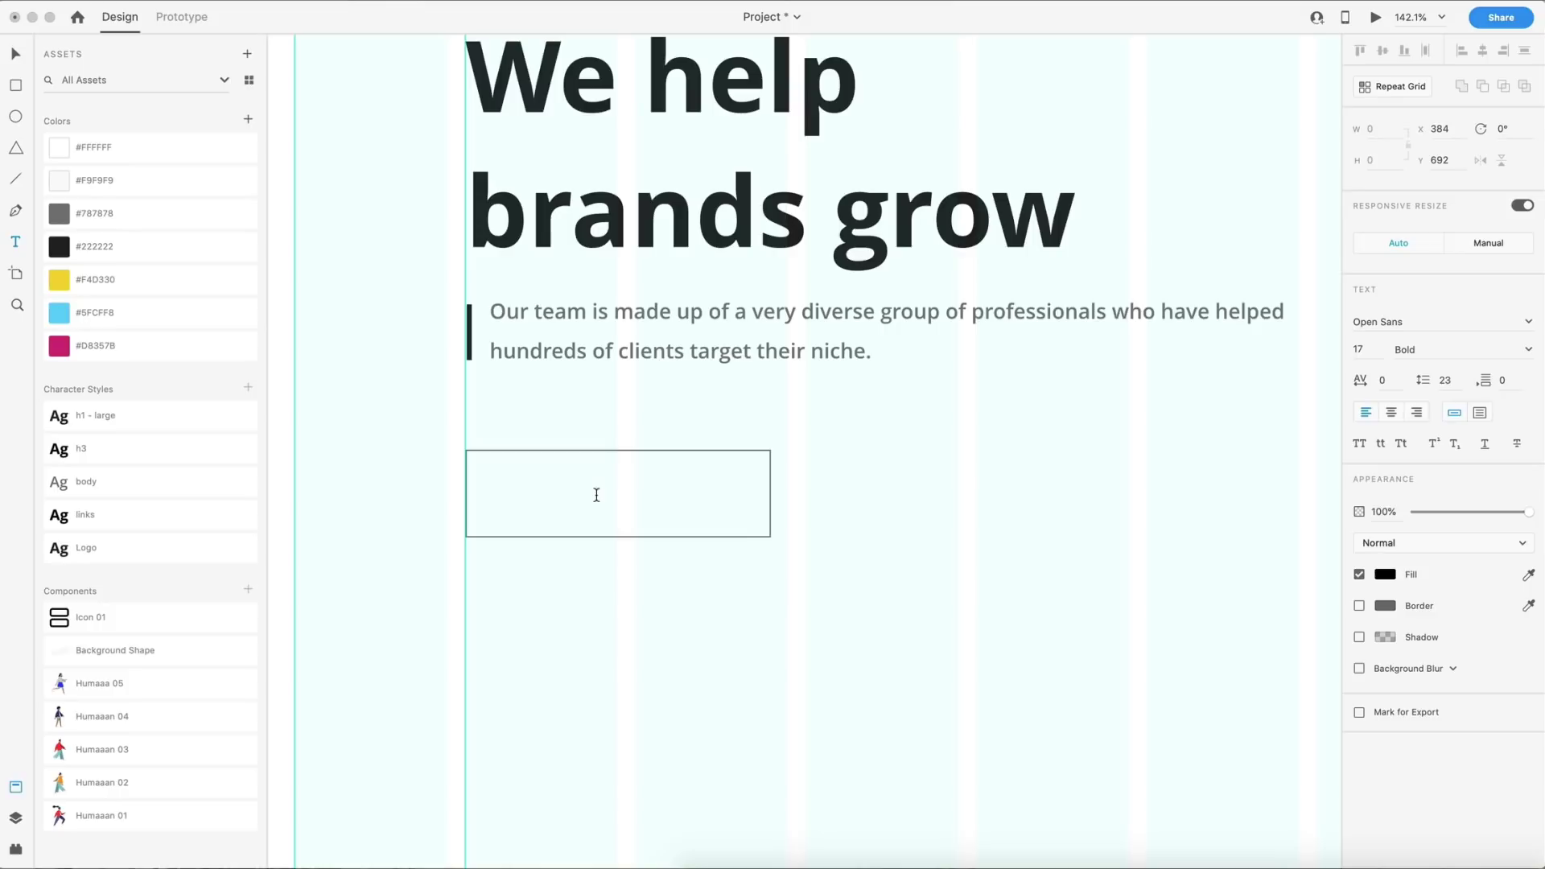
{"action": "type", "text": "Grow your brand"}
{"action": "key", "text": "Escape"}
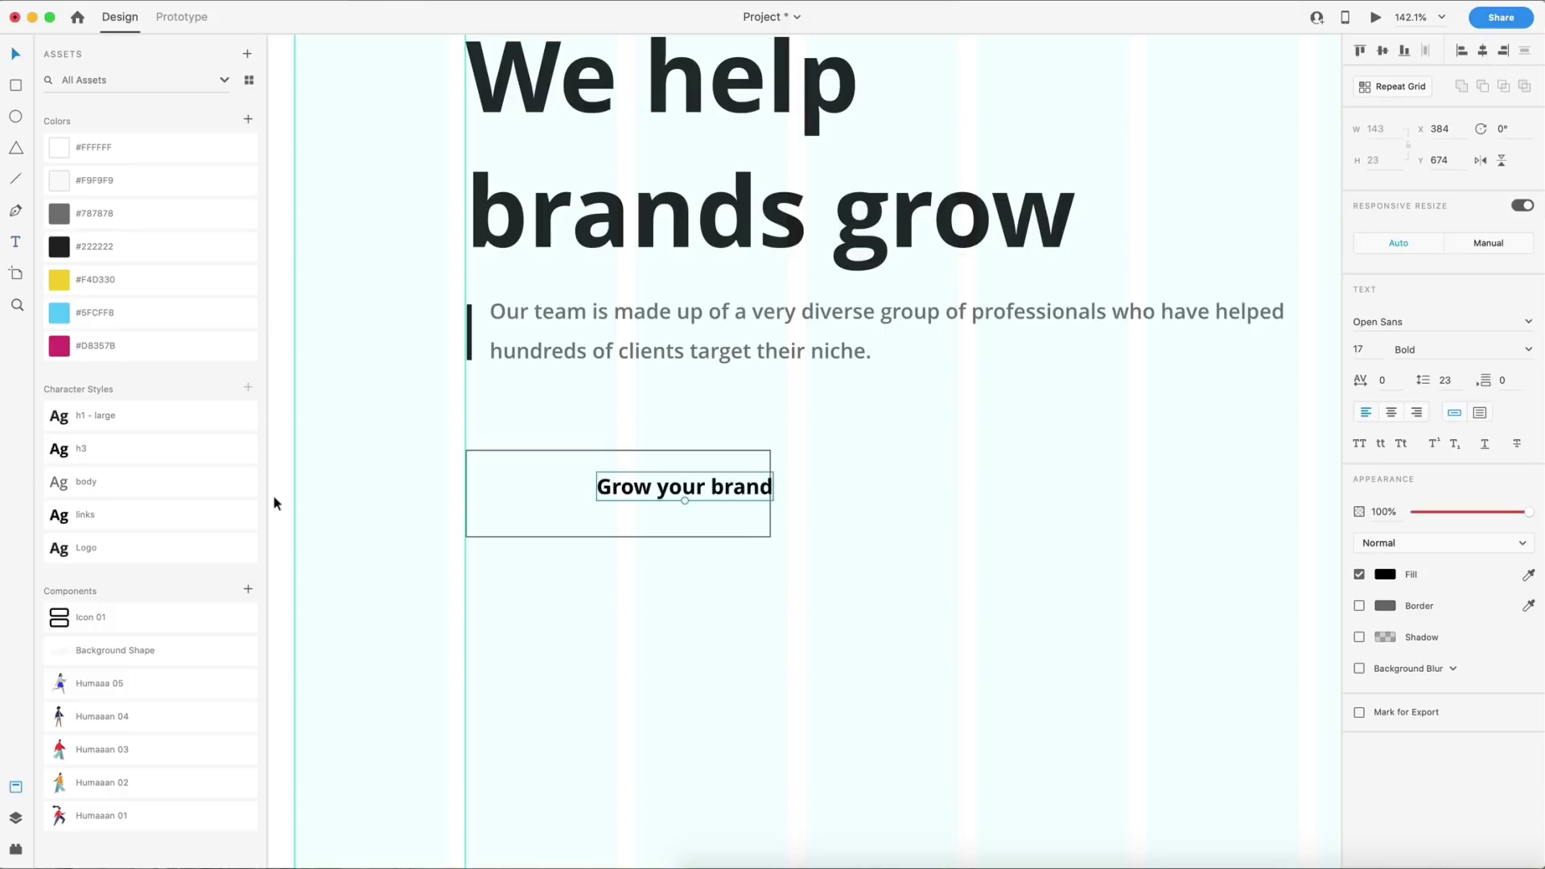
Give the "Grow your brand" text the links character style with centred alignment, and centre it within the rectangle
{"action": "left_click", "coordinate": [110, 515]}
{"action": "left_click", "coordinate": [1393, 413]}
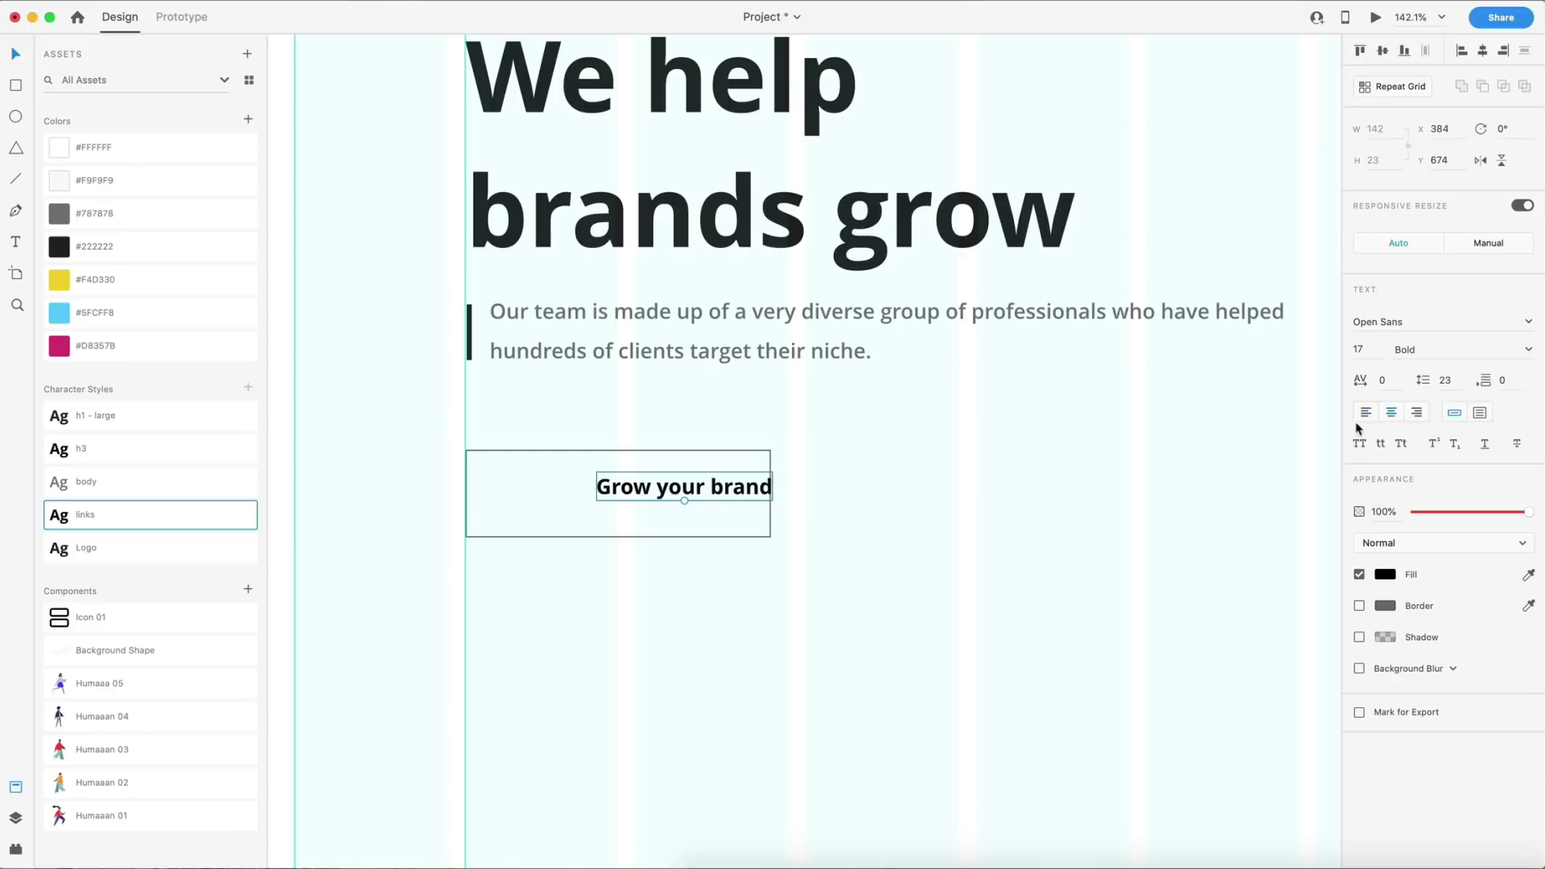
{"action": "left_click", "coordinate": [588, 457], "text": "shift"}
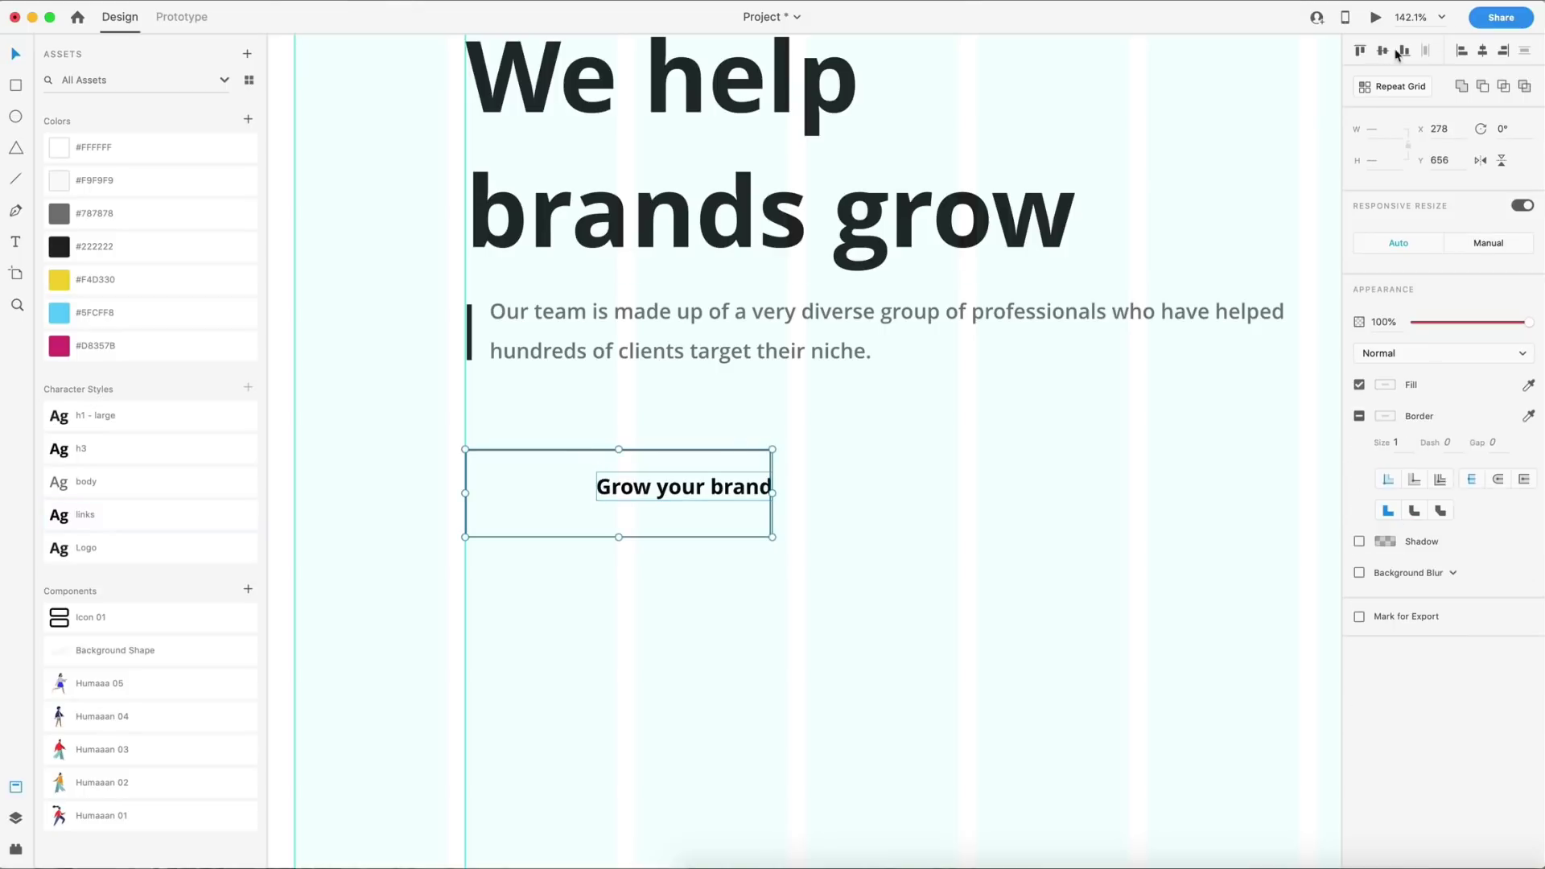
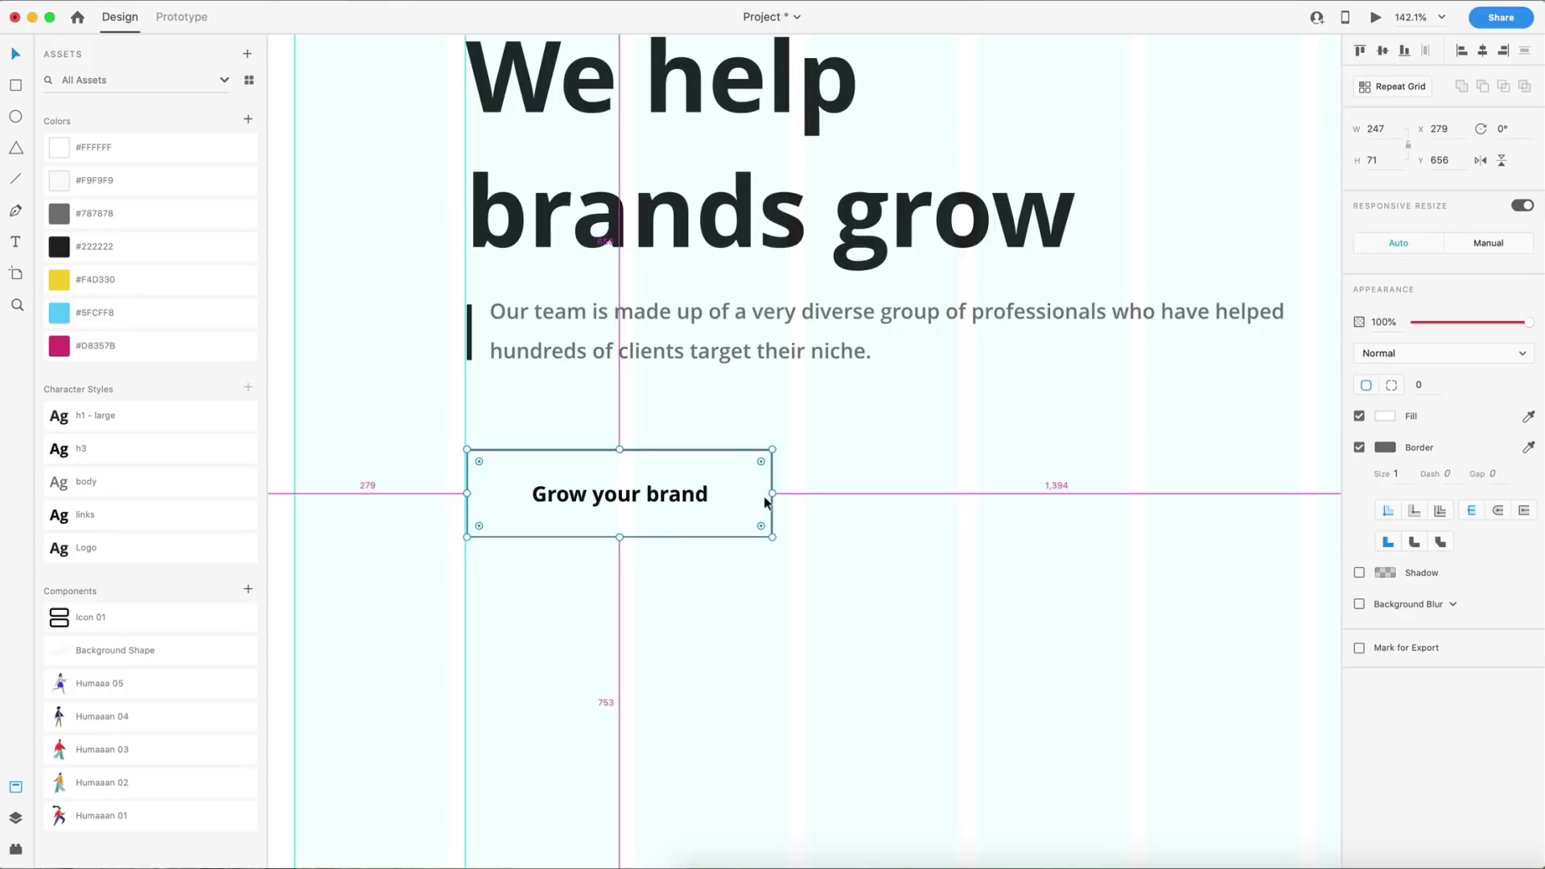
Narrow the button rectangle evenly from both sides to a width of 202 and centre the label with it
{"action": "left_click_drag", "start_coordinate": [774, 492], "coordinate": [744, 493]}
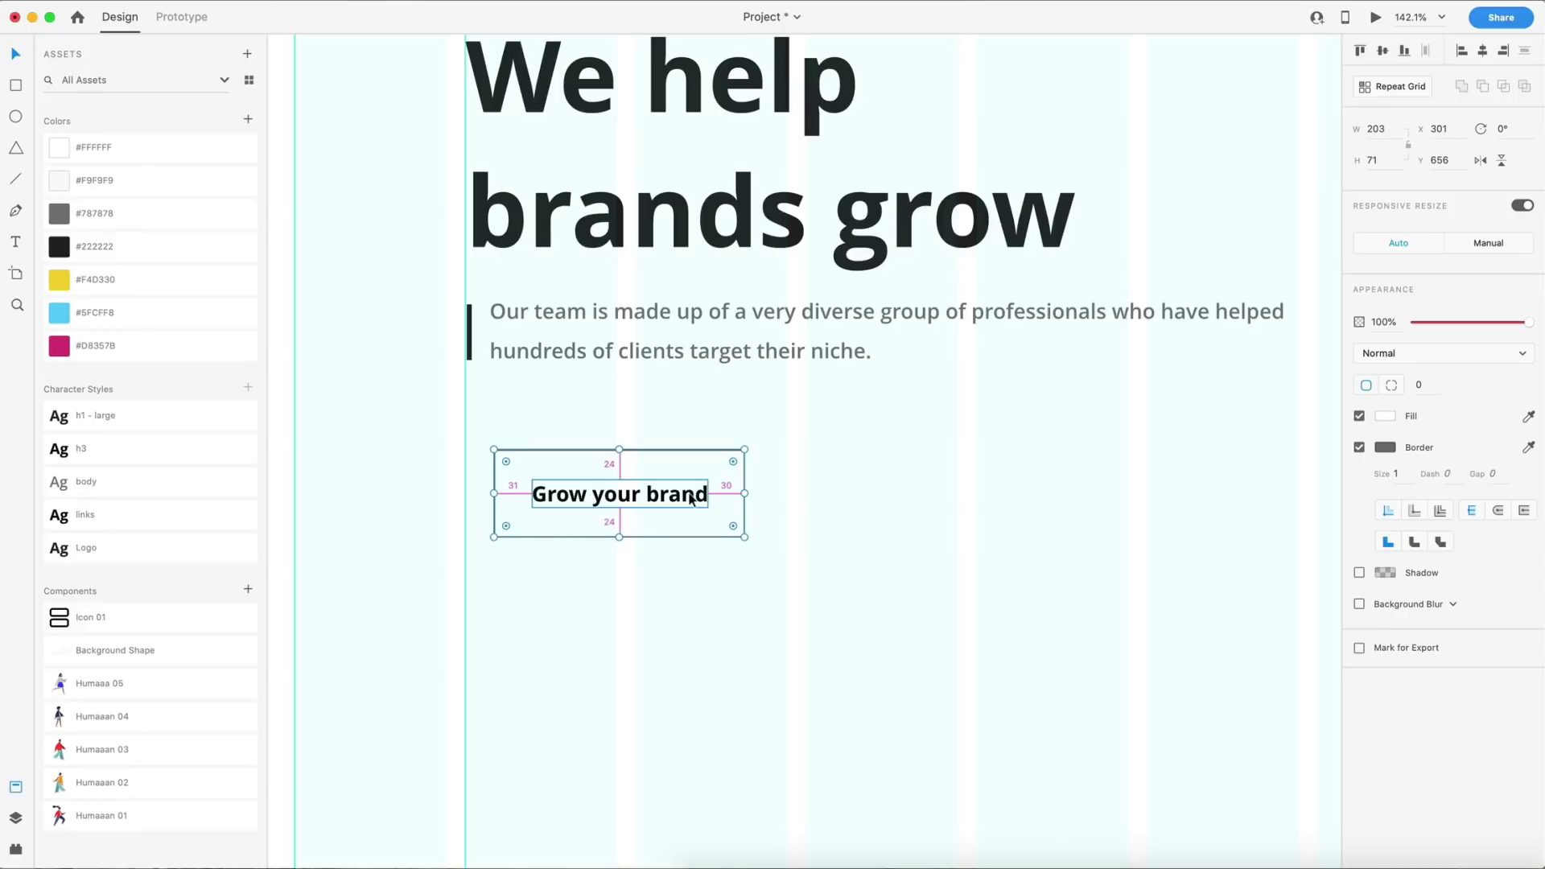
{"action": "left_click", "coordinate": [1390, 129]}
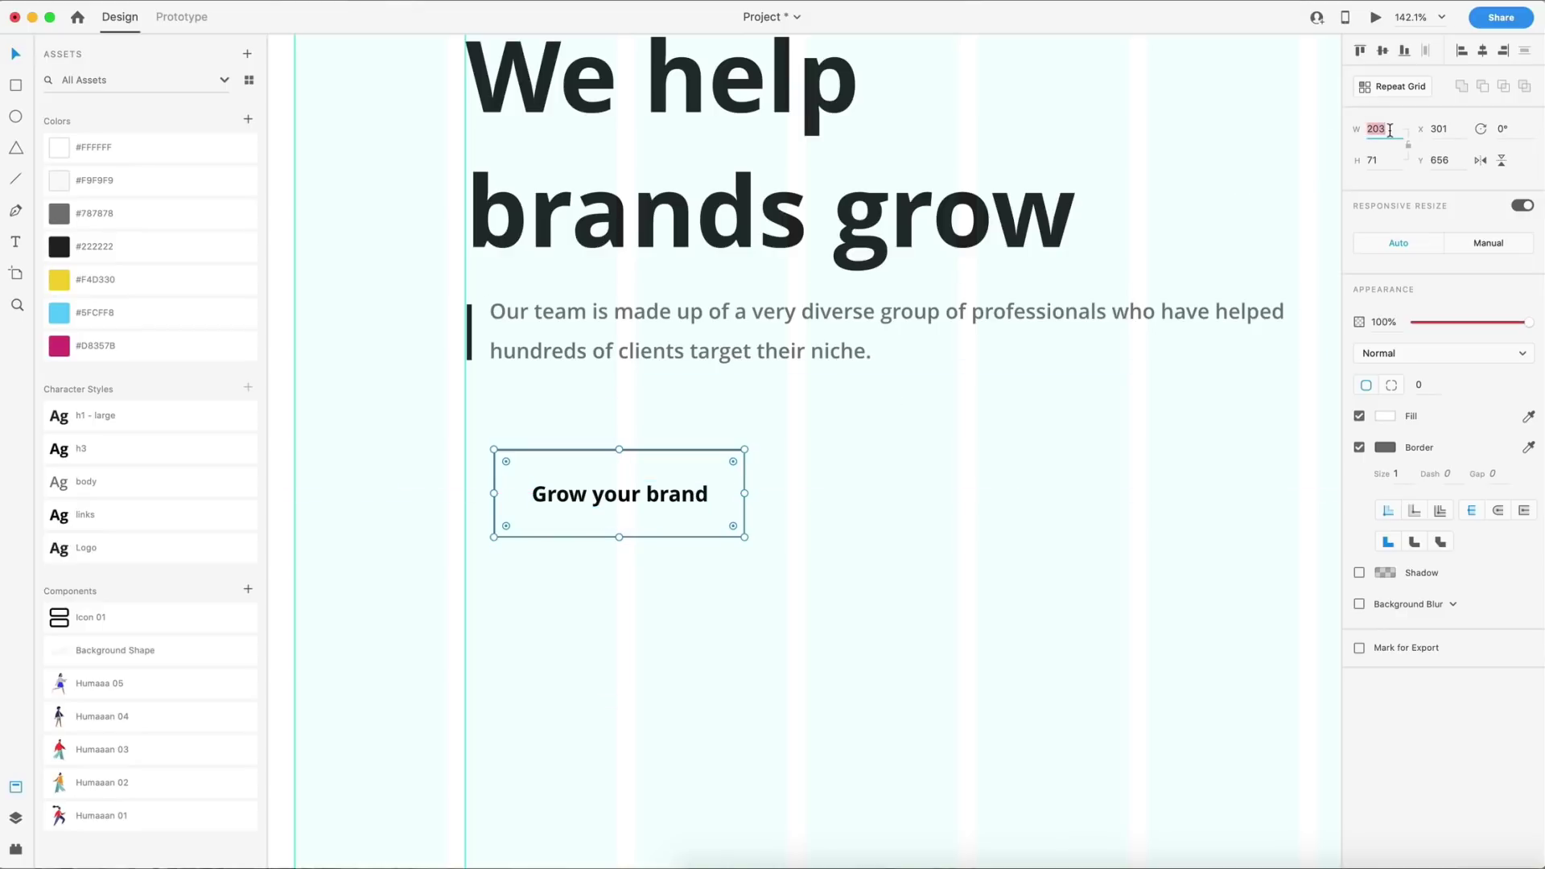
{"action": "type", "text": "202"}
{"action": "key", "text": "Return"}
{"action": "left_click", "coordinate": [635, 505], "text": "shift"}
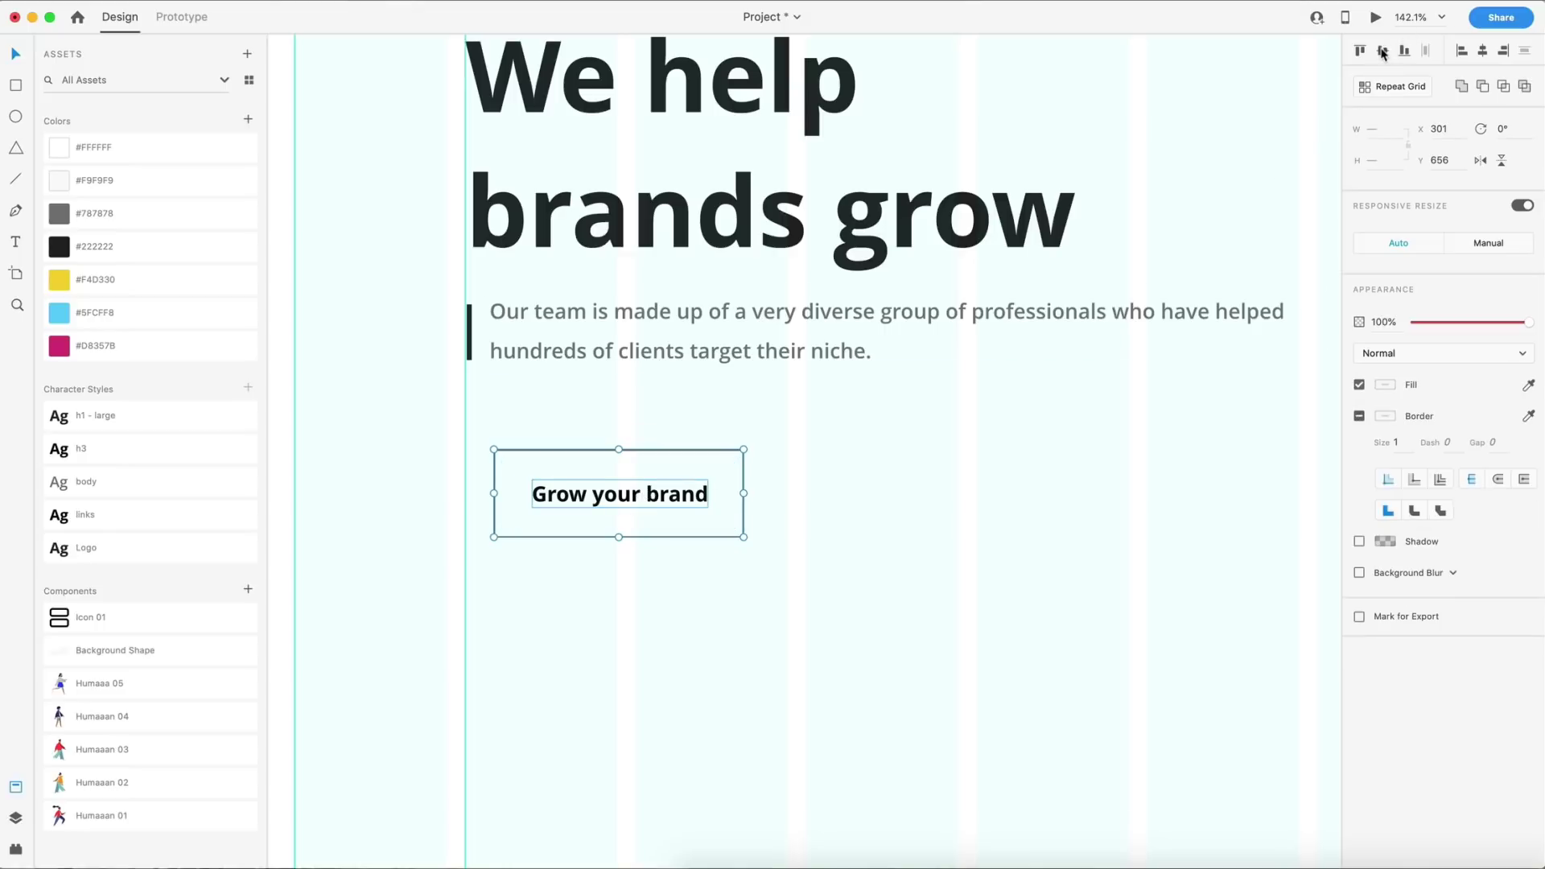
Move the button rectangle and its label together to X 278, Y 650, in line with the paragraph's vertical line
{"action": "left_click_drag", "start_coordinate": [665, 499], "coordinate": [560, 485]}
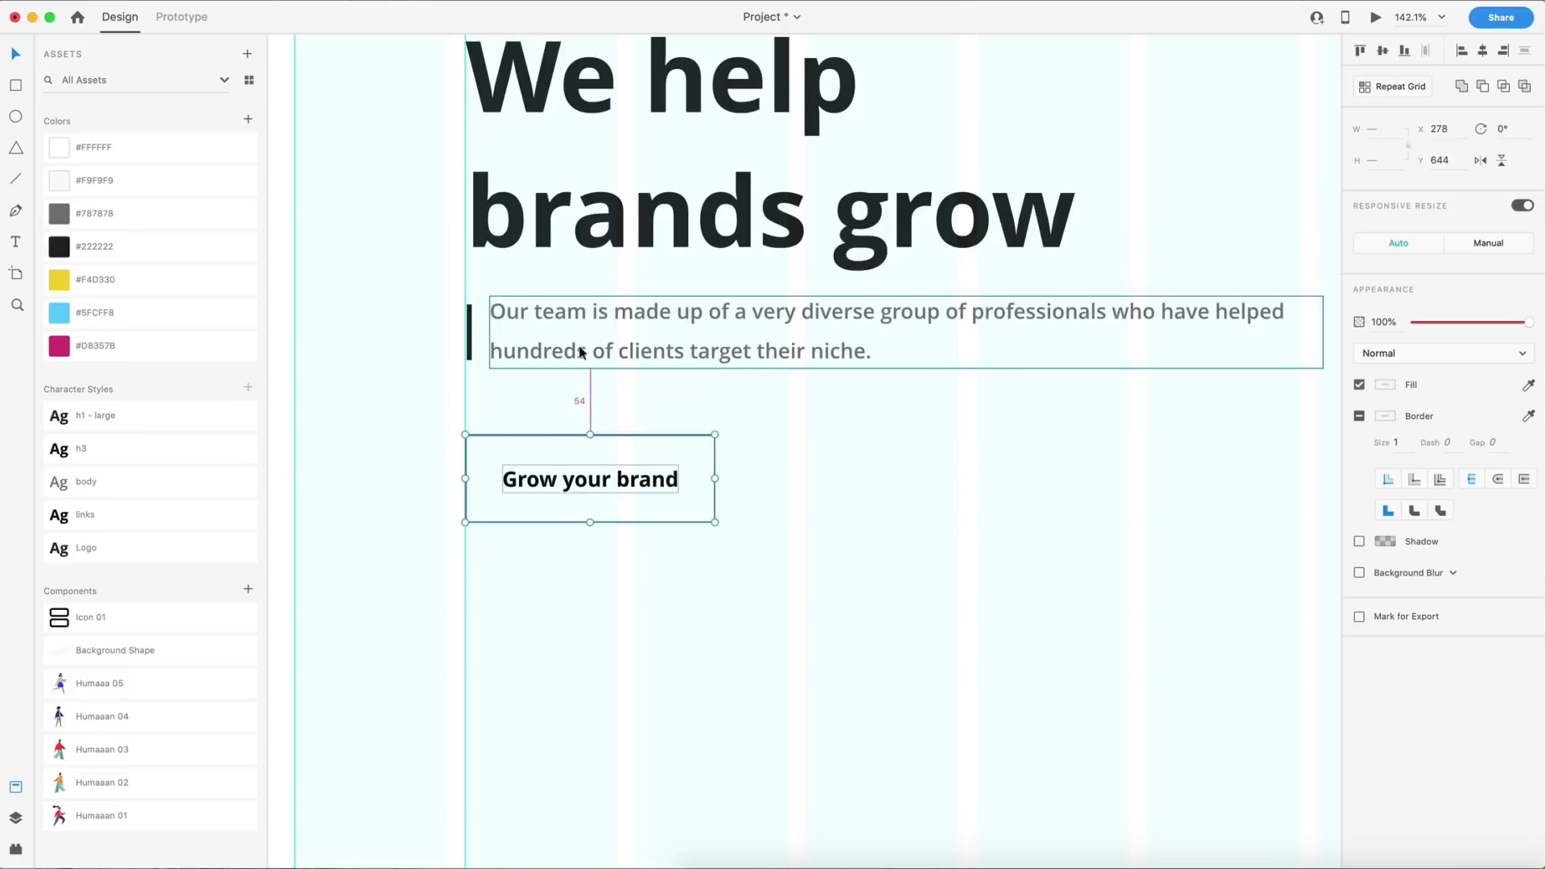
{"action": "key", "text": "Down"}
{"action": "key", "text": "Down"}
{"action": "key", "text": "Down"}
{"action": "key", "text": "Down"}
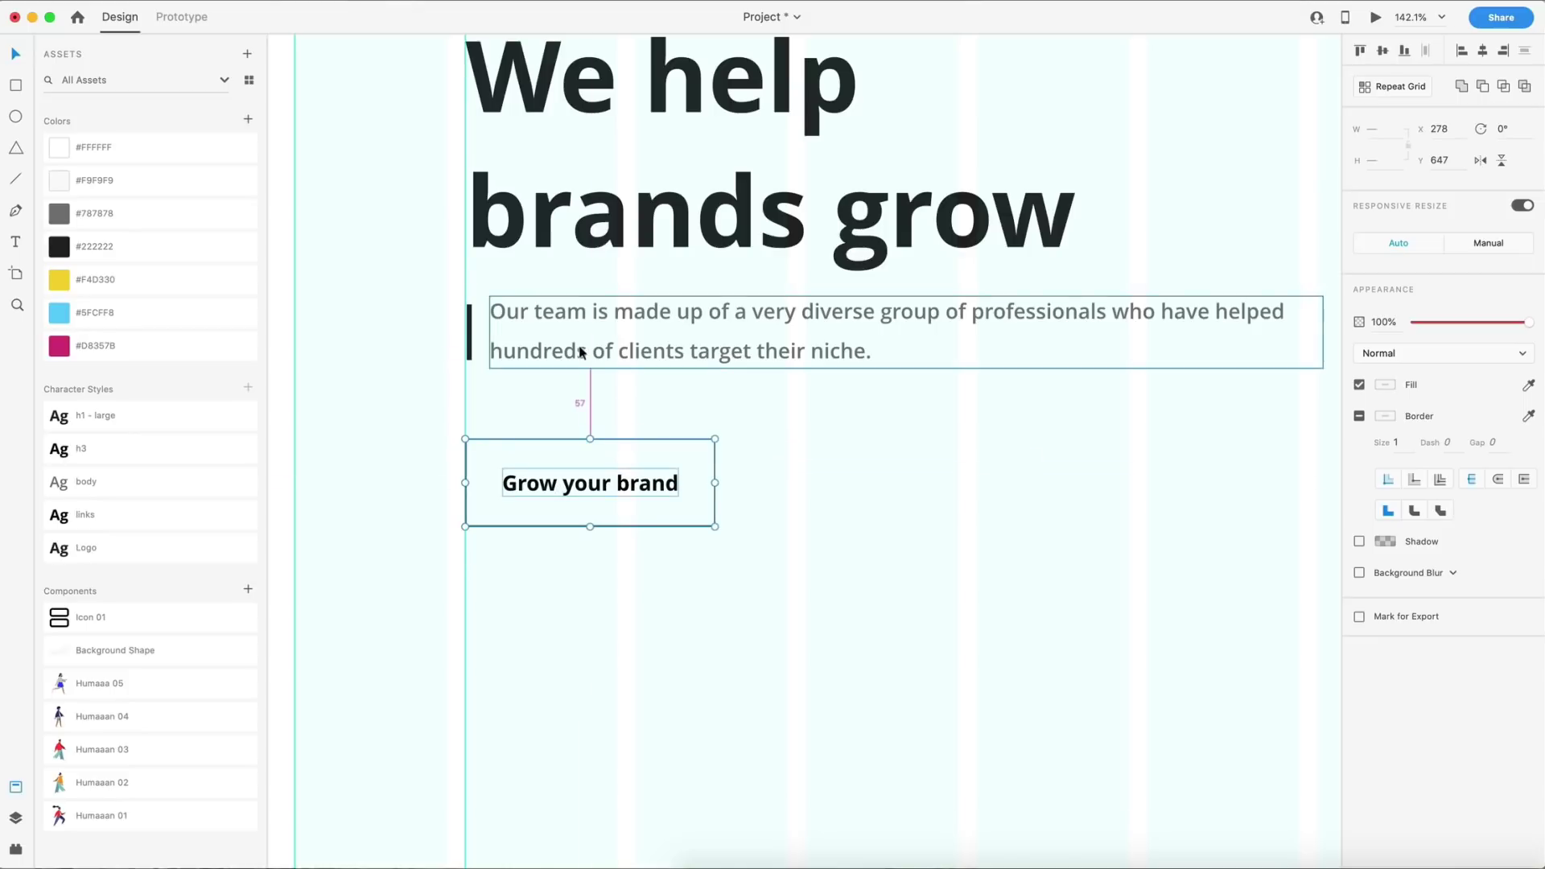
Give the button rectangle a corner radius of 5, remove its border and fill it with #5FCFF8
{"action": "scroll", "coordinate": [675, 348], "scroll_direction": "down", "scroll_amount": 5}
{"action": "scroll", "coordinate": [751, 494], "scroll_direction": "up", "scroll_amount": 3}
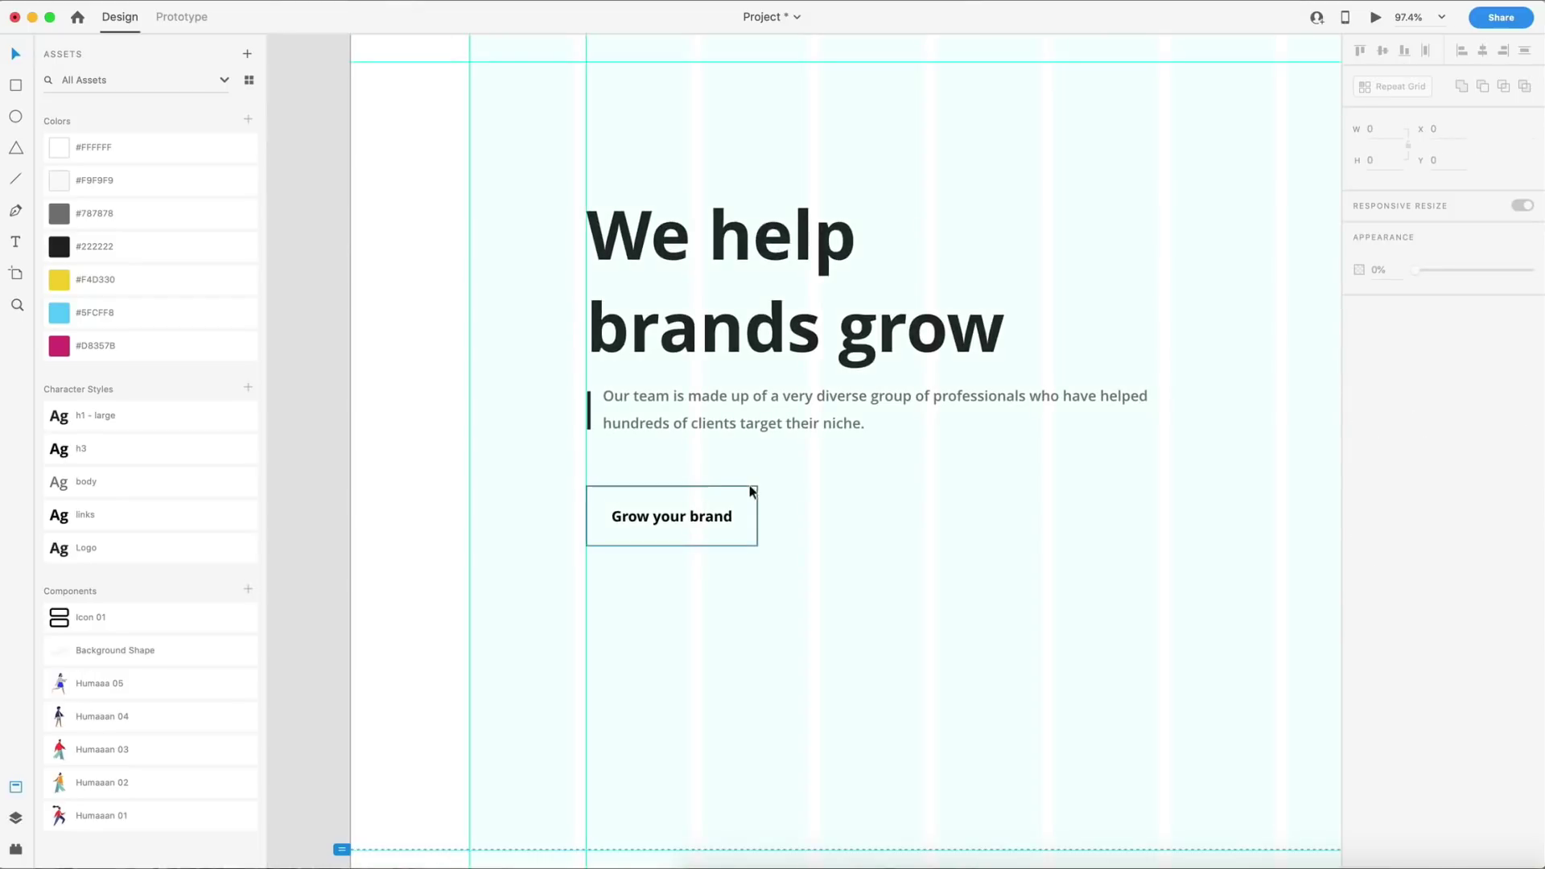
{"action": "left_click", "coordinate": [739, 492]}
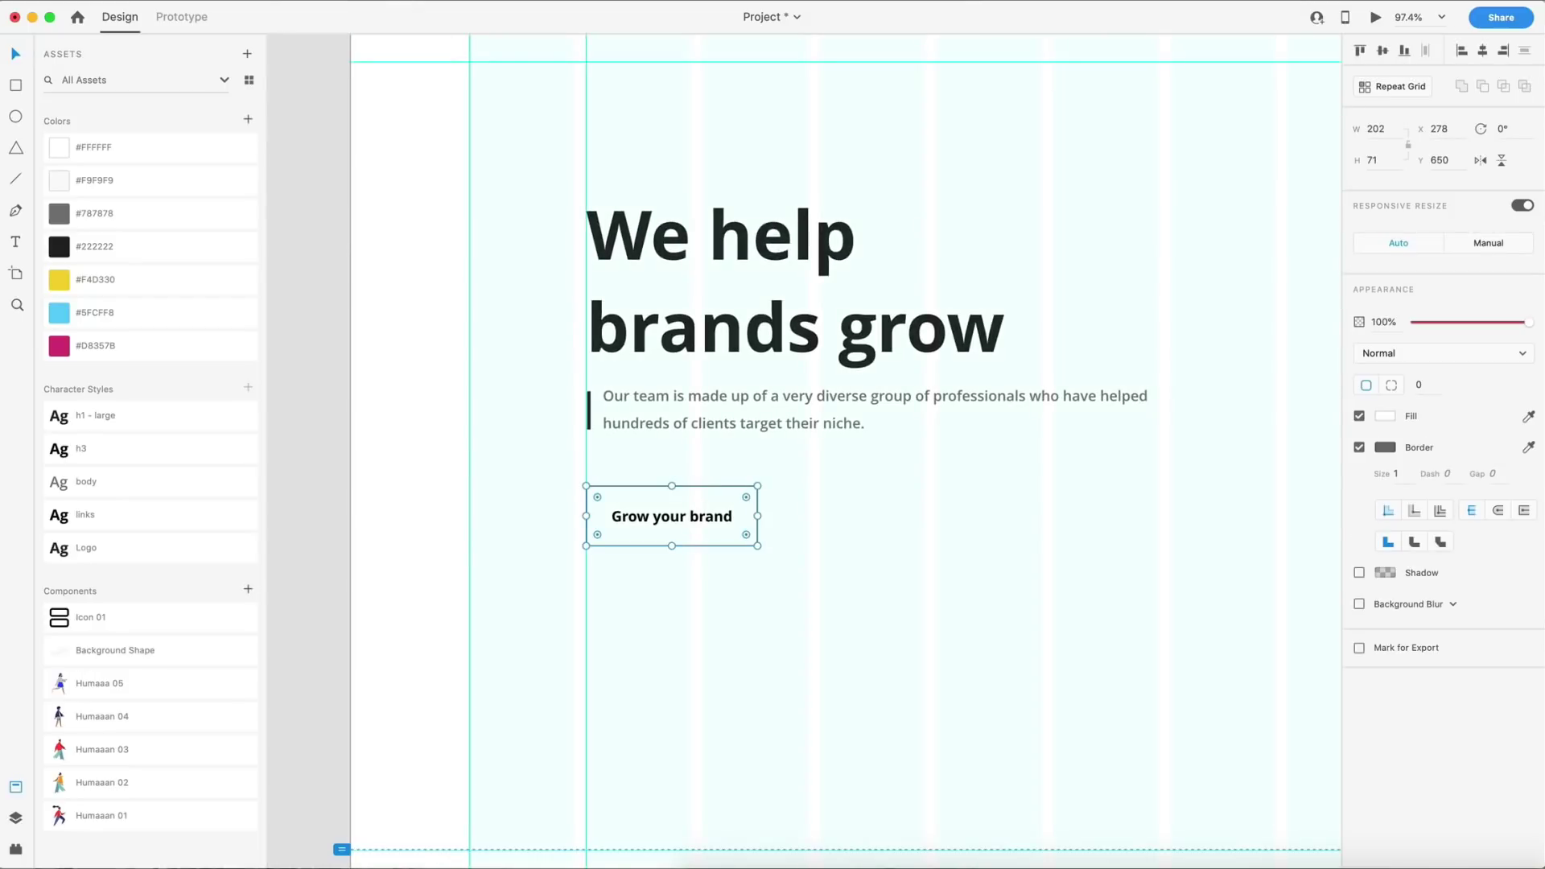
{"action": "left_click", "coordinate": [1430, 385]}
{"action": "type", "text": "5"}
{"action": "key", "text": "Return"}
{"action": "left_click", "coordinate": [1360, 448]}
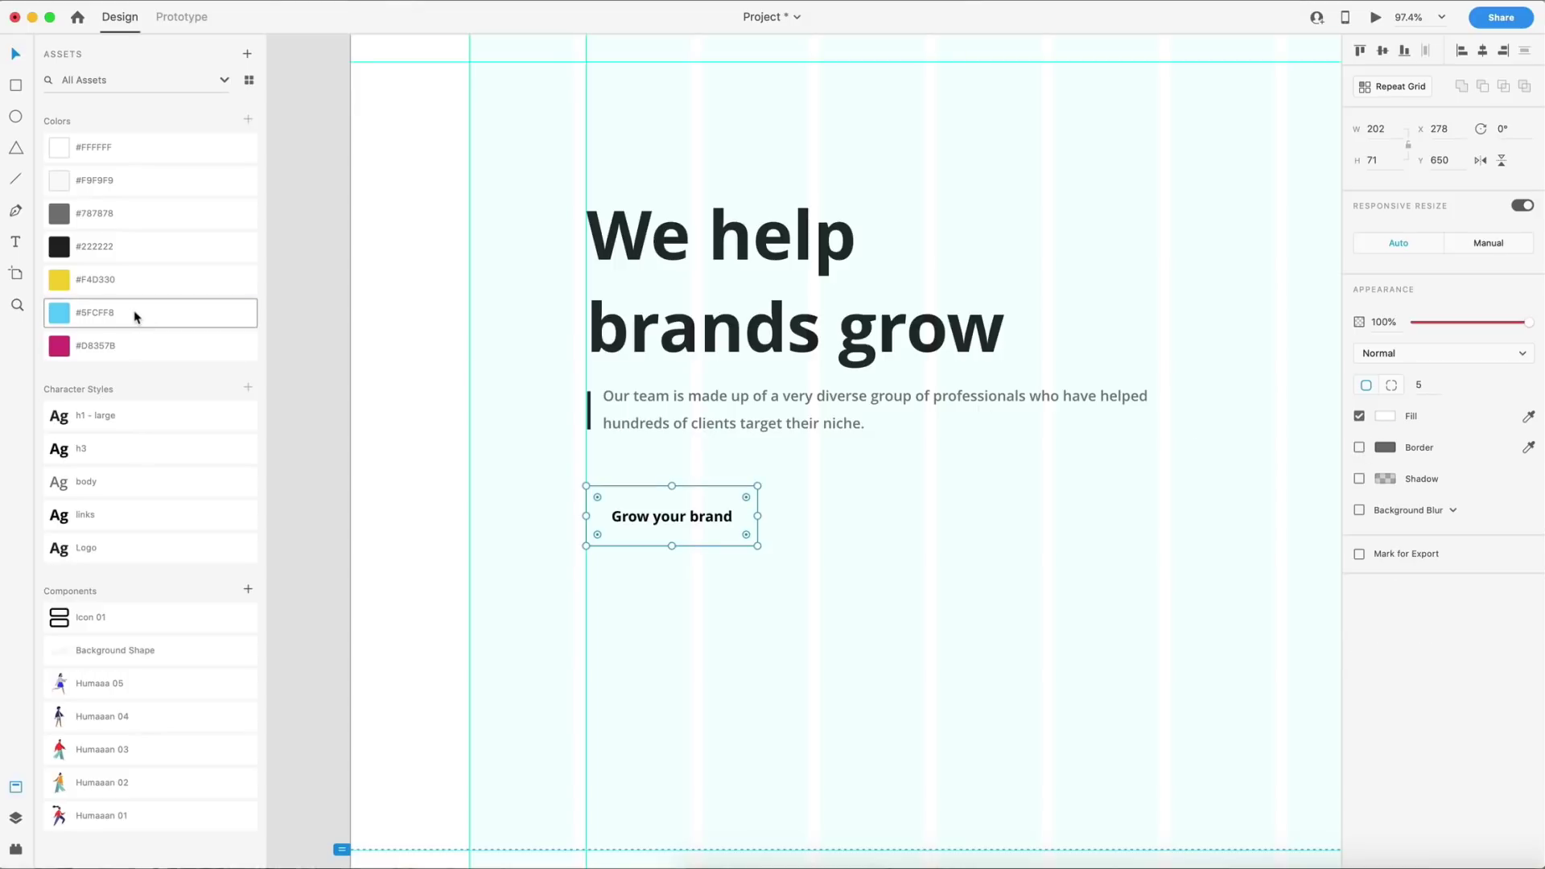
{"action": "left_click", "coordinate": [135, 317]}
Change the "Grow your brand" label's fill colour to white, #FFFFFF
{"action": "double_click", "coordinate": [689, 523]}
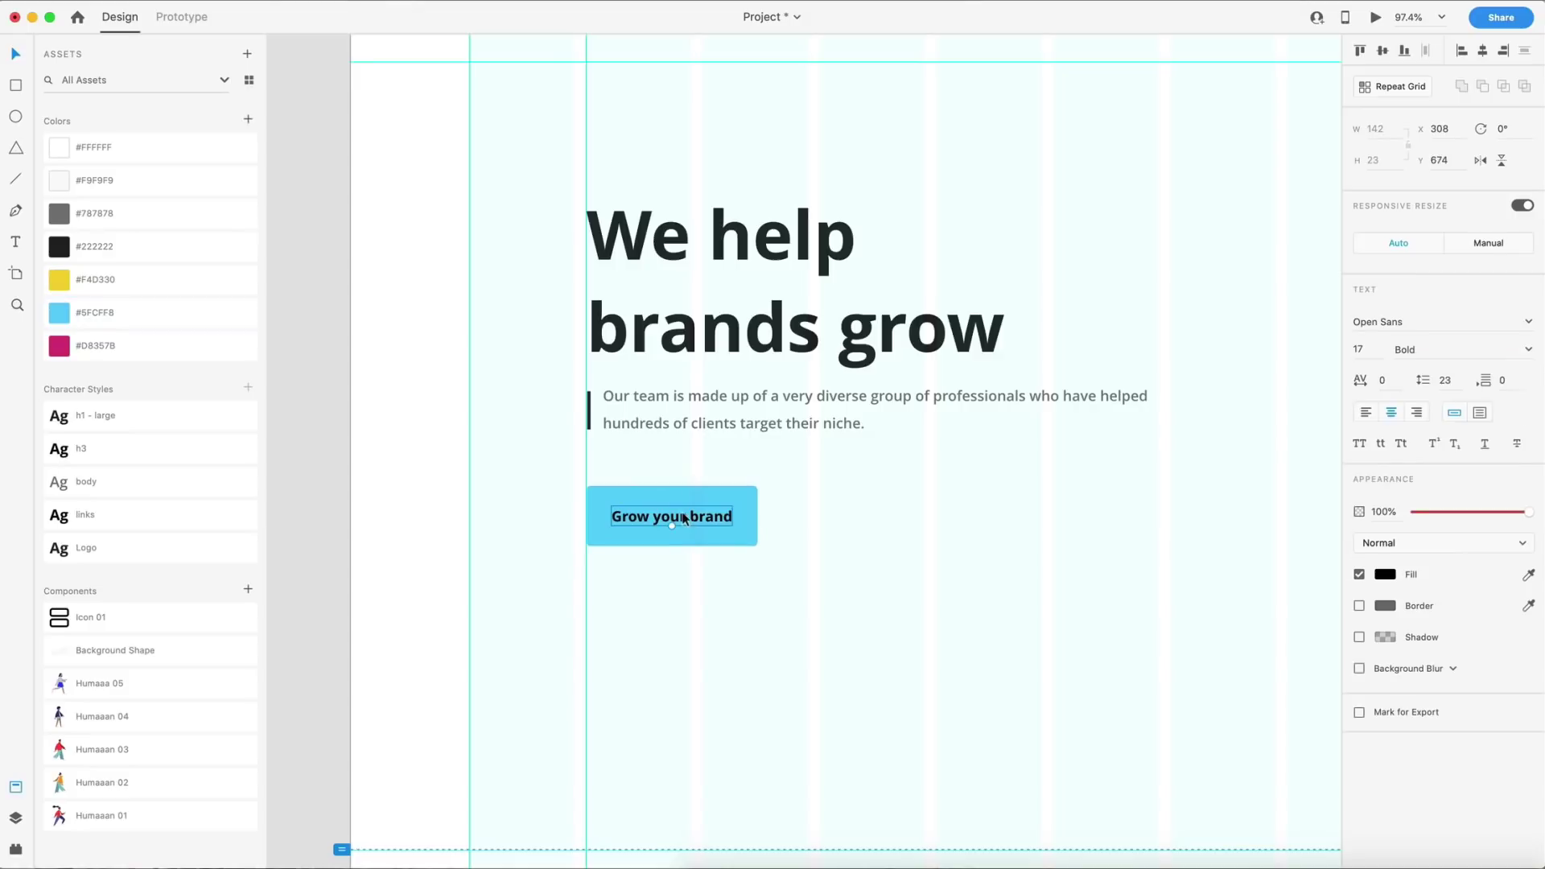
{"action": "left_click", "coordinate": [1384, 574]}
{"action": "left_click_drag", "start_coordinate": [1242, 529], "coordinate": [1159, 489]}
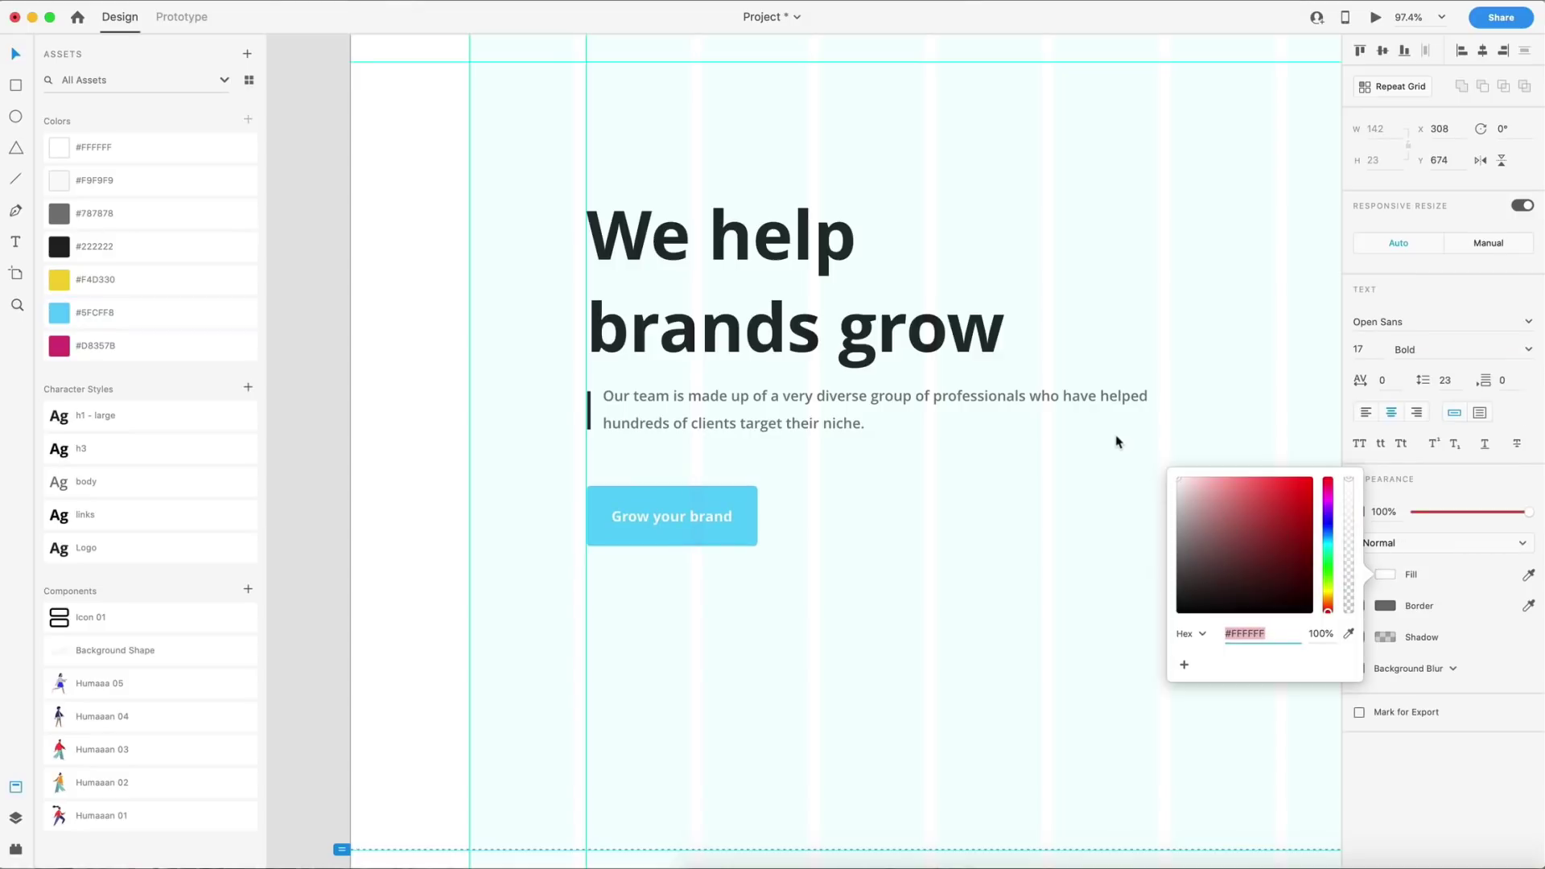
{"action": "left_click", "coordinate": [1024, 542]}
Set the button rectangle's height to 60 and vertically centre the label on it
{"action": "key", "text": "super+minus"}
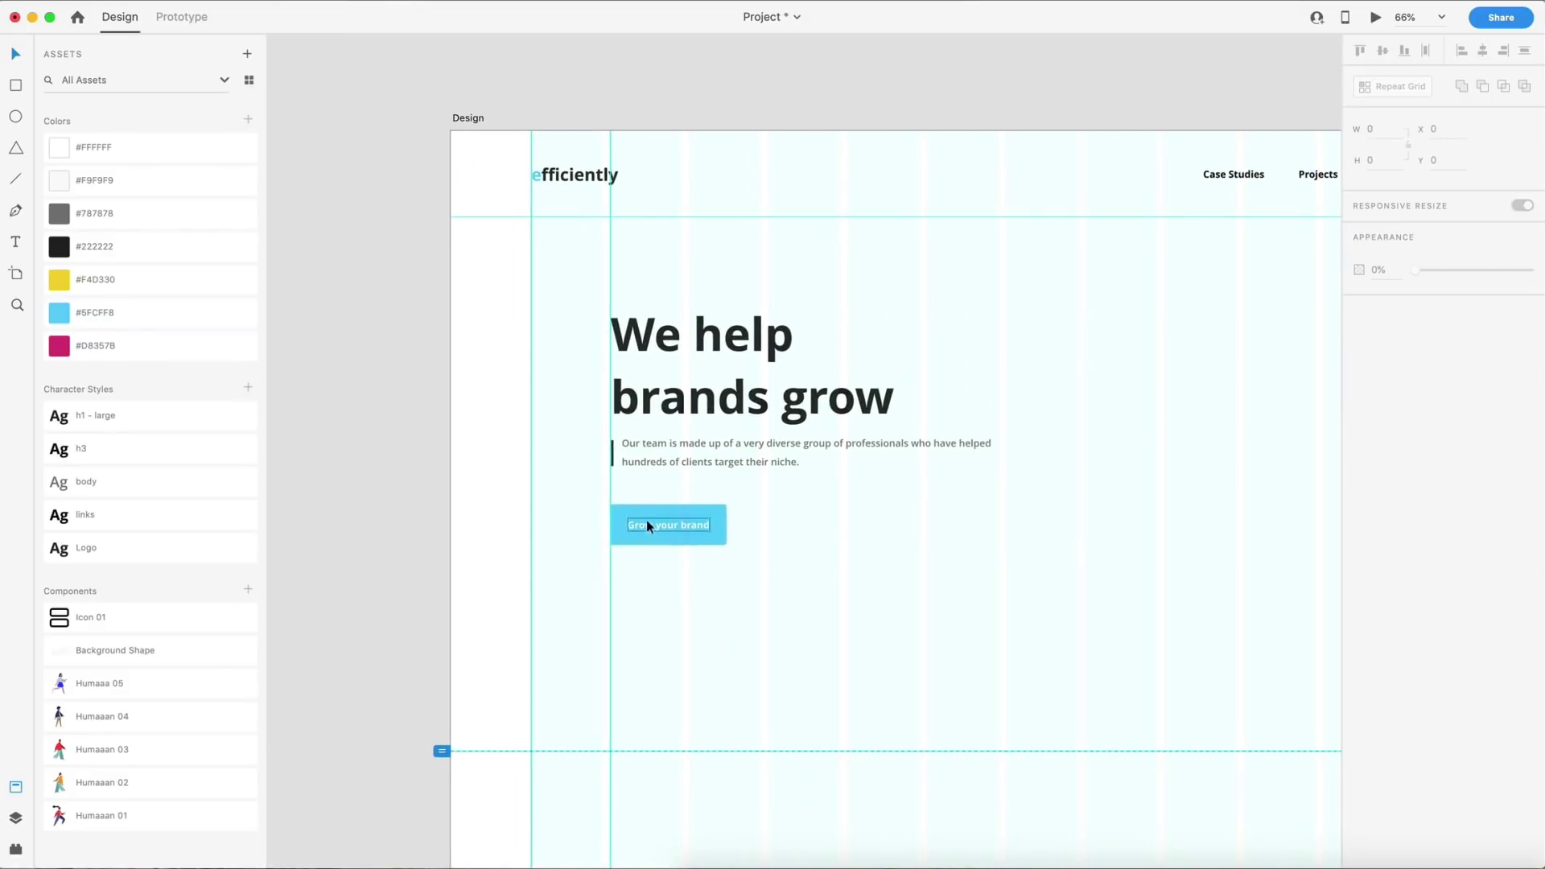
{"action": "scroll", "coordinate": [667, 543], "scroll_direction": "up", "scroll_amount": 5}
{"action": "left_click", "coordinate": [667, 475]}
{"action": "left_click", "coordinate": [1384, 160]}
{"action": "type", "text": "6"}
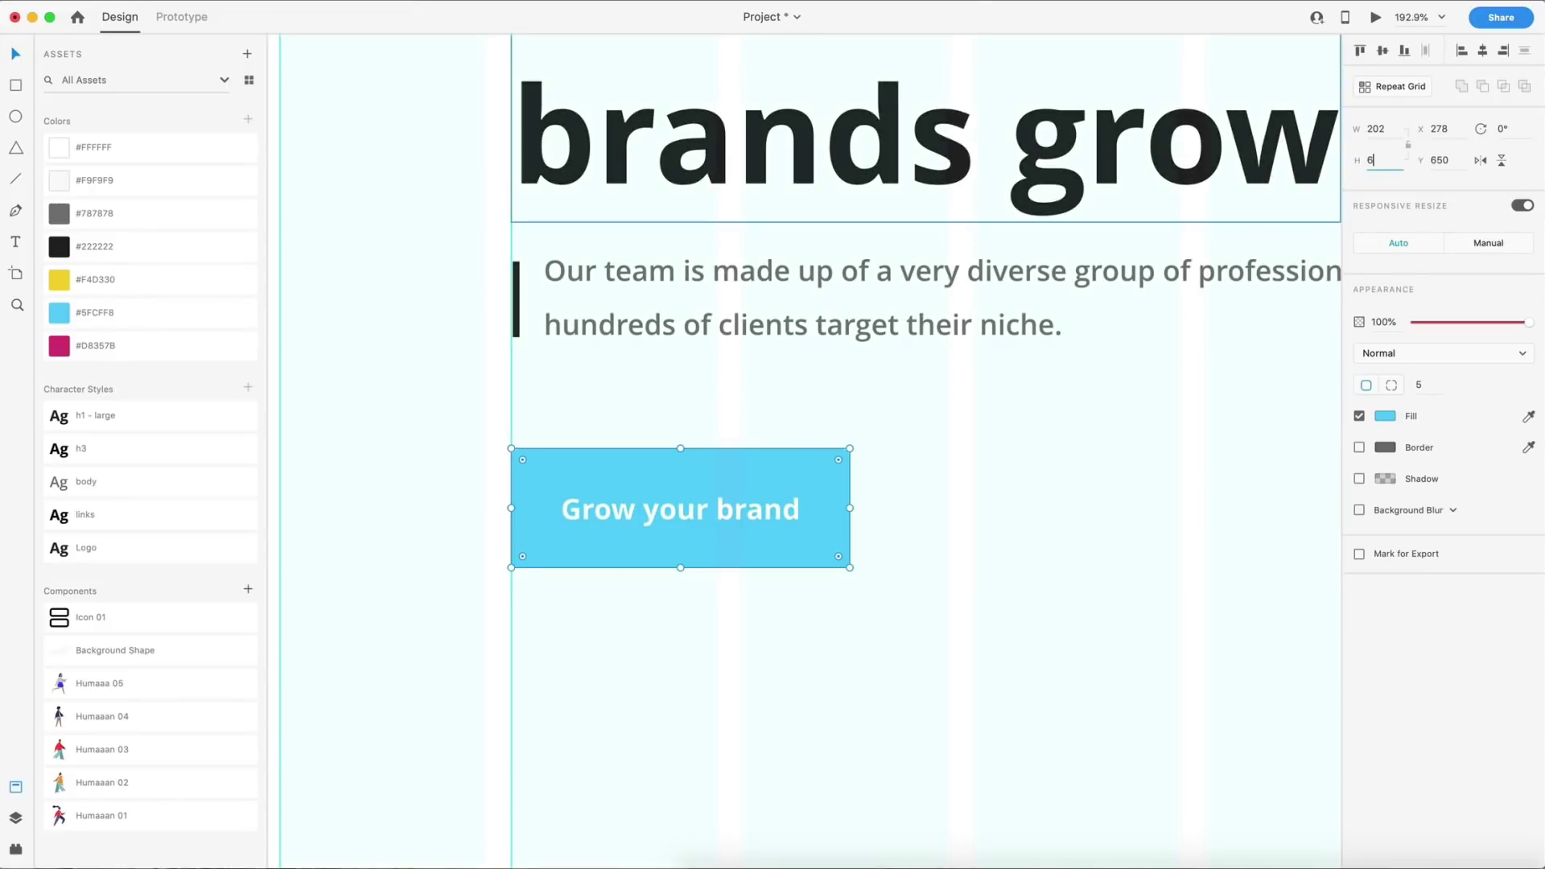
{"action": "type", "text": "0"}
{"action": "key", "text": "Return"}
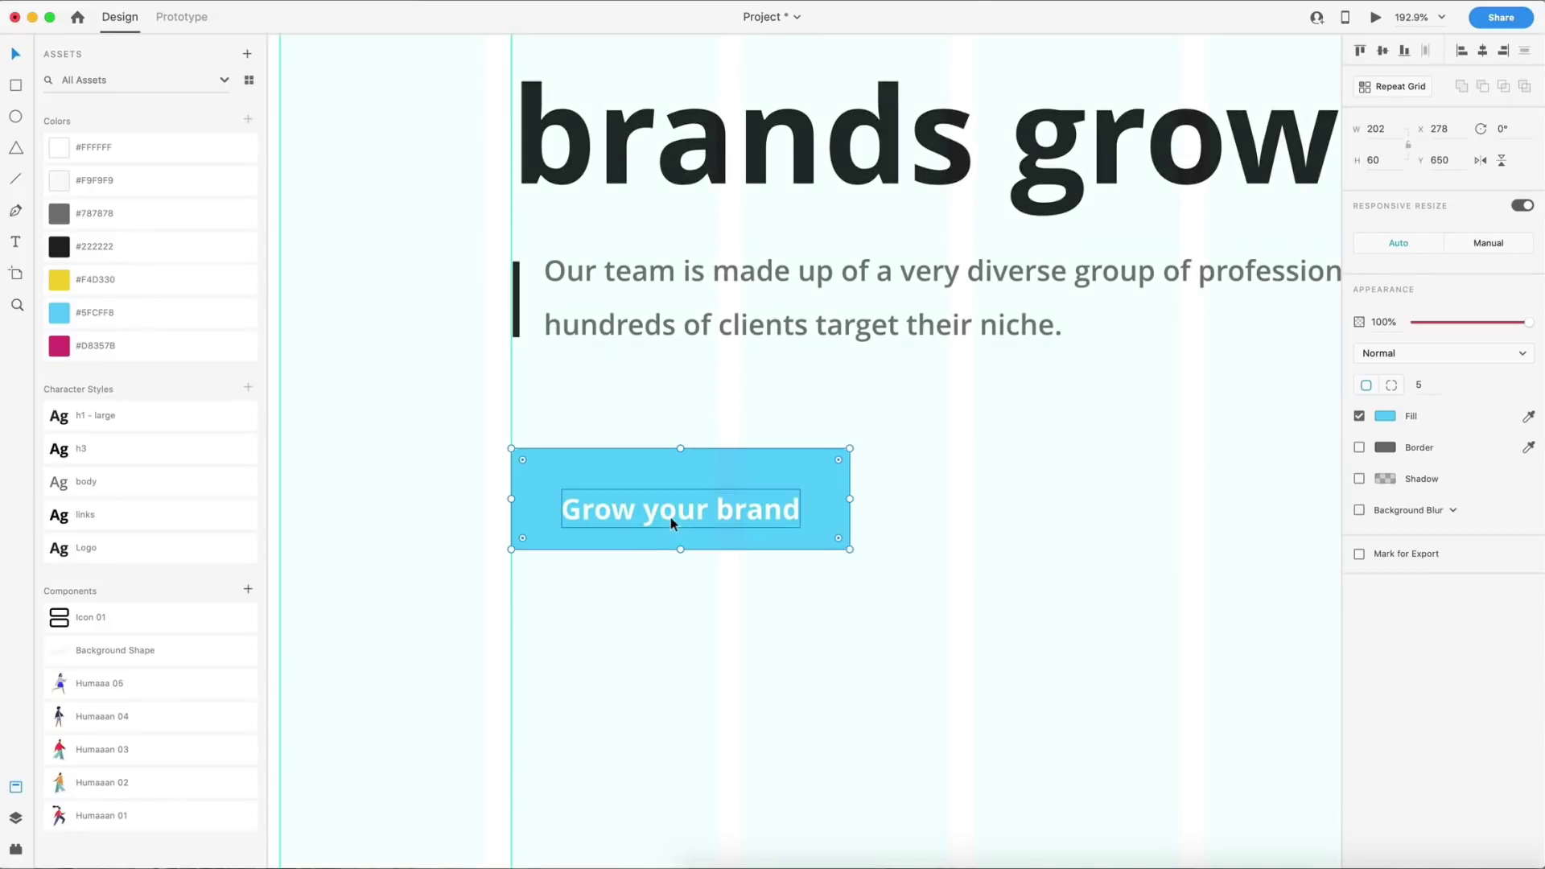
{"action": "left_click", "coordinate": [670, 518], "text": "shift"}
{"action": "left_click", "coordinate": [1386, 51]}
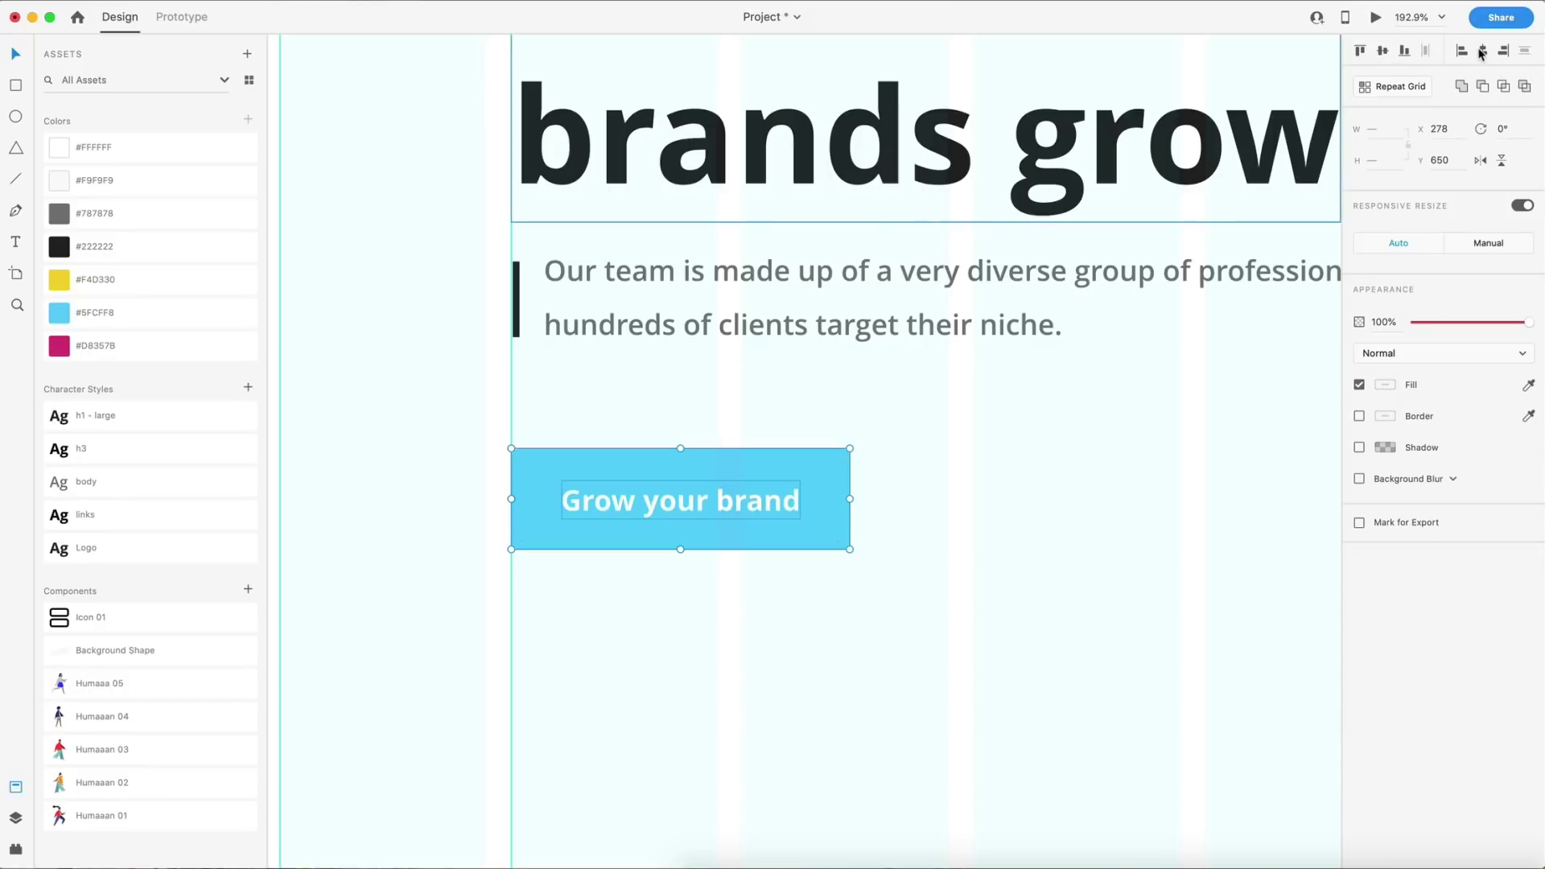
{"action": "left_click", "coordinate": [1077, 499]}
Check the page with the layout grid and guides hidden, and show them again
{"action": "scroll", "coordinate": [1104, 495], "scroll_direction": "down", "scroll_amount": 6}
{"action": "scroll", "coordinate": [1104, 499], "scroll_direction": "right", "scroll_amount": 5}
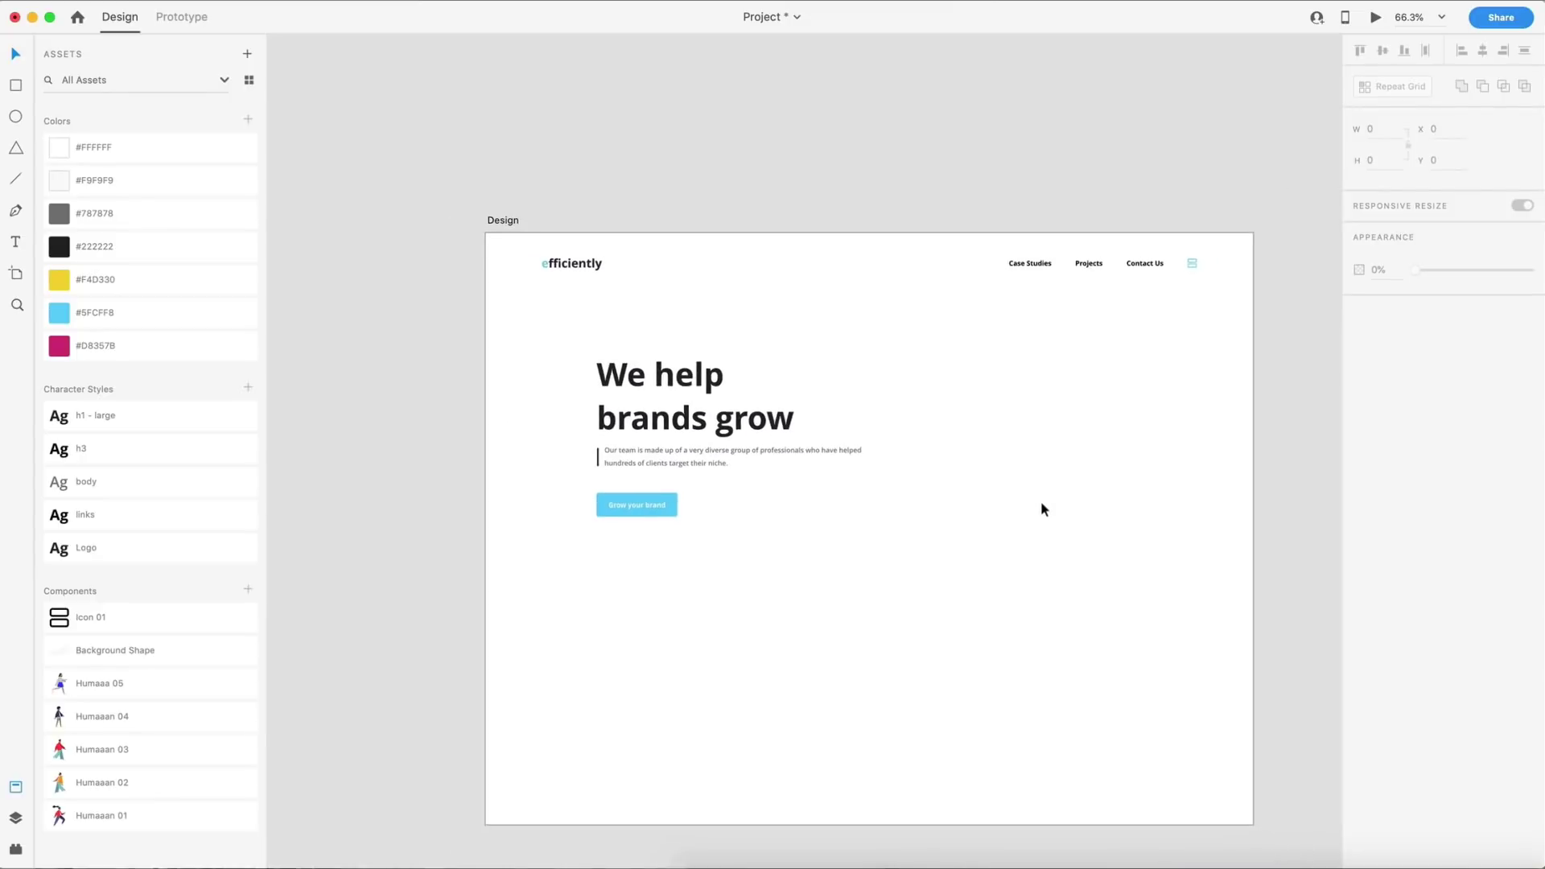
{"action": "key", "text": "super+shift+apostrophe"}
{"action": "scroll", "coordinate": [1035, 511], "scroll_direction": "down", "scroll_amount": 2}
Move the heading, paragraph, vertical line and button together up to Y 280, keeping X at 278
{"action": "left_click", "coordinate": [707, 336]}
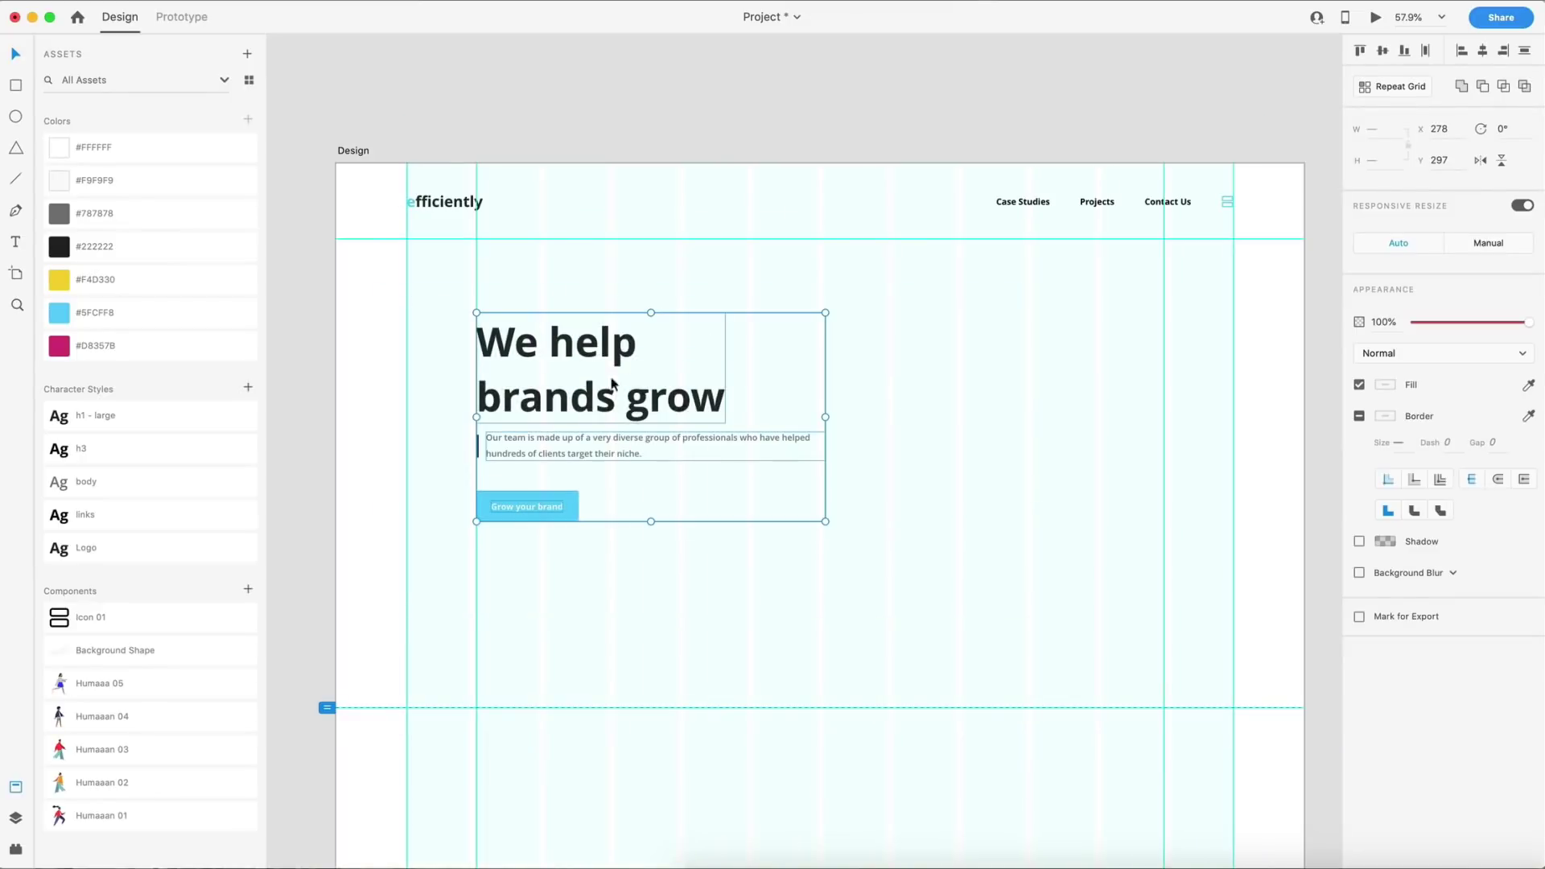
{"action": "key", "text": "alt"}
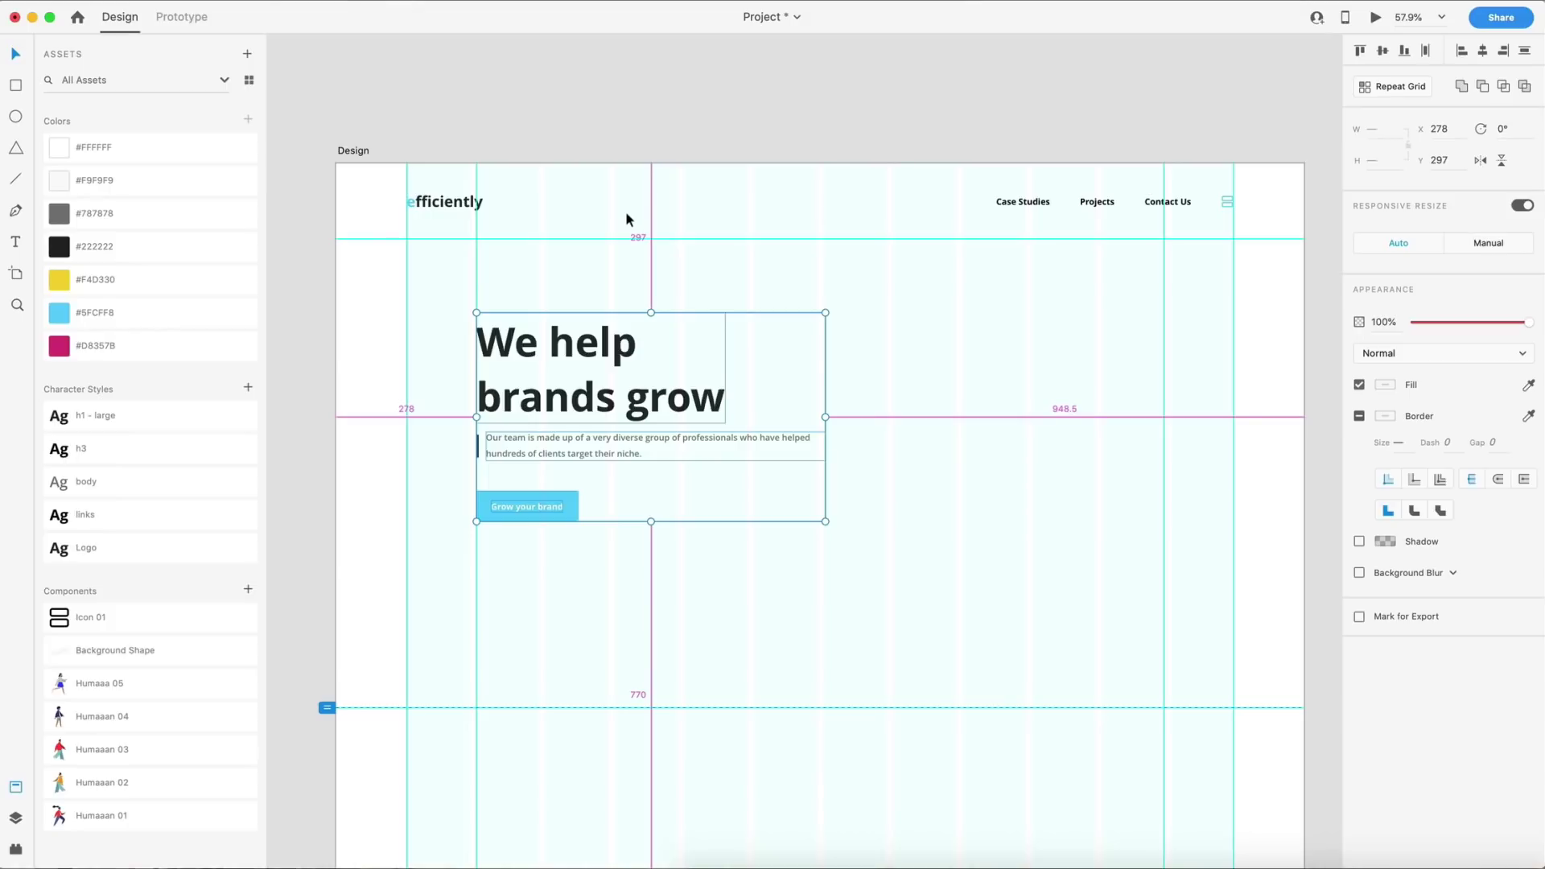
{"action": "key", "text": "Up"}
{"action": "key", "text": "Up"}
{"action": "key", "text": "Up"}
{"action": "key", "text": "Up"}
{"action": "key", "text": "Up"}
{"action": "key", "text": "Up"}
{"action": "key", "text": "Up"}
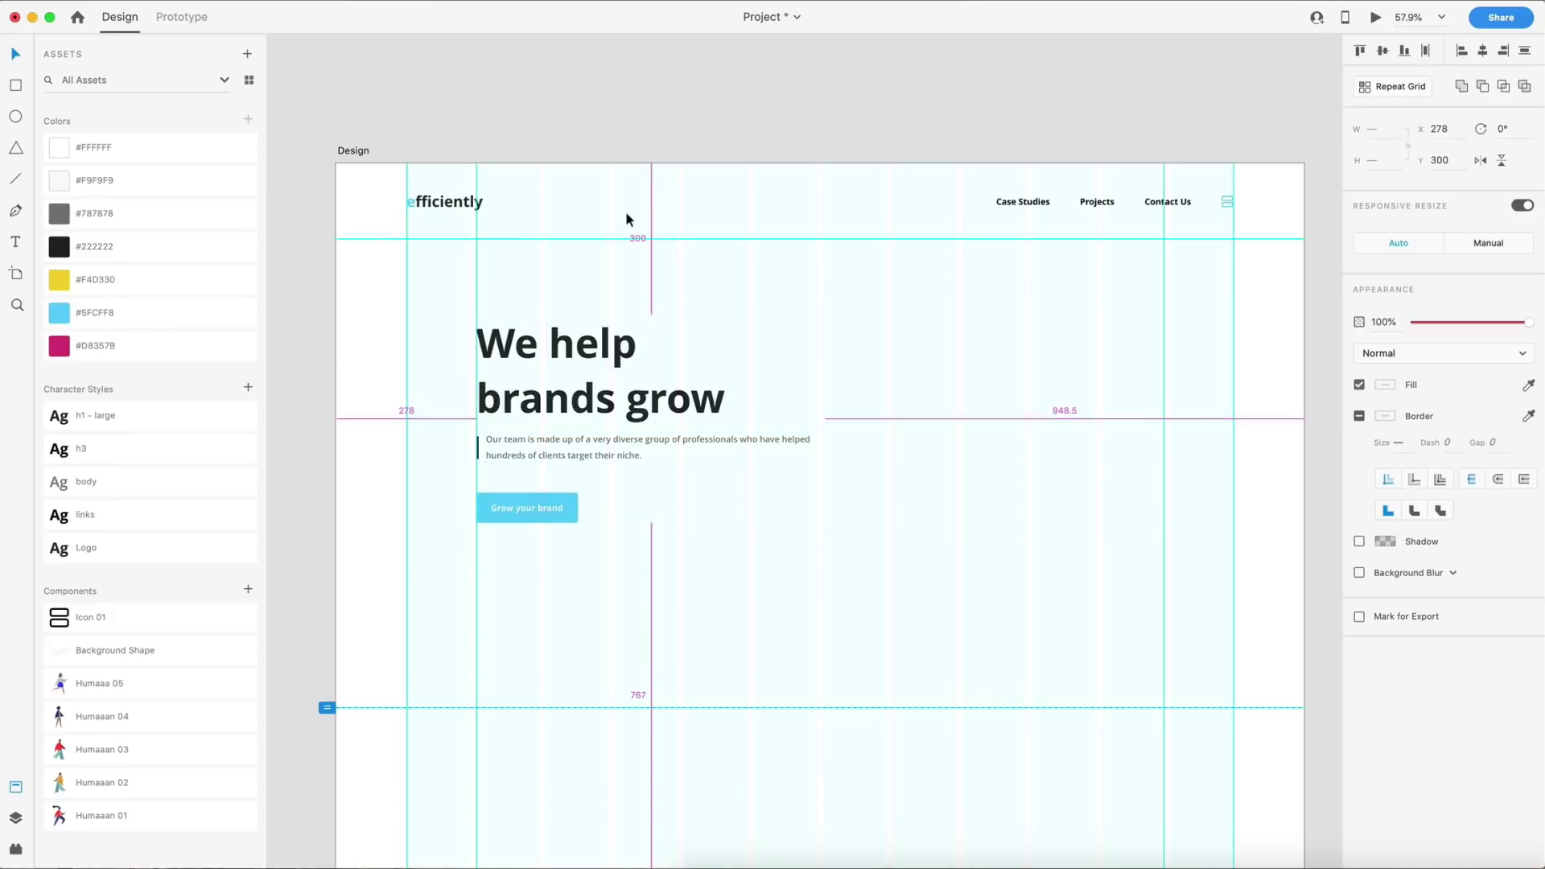
{"action": "key", "text": "shift+Up"}
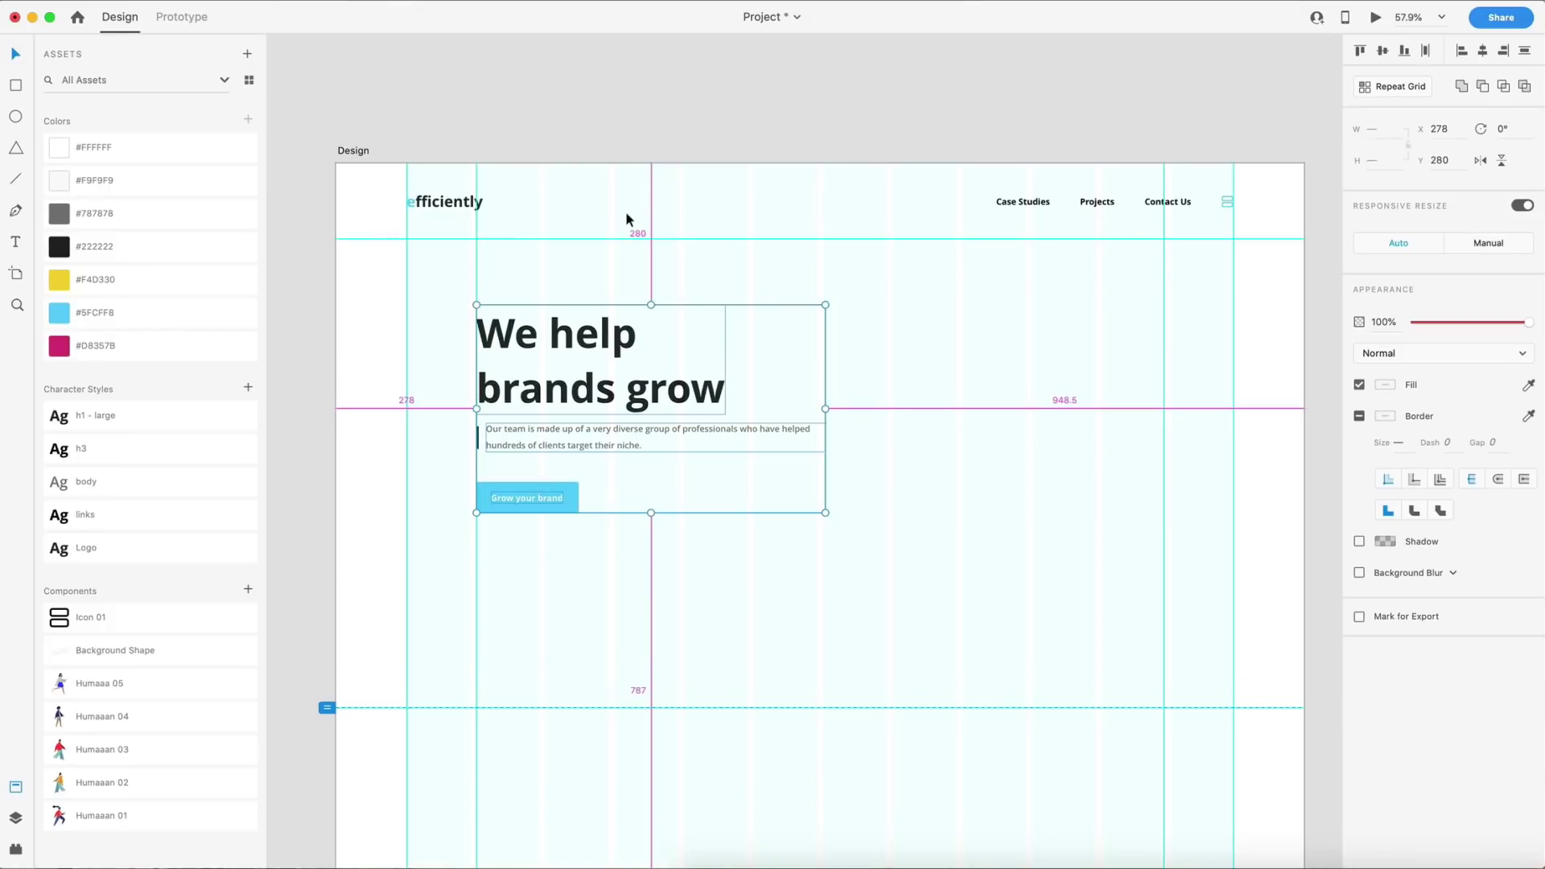
{"action": "left_click", "coordinate": [966, 333]}
Place the Humaaan 01 component beside the hero text and the Humaaan 02 component higher up near the page's right margin
{"action": "scroll", "coordinate": [996, 346], "scroll_direction": "right", "scroll_amount": 5}
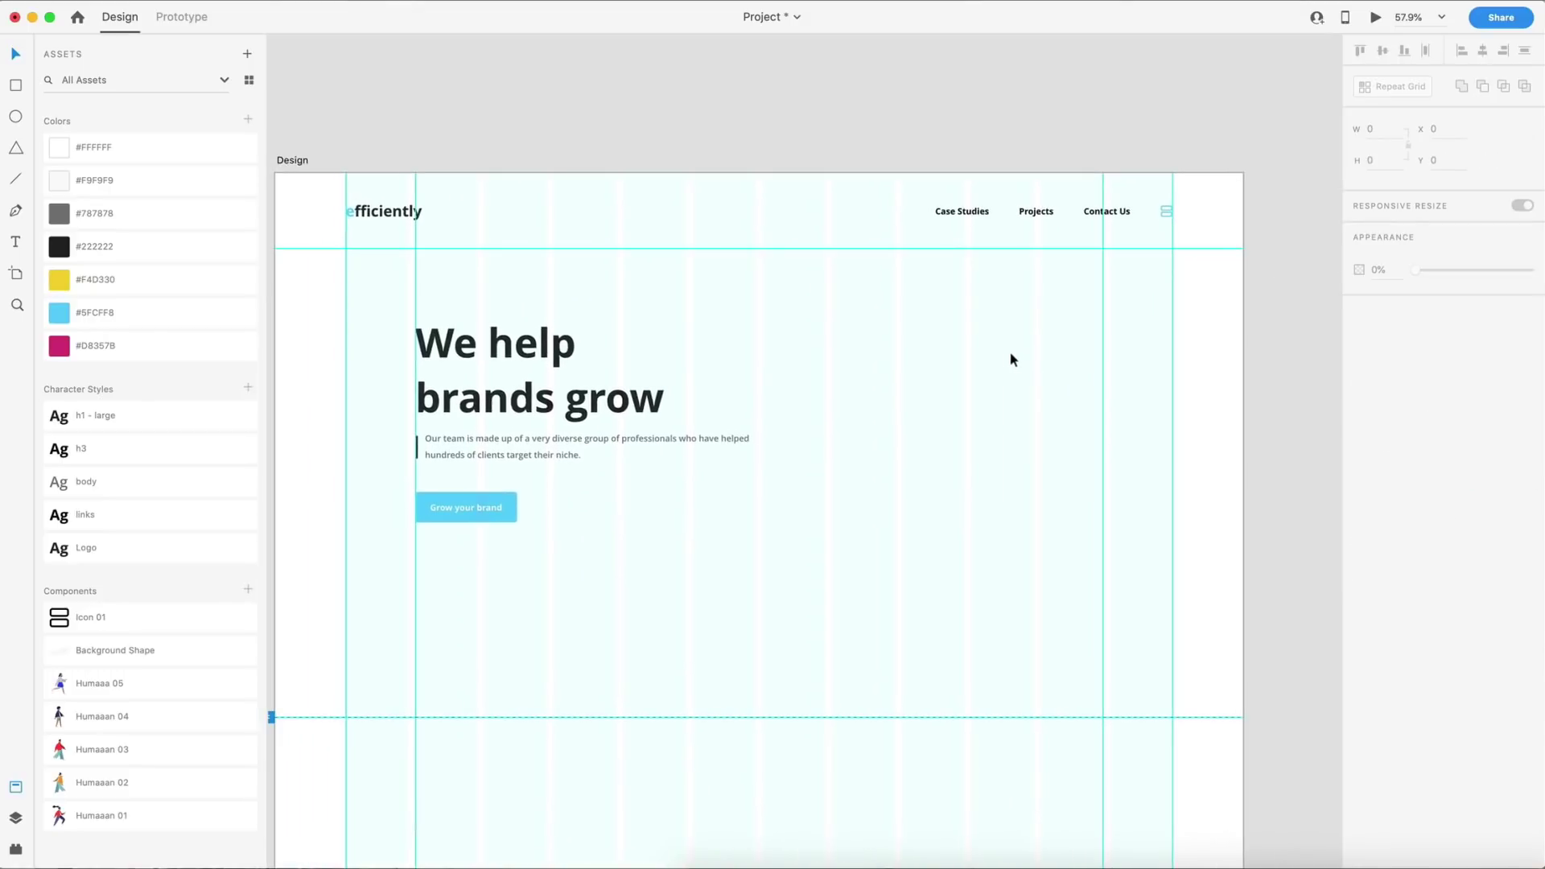
{"action": "scroll", "coordinate": [977, 402], "scroll_direction": "left", "scroll_amount": 2}
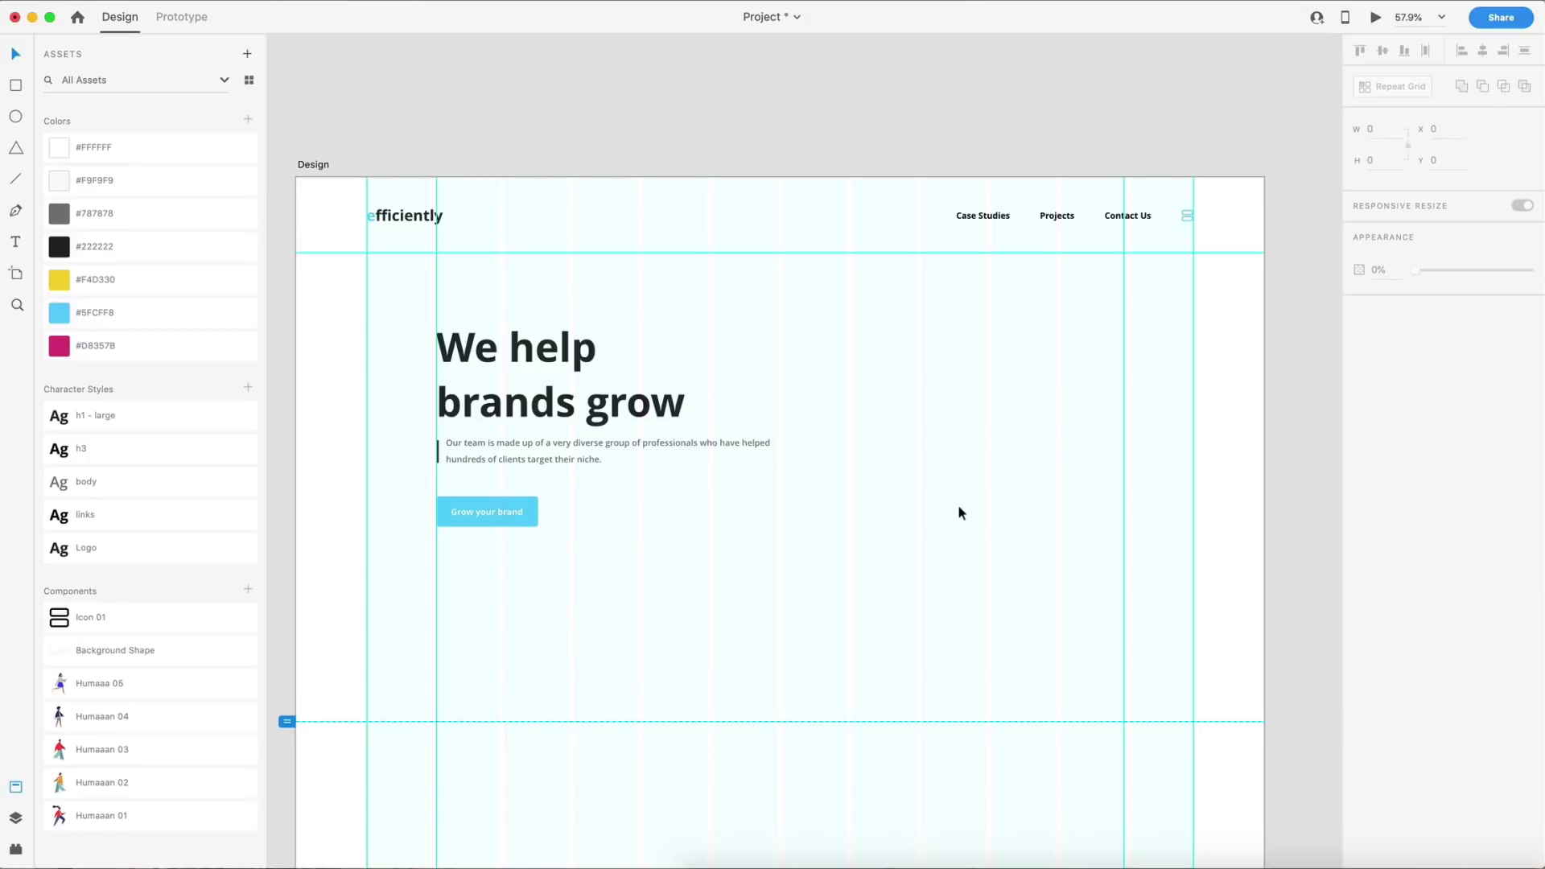
{"action": "scroll", "coordinate": [974, 480], "scroll_direction": "down", "scroll_amount": 1}
{"action": "left_click_drag", "start_coordinate": [59, 815], "coordinate": [881, 535]}
{"action": "left_click_drag", "start_coordinate": [69, 791], "coordinate": [1056, 408]}
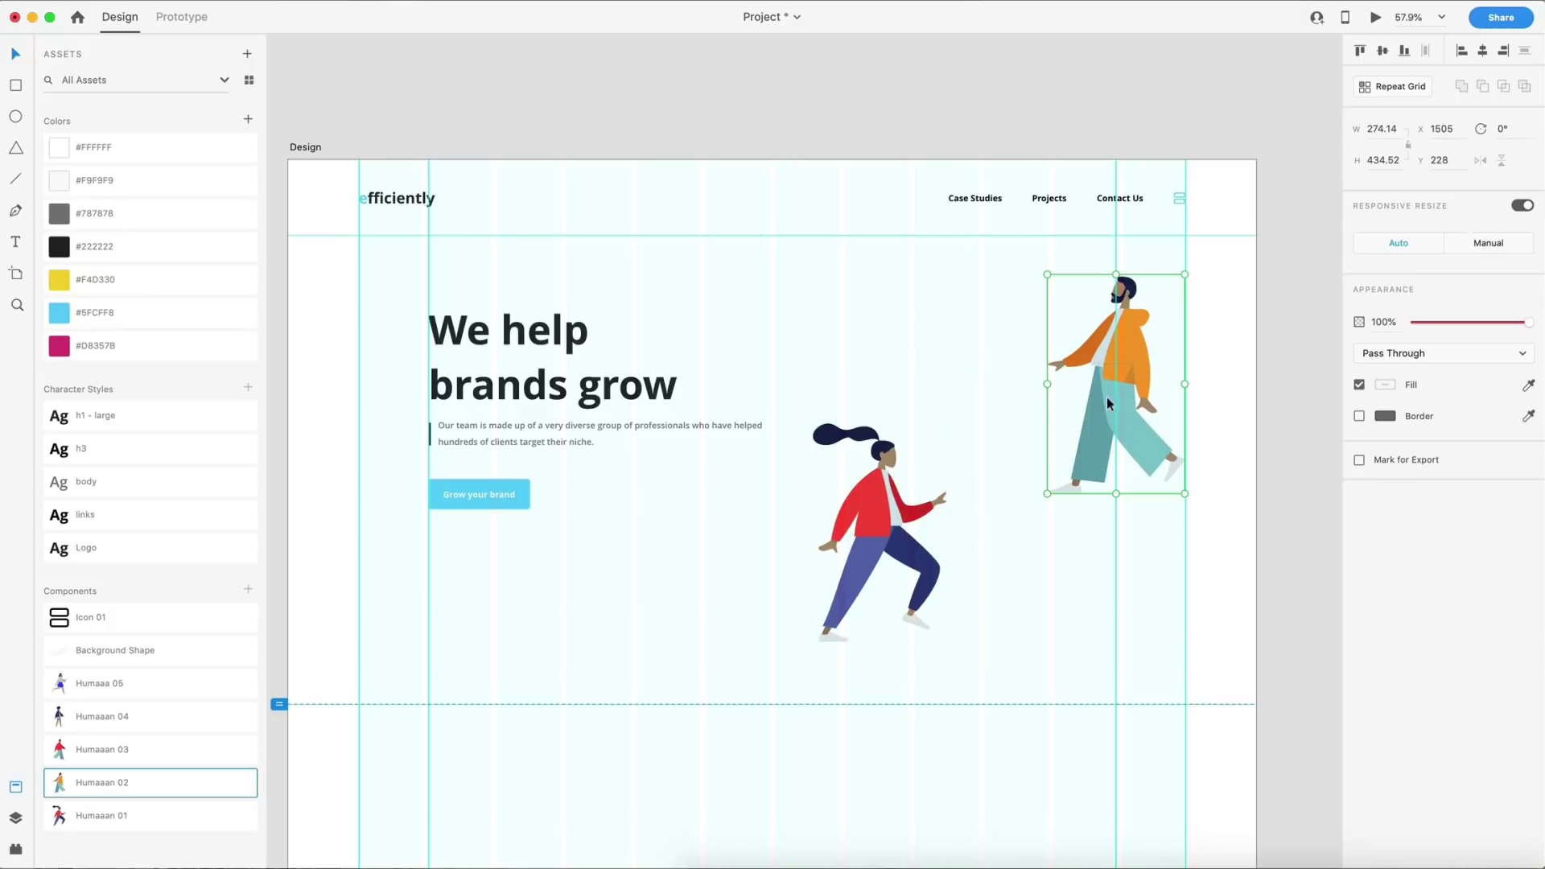
{"action": "left_click_drag", "start_coordinate": [1132, 343], "coordinate": [1084, 370]}
{"action": "left_click_drag", "start_coordinate": [867, 507], "coordinate": [790, 511]}
Narrow the paragraph's text box to about 623 wide so its first line wraps after "who have"
{"action": "left_click", "coordinate": [587, 428]}
{"action": "scroll", "coordinate": [586, 428], "scroll_direction": "up", "scroll_amount": 5}
{"action": "scroll", "coordinate": [591, 431], "scroll_direction": "left", "scroll_amount": 3}
{"action": "left_click_drag", "start_coordinate": [1157, 444], "coordinate": [1082, 463]}
{"action": "scroll", "coordinate": [880, 519], "scroll_direction": "down", "scroll_amount": 3}
{"action": "scroll", "coordinate": [880, 520], "scroll_direction": "down", "scroll_amount": 5}
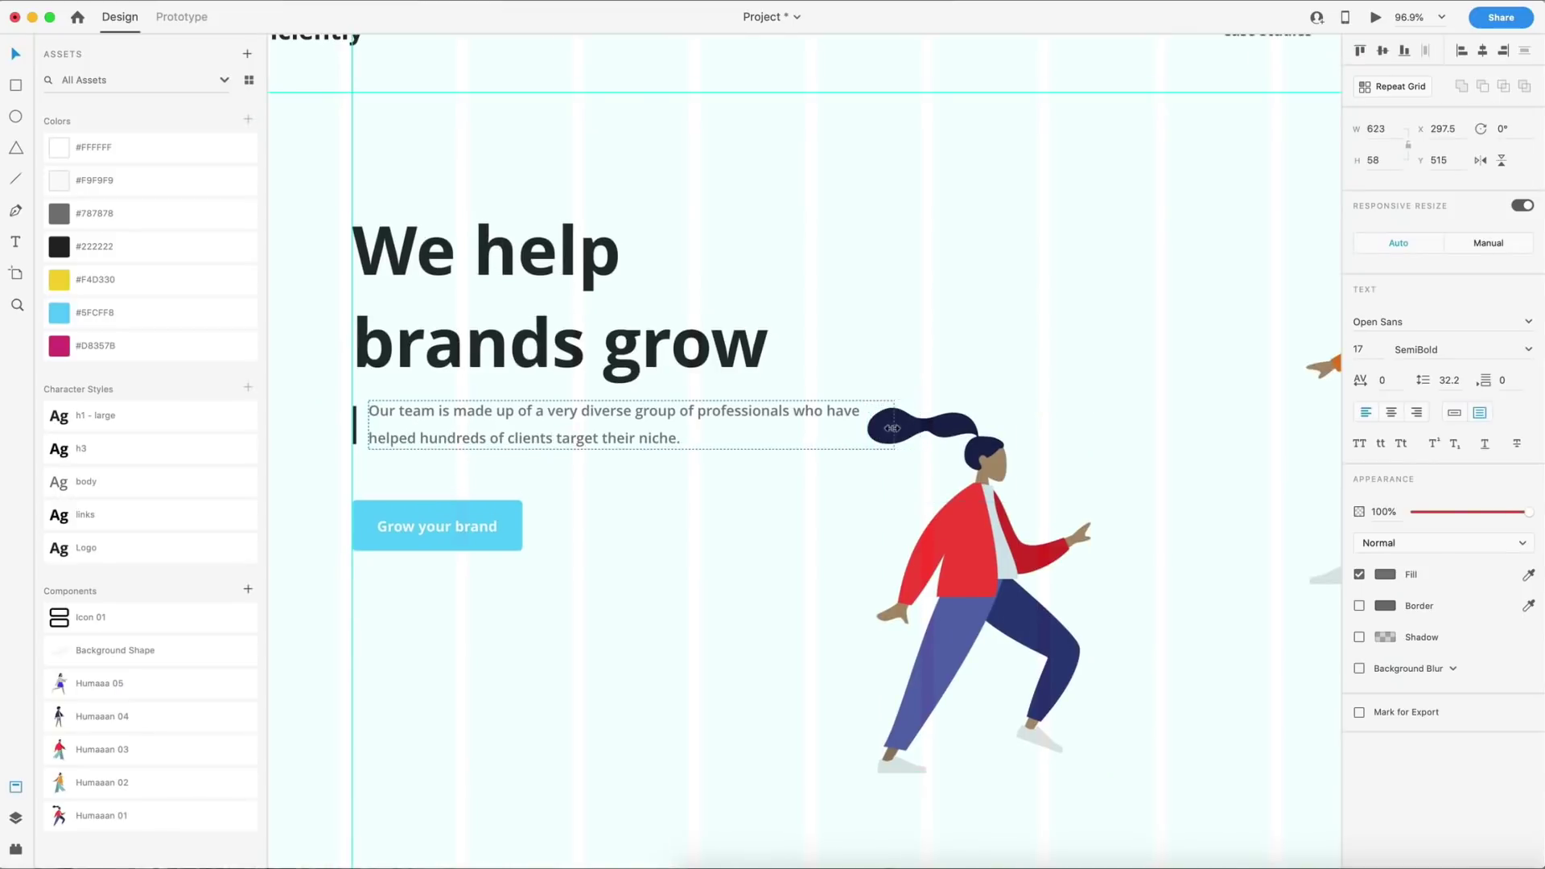
{"action": "left_click", "coordinate": [761, 466]}
Move the Humaaan 02 figure farther right, away from the Humaaan 01 figure
{"action": "scroll", "coordinate": [761, 454], "scroll_direction": "left", "scroll_amount": 2}
{"action": "left_click_drag", "start_coordinate": [1032, 404], "coordinate": [1138, 412]}
{"action": "left_click", "coordinate": [558, 643]}
Place the Background Shape component across both figures at about X 830, Y 389
{"action": "left_click_drag", "start_coordinate": [115, 651], "coordinate": [1063, 616]}
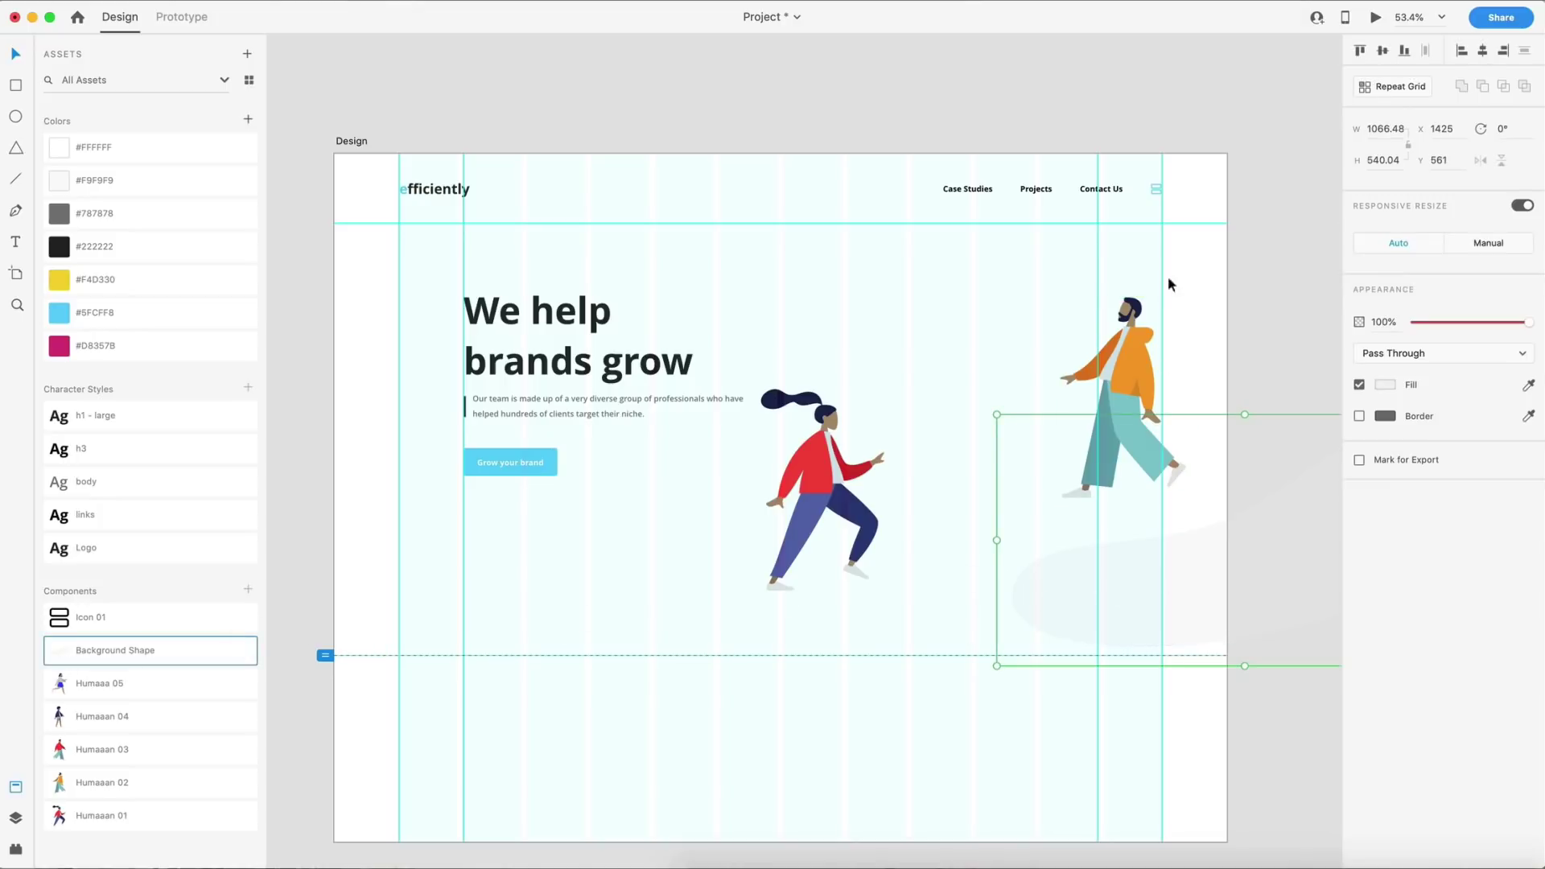
{"action": "left_click_drag", "start_coordinate": [1283, 631], "coordinate": [1020, 494]}
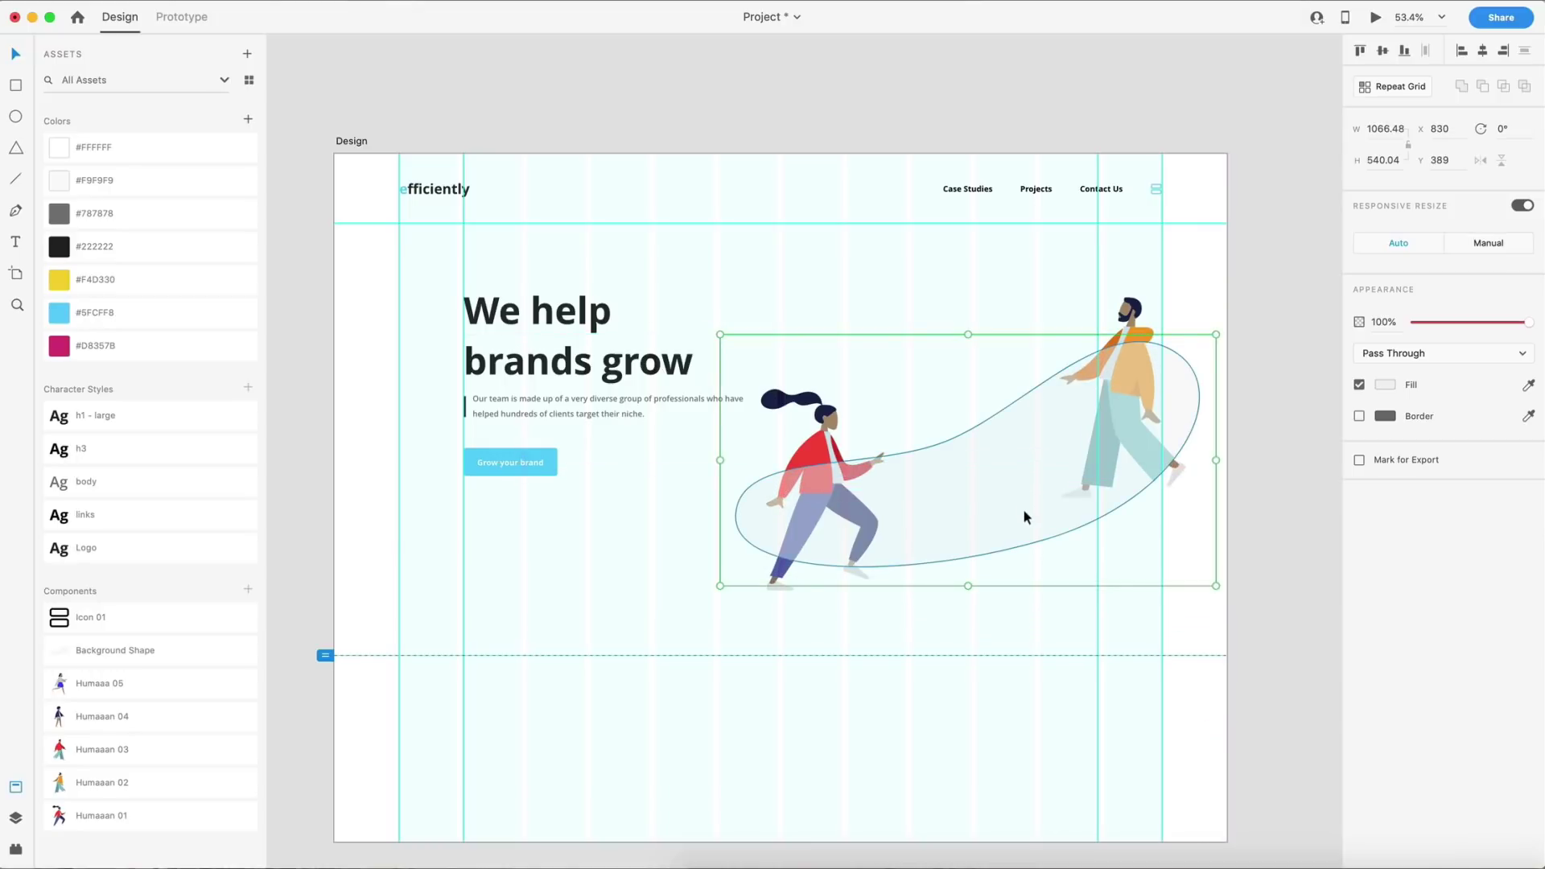
Send the background shape behind both figures and deselect it
{"action": "key", "text": "super+shift+bracketleft"}
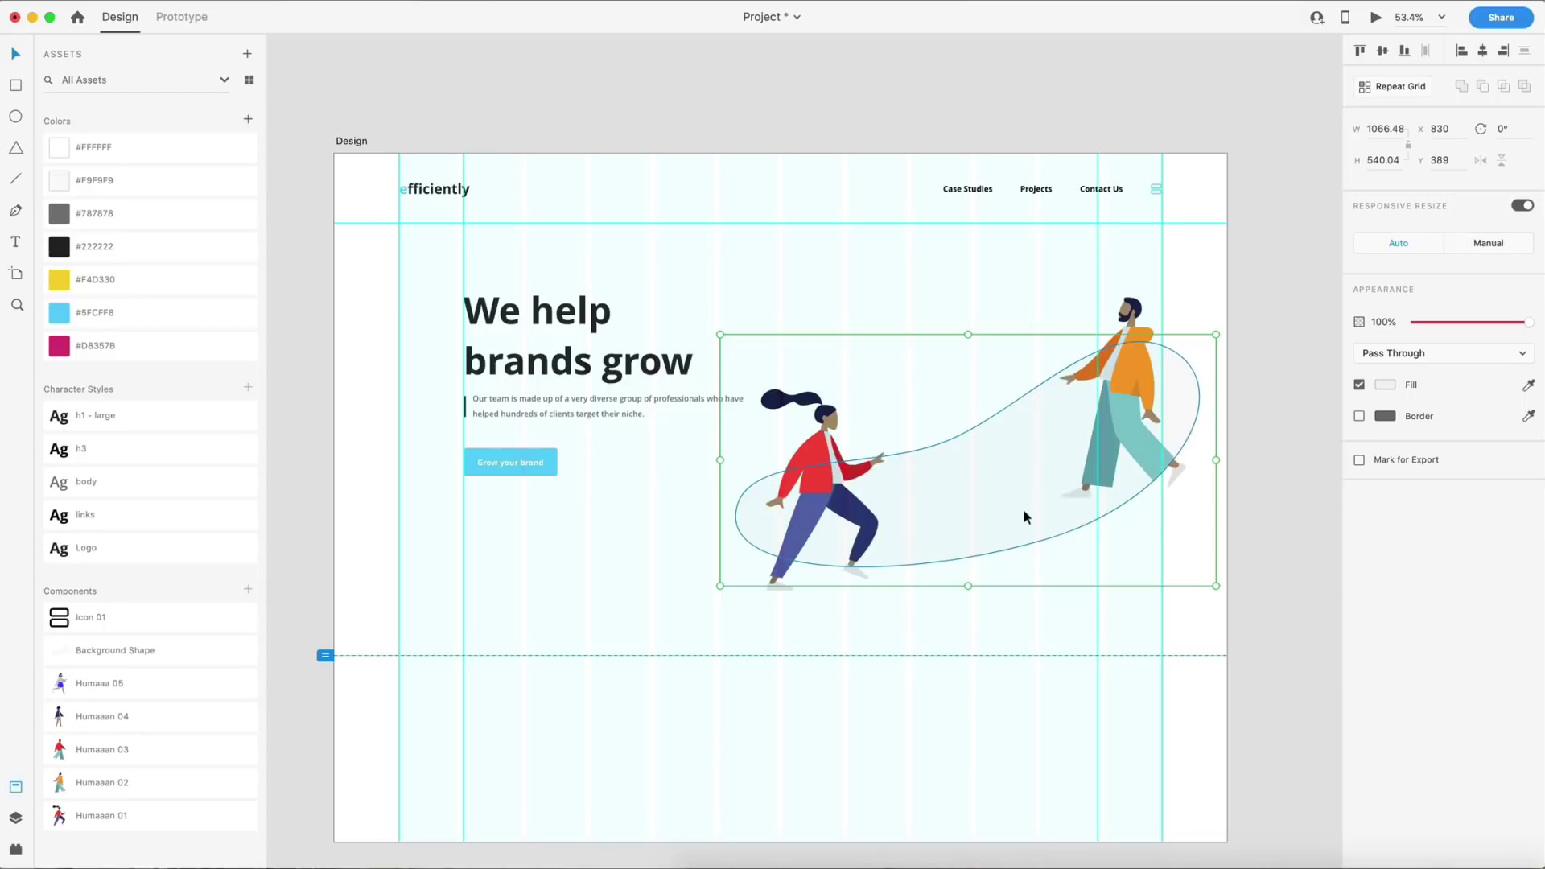
{"action": "left_click", "coordinate": [1059, 625]}
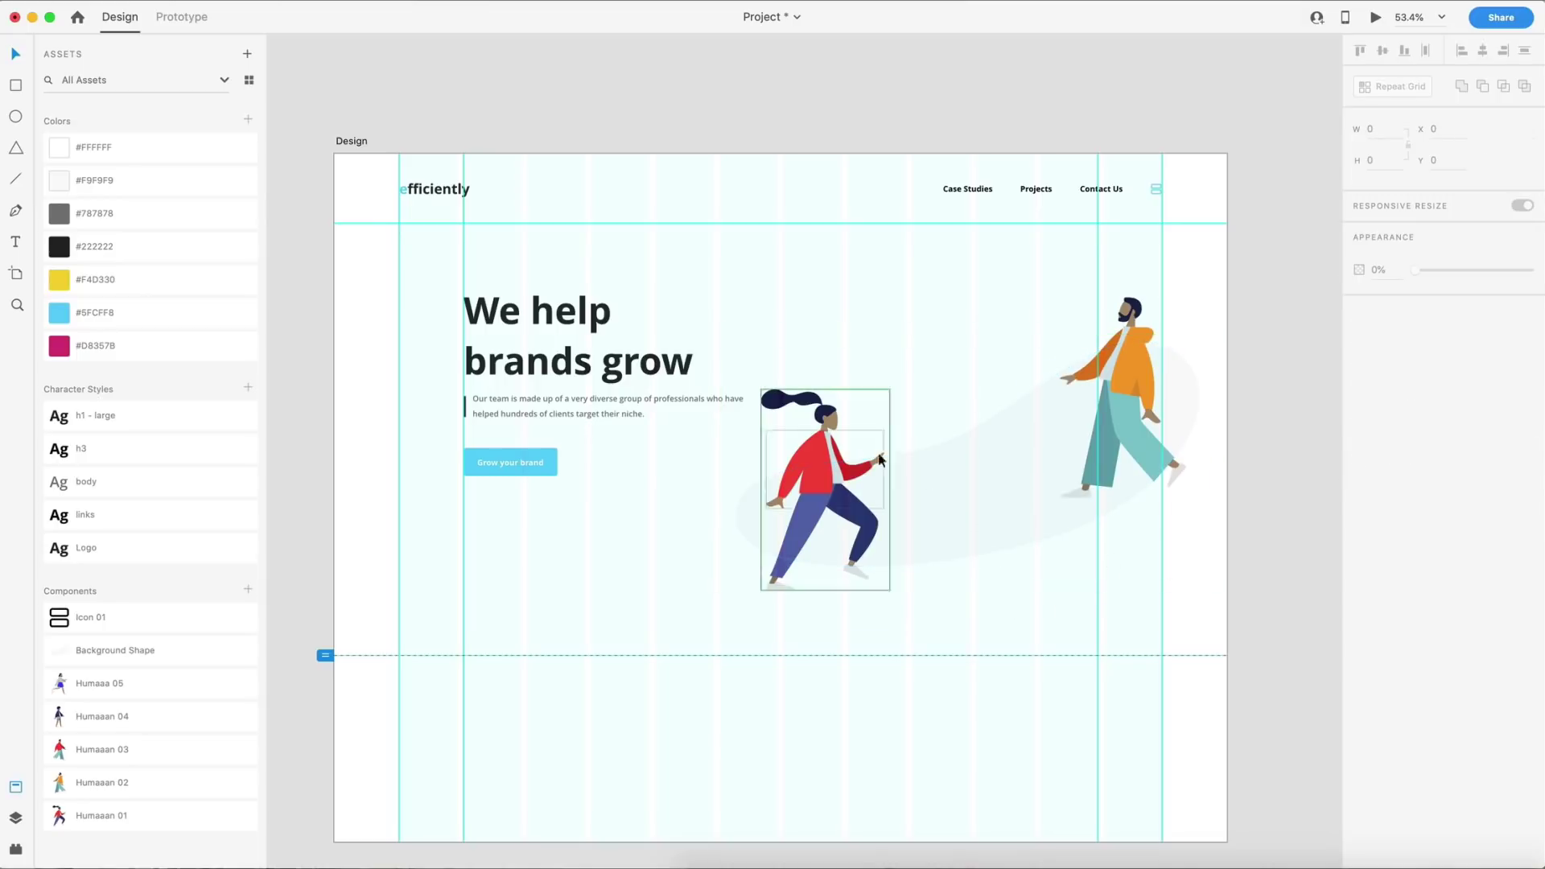
Draw a circle between the two figures with its proportions locked and set its size to 170 by 170
{"action": "left_click", "coordinate": [16, 119]}
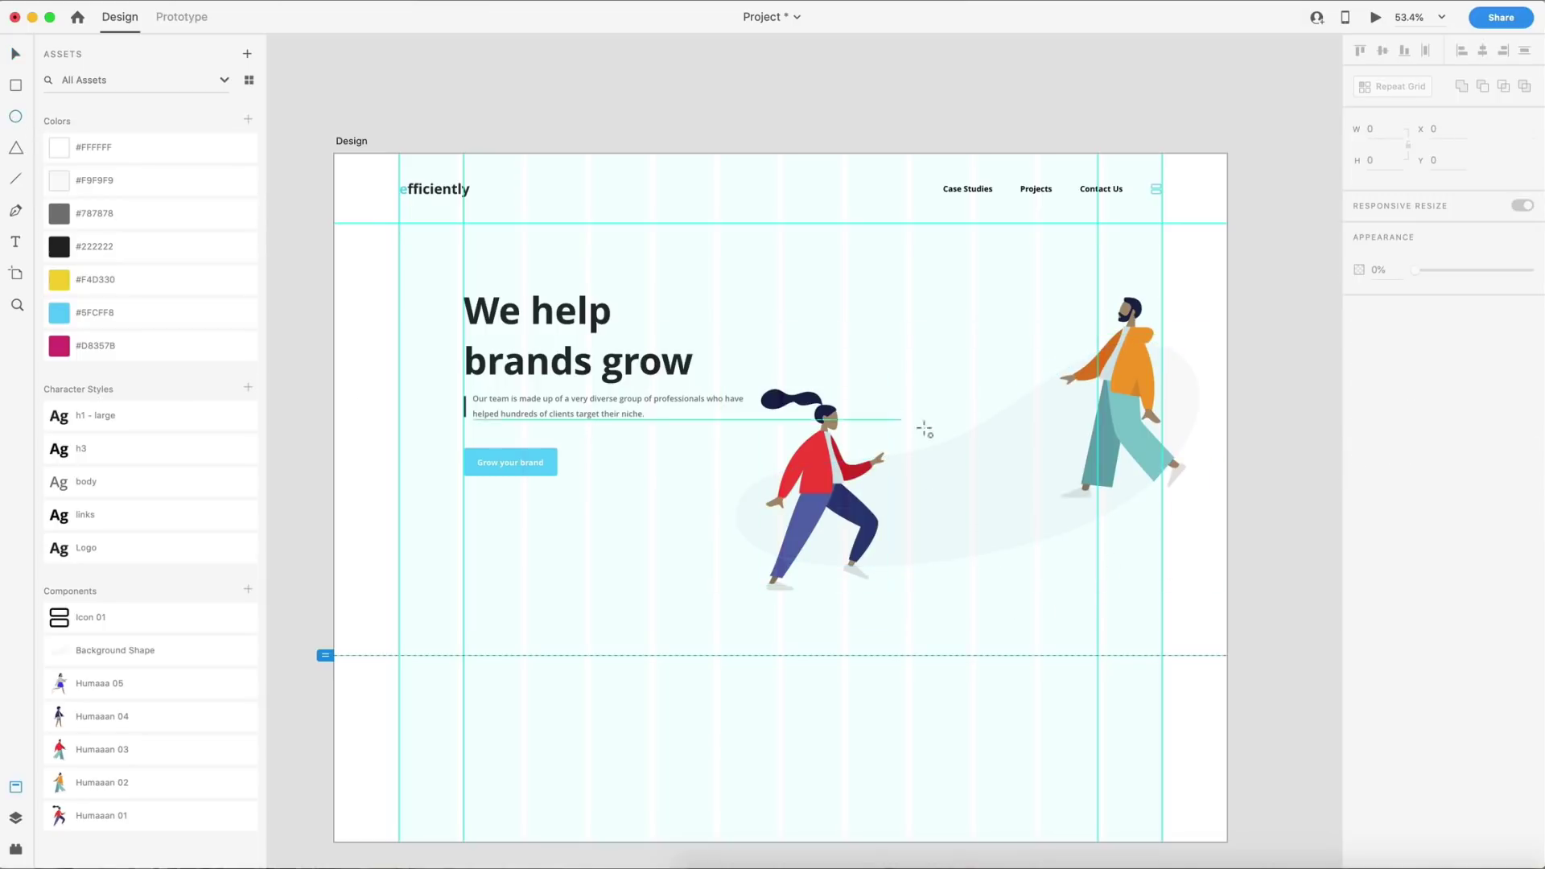
{"action": "left_click_drag", "start_coordinate": [935, 380], "coordinate": [1018, 416]}
{"action": "left_click", "coordinate": [1408, 145]}
{"action": "left_click", "coordinate": [1396, 128]}
{"action": "type", "text": "170"}
{"action": "key", "text": "Return"}
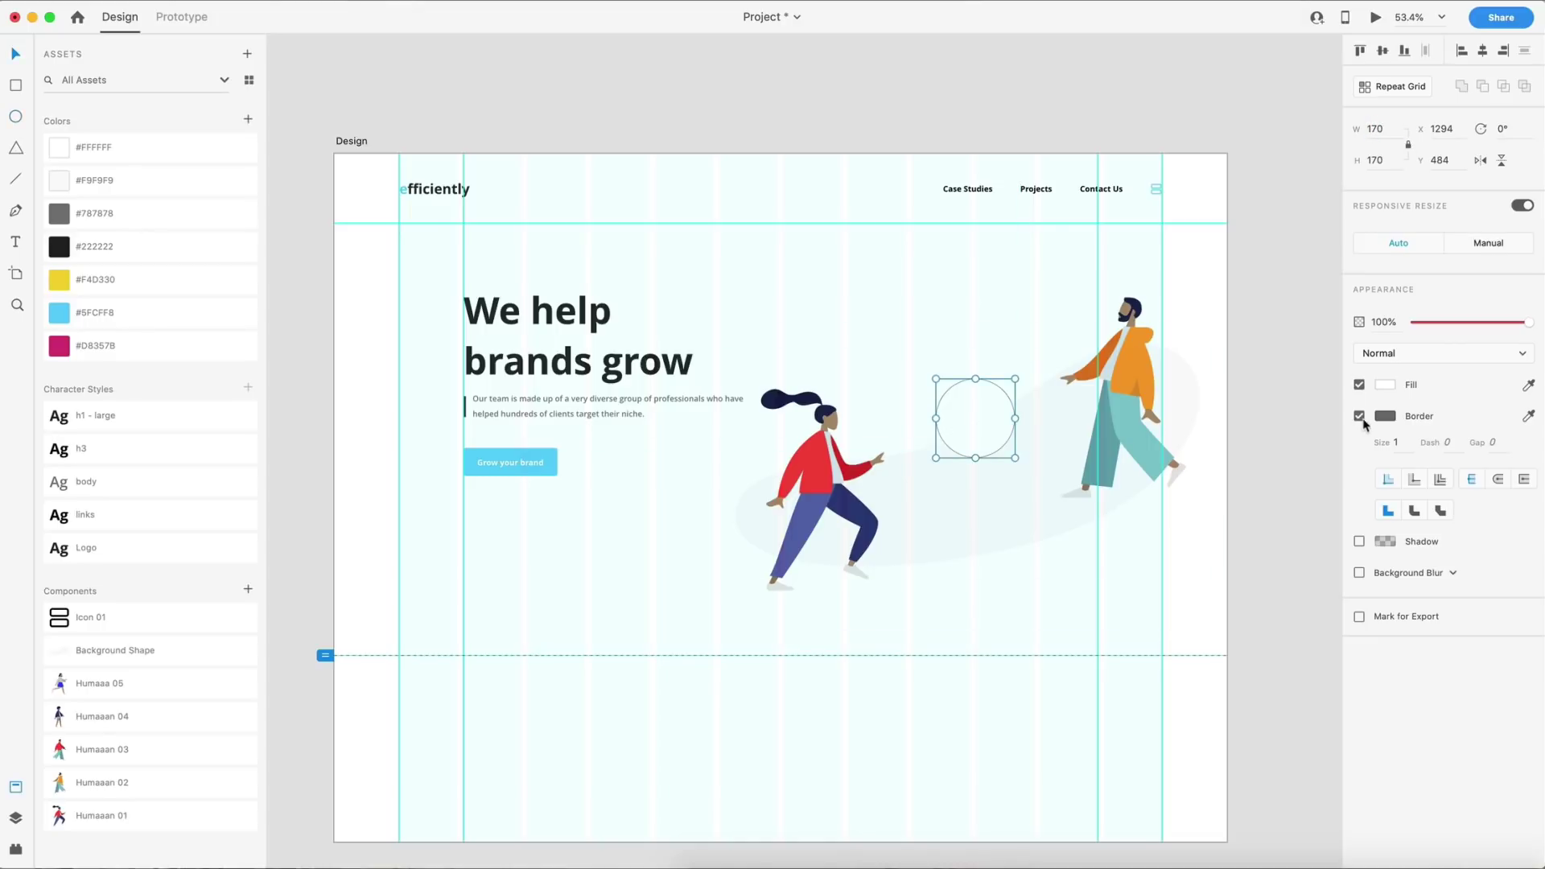
Remove the circle's border, fill it with #D8357B, and move it to about X 1291, Y 498
{"action": "left_click", "coordinate": [1360, 415]}
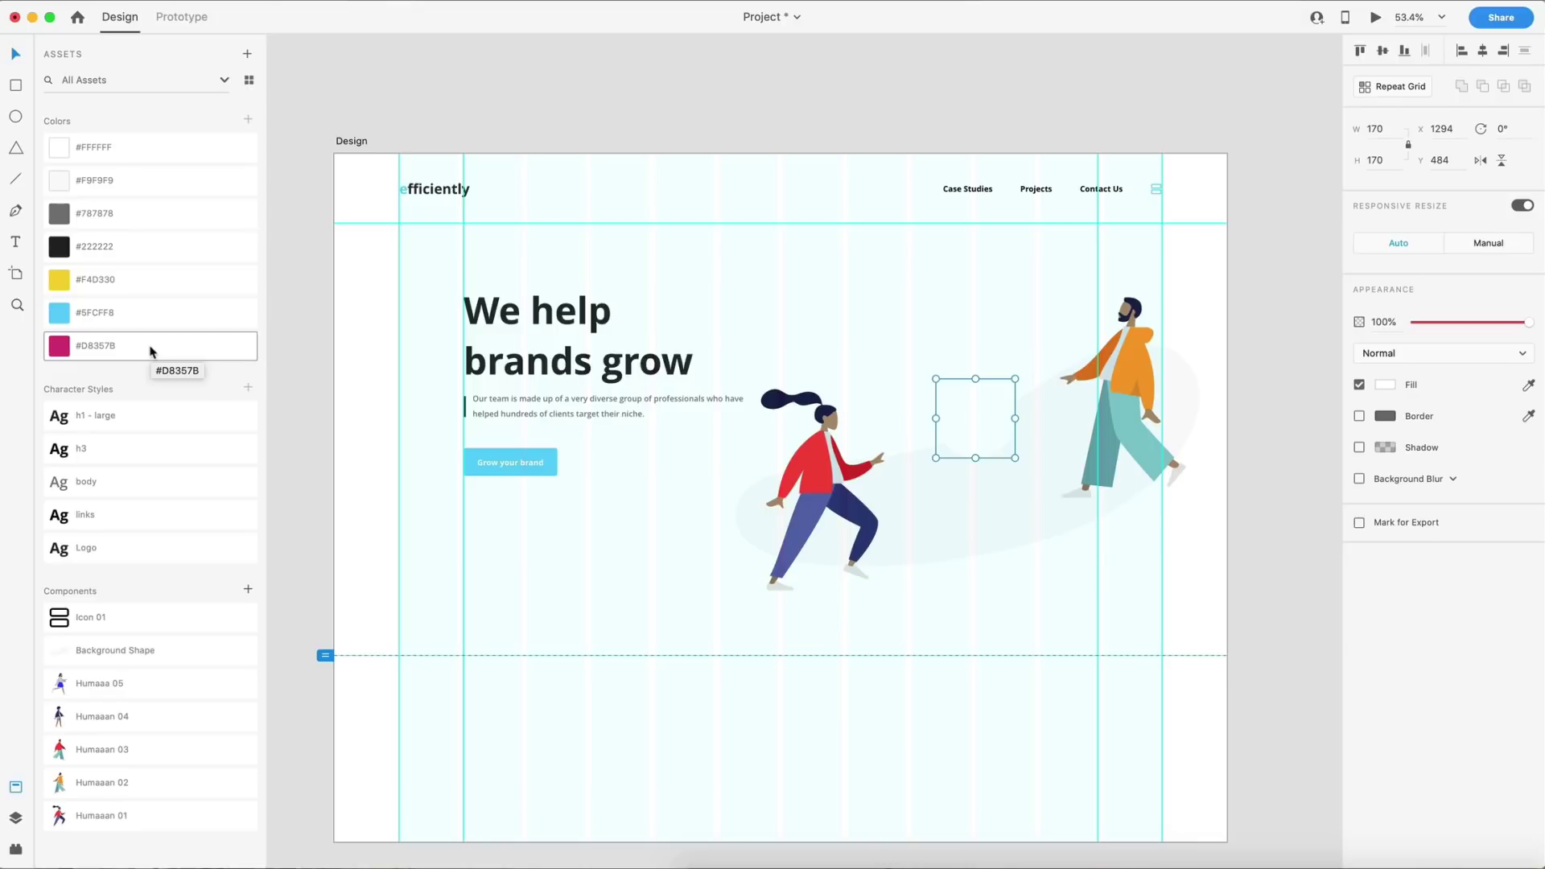
{"action": "left_click", "coordinate": [150, 351]}
{"action": "left_click_drag", "start_coordinate": [989, 420], "coordinate": [967, 430]}
{"action": "scroll", "coordinate": [988, 436], "scroll_direction": "up", "scroll_amount": 5}
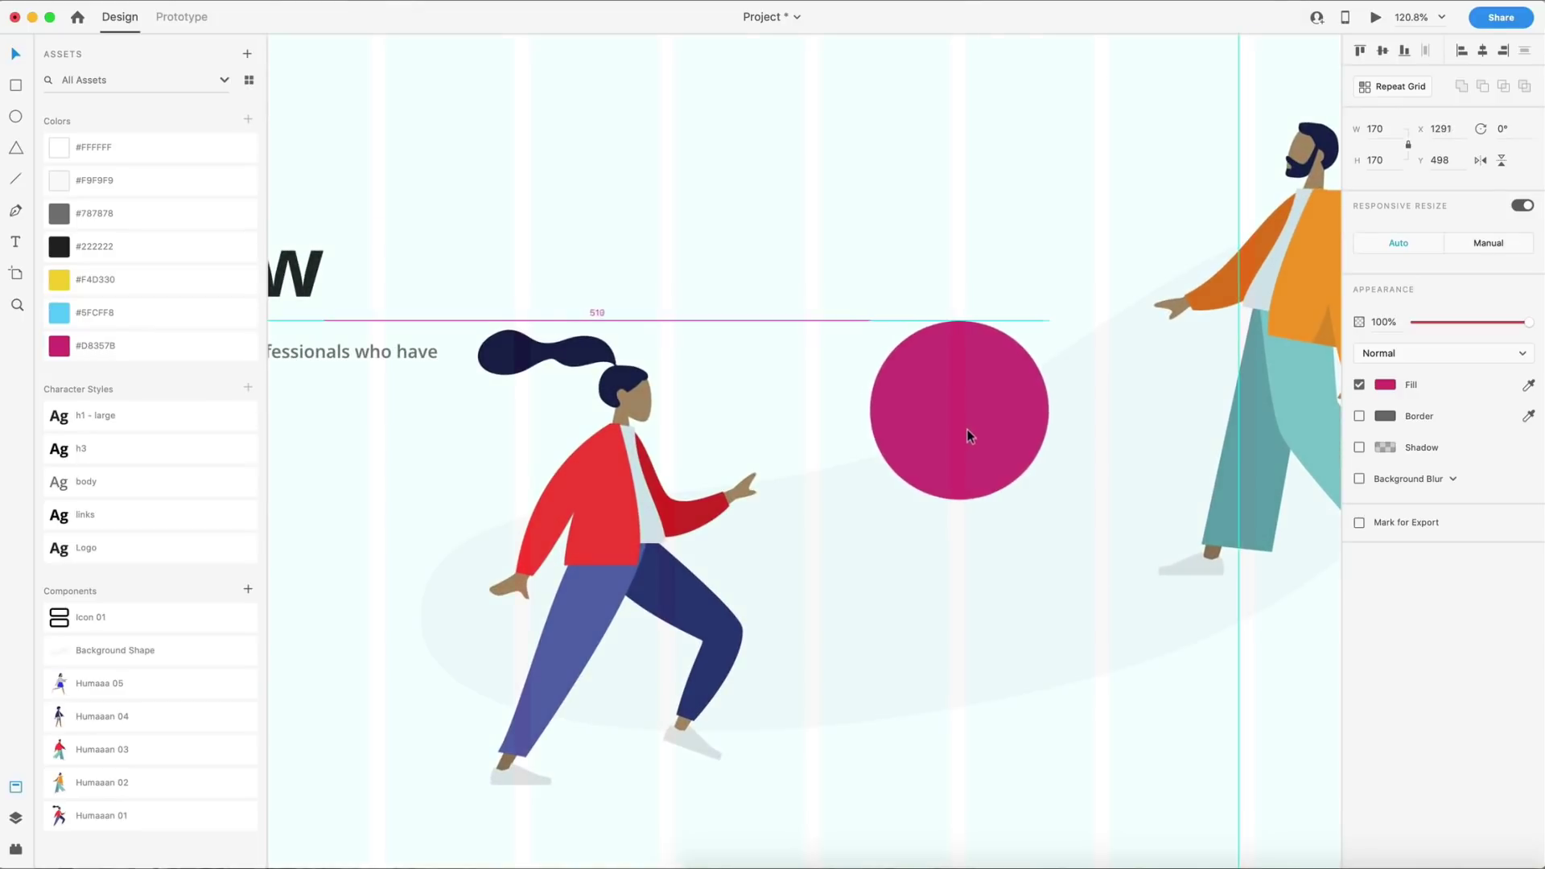
{"action": "scroll", "coordinate": [1101, 450], "scroll_direction": "down", "scroll_amount": 5}
{"action": "left_click", "coordinate": [1305, 559]}
{"action": "scroll", "coordinate": [1315, 564], "scroll_direction": "right", "scroll_amount": 3}
{"action": "scroll", "coordinate": [1315, 563], "scroll_direction": "down", "scroll_amount": 1}
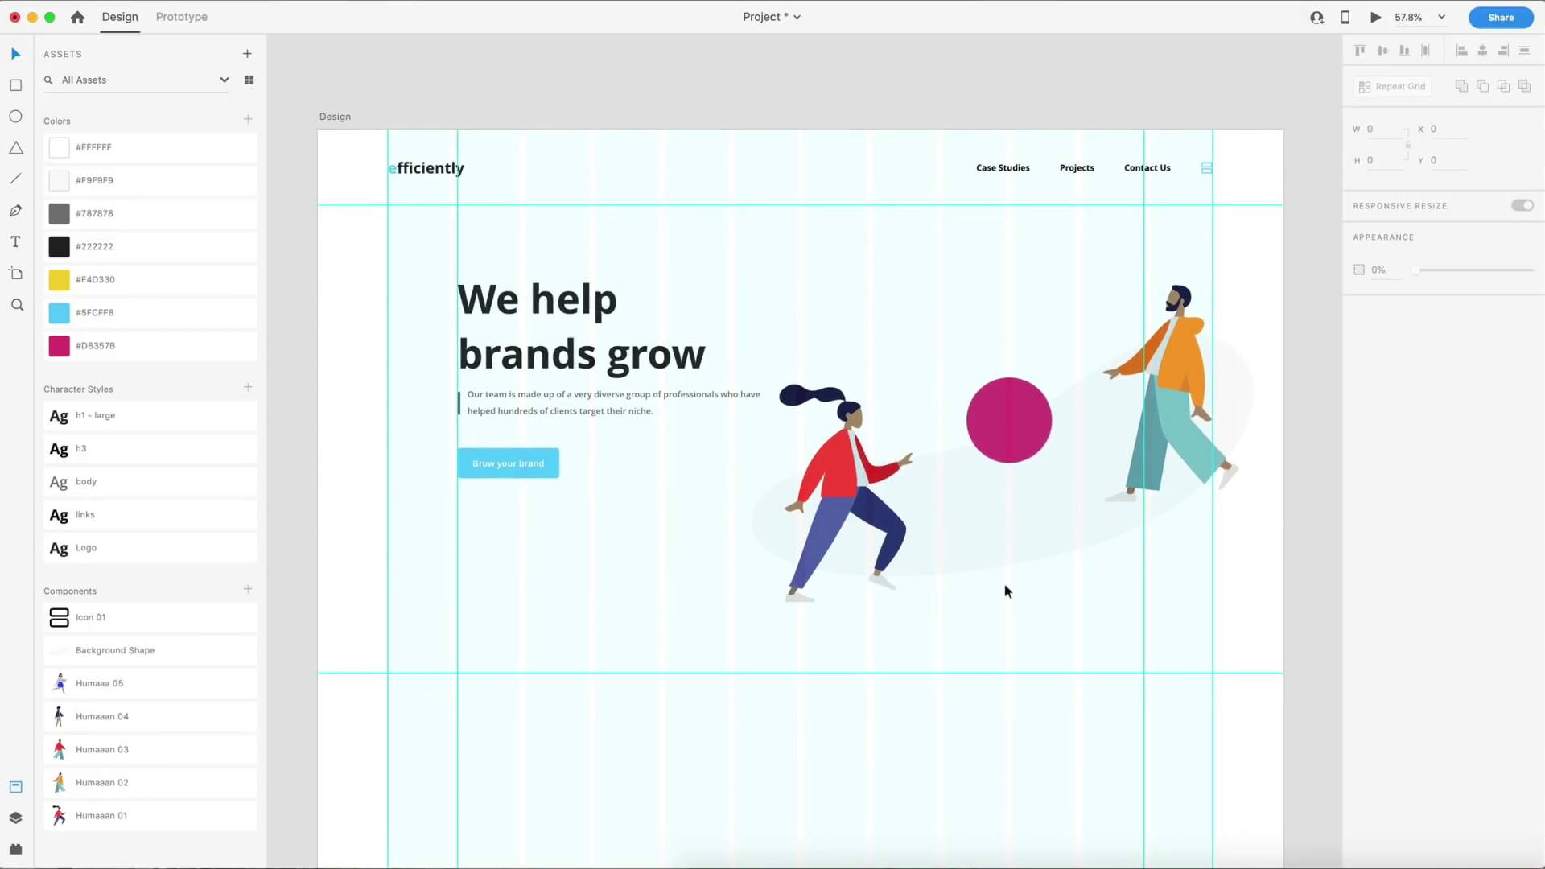
Draw a borderless 1920 by 400 rectangle below the horizontal guide at Y 1080 and fill it with #F9F9F9
{"action": "scroll", "coordinate": [1054, 497], "scroll_direction": "down", "scroll_amount": 2}
{"action": "scroll", "coordinate": [1055, 502], "scroll_direction": "down", "scroll_amount": 3}
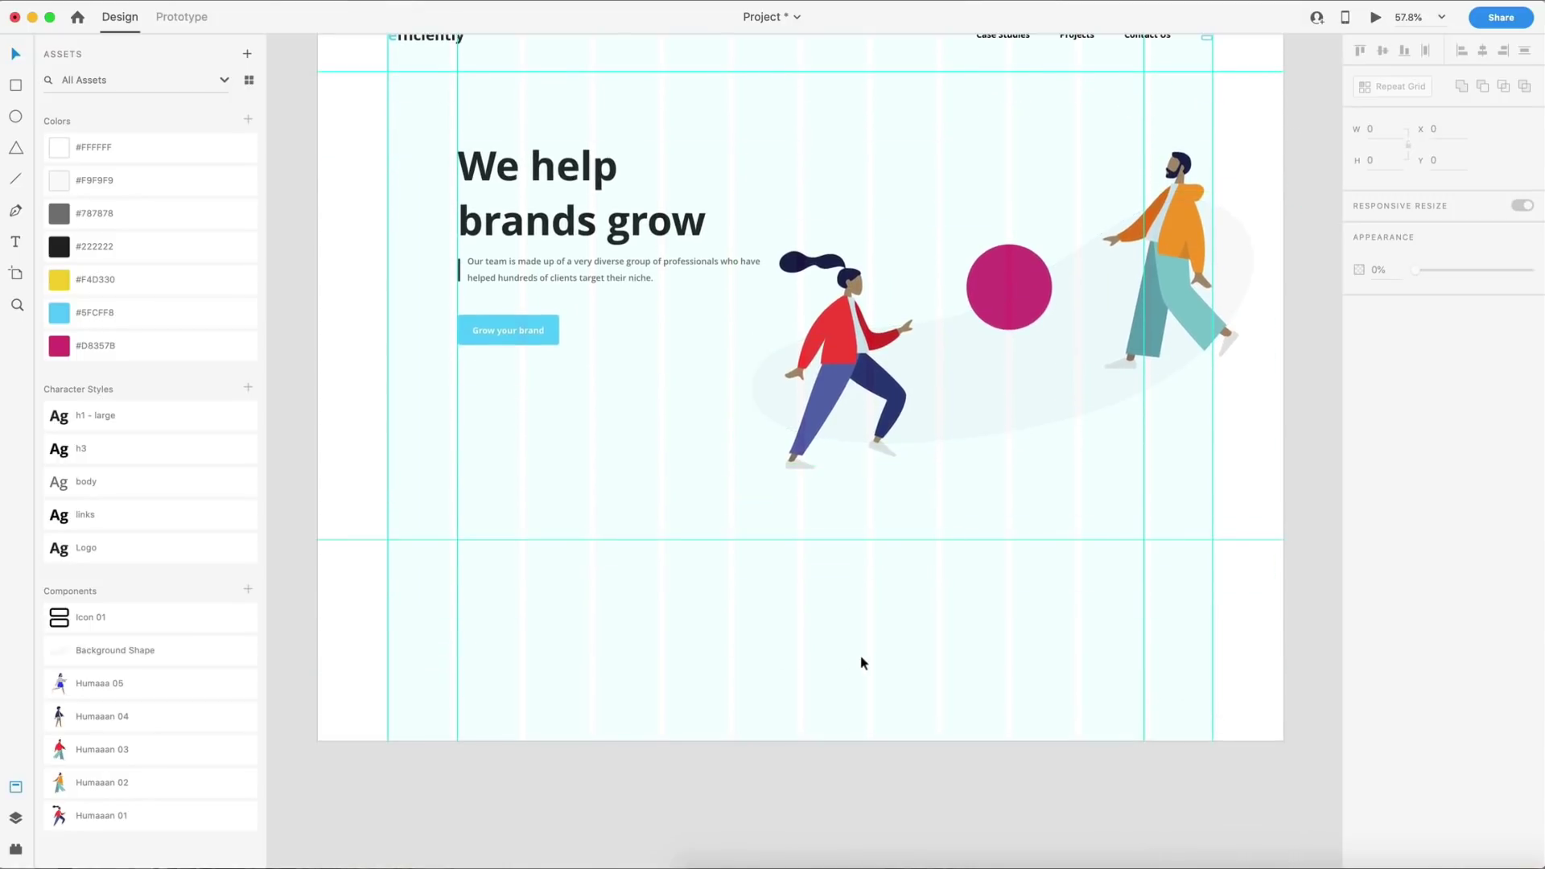
{"action": "scroll", "coordinate": [885, 644], "scroll_direction": "down", "scroll_amount": 2}
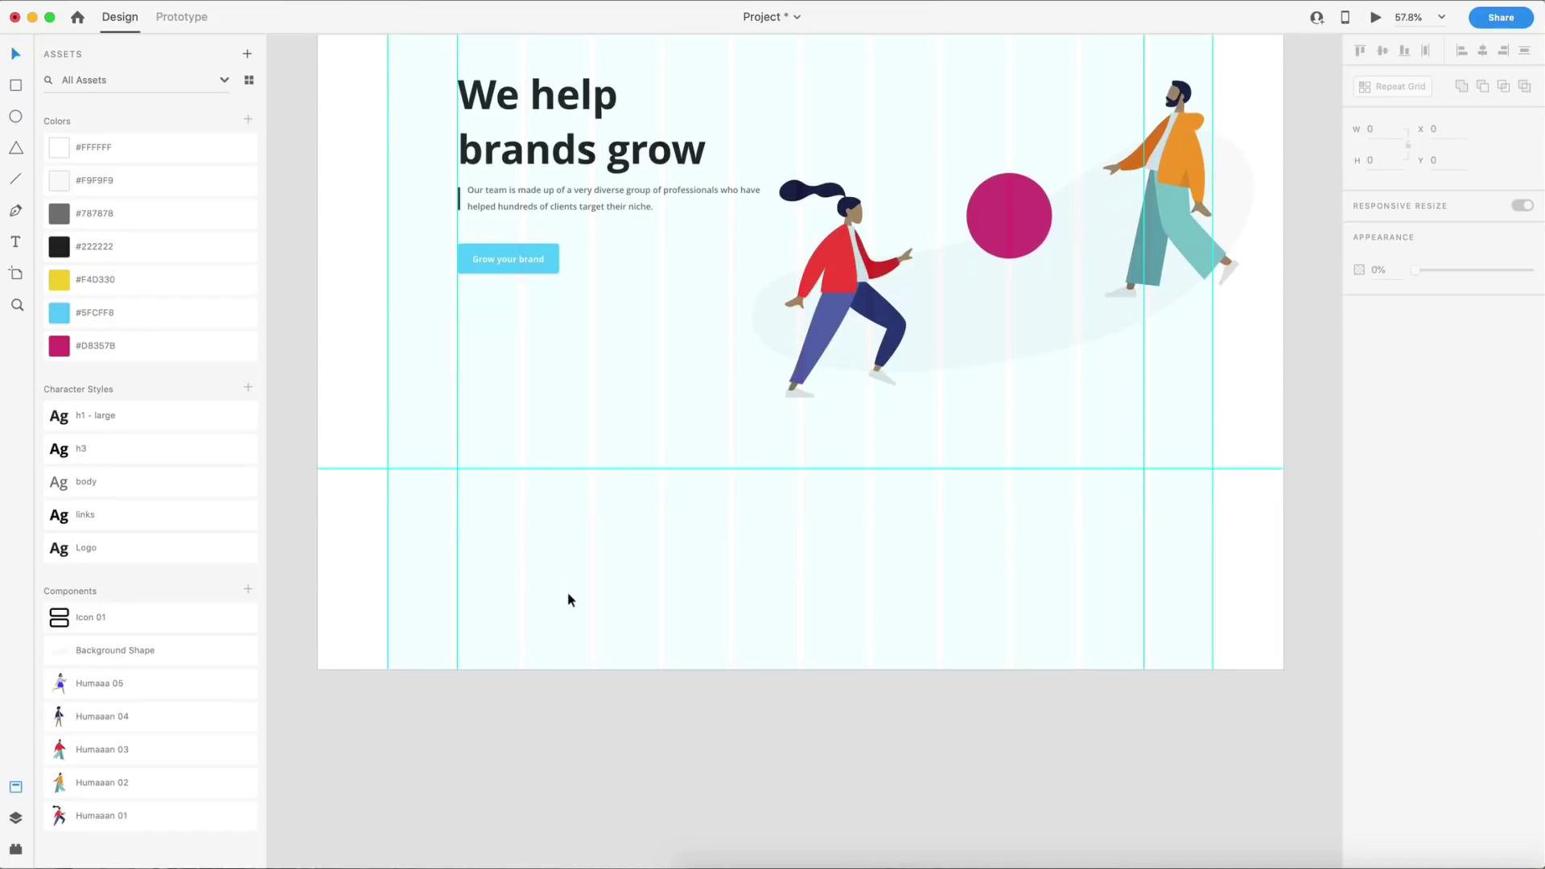
{"action": "left_click", "coordinate": [15, 86]}
{"action": "left_click_drag", "start_coordinate": [319, 470], "coordinate": [1285, 673]}
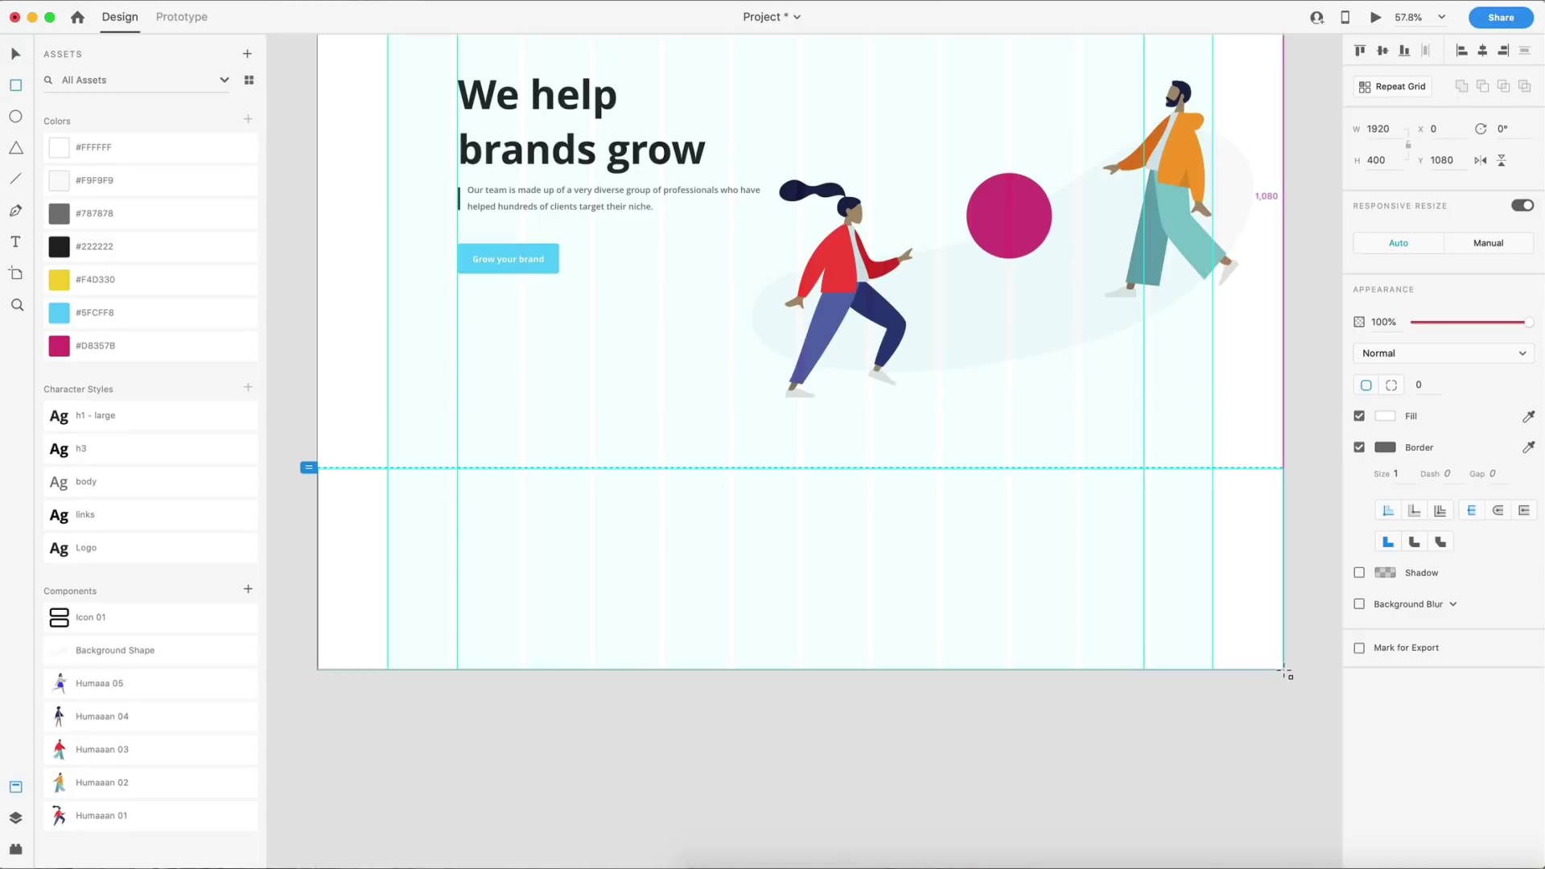
{"action": "scroll", "coordinate": [930, 636], "scroll_direction": "up", "scroll_amount": 2}
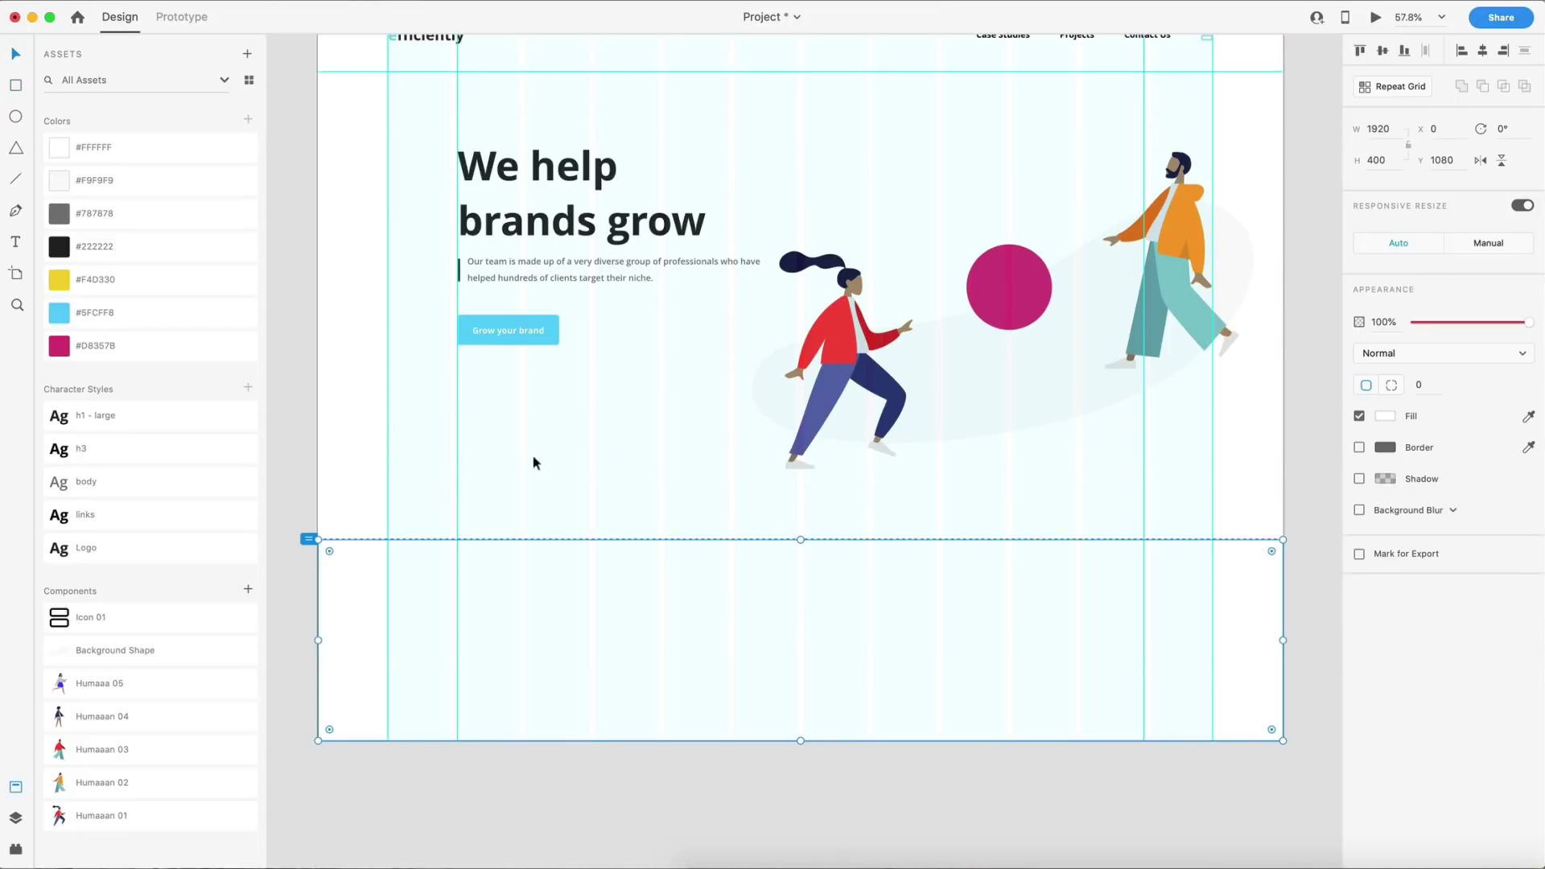
{"action": "left_click", "coordinate": [109, 184]}
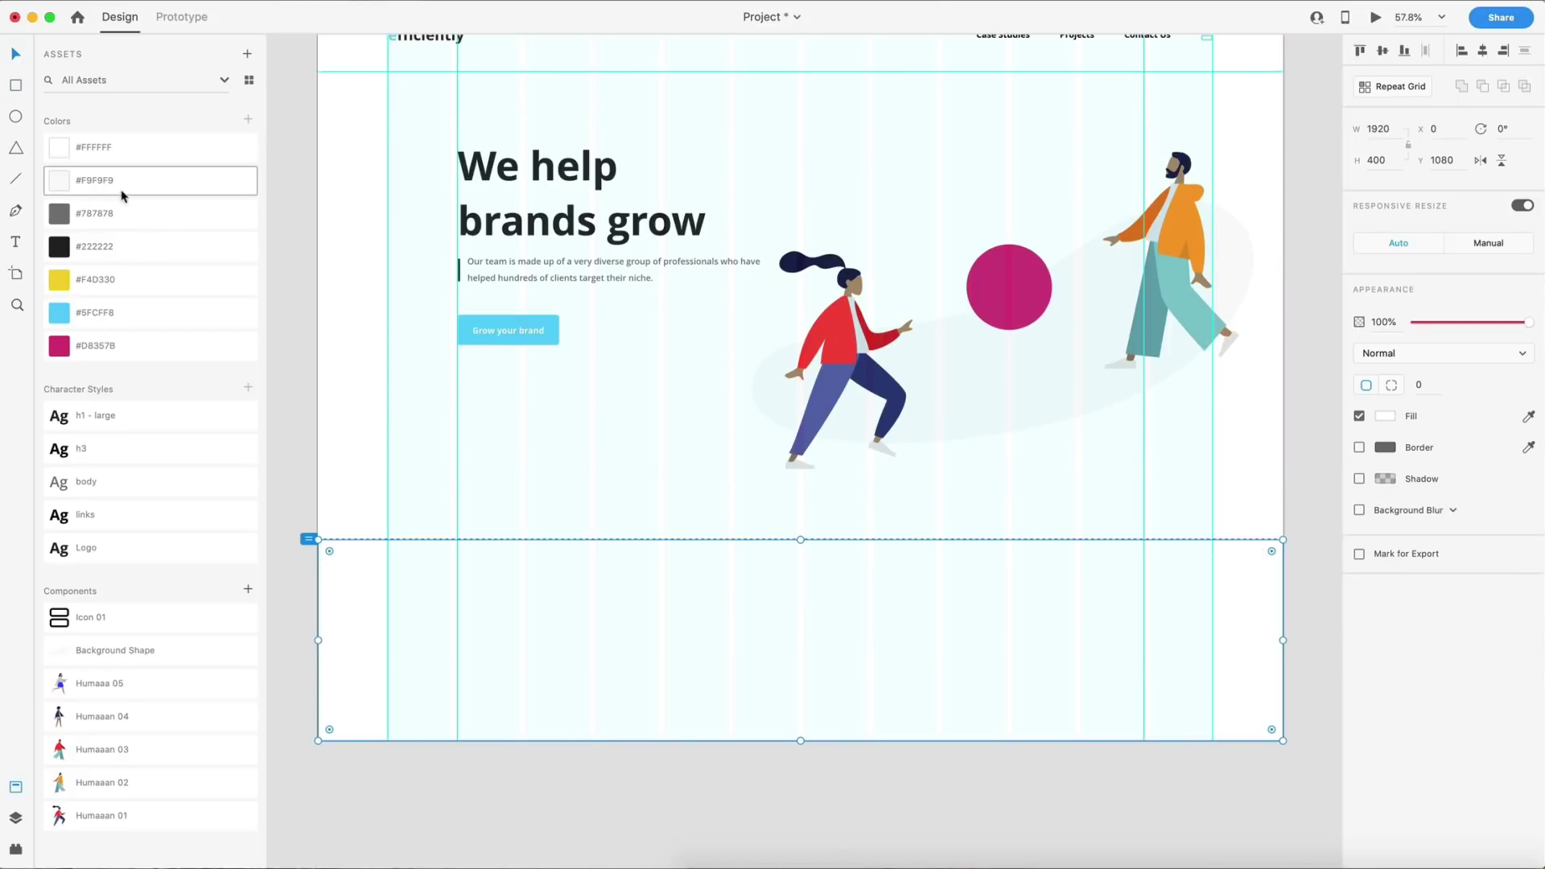
{"action": "left_click", "coordinate": [189, 188]}
{"action": "left_click", "coordinate": [640, 338]}
Draw a rectangle in the grey section at X 278, Y 1150 and set its size to 150 by 220
{"action": "scroll", "coordinate": [641, 338], "scroll_direction": "down", "scroll_amount": 2}
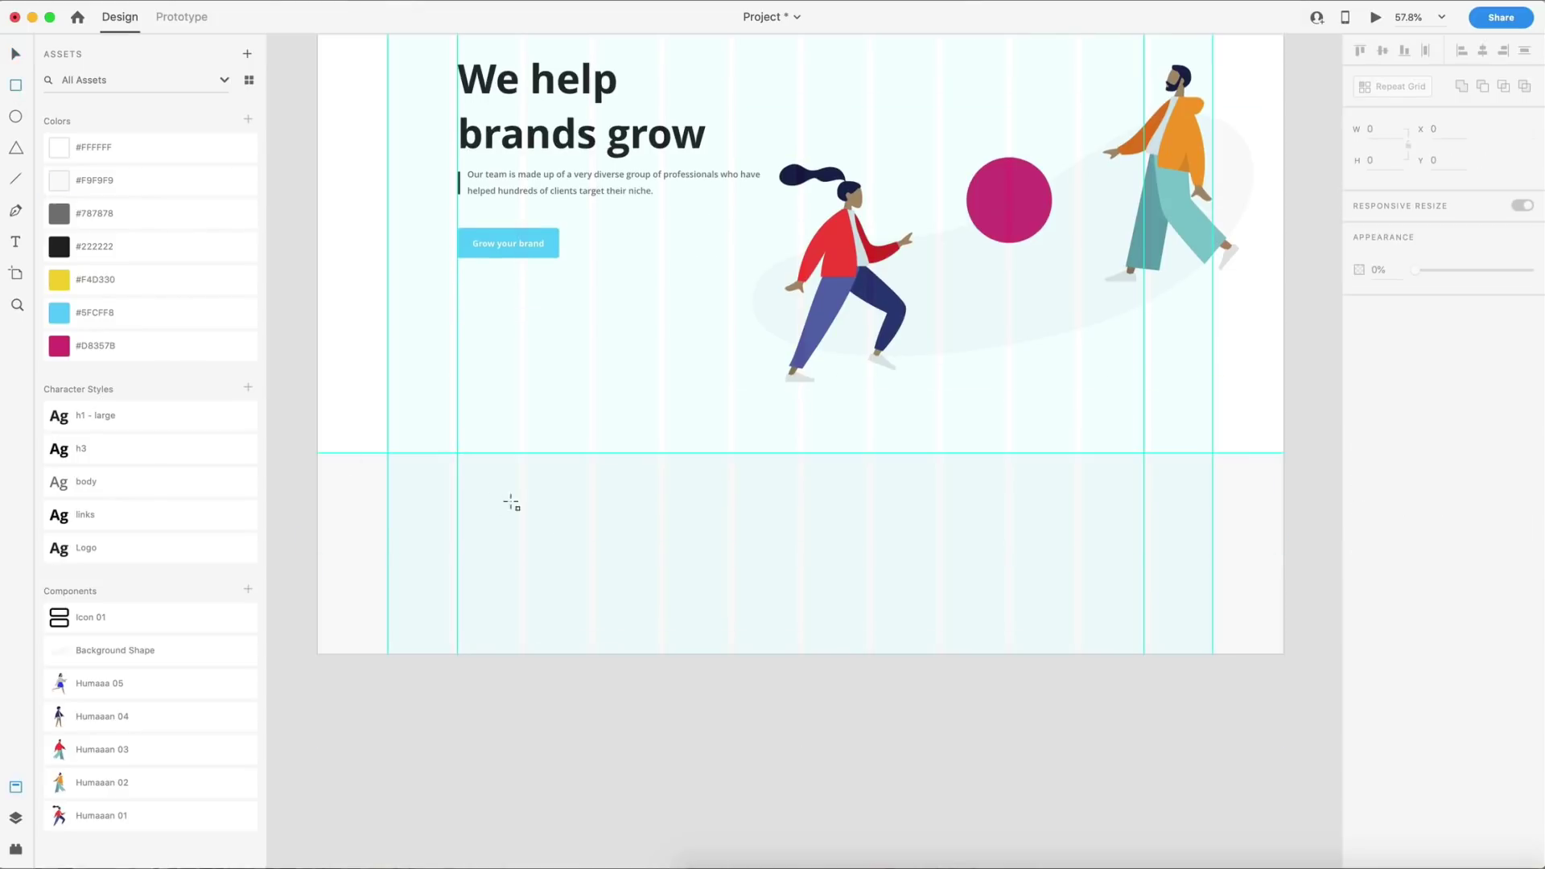
{"action": "left_click_drag", "start_coordinate": [457, 487], "coordinate": [567, 617]}
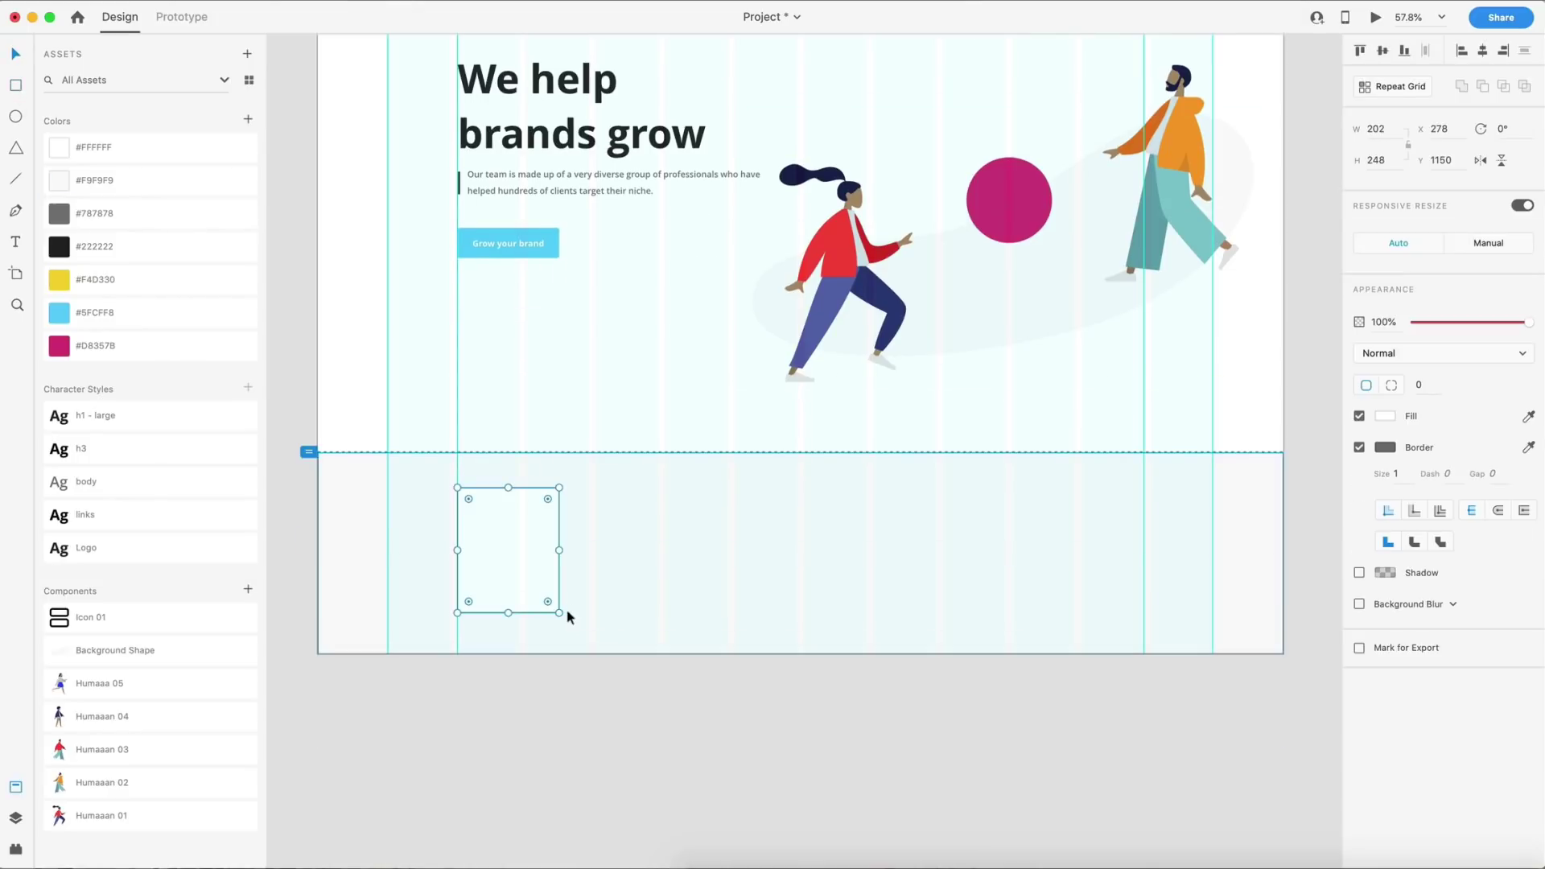
{"action": "scroll", "coordinate": [568, 617], "scroll_direction": "up", "scroll_amount": 3}
{"action": "scroll", "coordinate": [660, 548], "scroll_direction": "left", "scroll_amount": 2}
{"action": "left_click", "coordinate": [1391, 125]}
{"action": "type", "text": "150"}
{"action": "key", "text": "Tab"}
{"action": "type", "text": "220"}
{"action": "key", "text": "Return"}
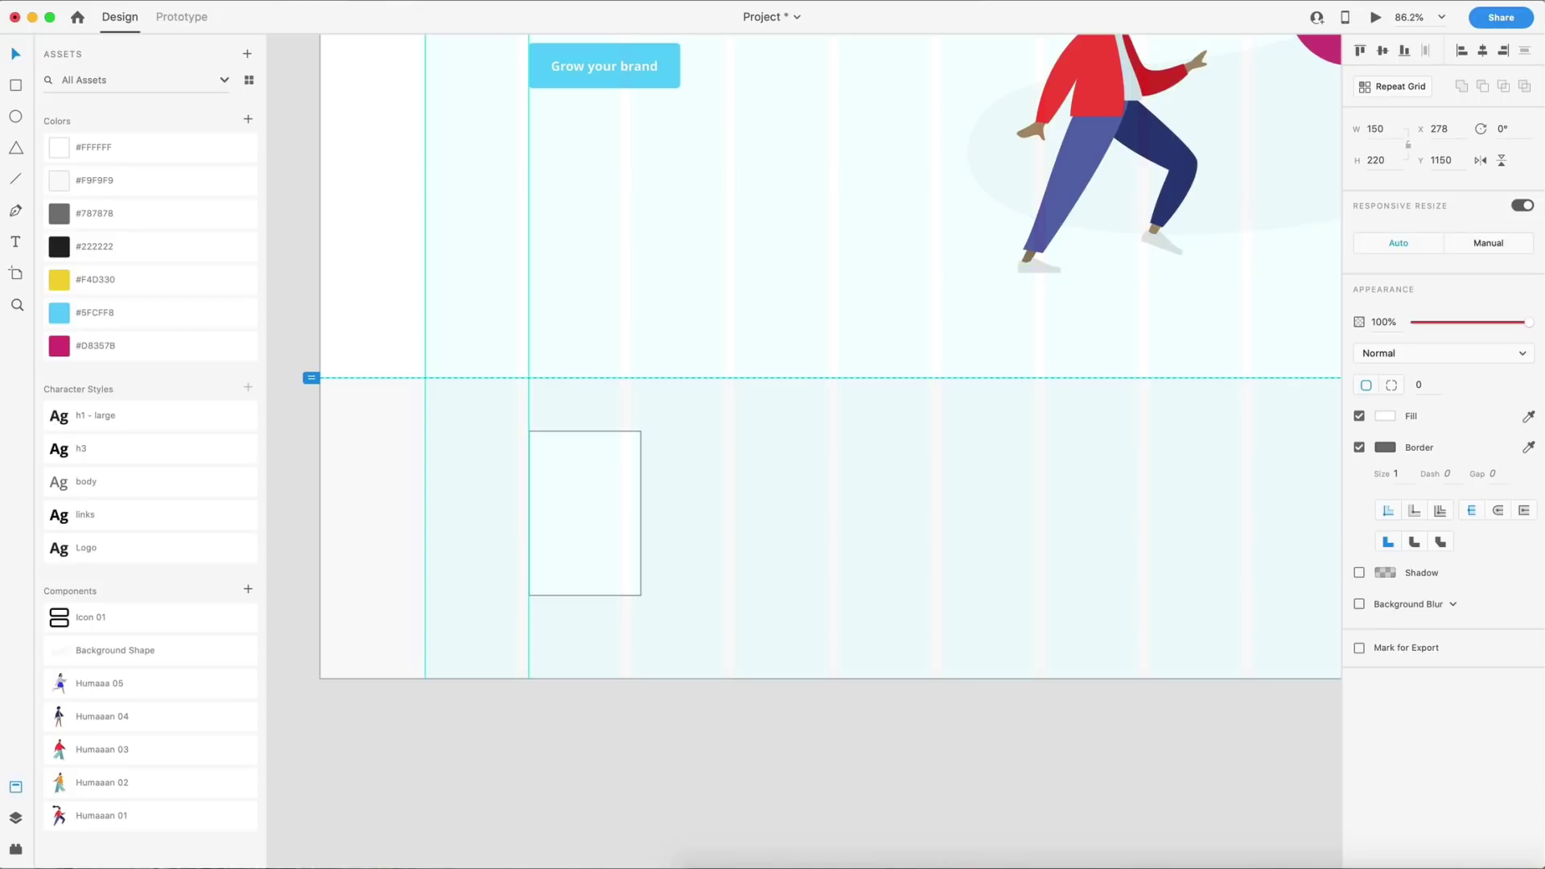
Remove the small rectangle's border, fill it with #5FCFF8, and round its corners to 15
{"action": "left_click", "coordinate": [1358, 447]}
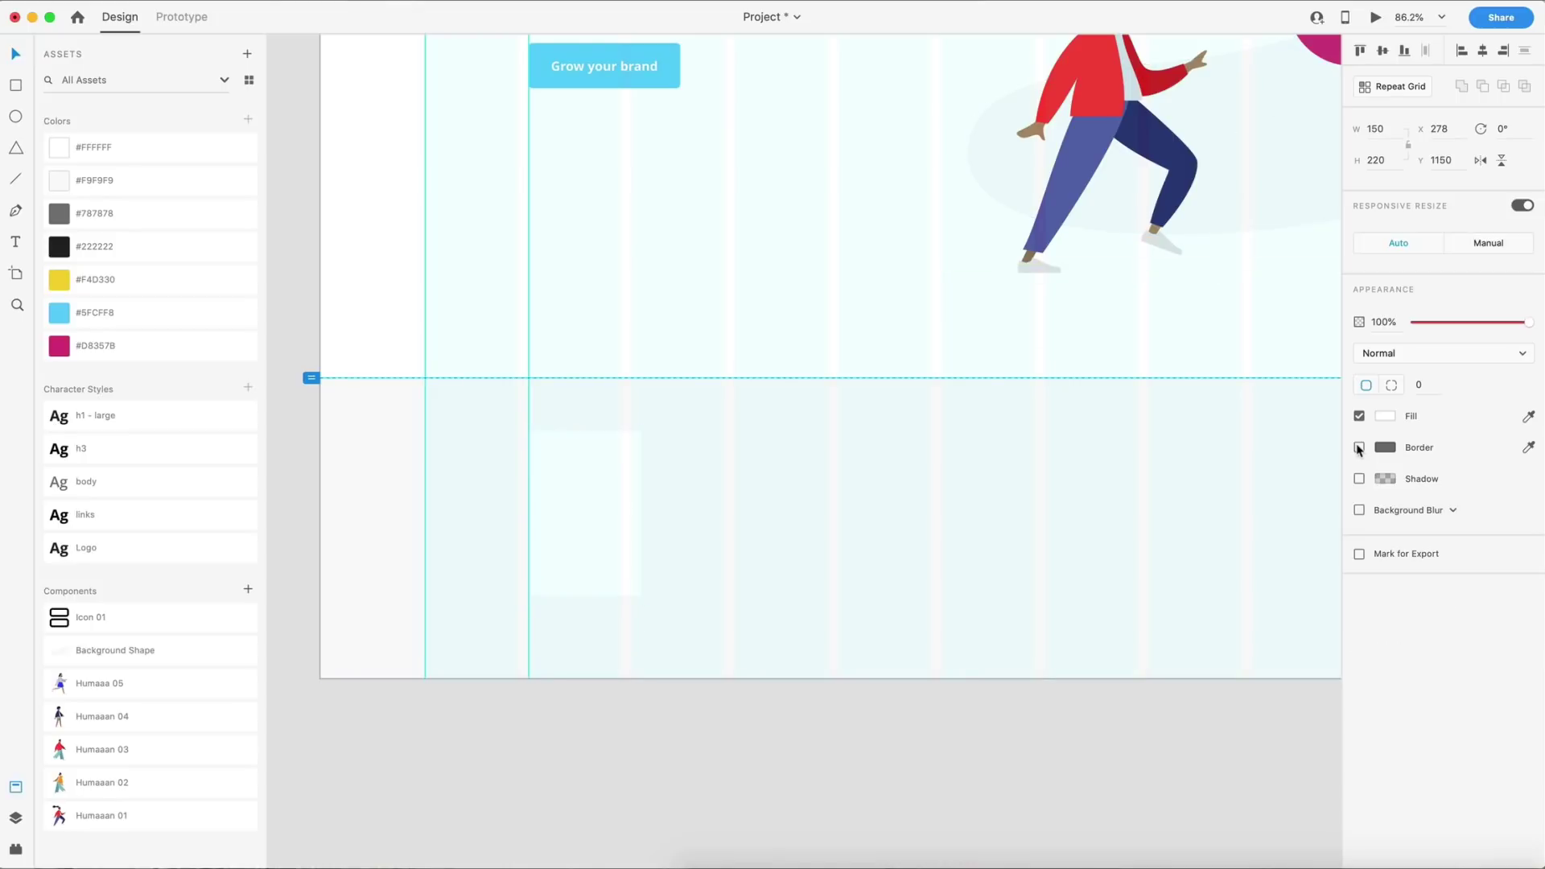
{"action": "scroll", "coordinate": [773, 483], "scroll_direction": "up", "scroll_amount": 5}
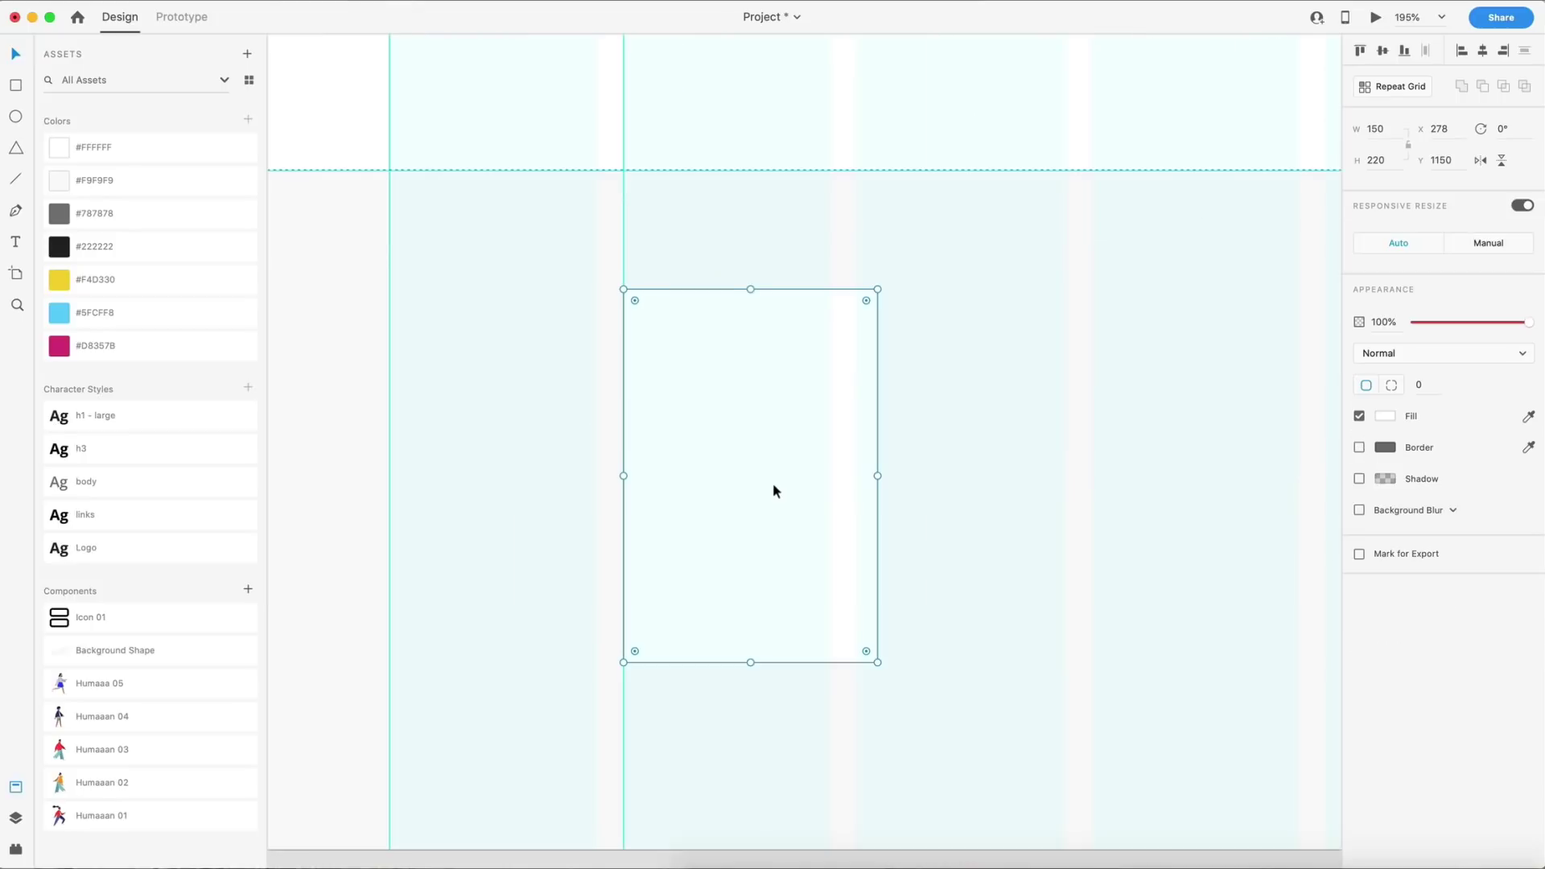
{"action": "left_click", "coordinate": [170, 319]}
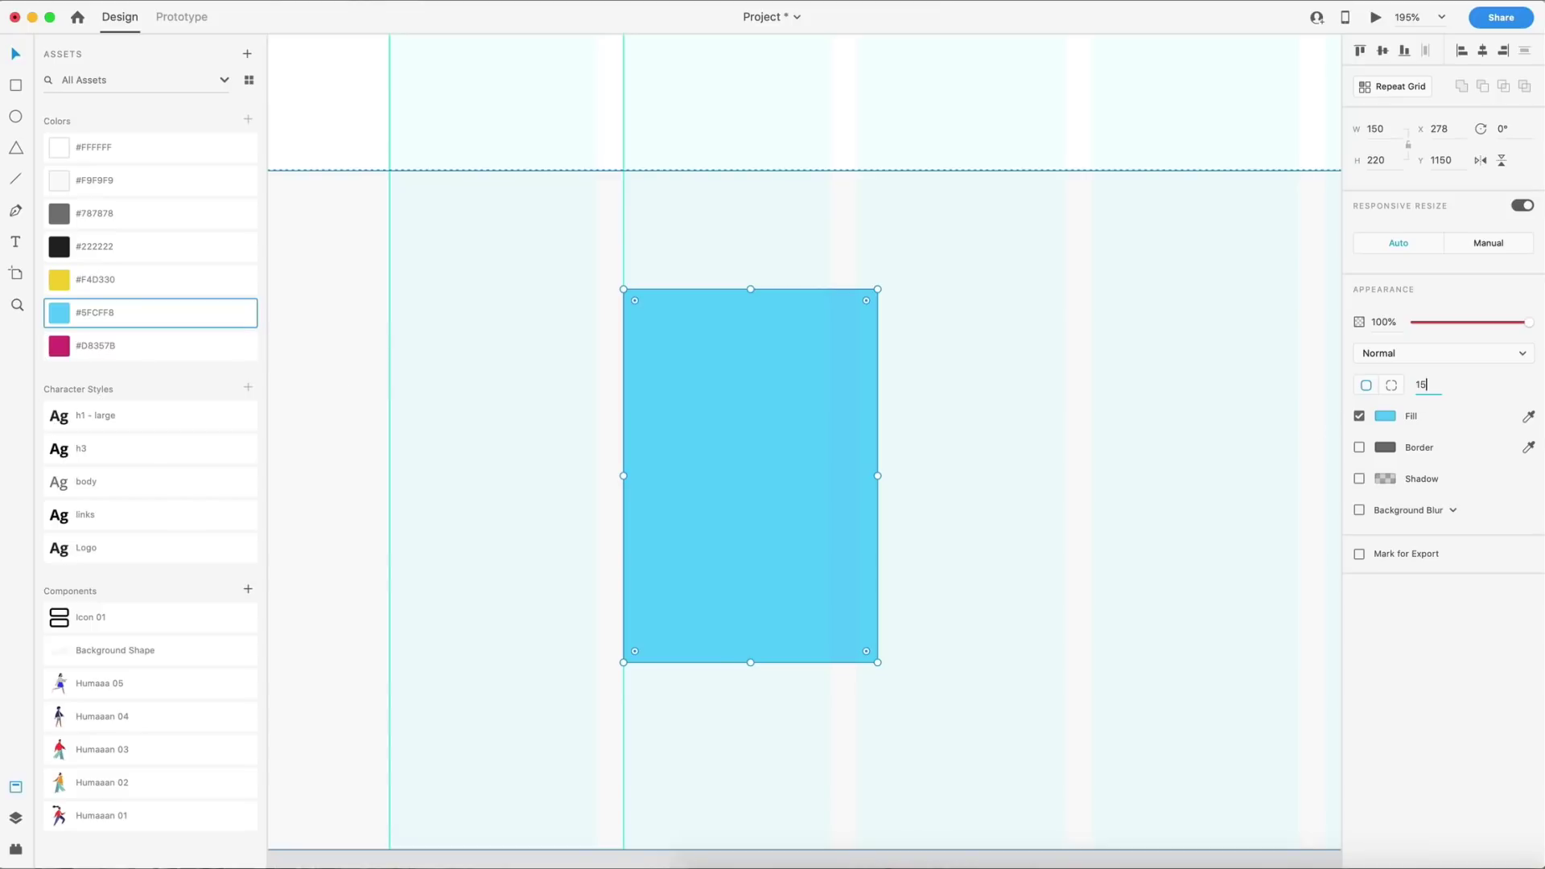
{"action": "type", "text": "15"}
{"action": "key", "text": "Return"}
Place the Humaaan 03 component over the blue card and mask it to the card's rounded shape, keeping the blue background
{"action": "left_click_drag", "start_coordinate": [105, 749], "coordinate": [684, 581]}
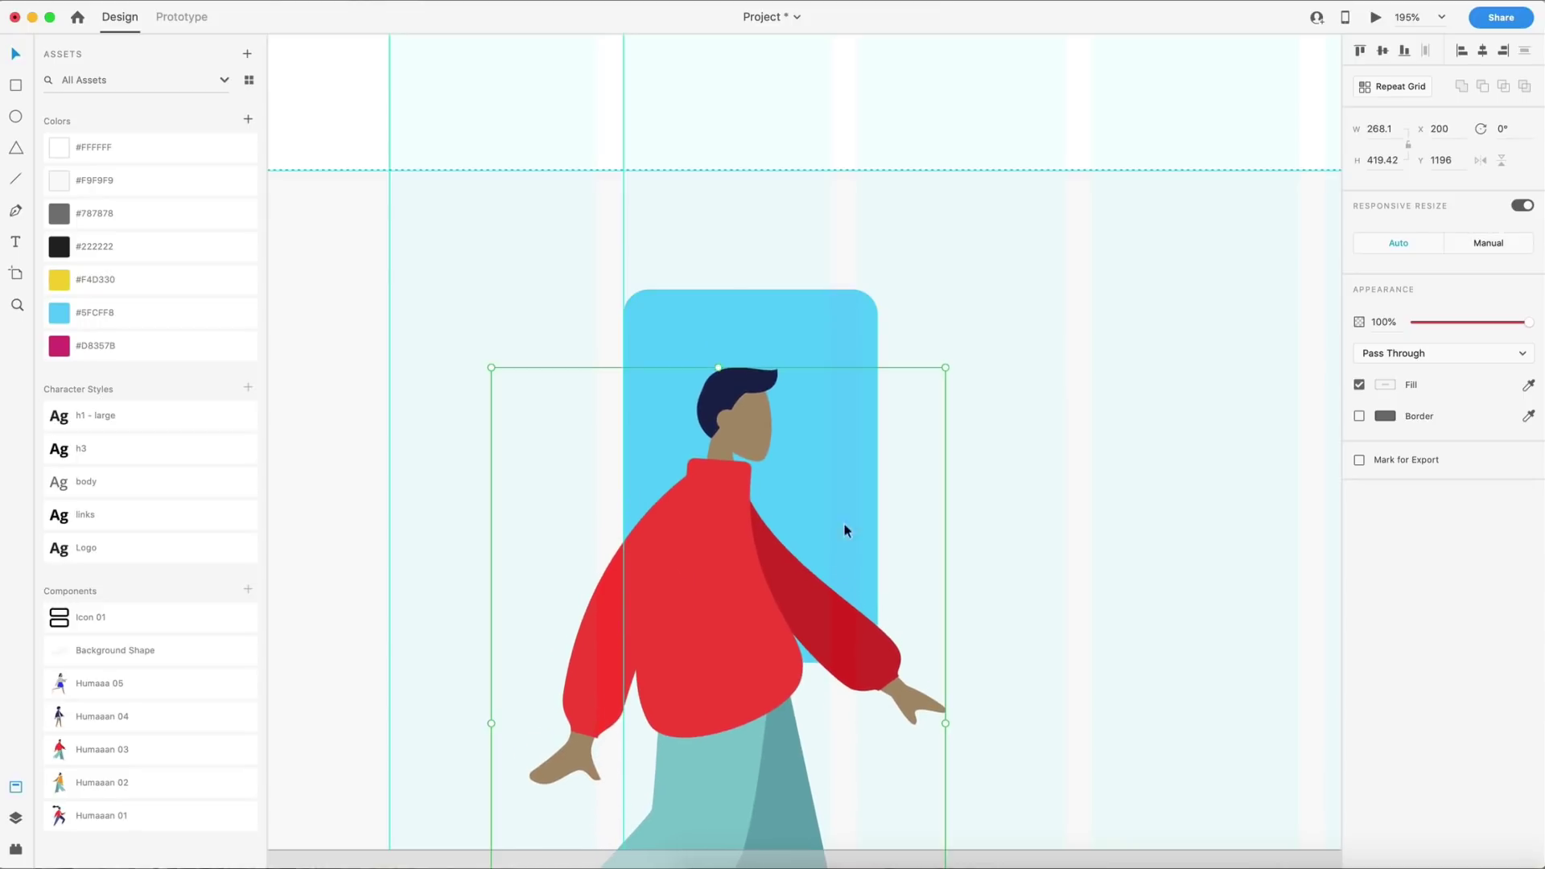
{"action": "left_click", "coordinate": [744, 324]}
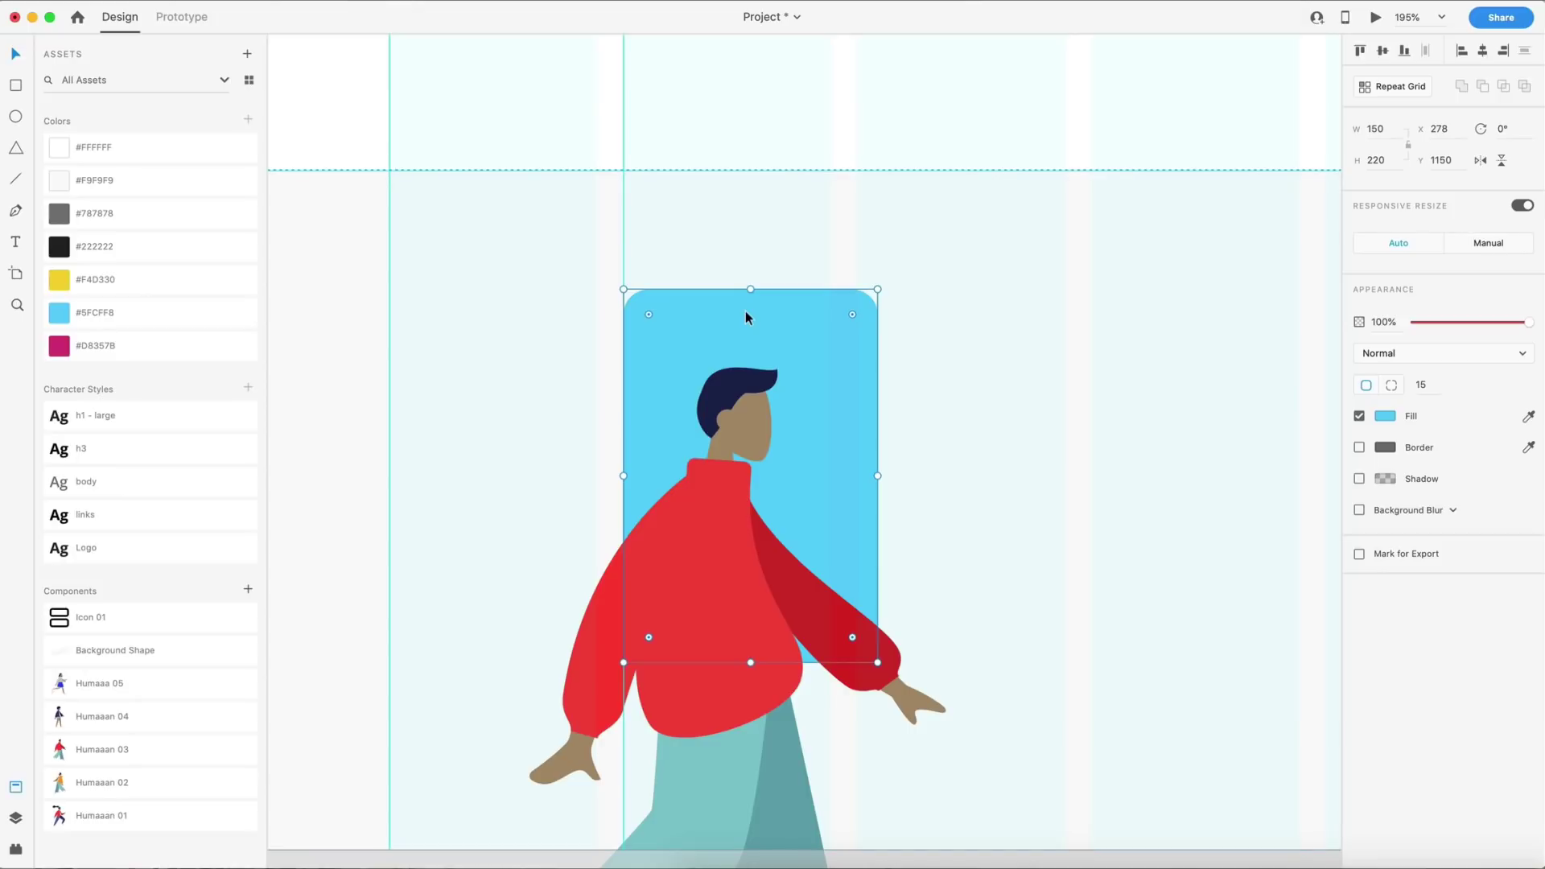
{"action": "key", "text": "super+shift+bracketright"}
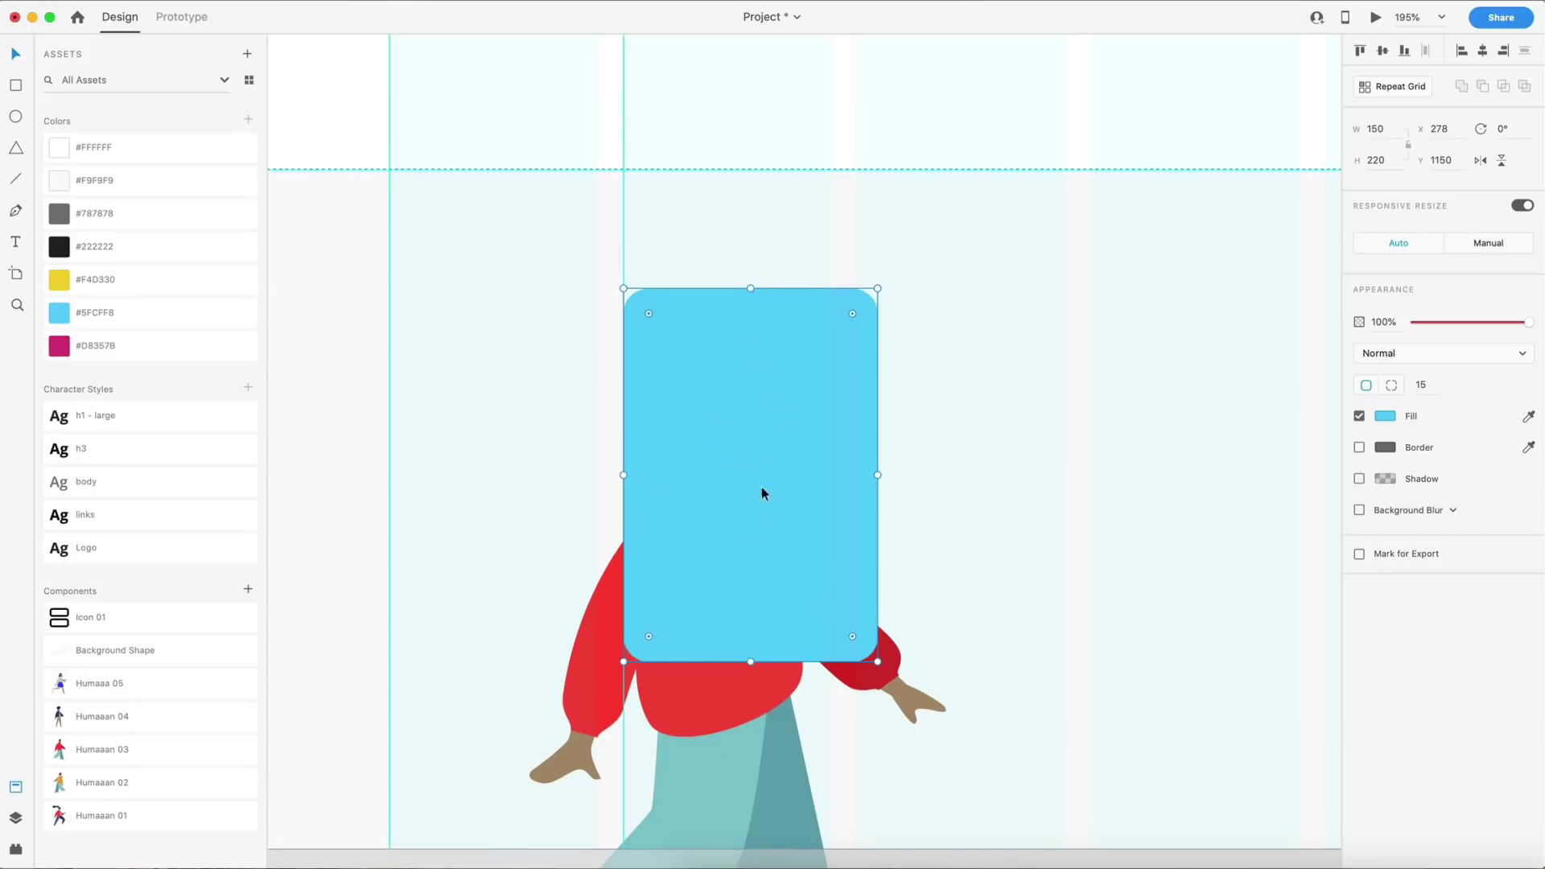
{"action": "left_click", "coordinate": [694, 755], "text": "shift"}
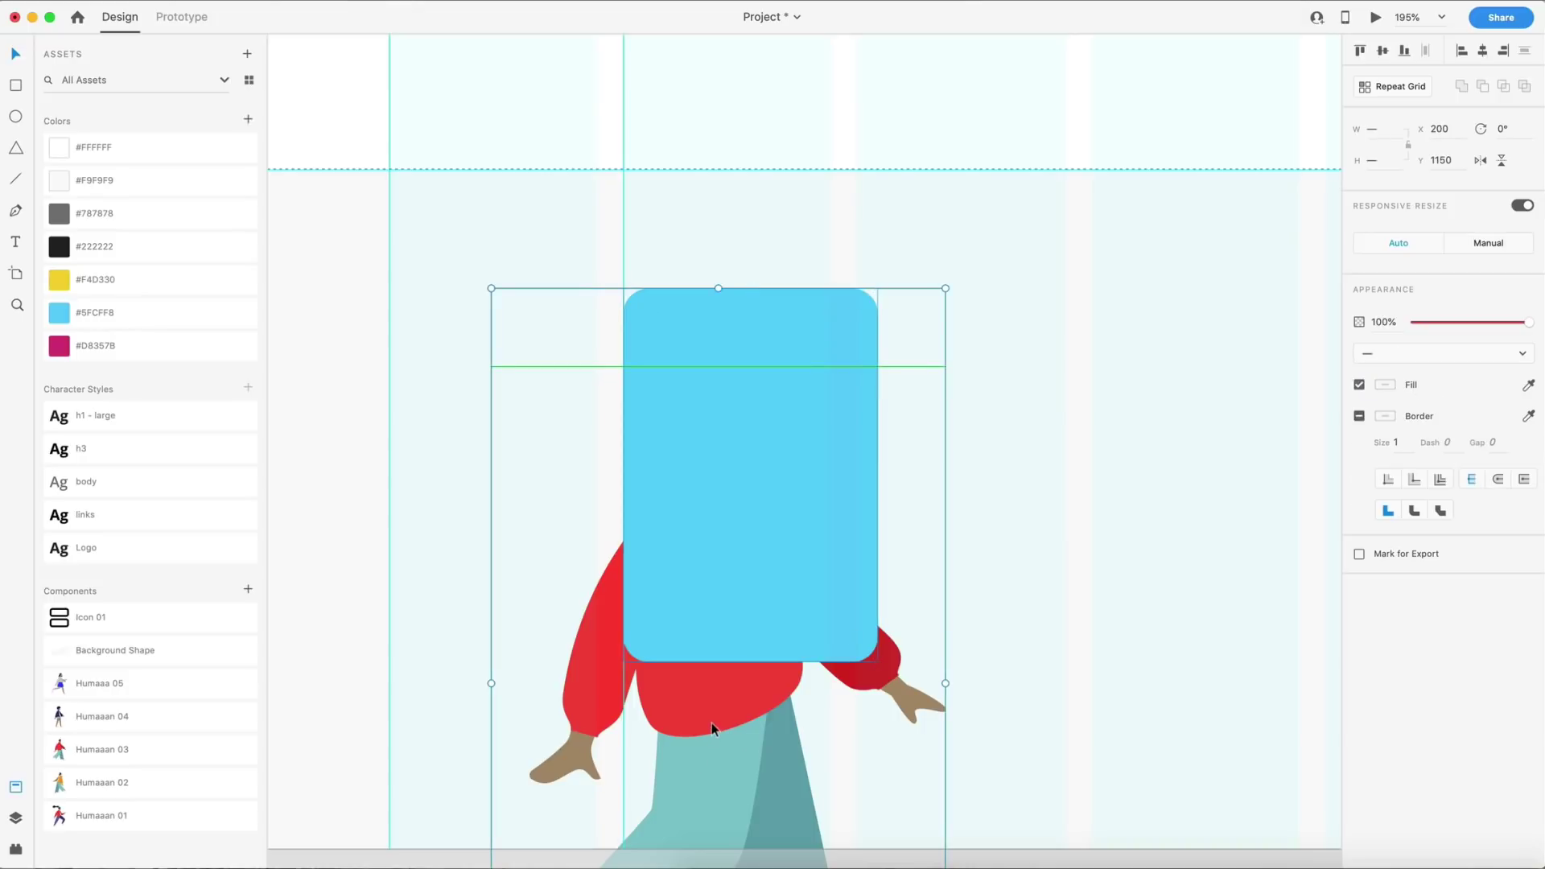
{"action": "key", "text": "super+shift+m"}
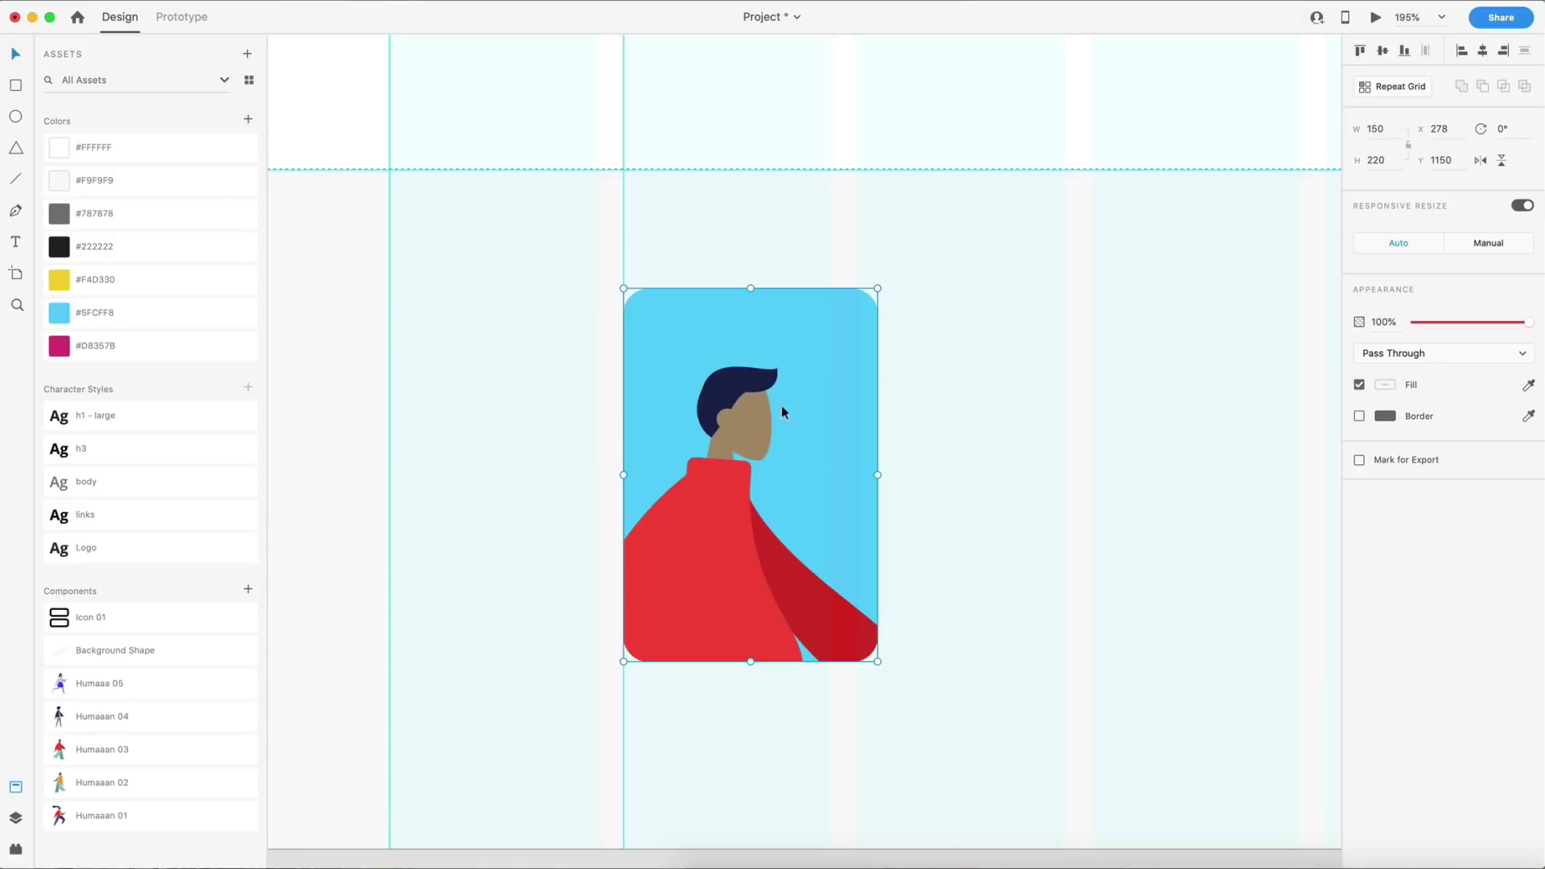
Move the complete portrait card down to Y 1158, keeping it at X 278
{"action": "scroll", "coordinate": [829, 512], "scroll_direction": "down", "scroll_amount": 5}
{"action": "left_click_drag", "start_coordinate": [883, 818], "coordinate": [555, 480]}
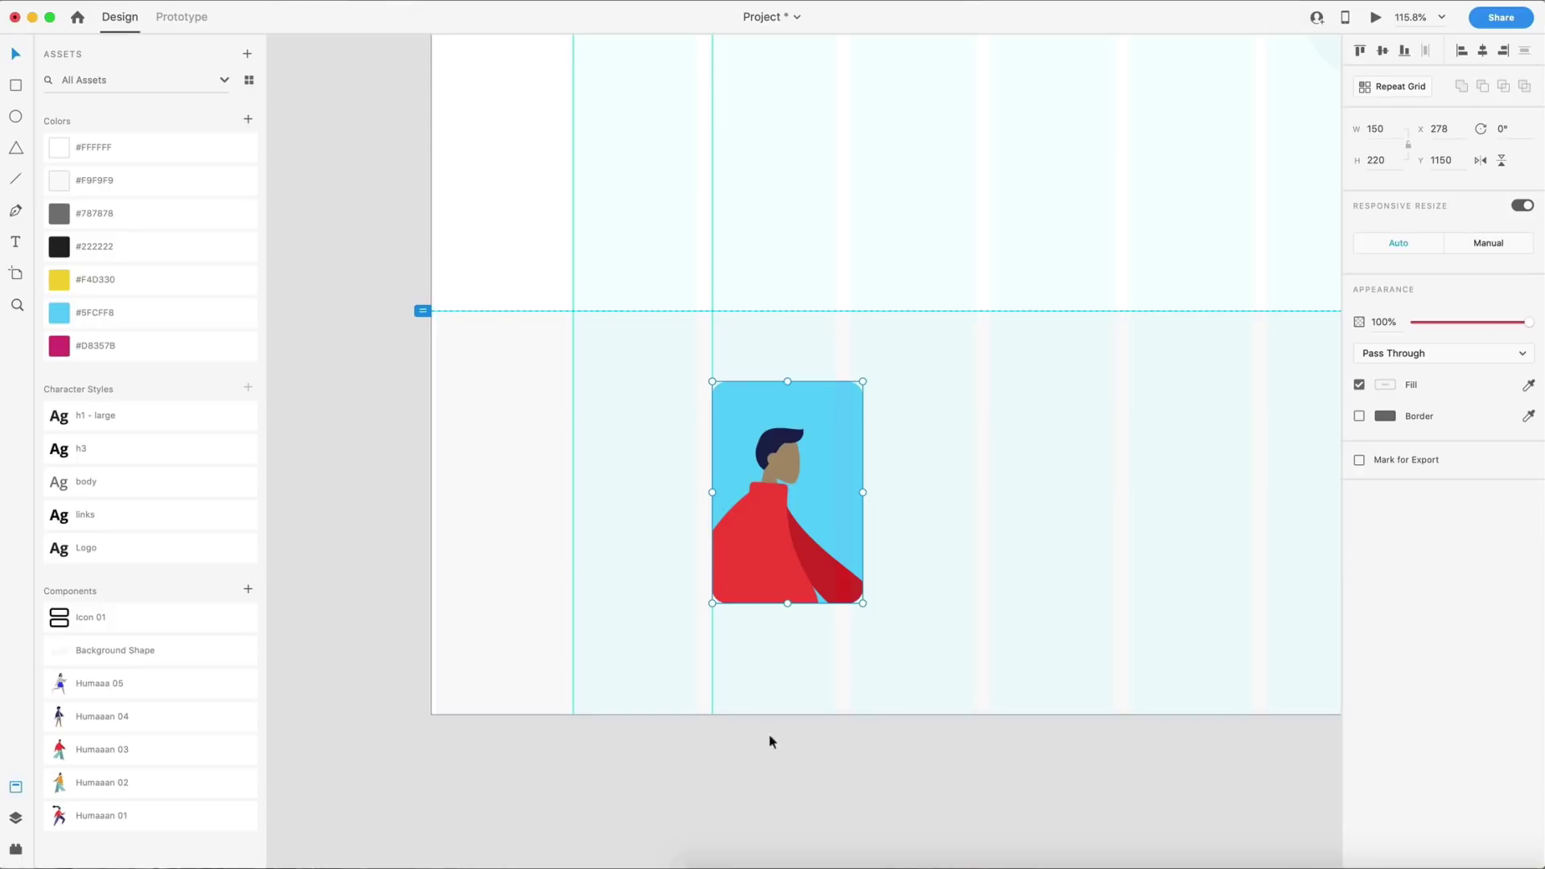
{"action": "left_click_drag", "start_coordinate": [787, 515], "coordinate": [768, 458]}
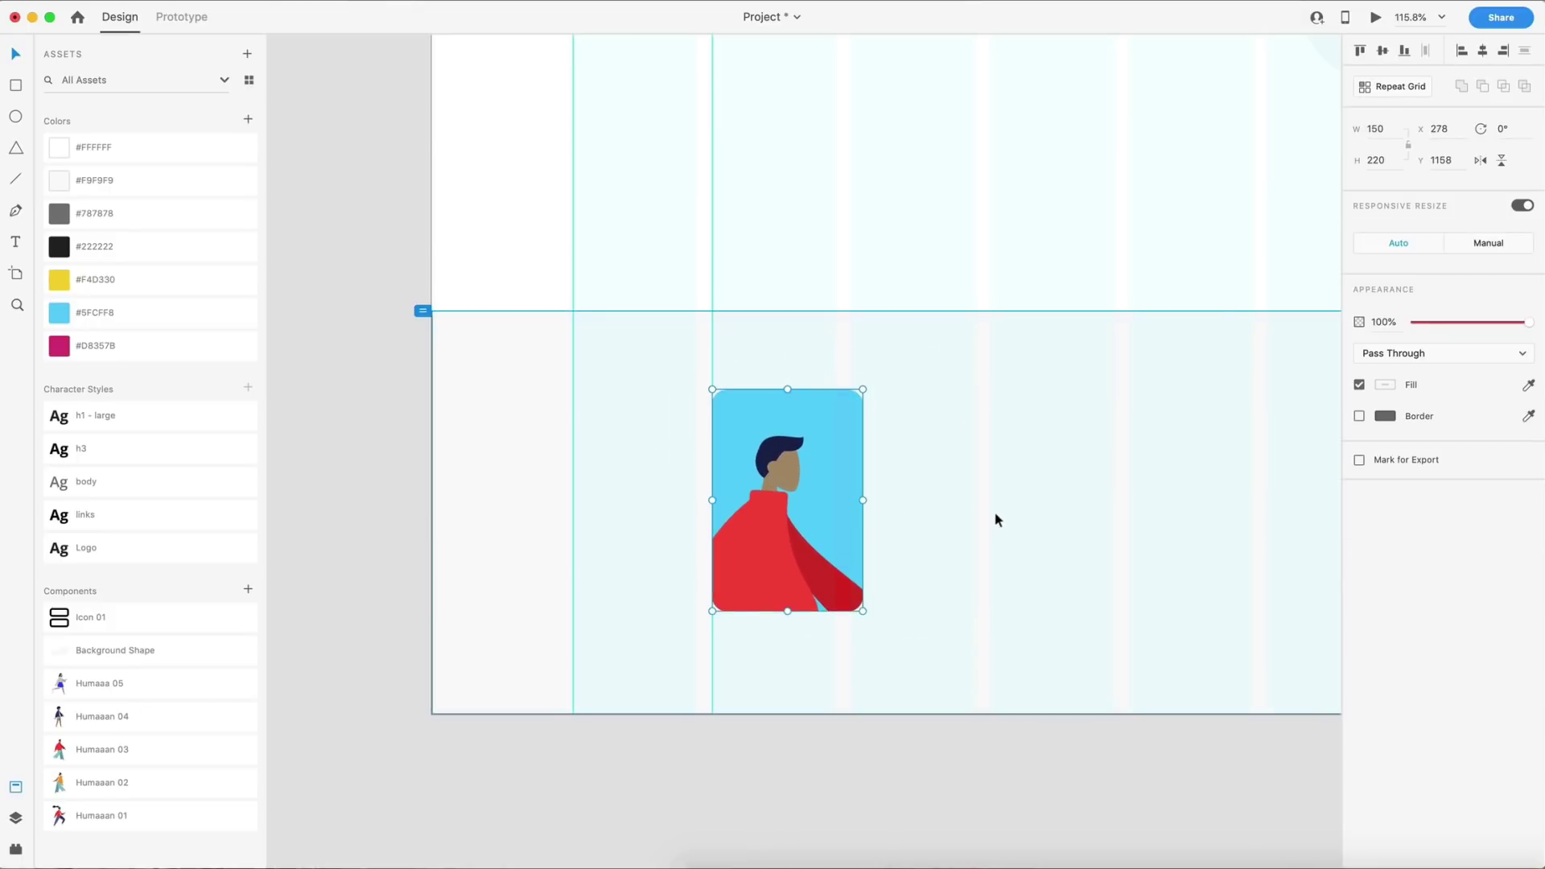
Add the point text "367" beside the upper half of the portrait card
{"action": "scroll", "coordinate": [909, 515], "scroll_direction": "right", "scroll_amount": 5}
{"action": "scroll", "coordinate": [748, 482], "scroll_direction": "up", "scroll_amount": 3}
{"action": "key", "text": "t"}
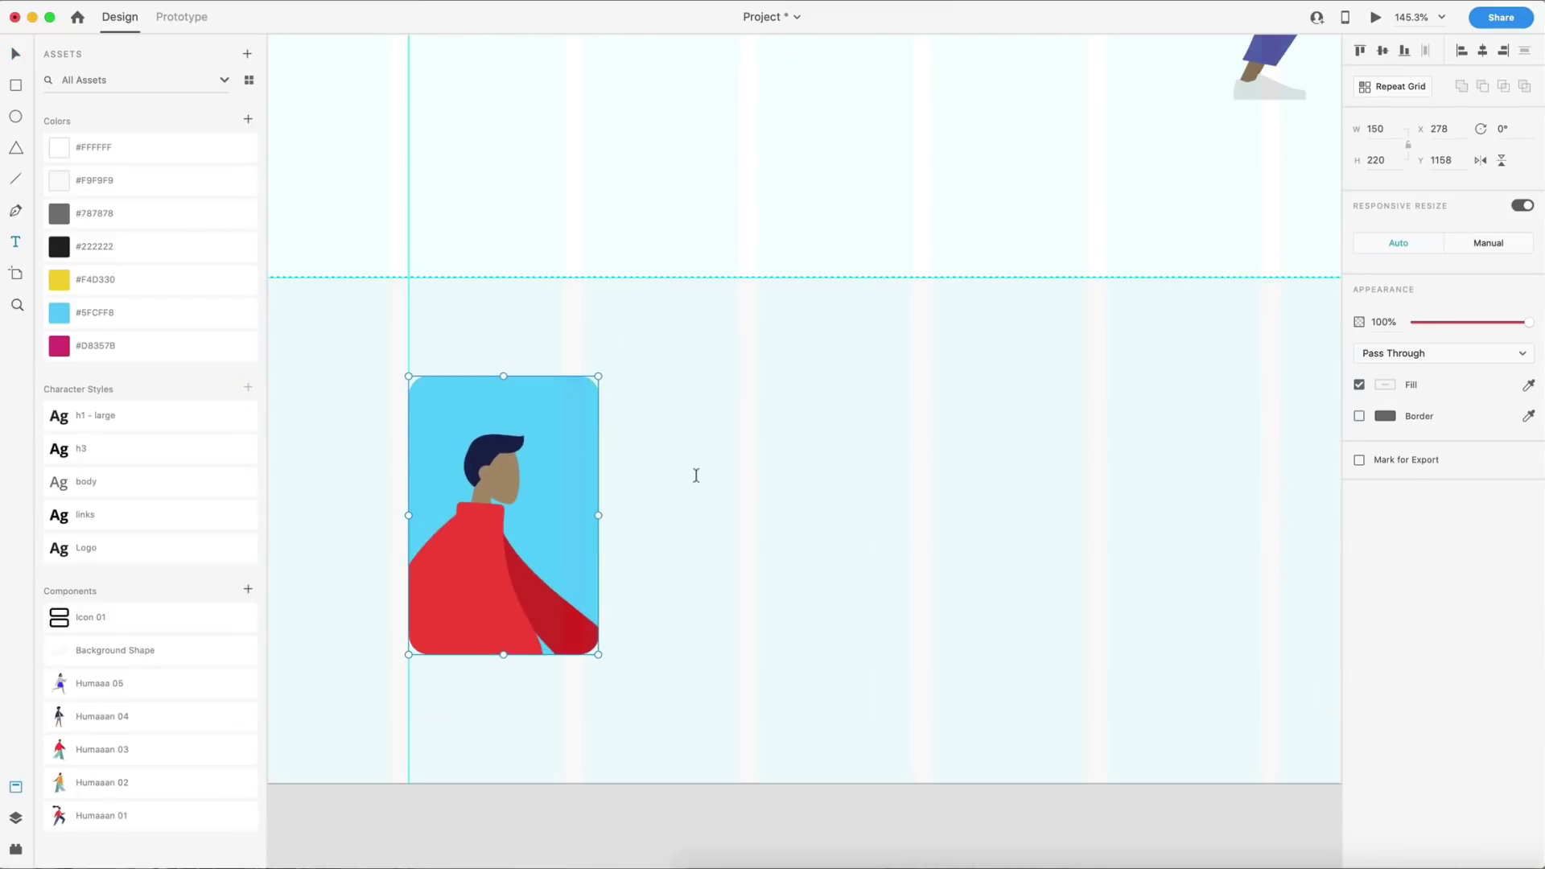
{"action": "left_click", "coordinate": [683, 462]}
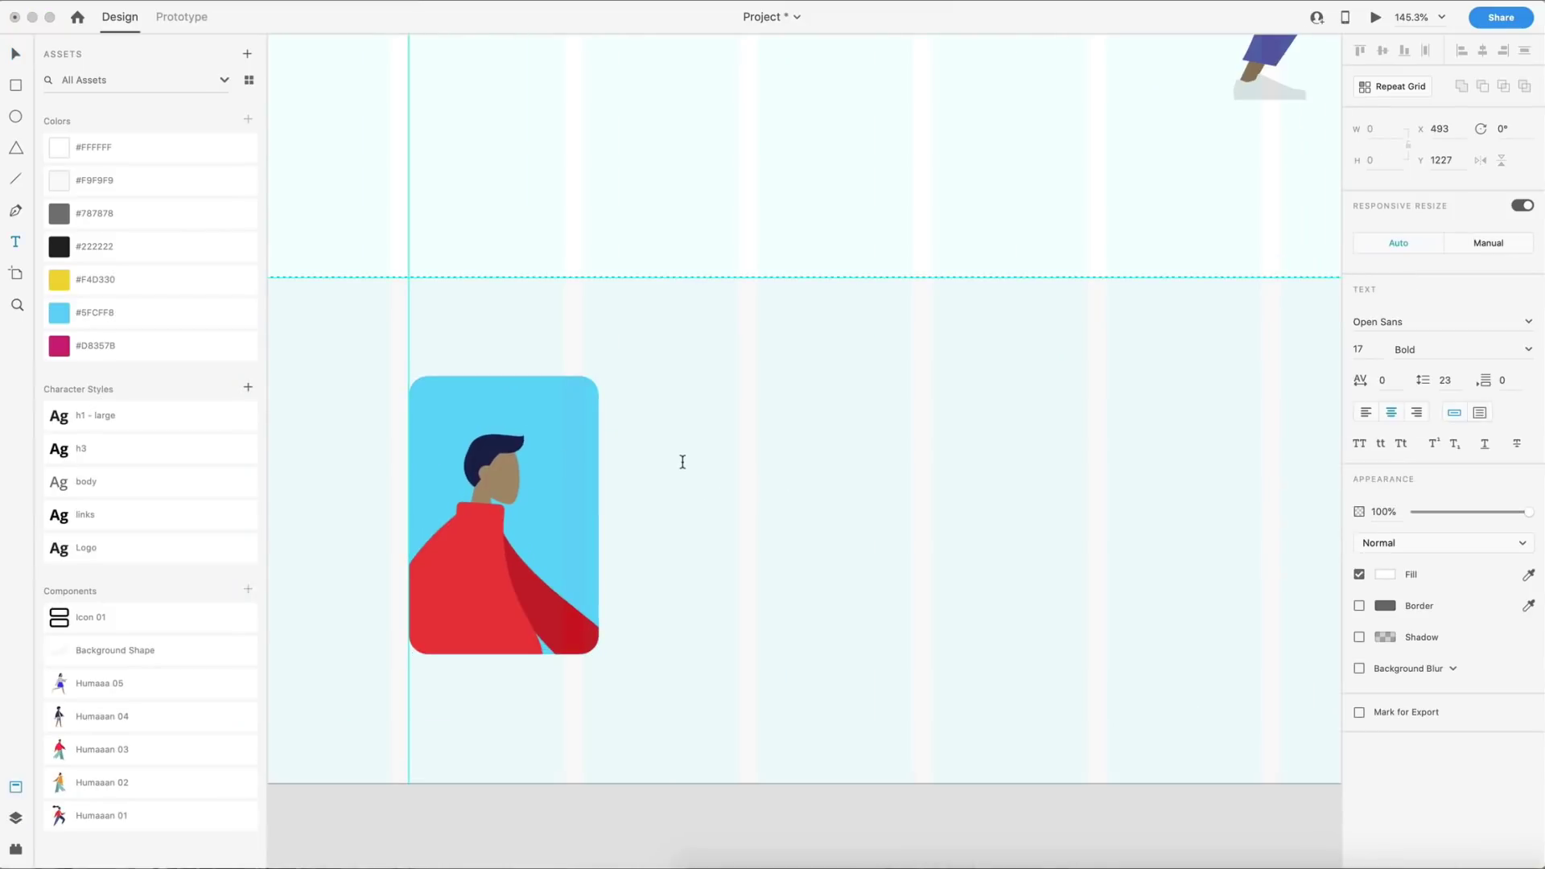
{"action": "left_click", "coordinate": [683, 461]}
{"action": "type", "text": "367"}
{"action": "key", "text": "Escape"}
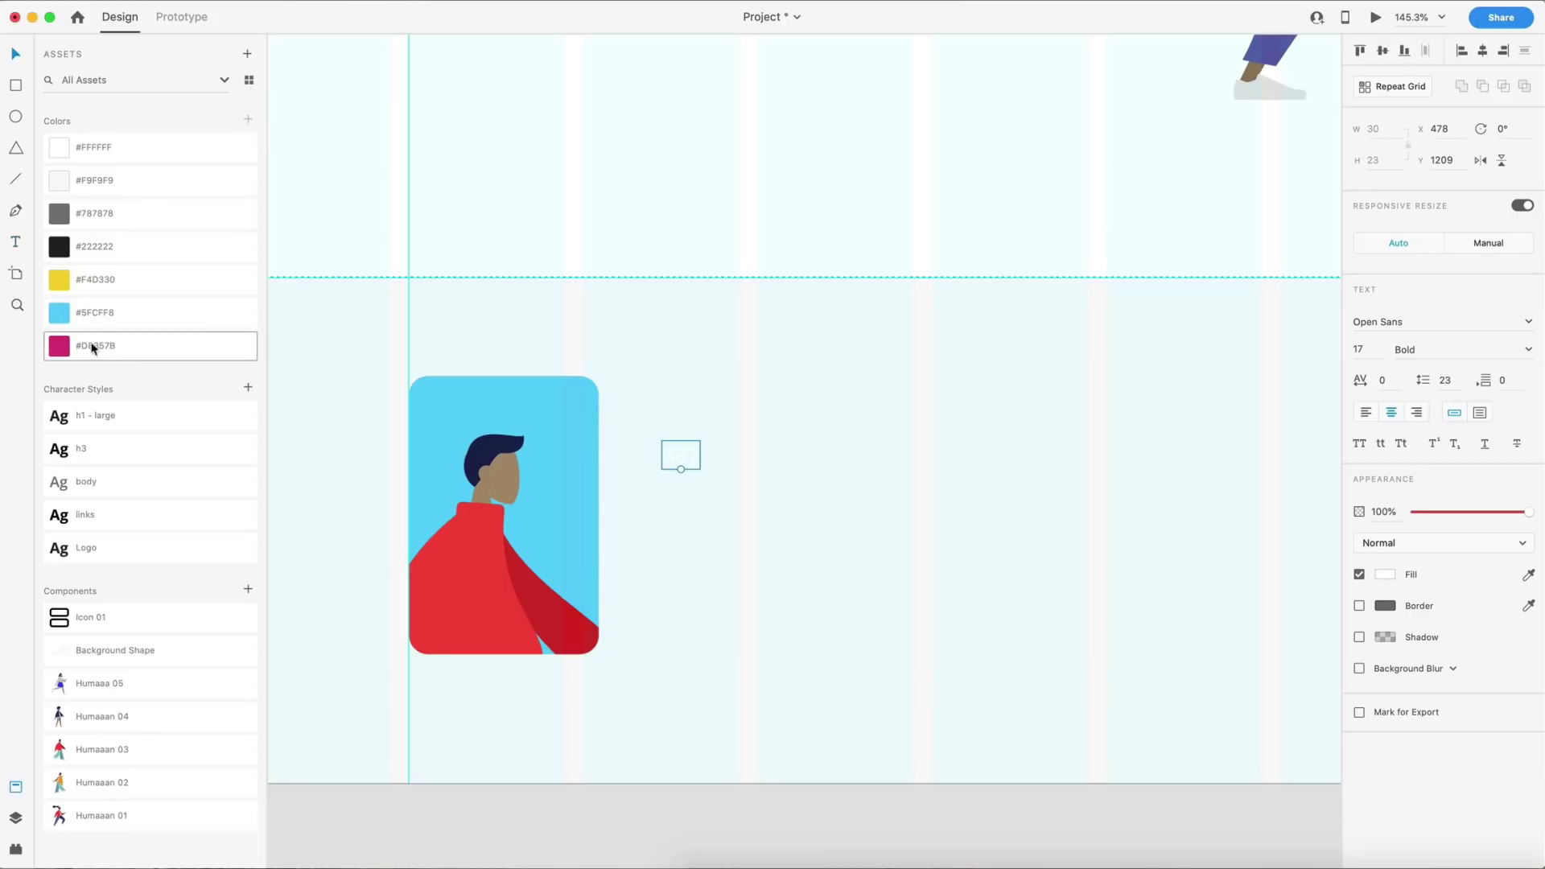
Give the "367" text the h3 style, #D8357B fill and left alignment, and move it to about X 468, Y 1196
{"action": "left_click", "coordinate": [145, 346]}
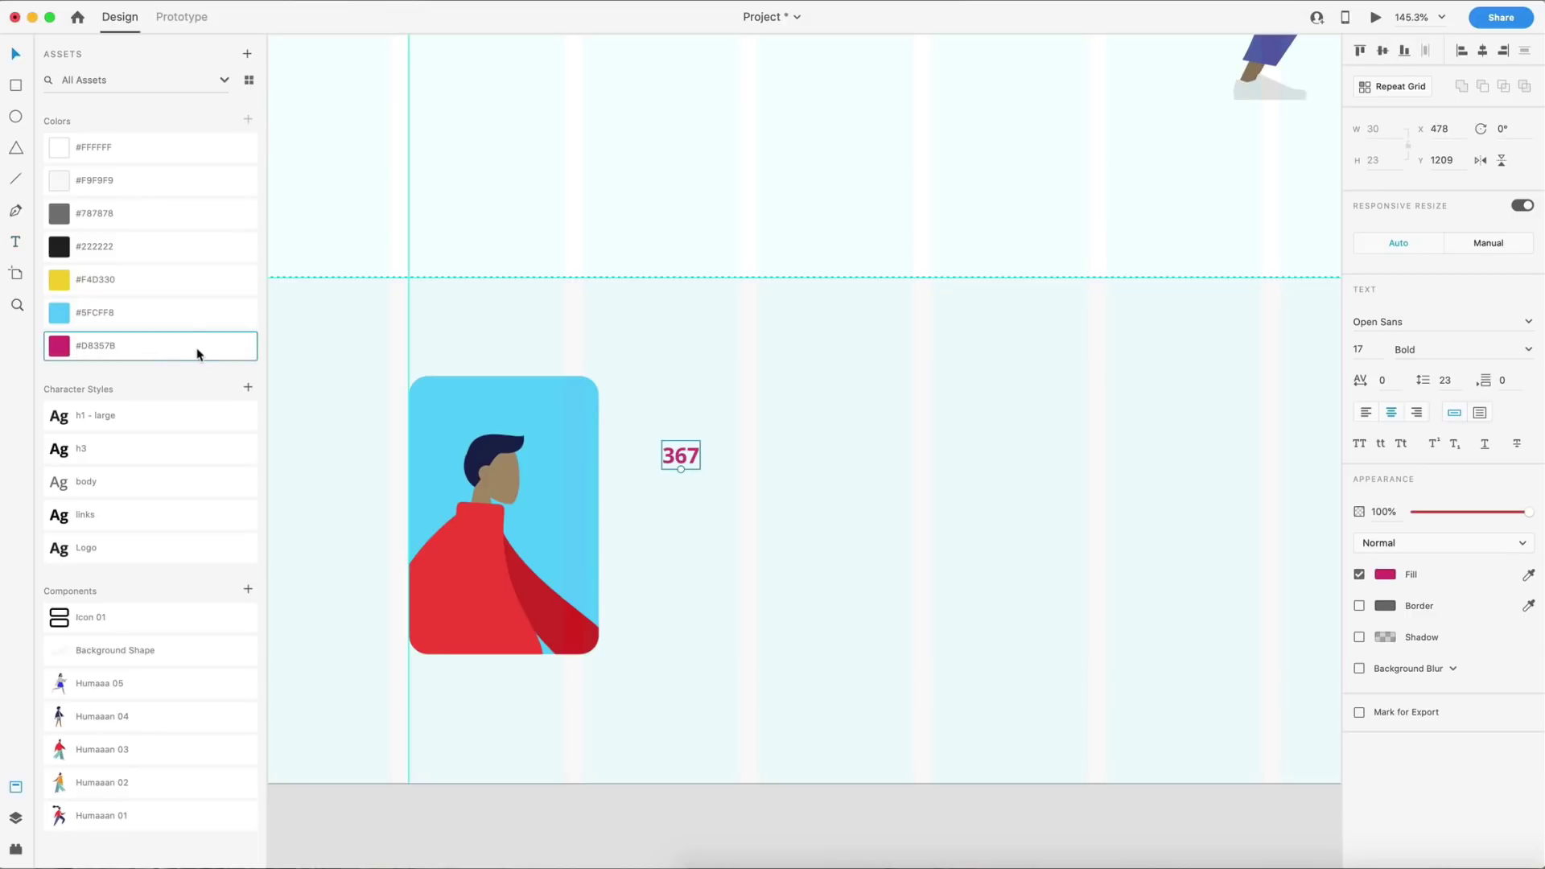
{"action": "left_click", "coordinate": [119, 456]}
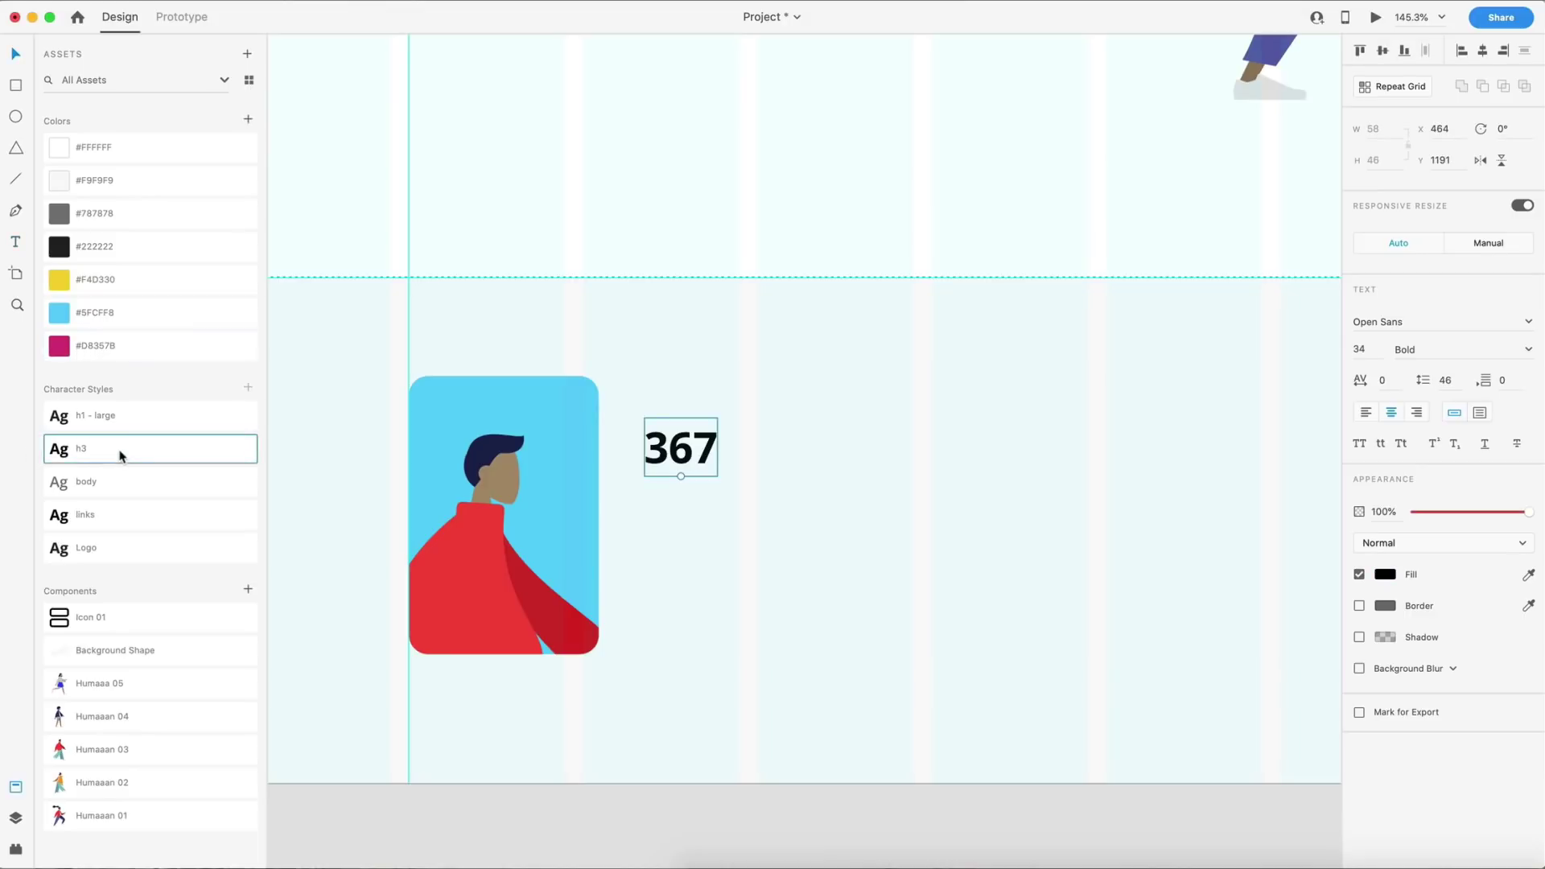
{"action": "left_click", "coordinate": [68, 346]}
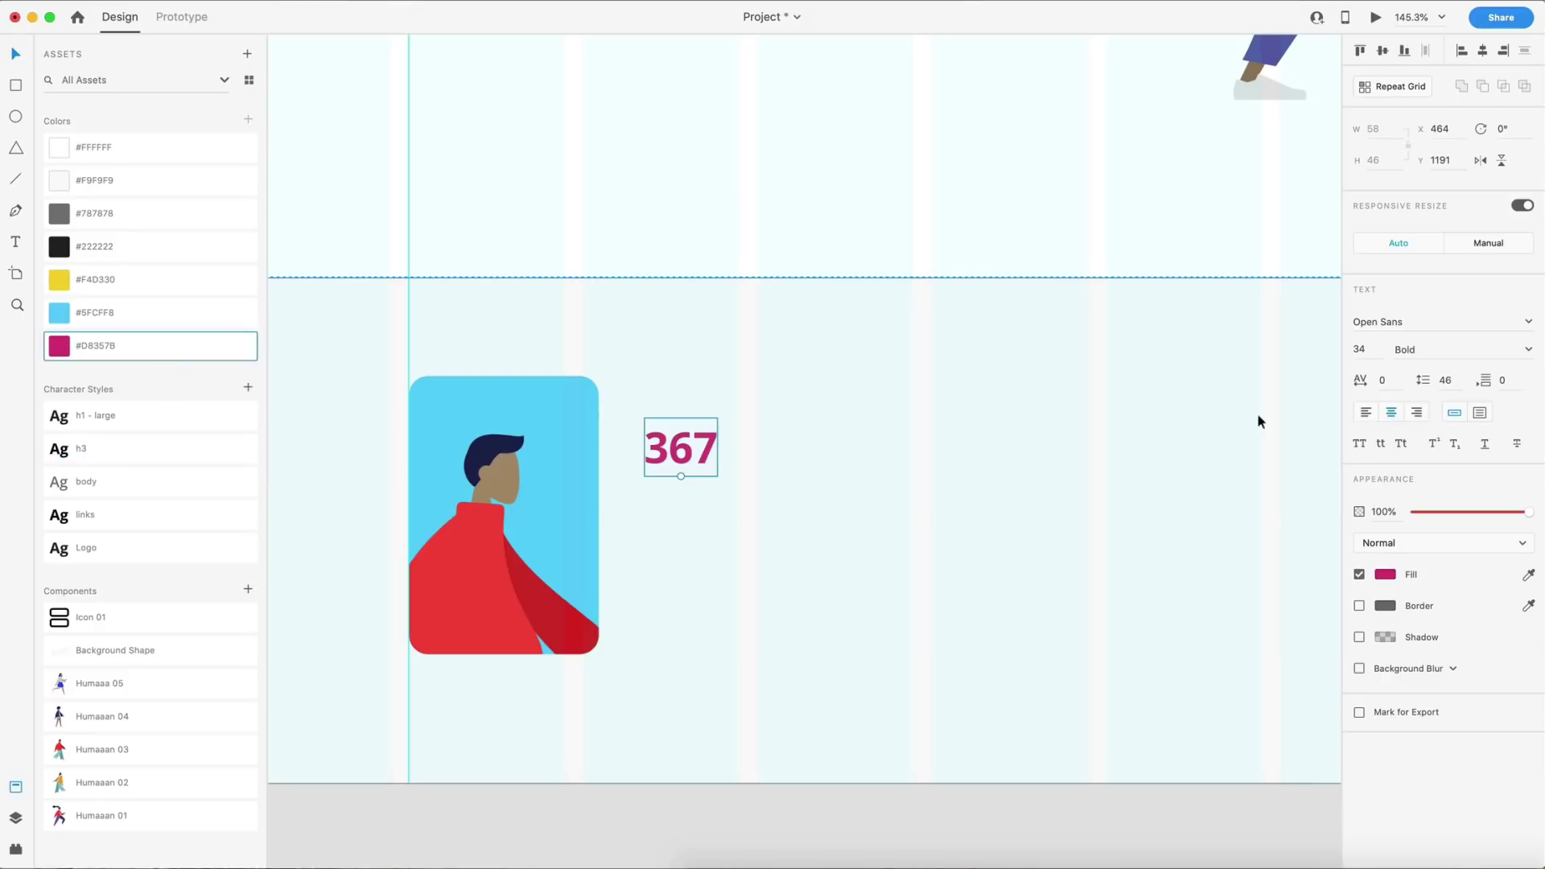
{"action": "left_click", "coordinate": [1367, 347]}
{"action": "mouse_move", "coordinate": [669, 450]}
{"action": "left_mouse_down"}
{"action": "mouse_move", "coordinate": [690, 458]}
{"action": "mouse_move", "coordinate": [675, 457]}
{"action": "left_mouse_up"}
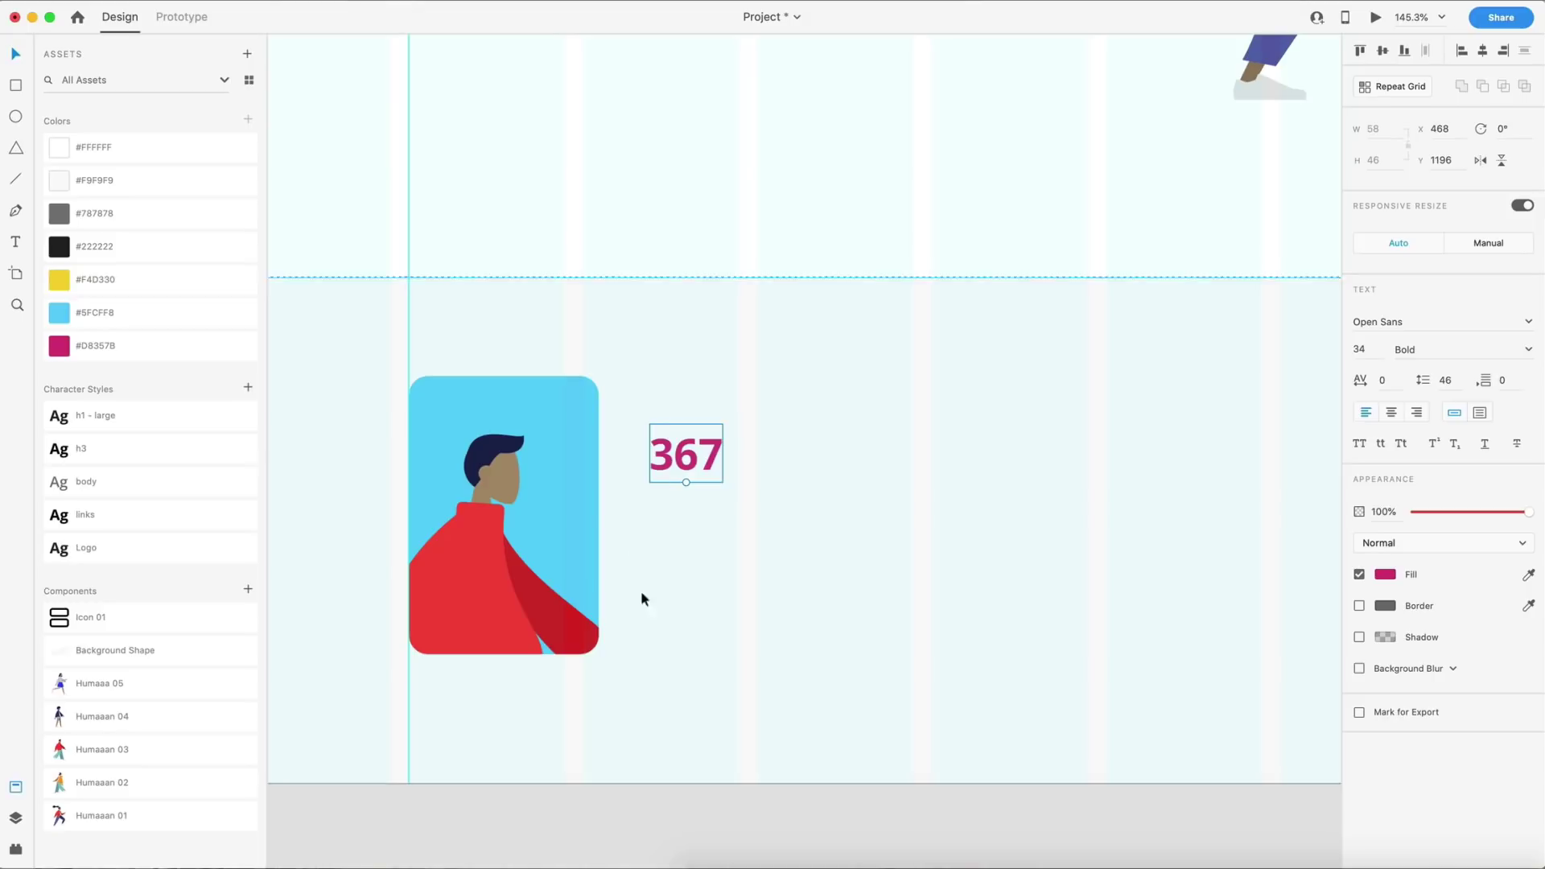
Create an area text box about 294 by 96 below "367", aligned with its left edge, containing the placeholder "Vfasf"
{"action": "left_click", "coordinate": [665, 520]}
{"action": "key", "text": "t"}
{"action": "left_click_drag", "start_coordinate": [650, 497], "coordinate": [1021, 619]}
{"action": "type", "text": "vfasf"}
{"action": "key", "text": "Escape"}
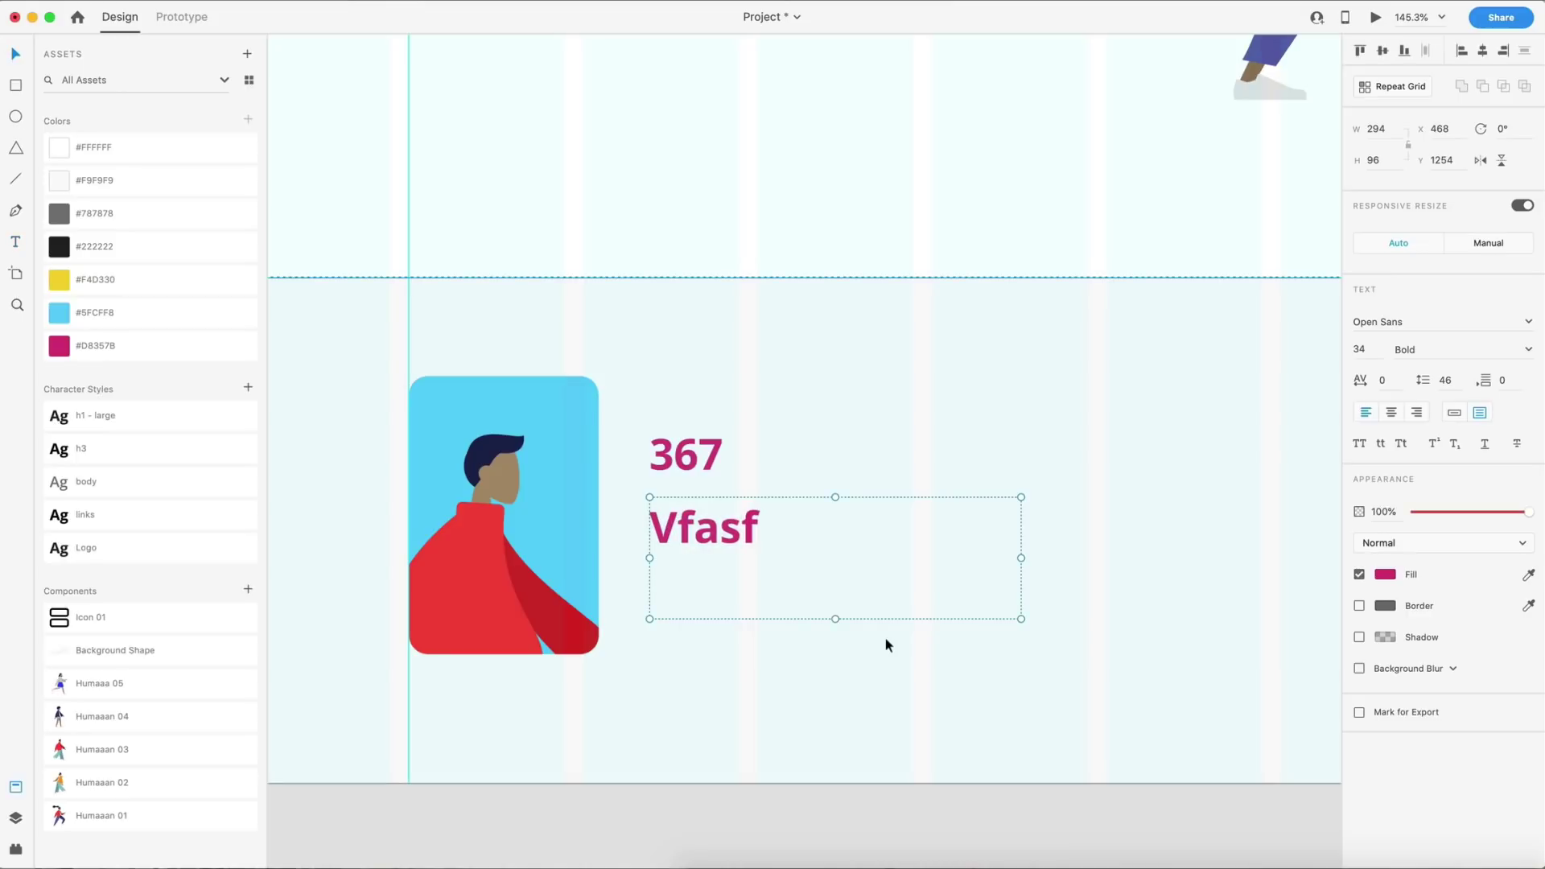
Apply the body character style to the placeholder text box and set its width to 370
{"action": "left_click", "coordinate": [70, 489]}
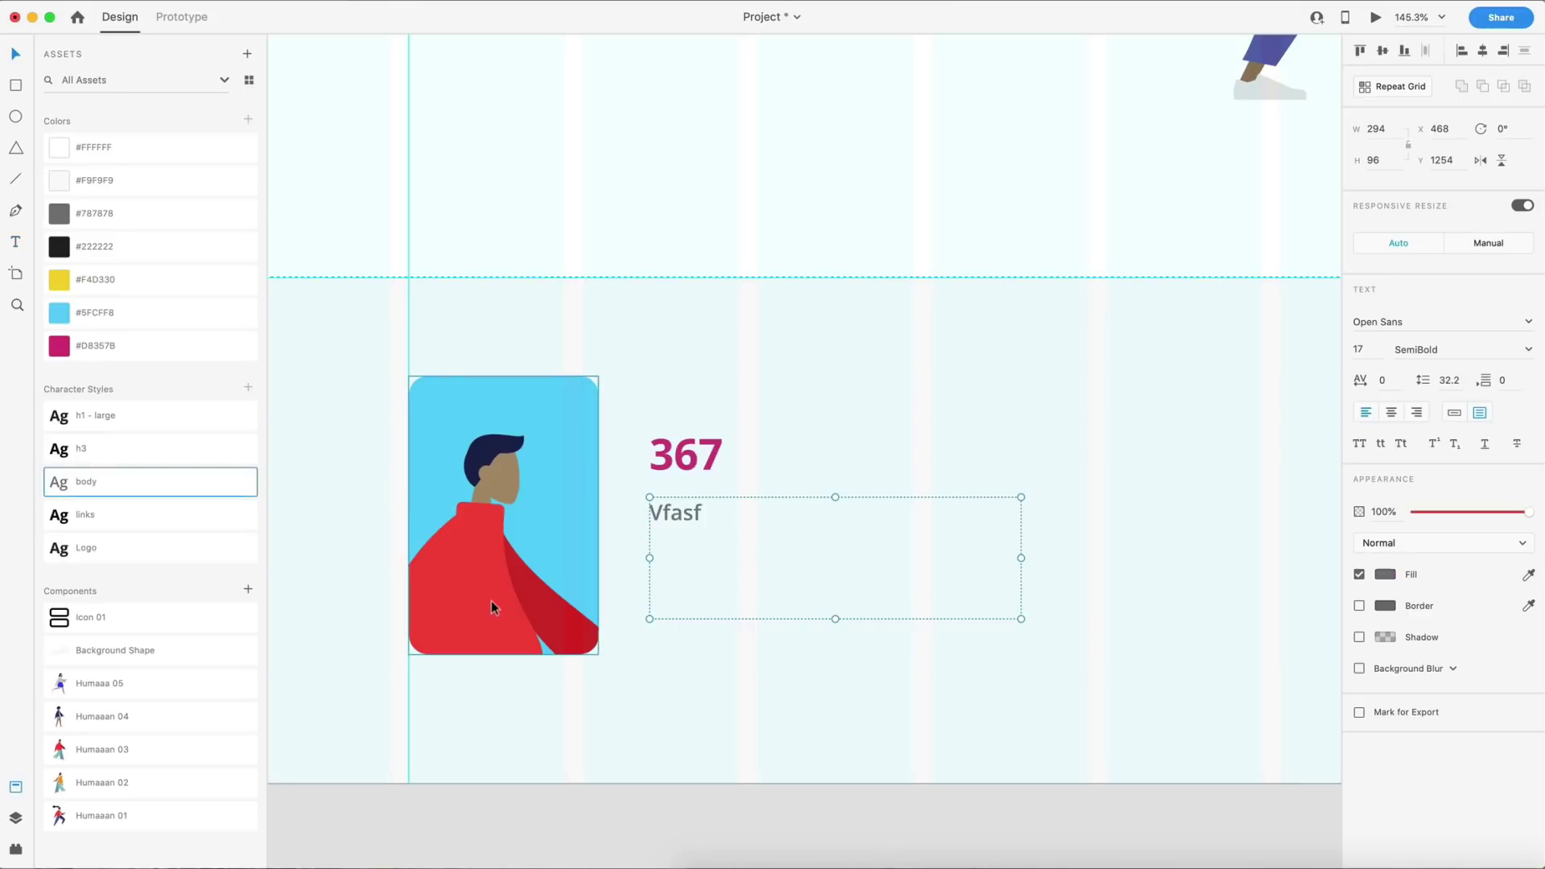
{"action": "left_click", "coordinate": [1398, 127]}
{"action": "type", "text": "370"}
{"action": "key", "text": "Escape"}
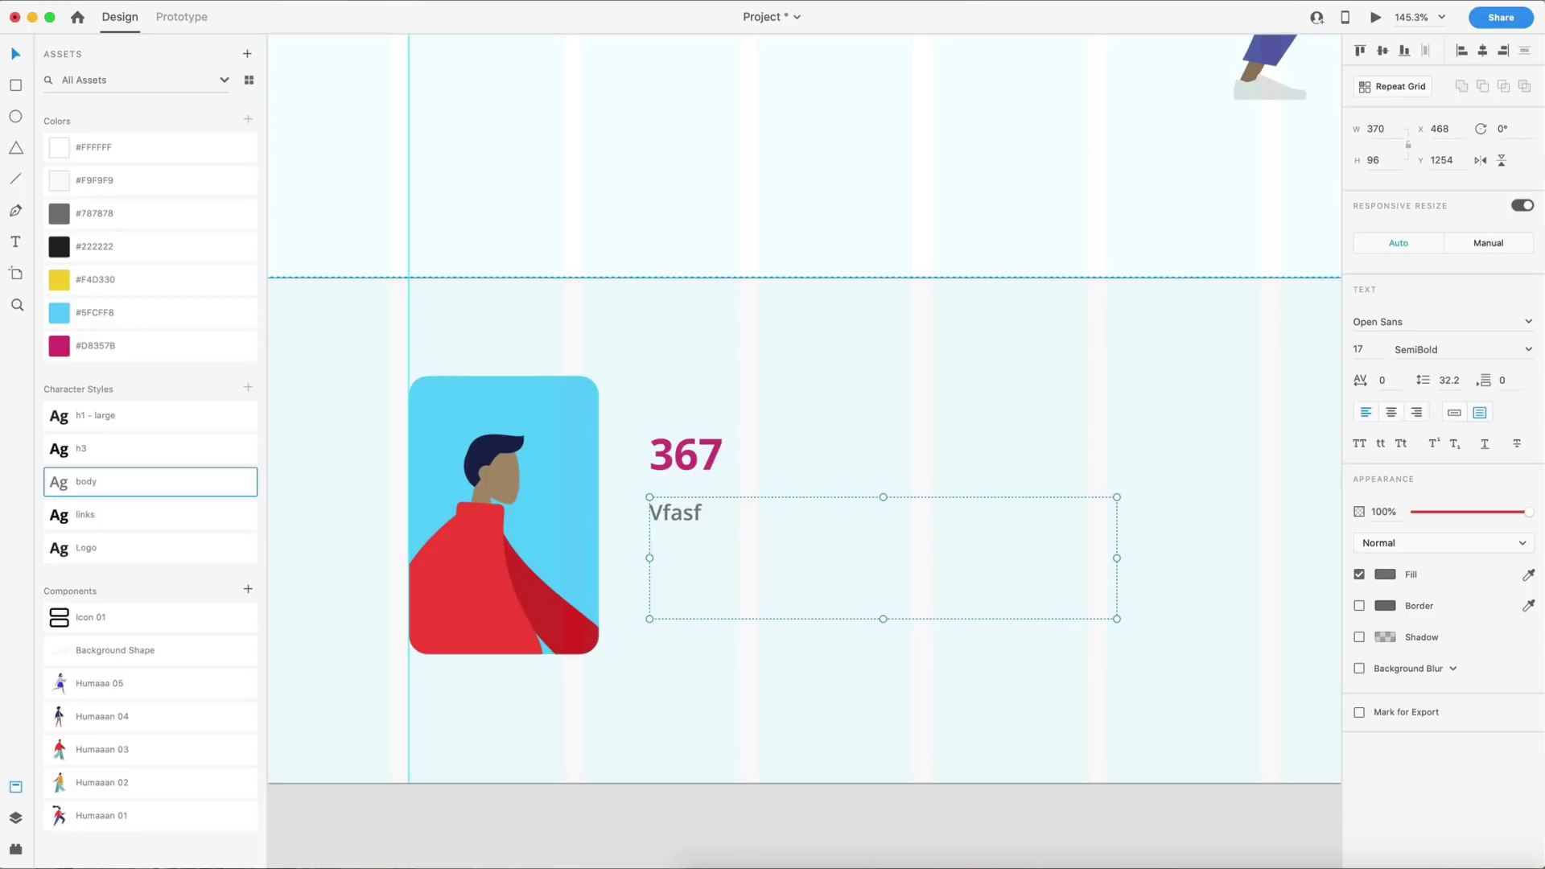
Replace the placeholder with "Happy Clients" and, on a new line, "We work with clients in over 50+ industries in over 100+ countries around the world."
{"action": "double_click", "coordinate": [881, 578]}
{"action": "type", "text": "Happy Clients We work with clients in over 50+ industries in over 100+ countries around the world."}
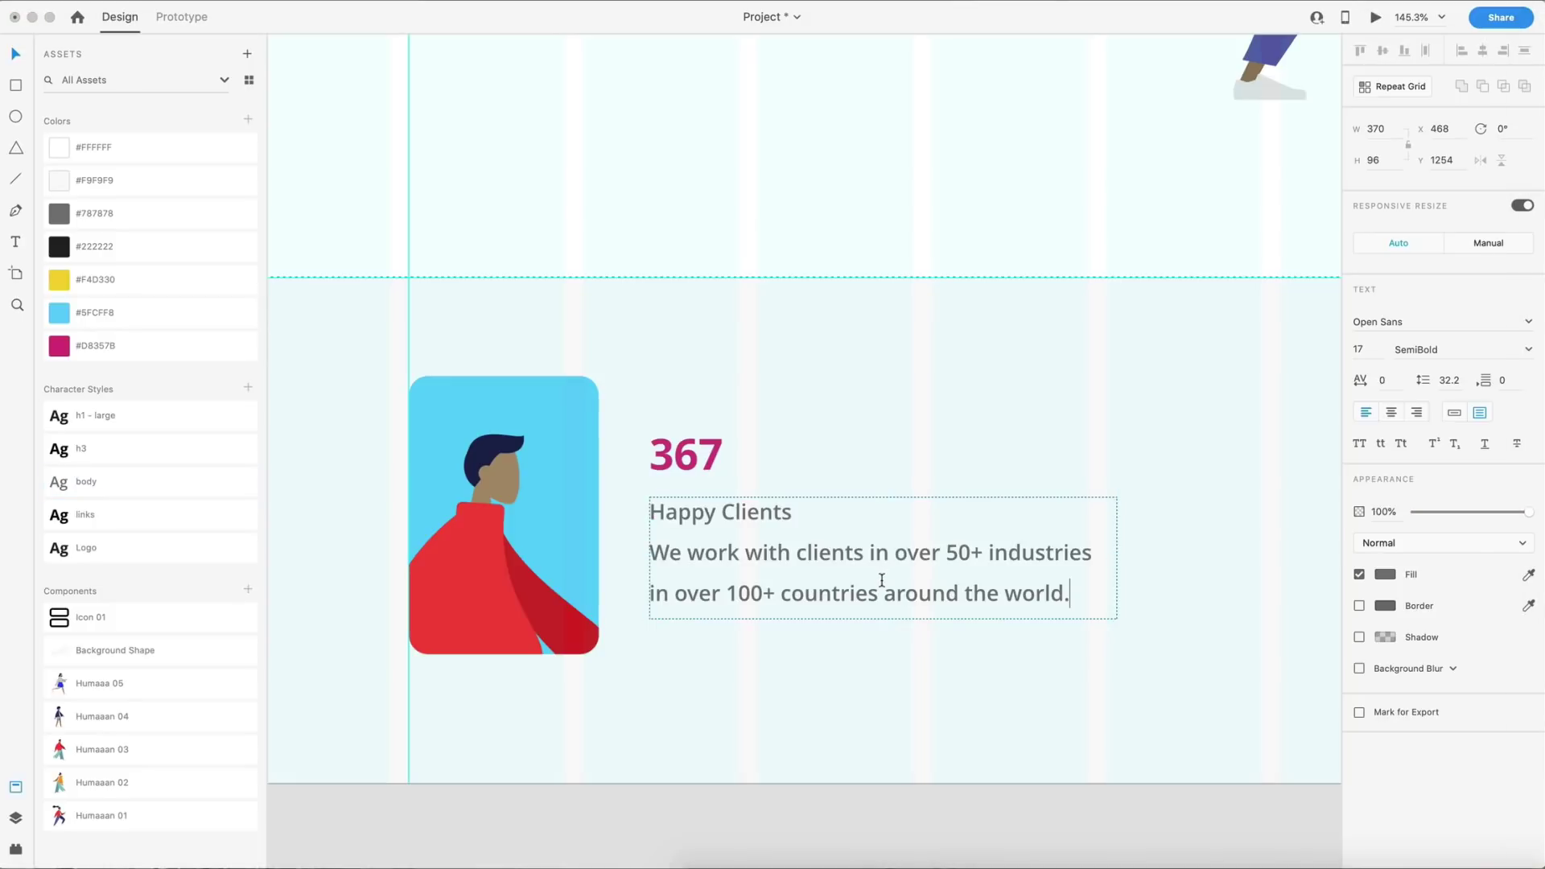
{"action": "key", "text": "Escape"}
{"action": "left_click", "coordinate": [626, 694]}
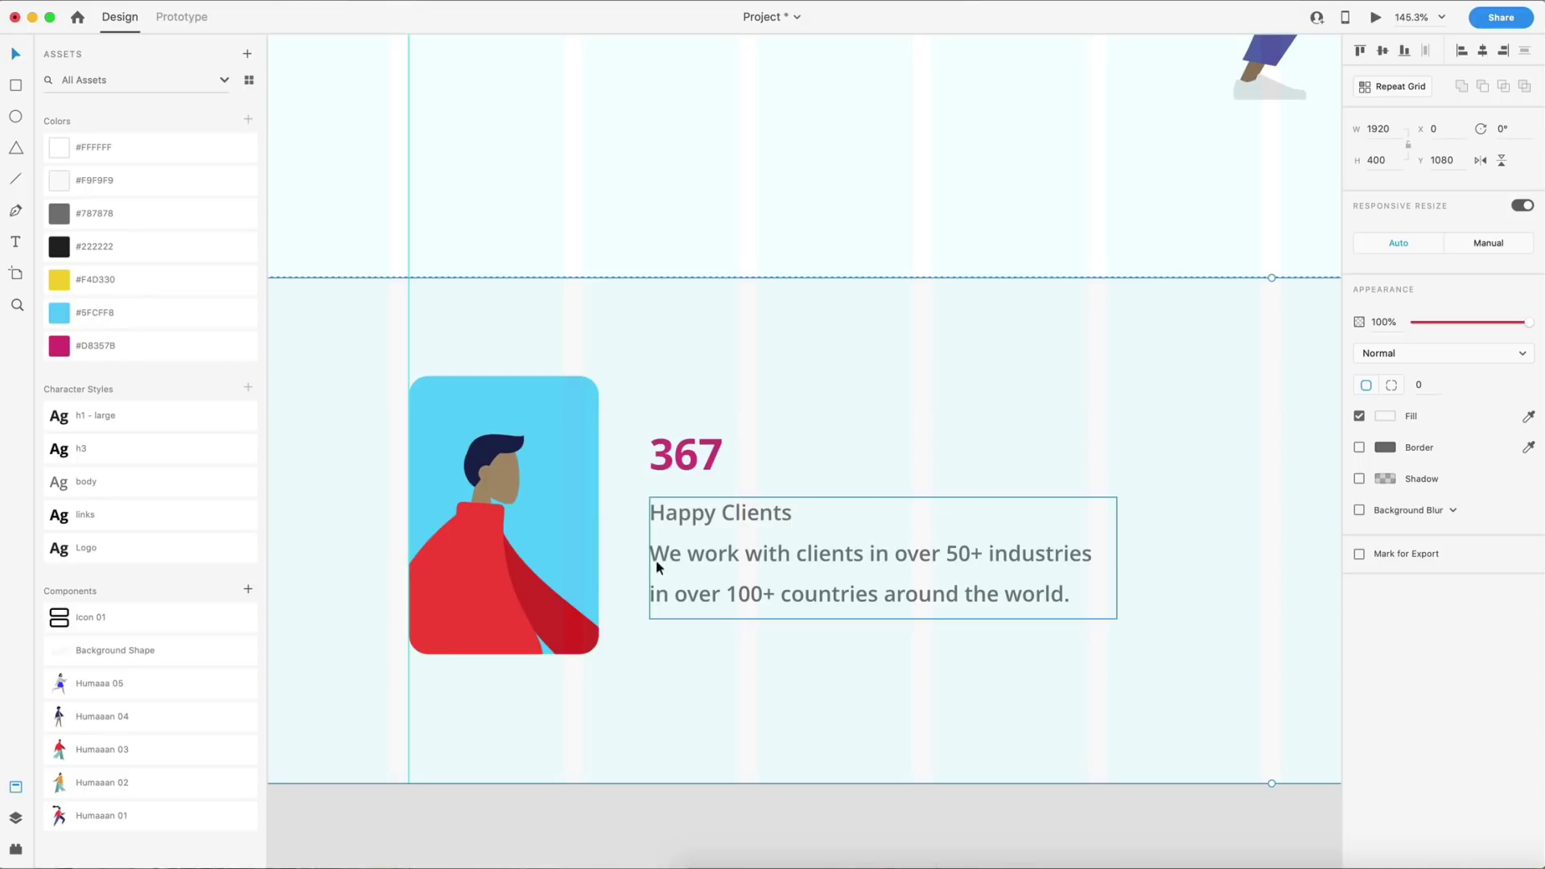
Set the fill of only the "Happy Clients" line to #222222
{"action": "left_click", "coordinate": [769, 507]}
{"action": "double_click", "coordinate": [793, 511]}
{"action": "left_click_drag", "start_coordinate": [795, 512], "coordinate": [642, 506]}
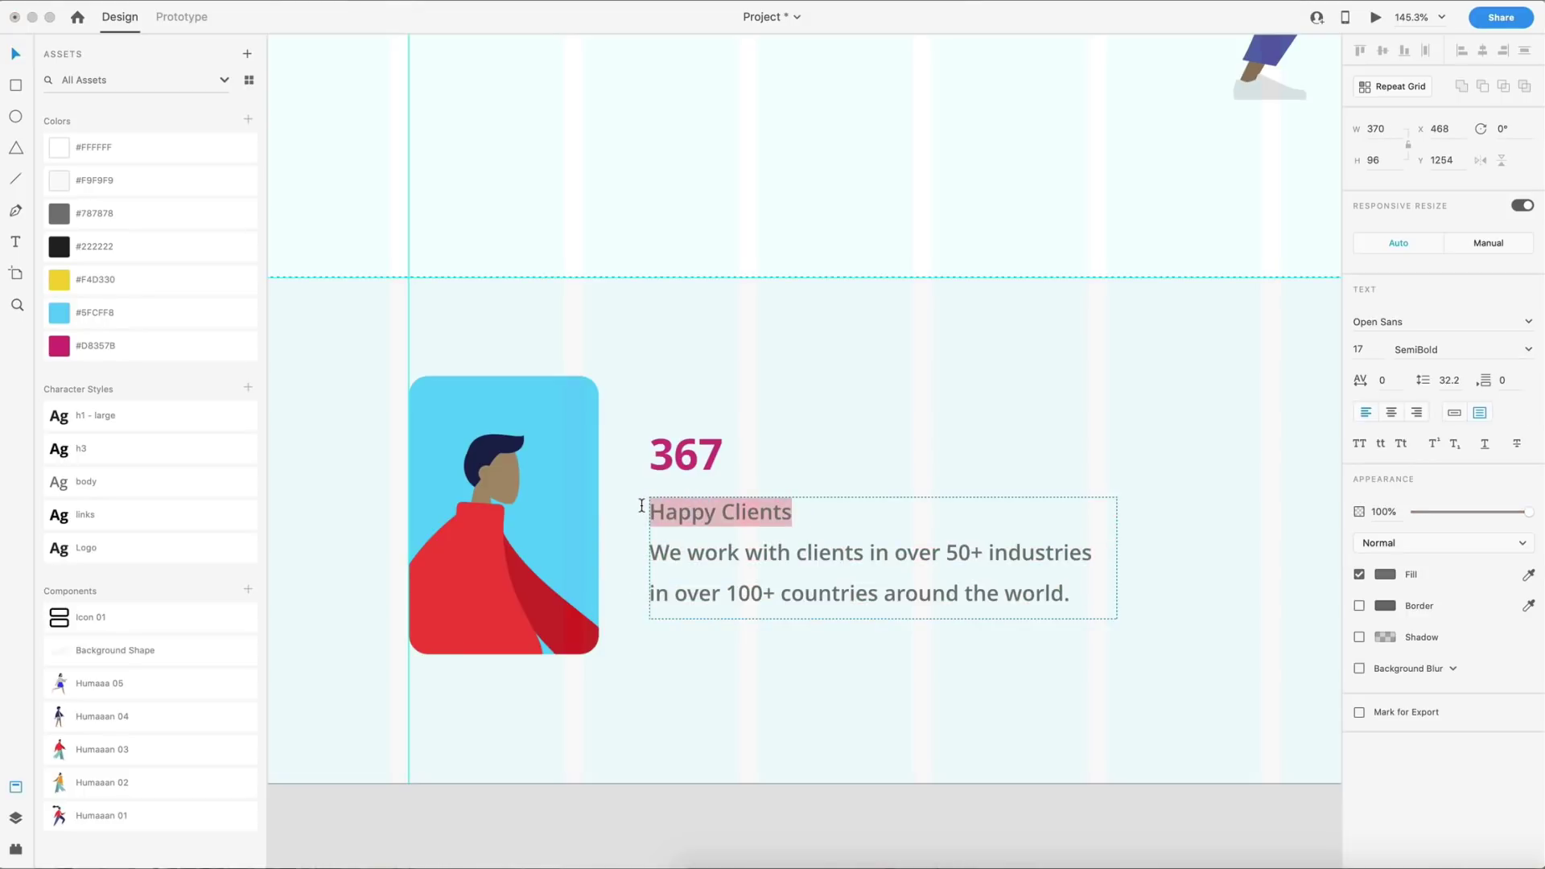
{"action": "left_click", "coordinate": [1388, 575]}
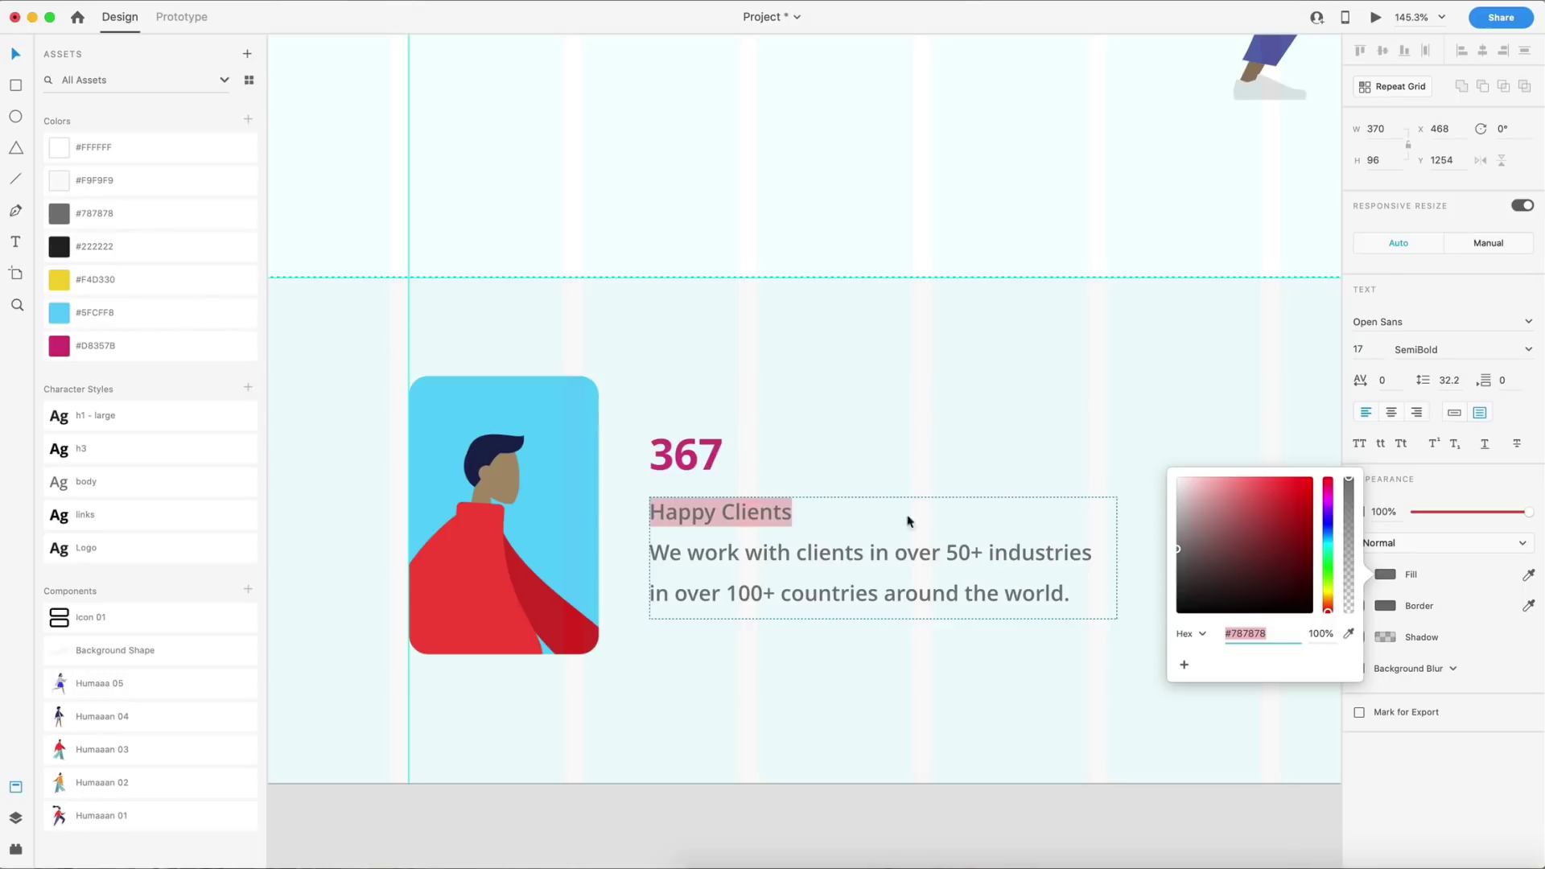
{"action": "type", "text": "222222"}
{"action": "key", "text": "Return"}
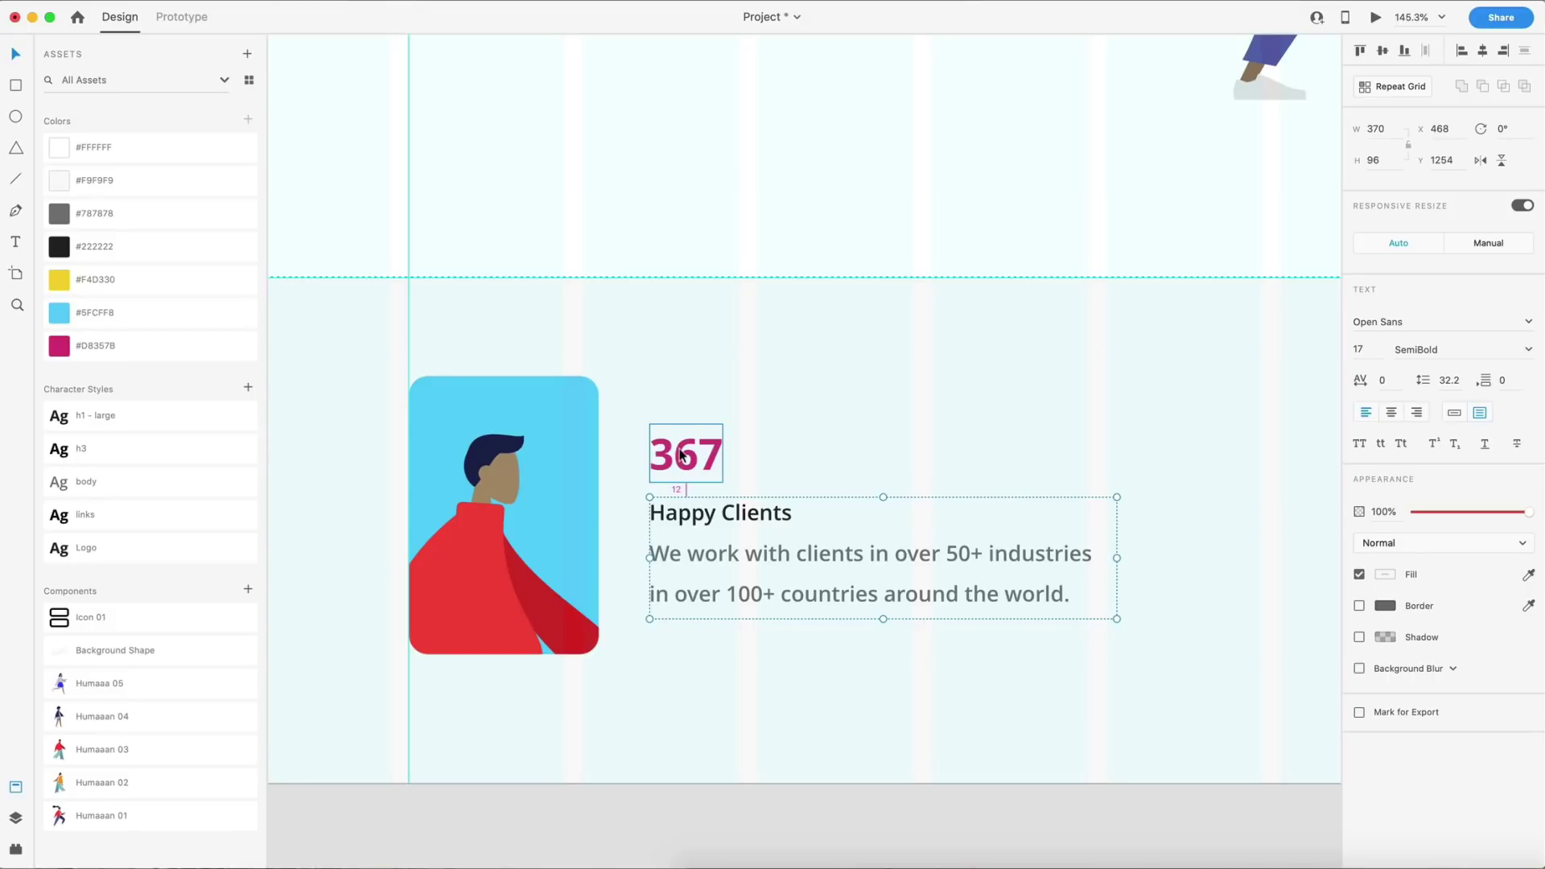
Nudge the description text box below "367" down to Y 1259
{"action": "key", "text": "Down"}
{"action": "key", "text": "Down"}
{"action": "key", "text": "Down"}
{"action": "key", "text": "Down"}
{"action": "key", "text": "Down"}
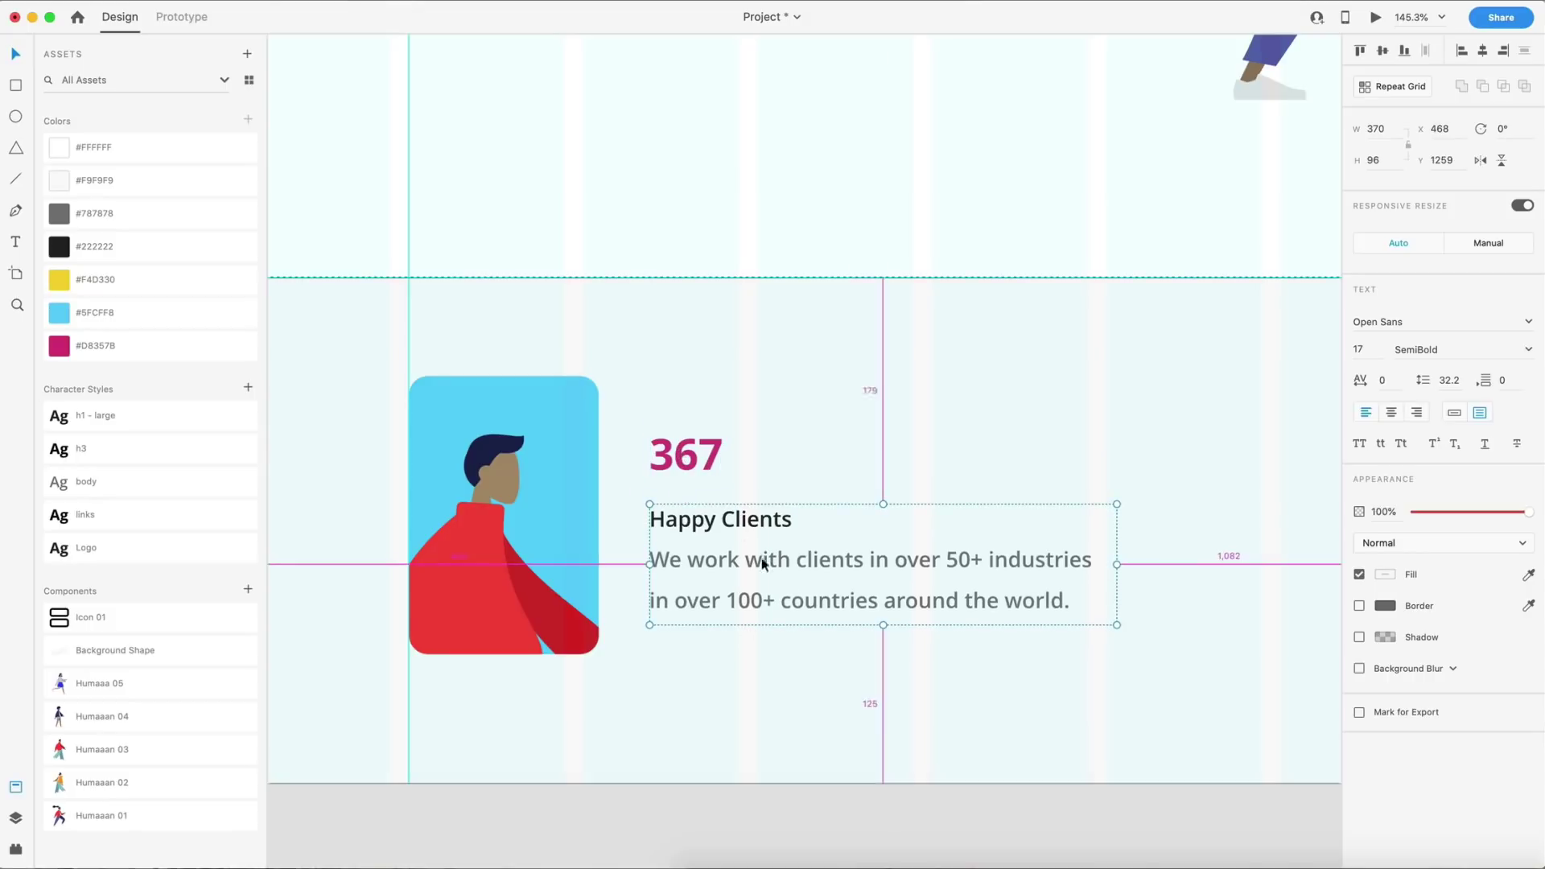
Group "367" with the description text and align the group with the portrait card's vertical middle
{"action": "left_click", "coordinate": [684, 475], "text": "shift"}
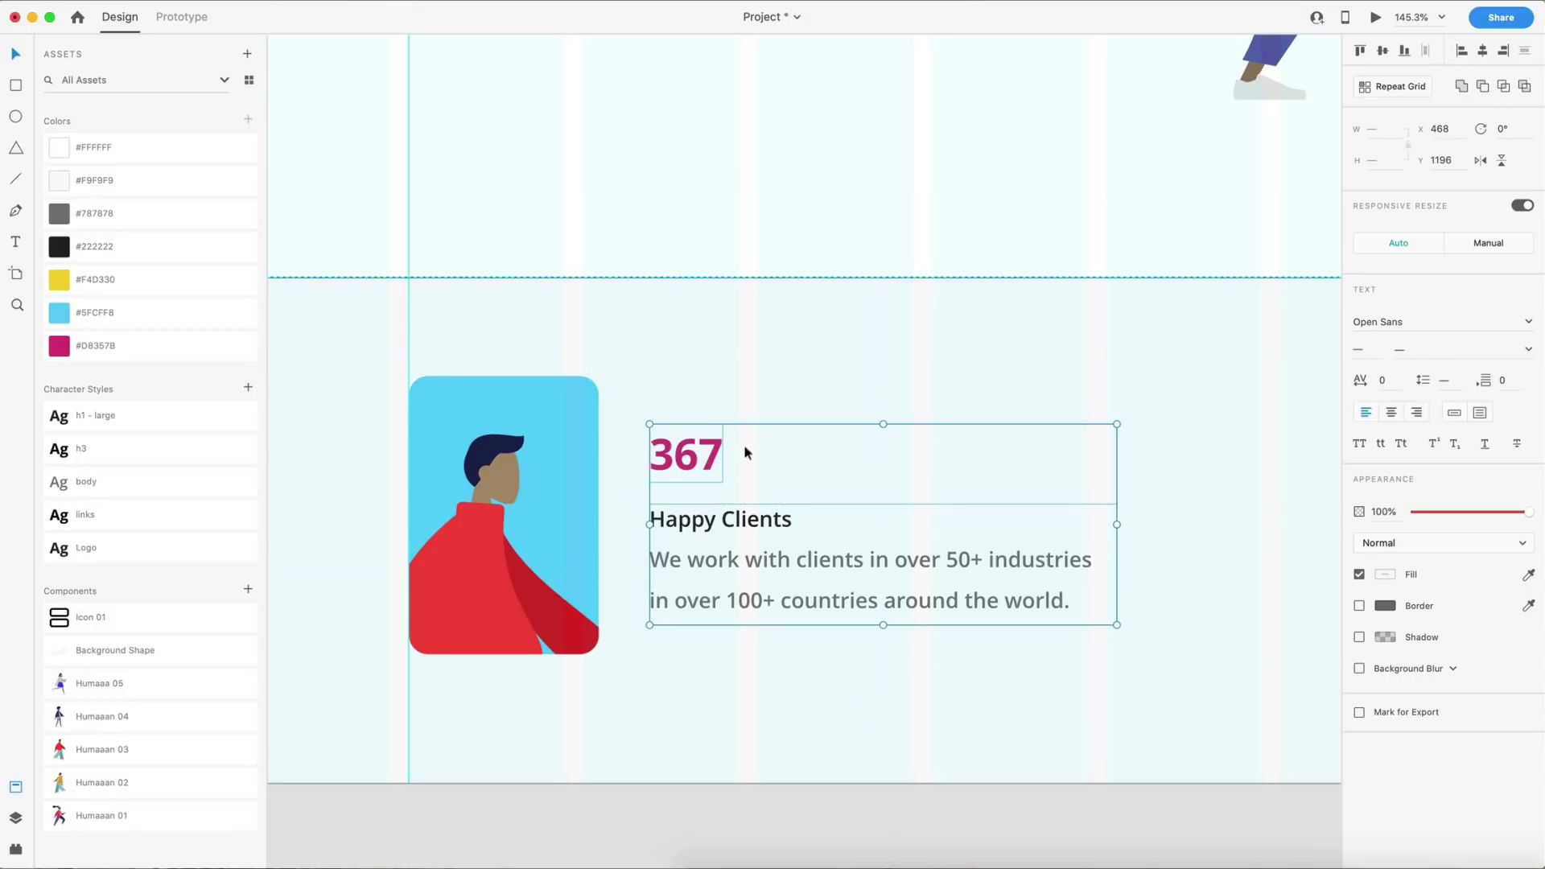
{"action": "key", "text": "super+g"}
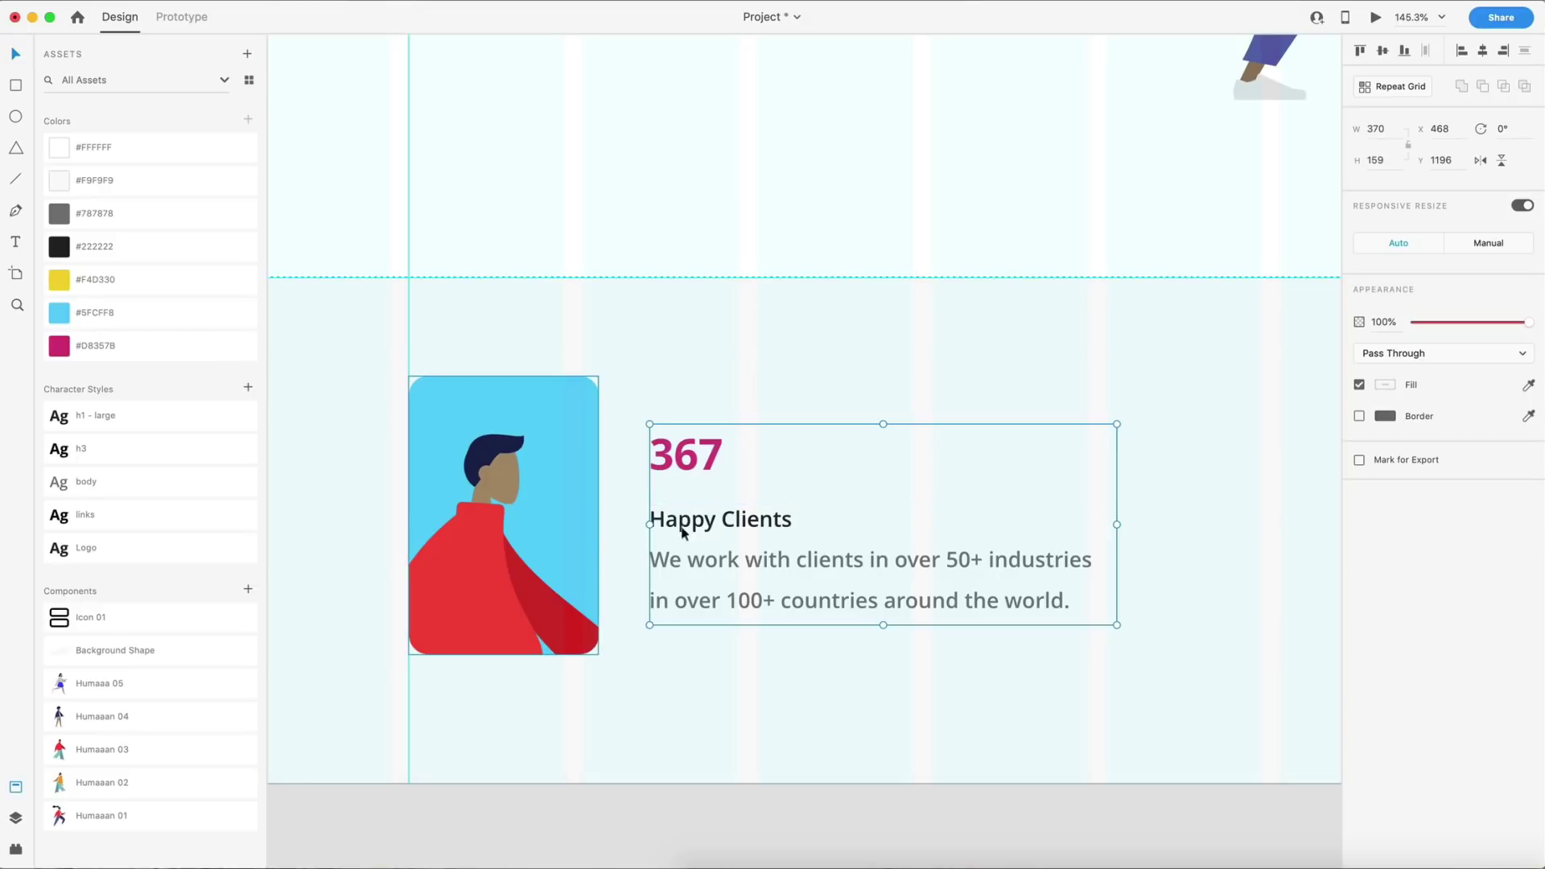
{"action": "left_click", "coordinate": [538, 523], "text": "shift"}
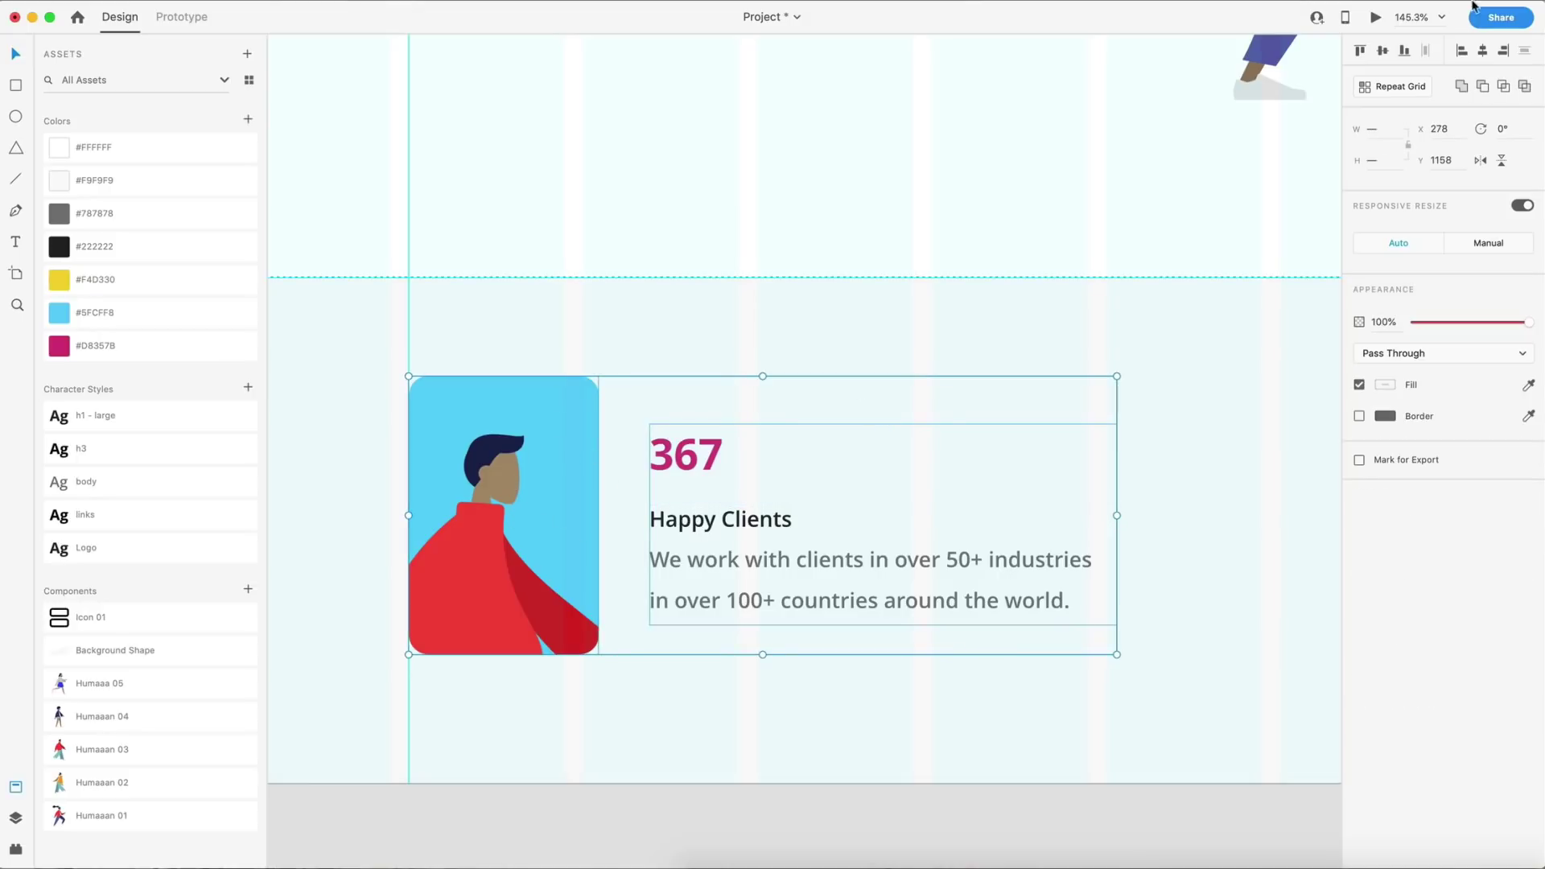
{"action": "left_click", "coordinate": [1384, 51]}
Duplicate the portrait card and its statistic text beside the original, with the copied card at X 1042, Y 1158
{"action": "scroll", "coordinate": [996, 823], "scroll_direction": "down", "scroll_amount": 5}
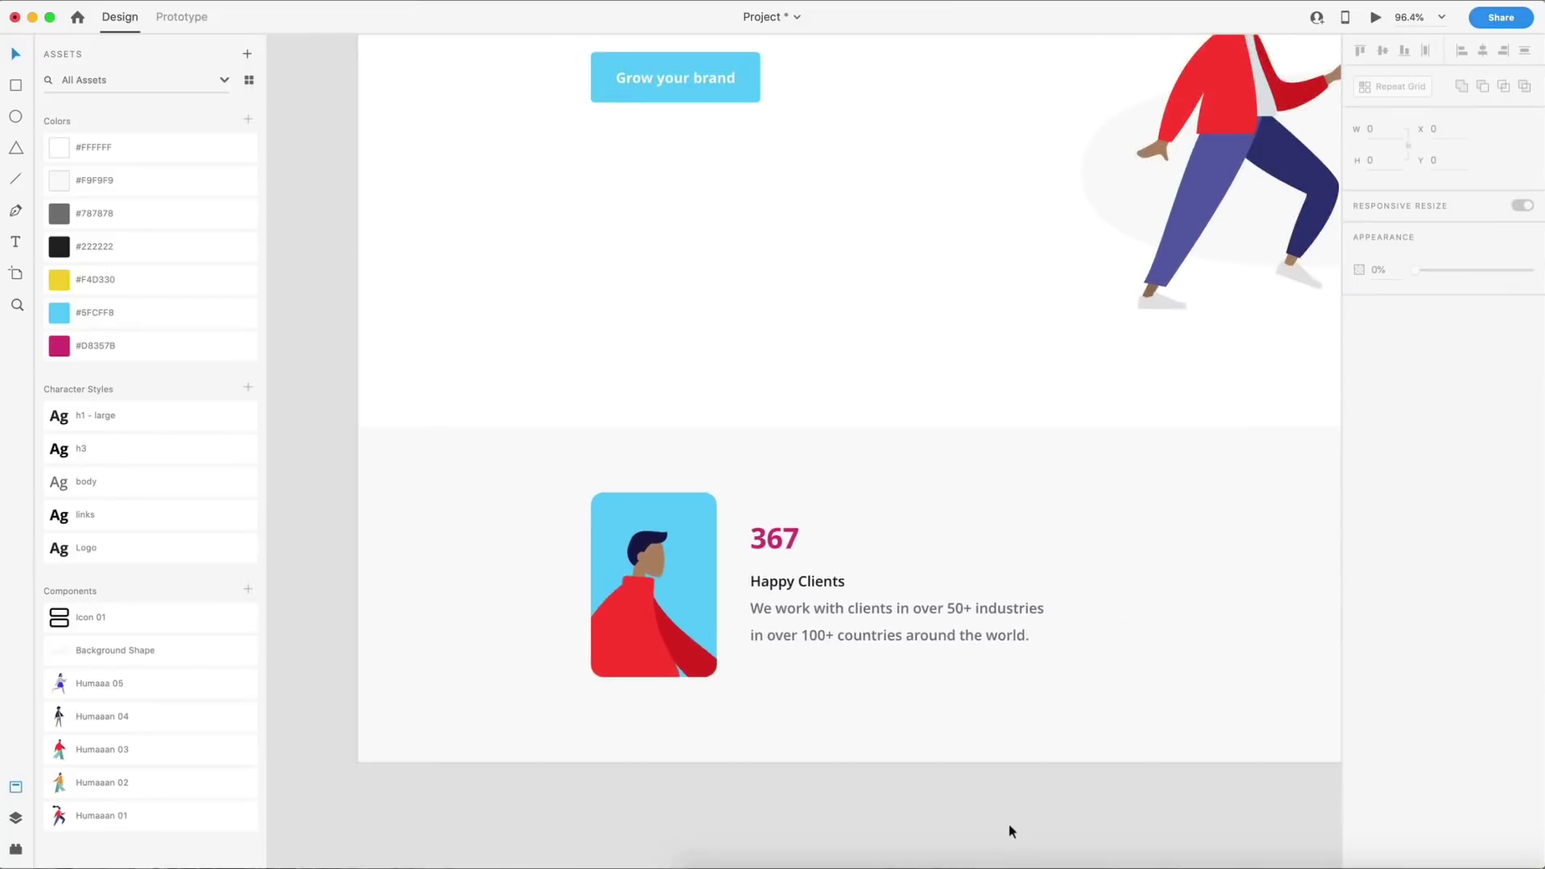
{"action": "scroll", "coordinate": [882, 787], "scroll_direction": "up", "scroll_amount": 3}
{"action": "left_click_drag", "start_coordinate": [907, 796], "coordinate": [448, 427]}
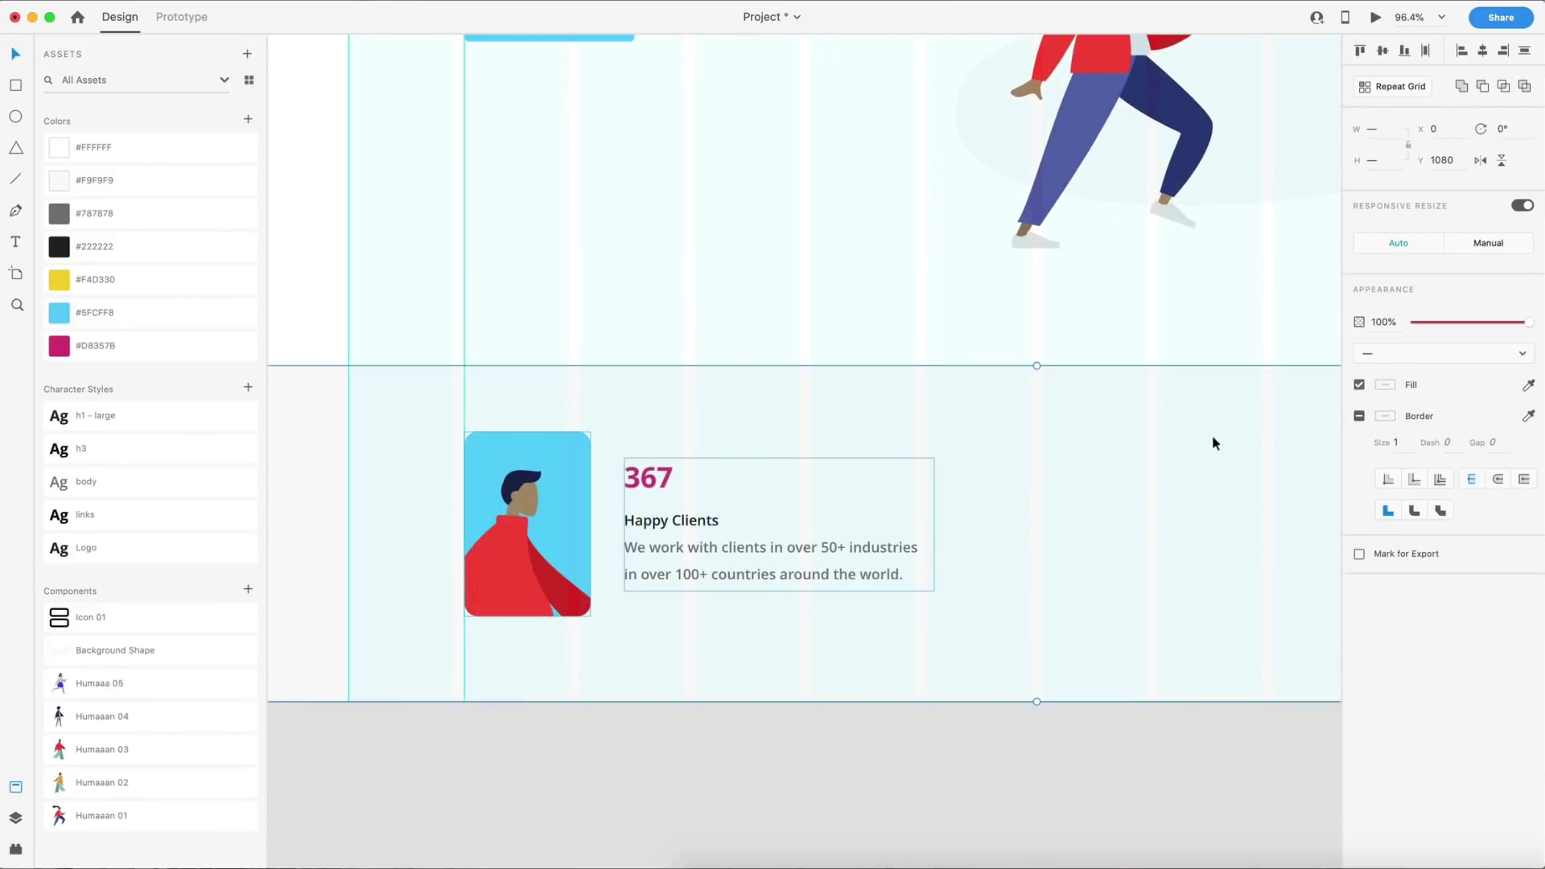
{"action": "left_click_drag", "start_coordinate": [523, 538], "coordinate": [1165, 537]}
Remove the red-jacket figure from the duplicated card and fill the card with #F4D330
{"action": "scroll", "coordinate": [552, 622], "scroll_direction": "up", "scroll_amount": 3}
{"action": "left_click", "coordinate": [512, 455]}
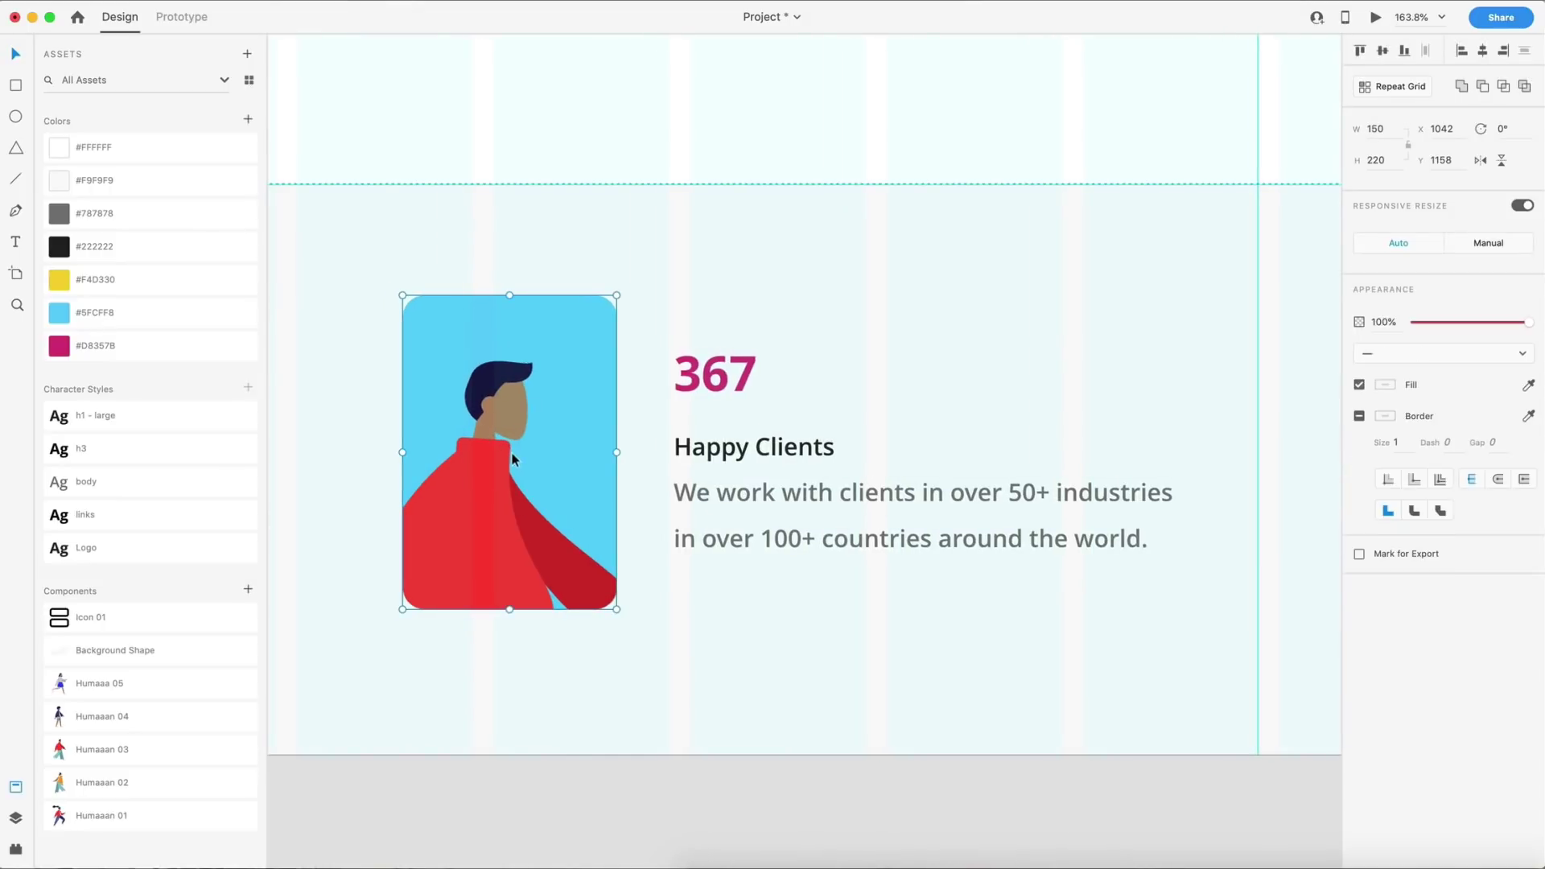
{"action": "left_click", "coordinate": [611, 800]}
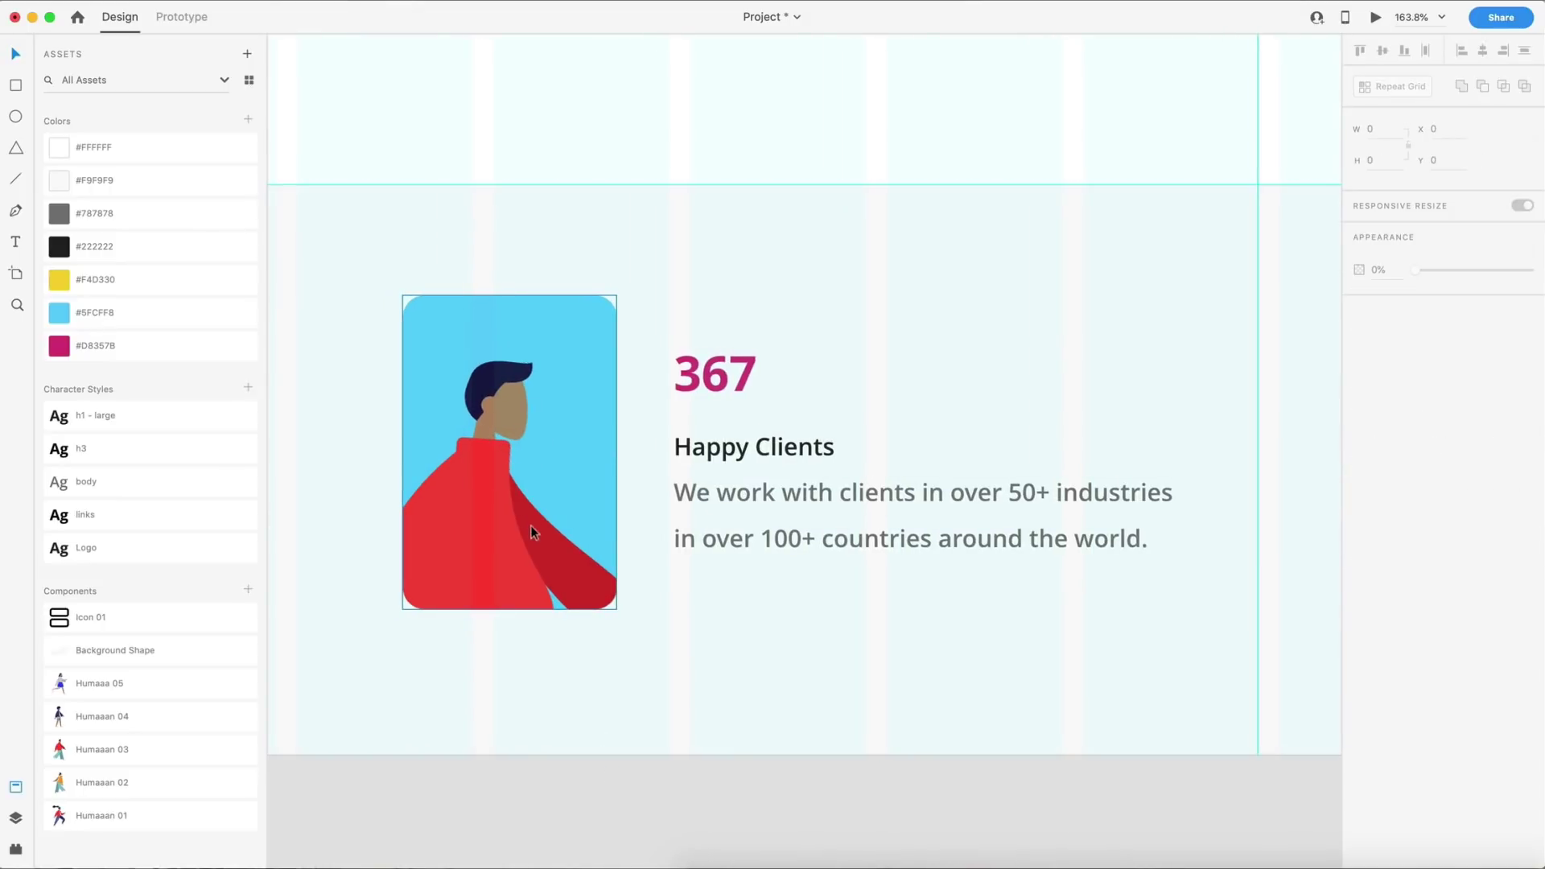
{"action": "left_click_drag", "start_coordinate": [497, 519], "coordinate": [1025, 314]}
{"action": "key", "text": "Delete"}
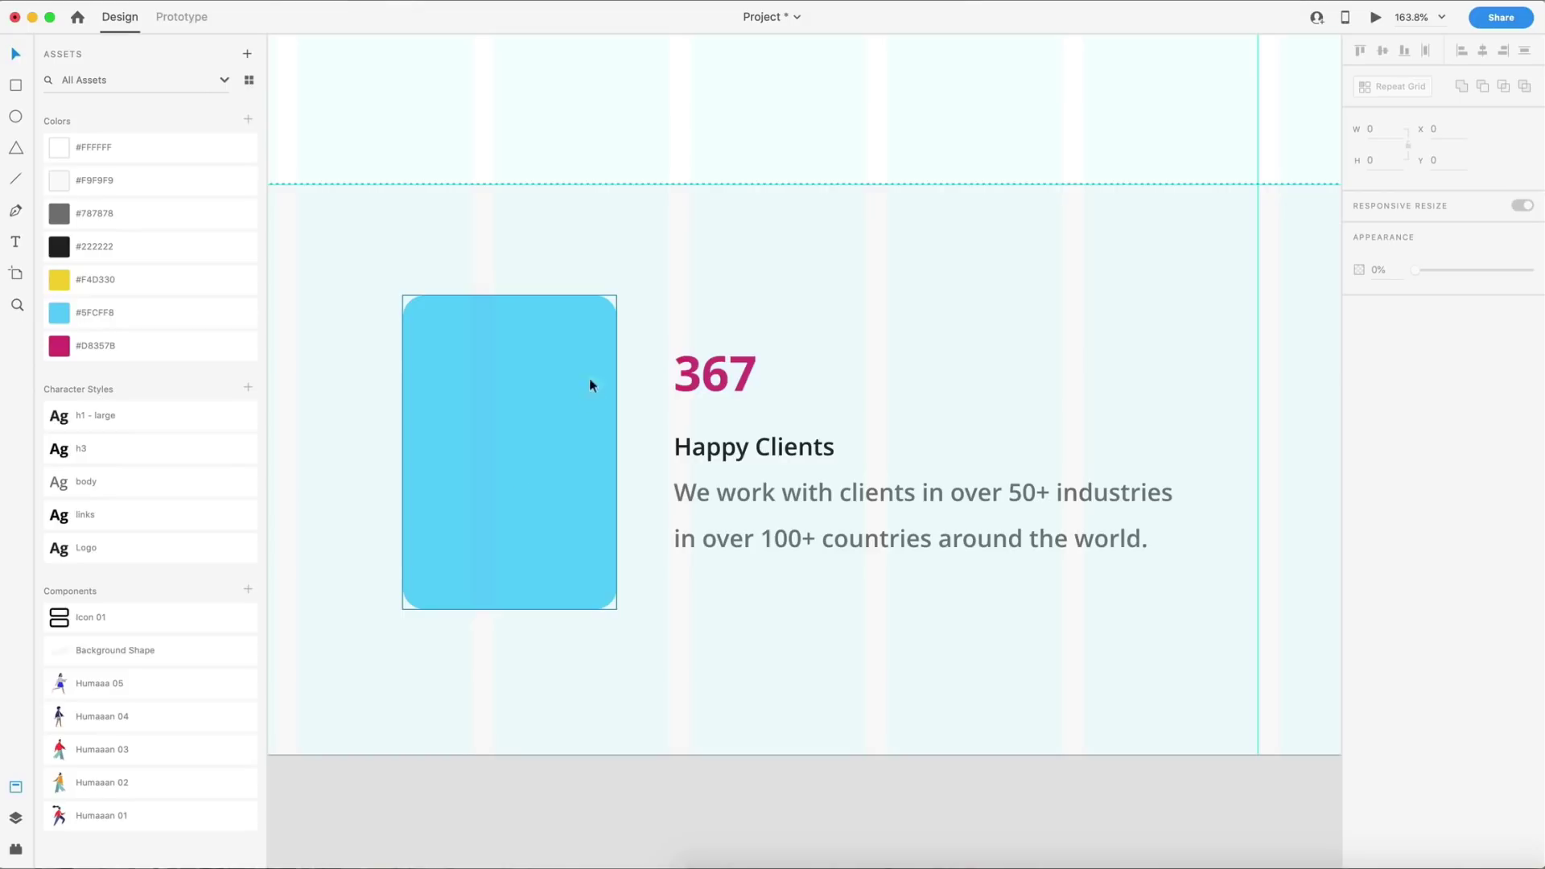
{"action": "left_click", "coordinate": [504, 410]}
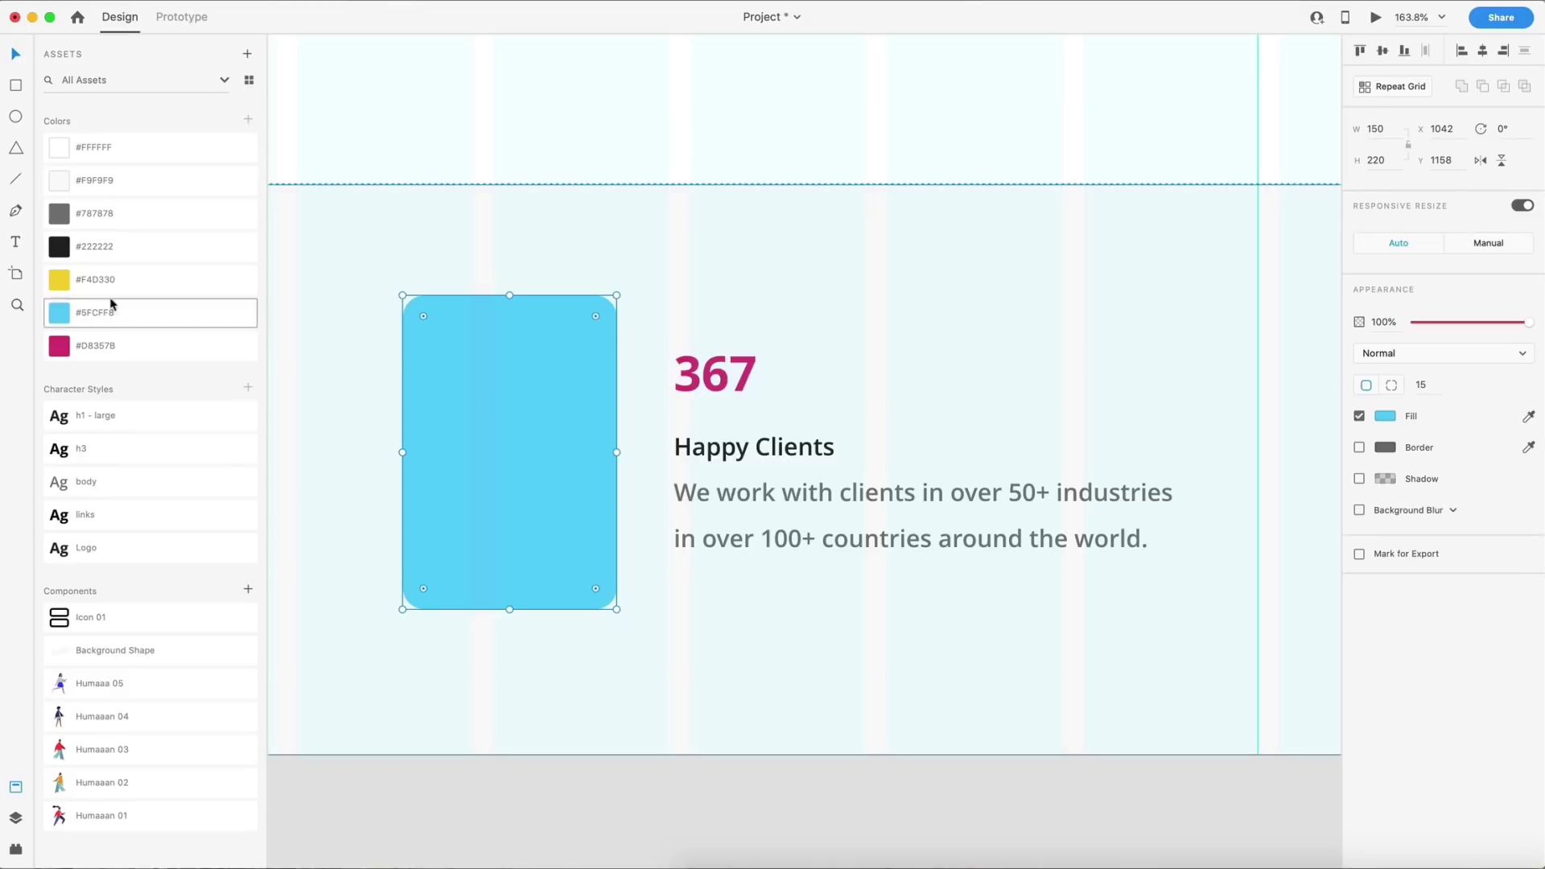
{"action": "left_click", "coordinate": [177, 285]}
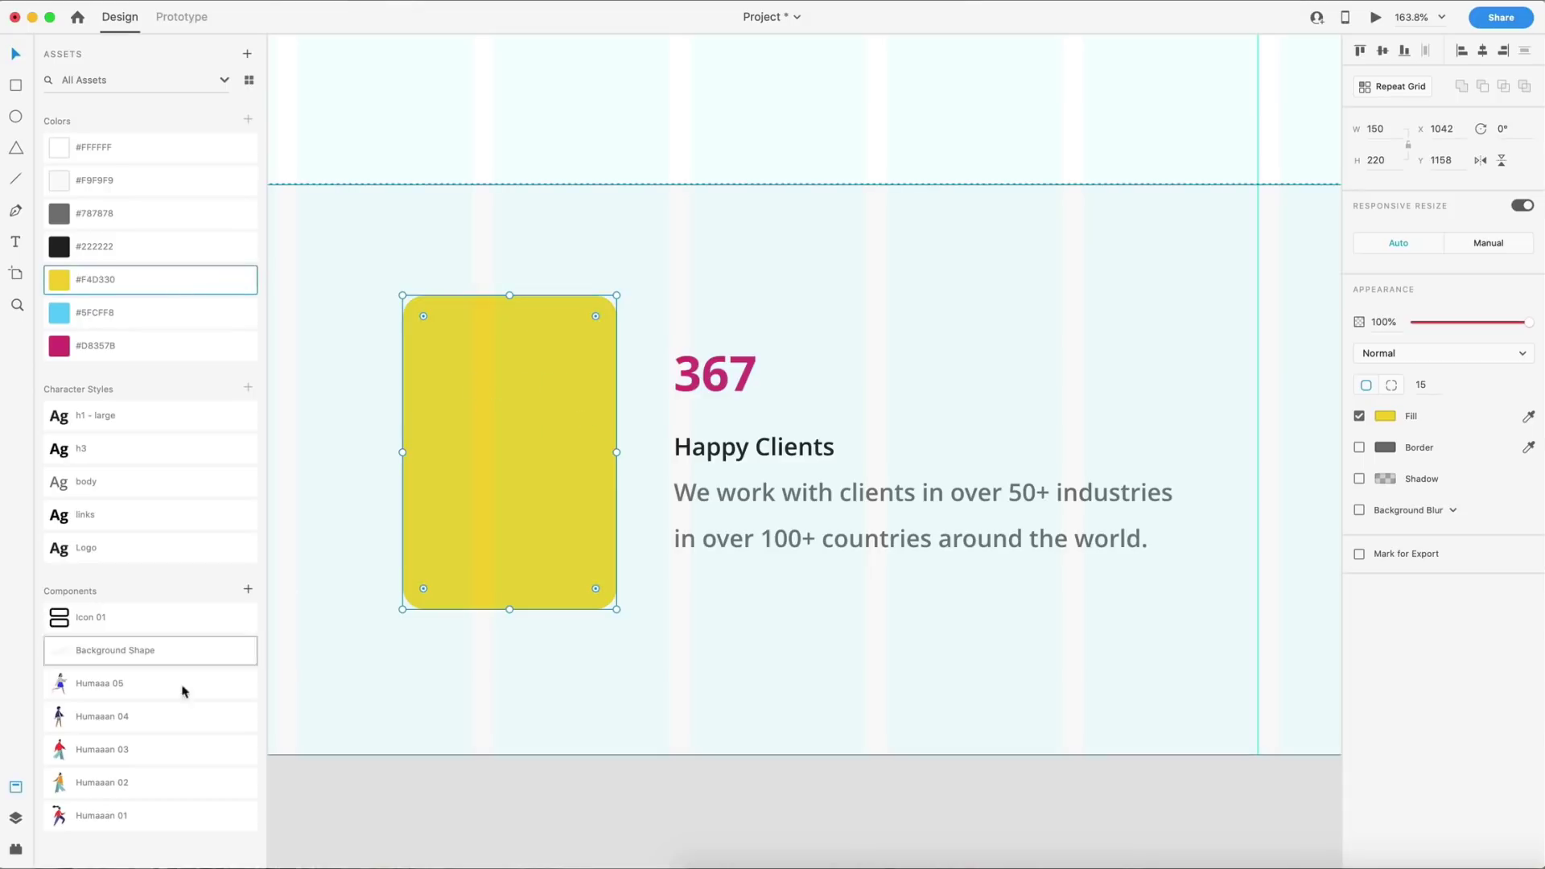
Add the Humaaan 04 and Humaaa 05 components over the yellow card, bring the card to the front and mask both figures with it
{"action": "left_click_drag", "start_coordinate": [51, 724], "coordinate": [463, 531]}
{"action": "left_click_drag", "start_coordinate": [60, 686], "coordinate": [590, 500]}
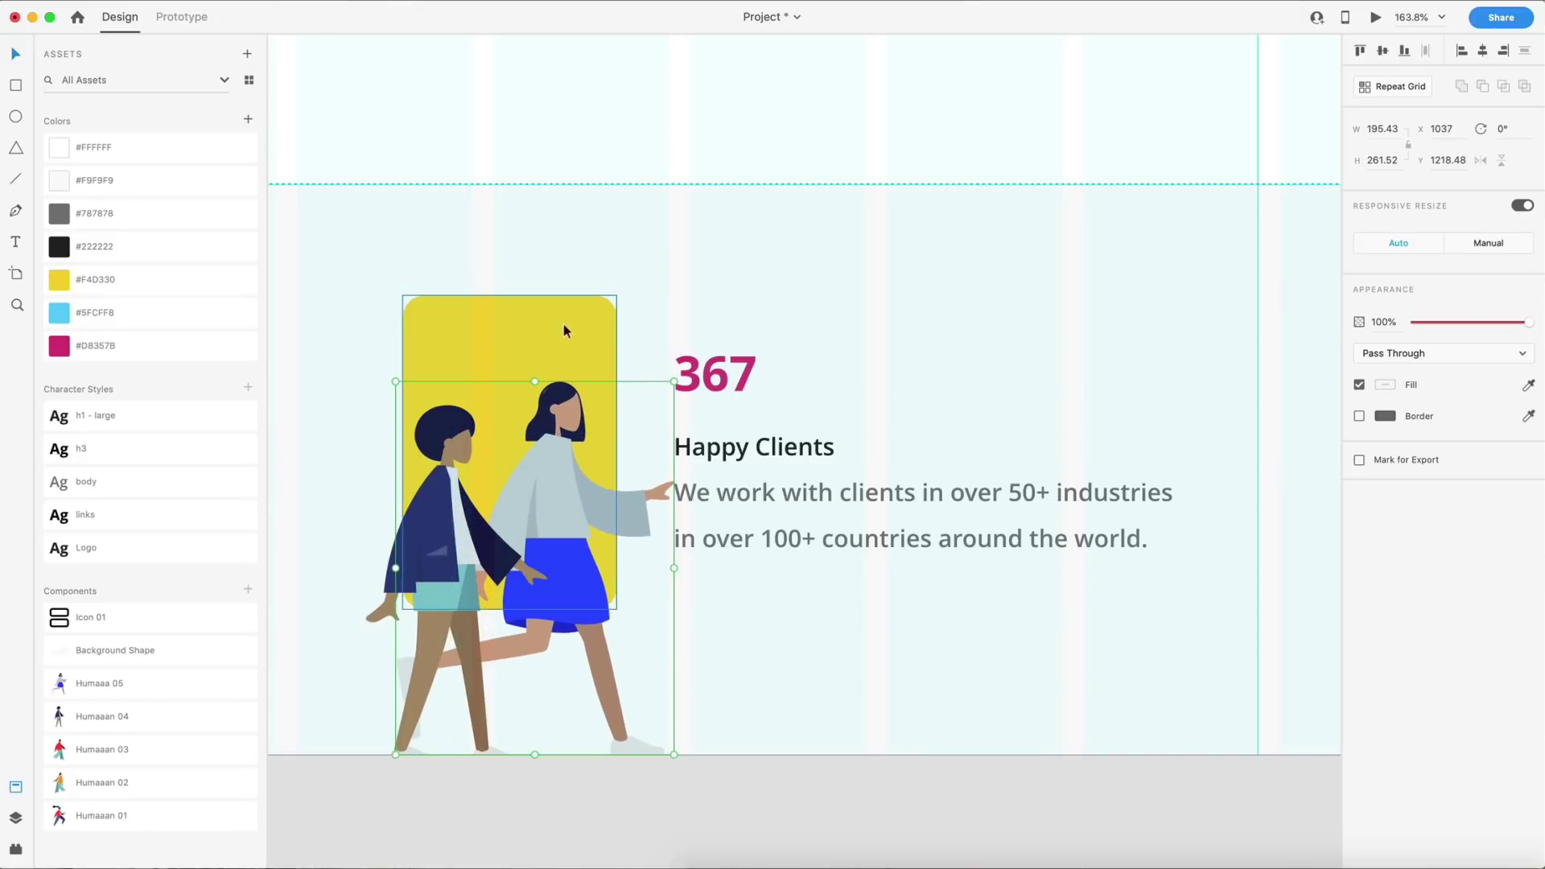
{"action": "left_click", "coordinate": [507, 312]}
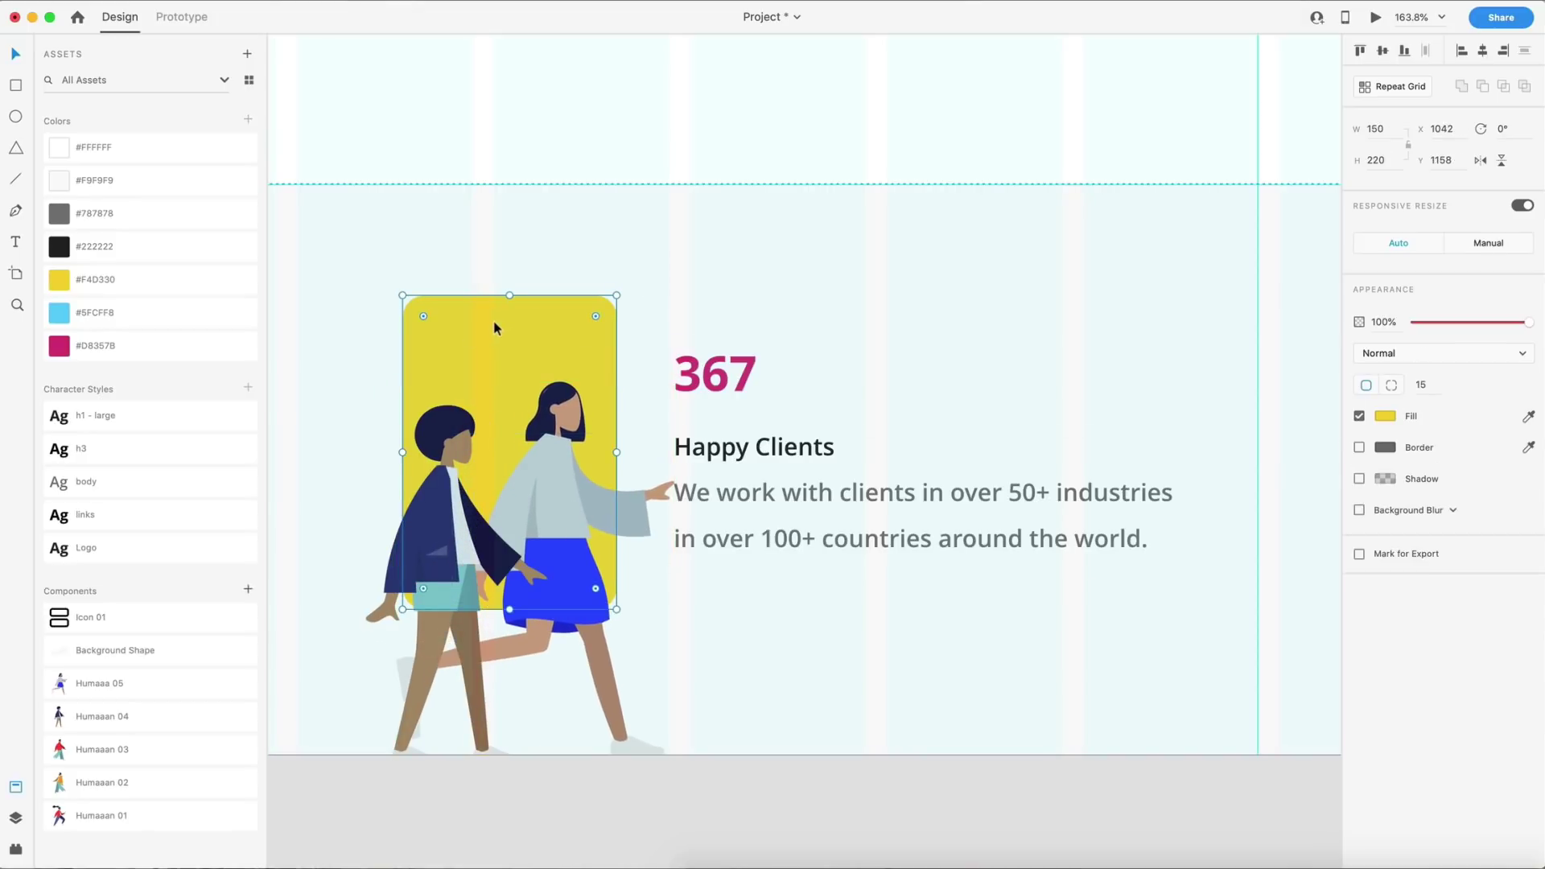
{"action": "key", "text": "super+shift+bracketright"}
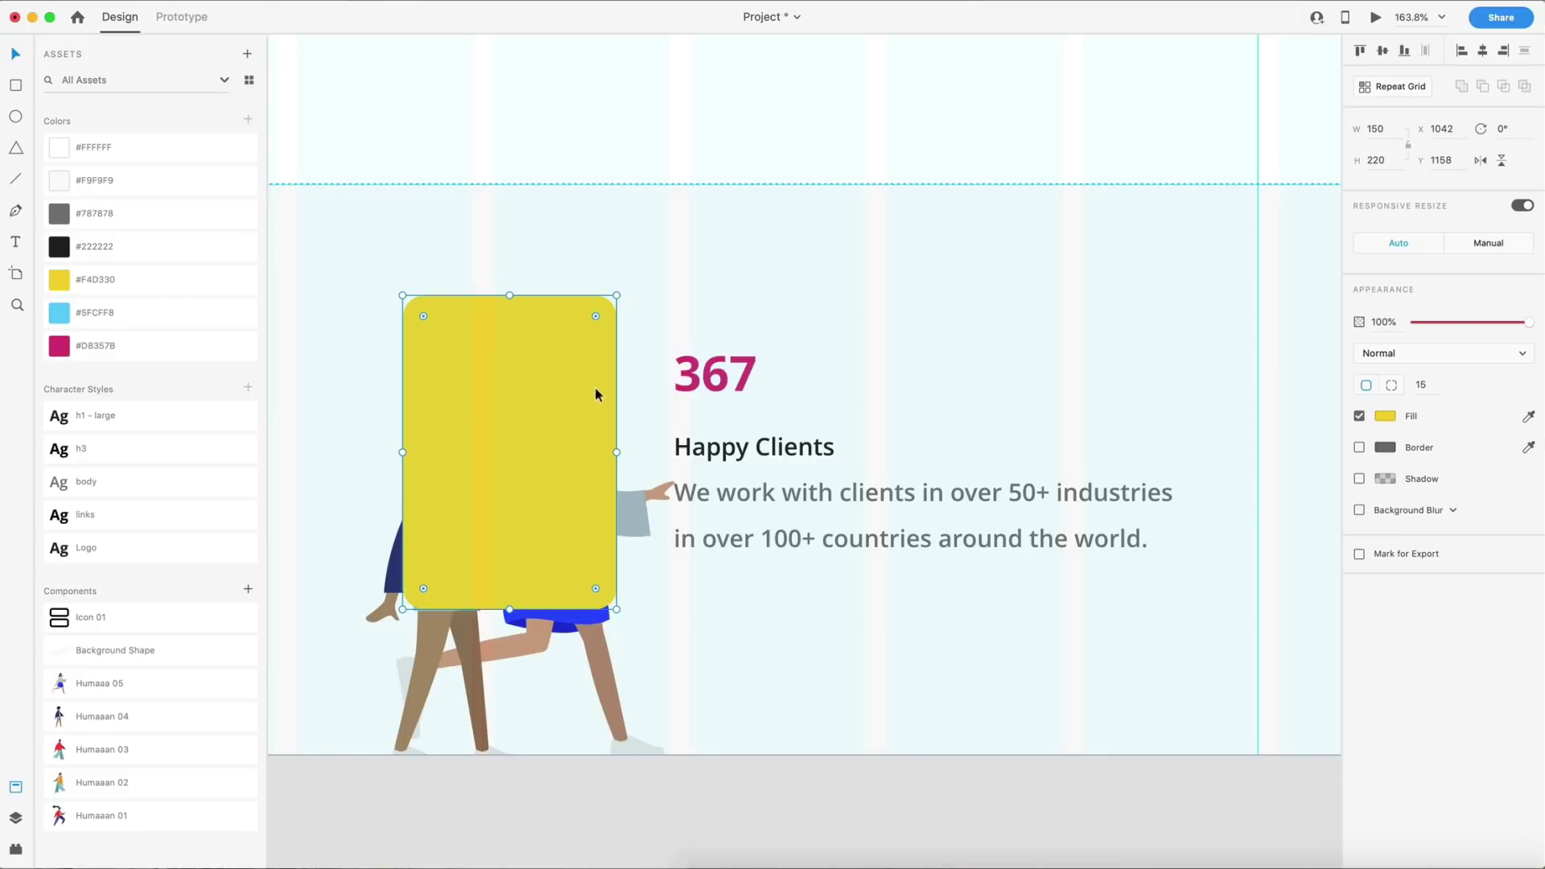
{"action": "left_click", "coordinate": [425, 654], "text": "shift"}
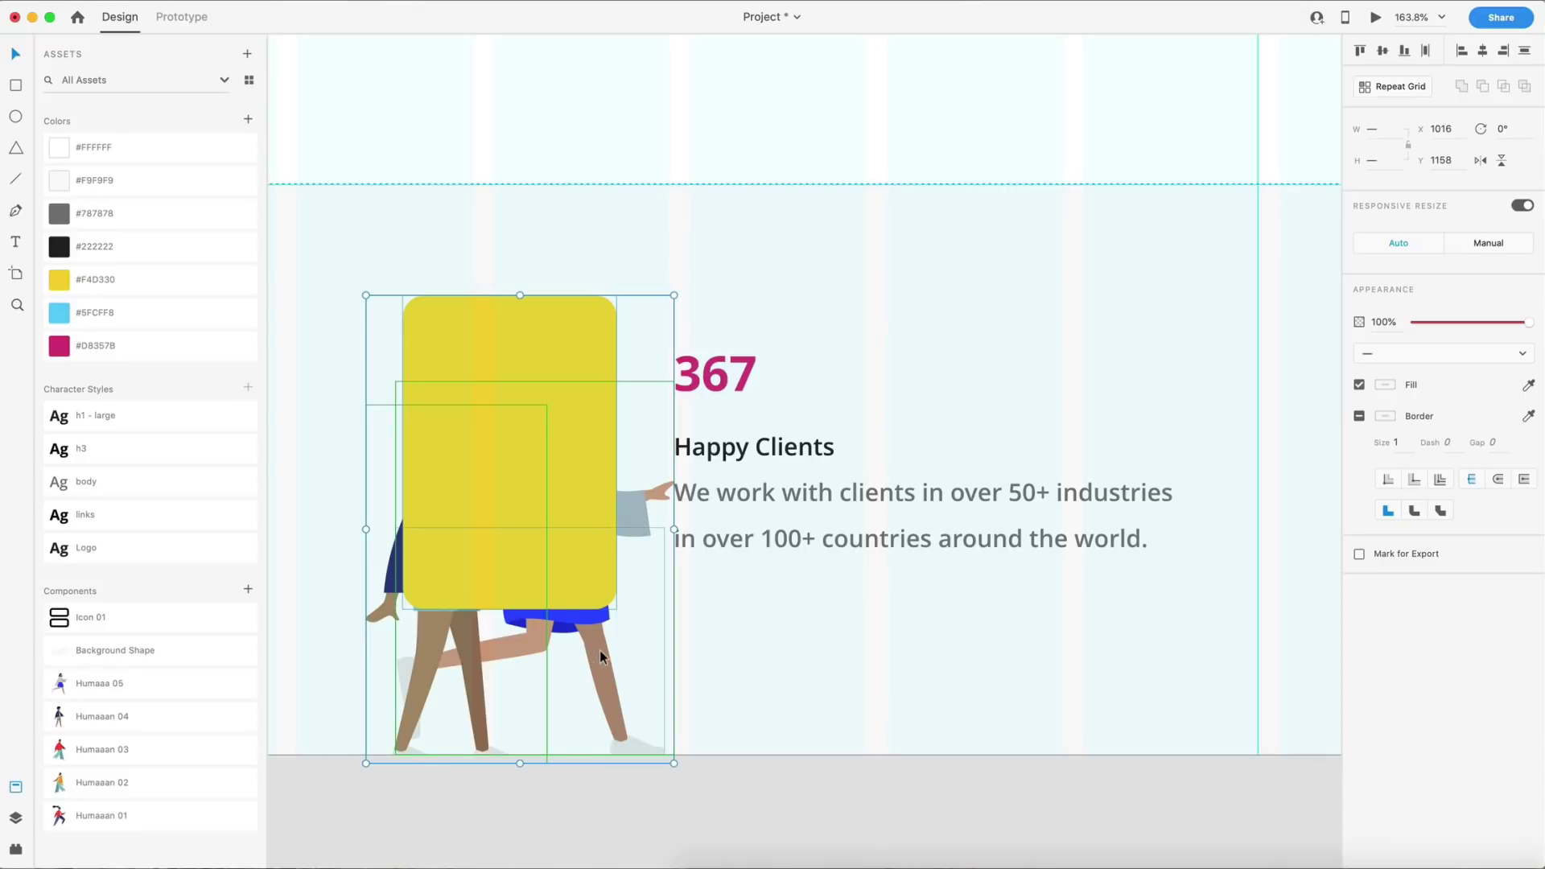
{"action": "key", "text": "super+shift+m"}
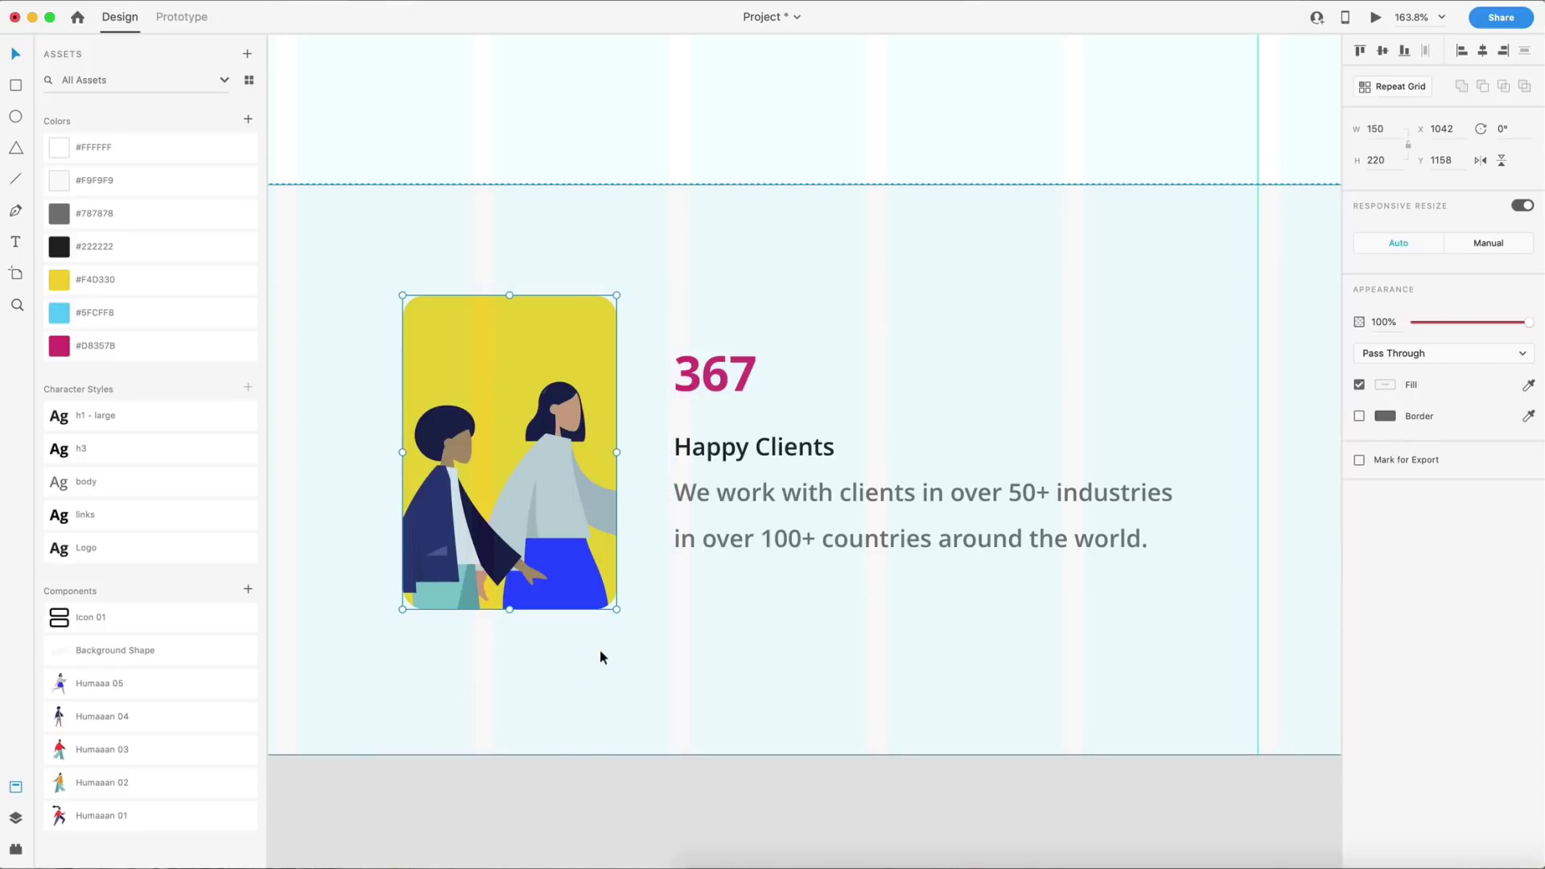
{"action": "left_click", "coordinate": [581, 769]}
{"action": "left_click_drag", "start_coordinate": [567, 816], "coordinate": [424, 336]}
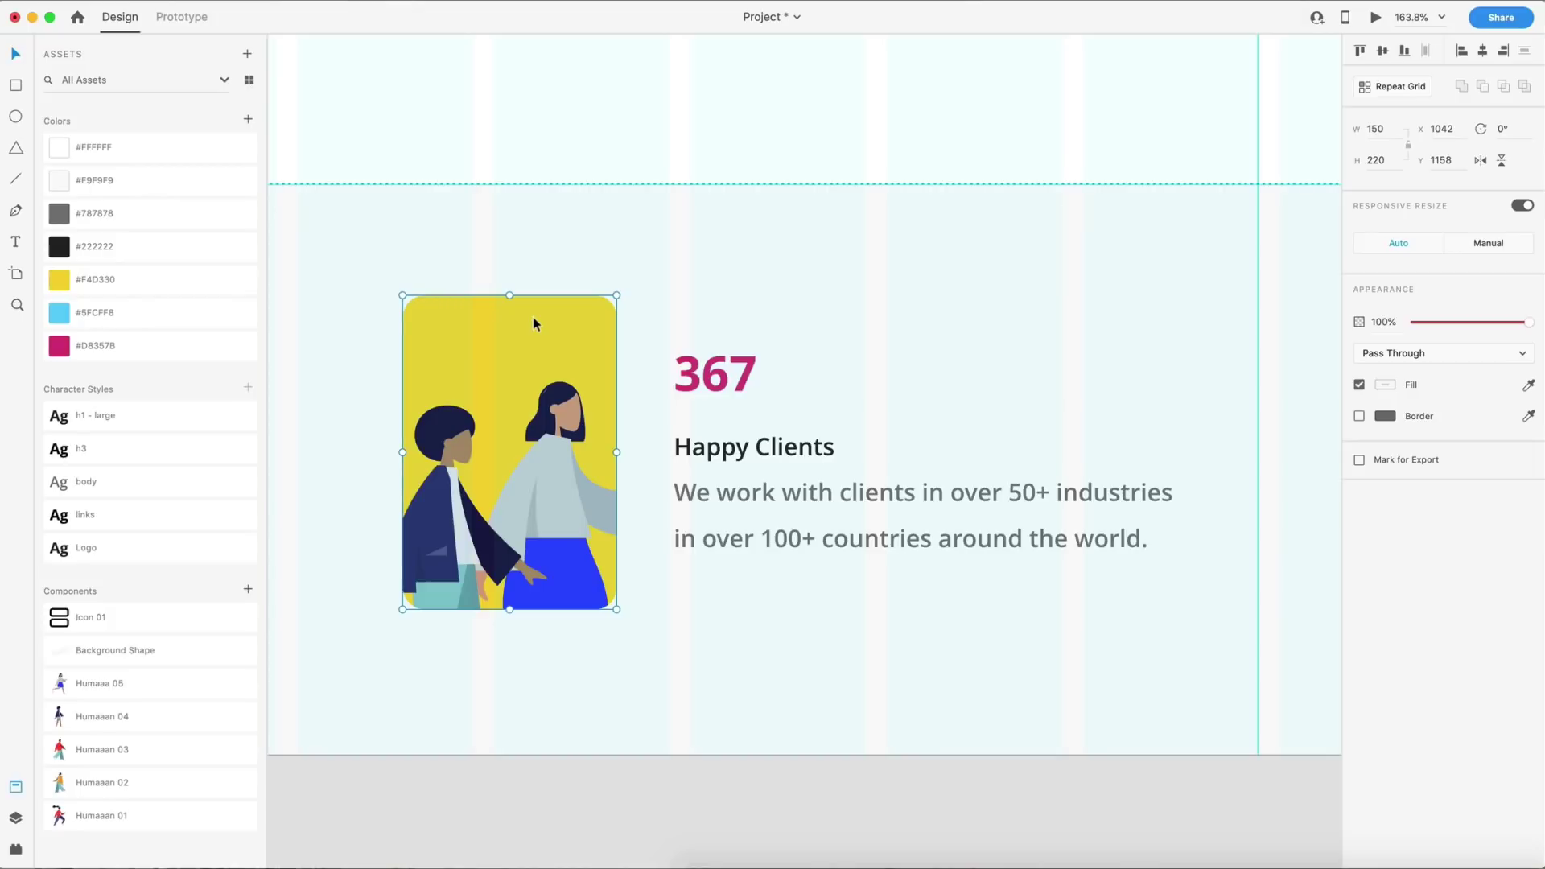
Change the second statistic to "21,000,000", "Users Worldwide" and "We have brought over 21 million unique users to our clients."
{"action": "double_click", "coordinate": [734, 373]}
{"action": "double_click", "coordinate": [733, 370]}
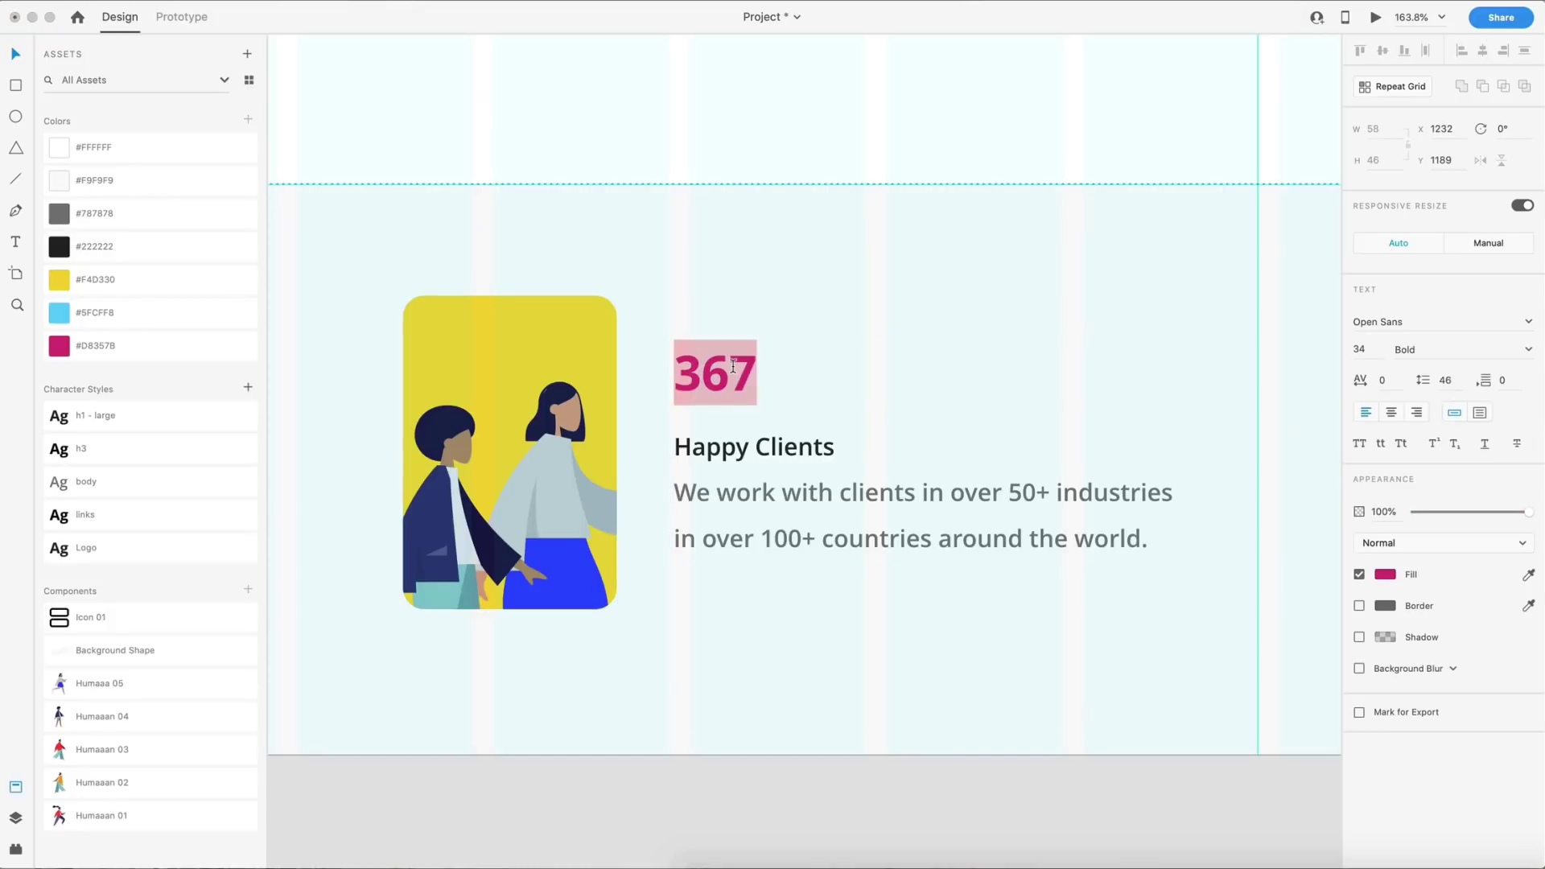
{"action": "left_click", "coordinate": [978, 774]}
{"action": "scroll", "coordinate": [978, 774], "scroll_direction": "down", "scroll_amount": 5}
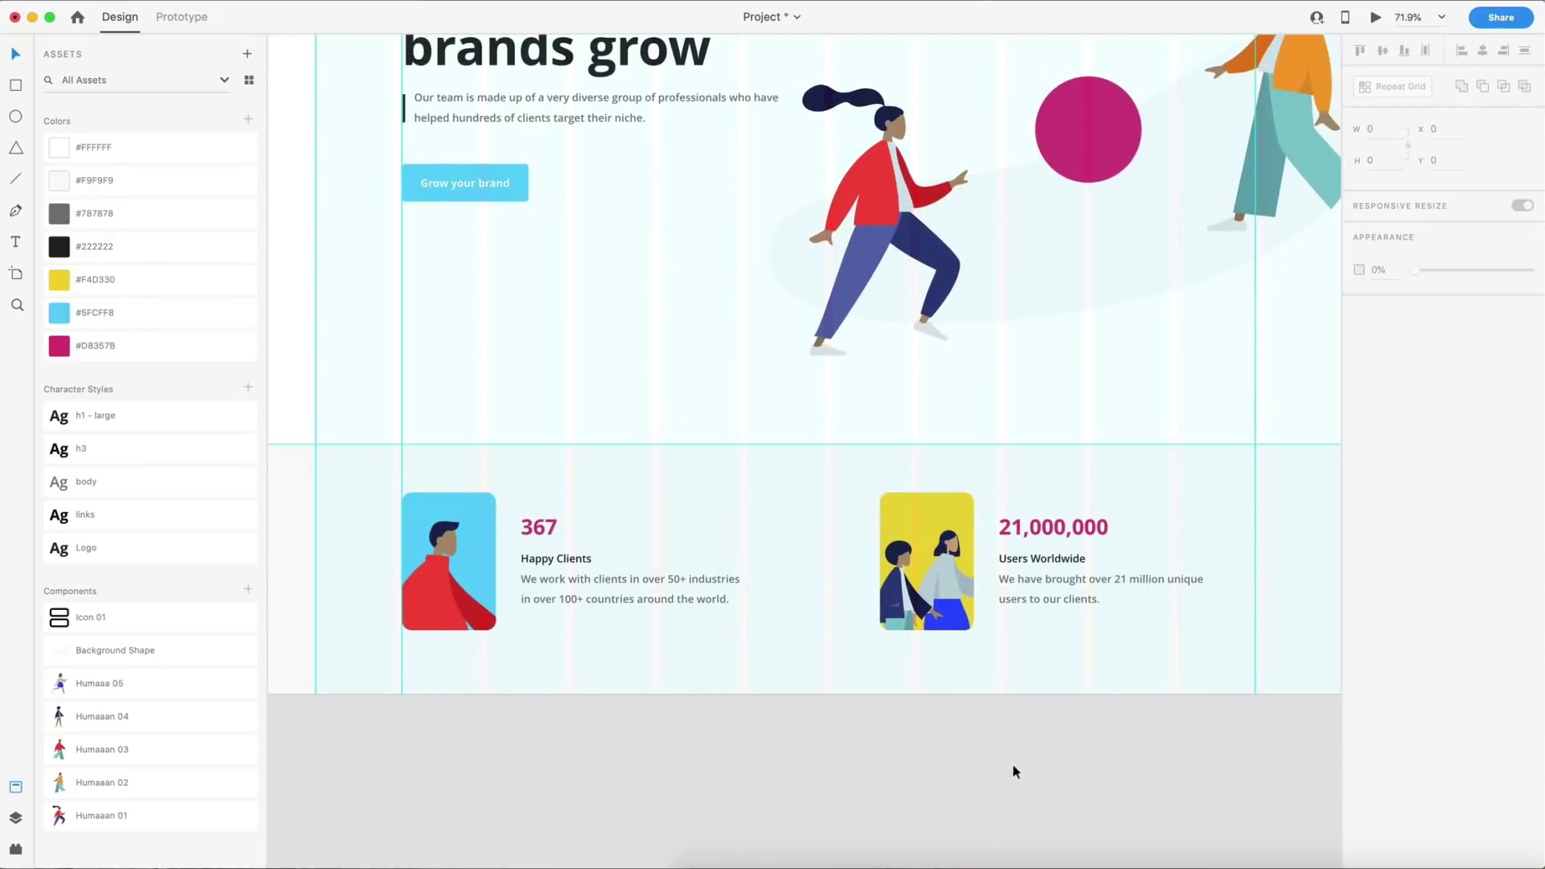
Group the yellow card with its statistic text, and group the blue card with its own statistic text
{"action": "left_click_drag", "start_coordinate": [1162, 766], "coordinate": [858, 485]}
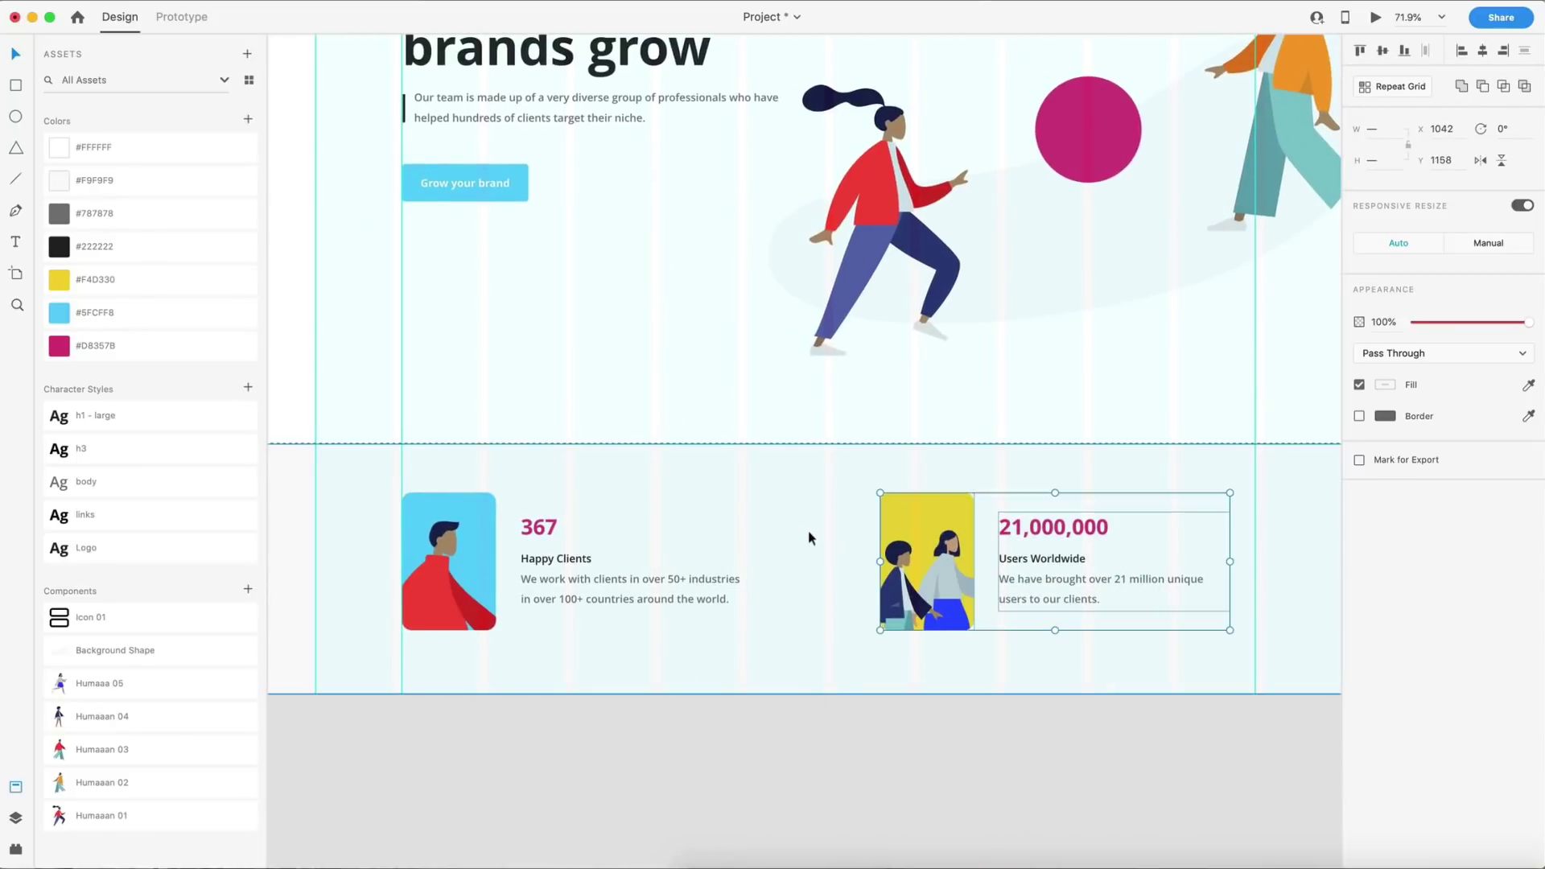
{"action": "double_click", "coordinate": [1015, 537]}
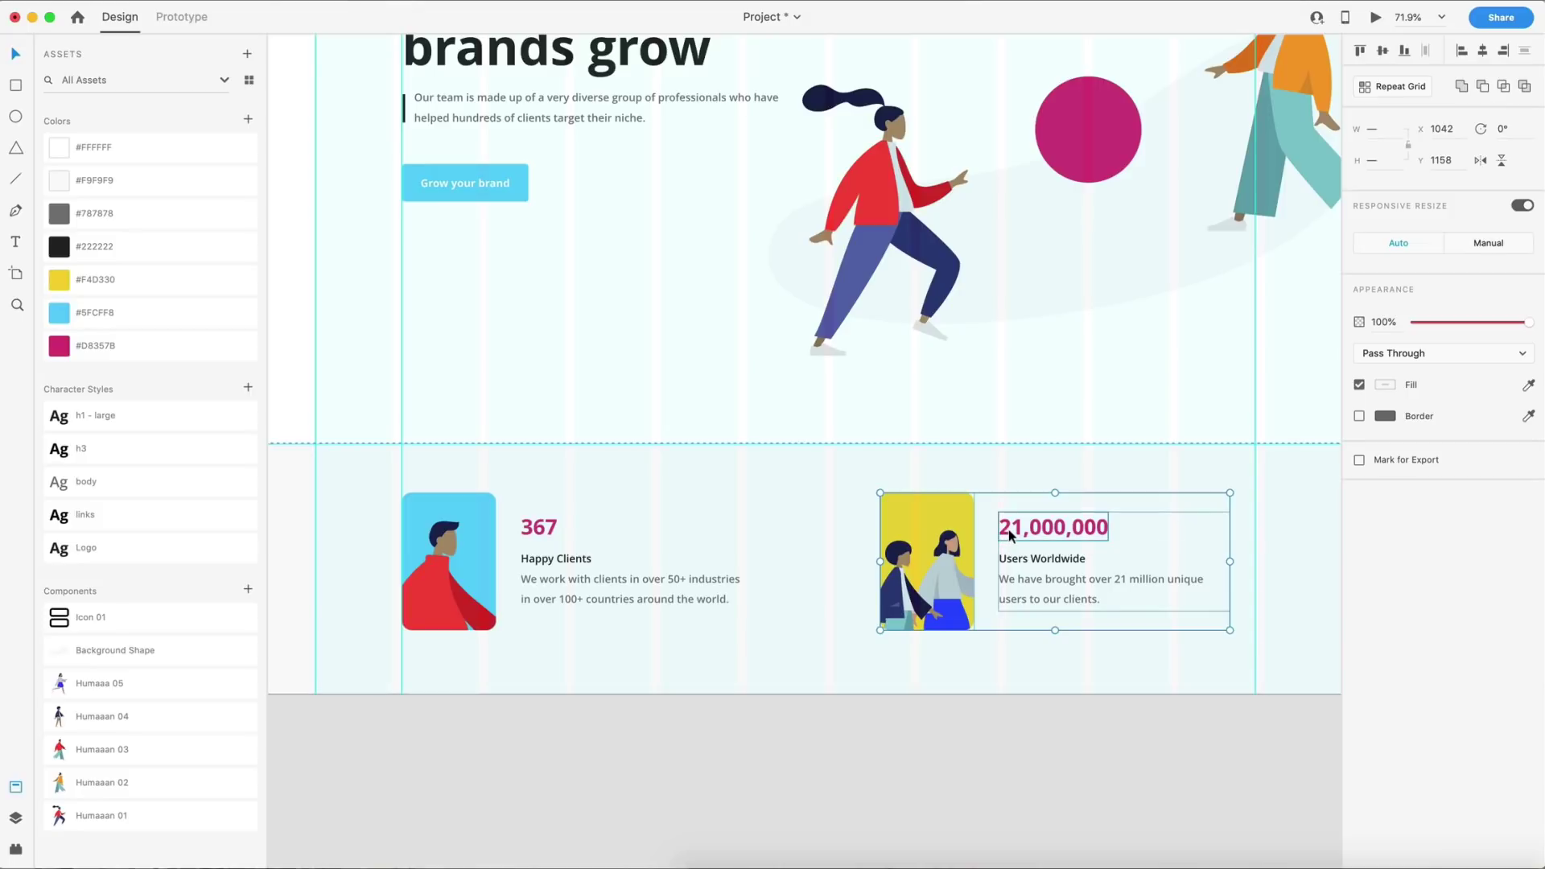
{"action": "left_click_drag", "start_coordinate": [775, 754], "coordinate": [617, 483]}
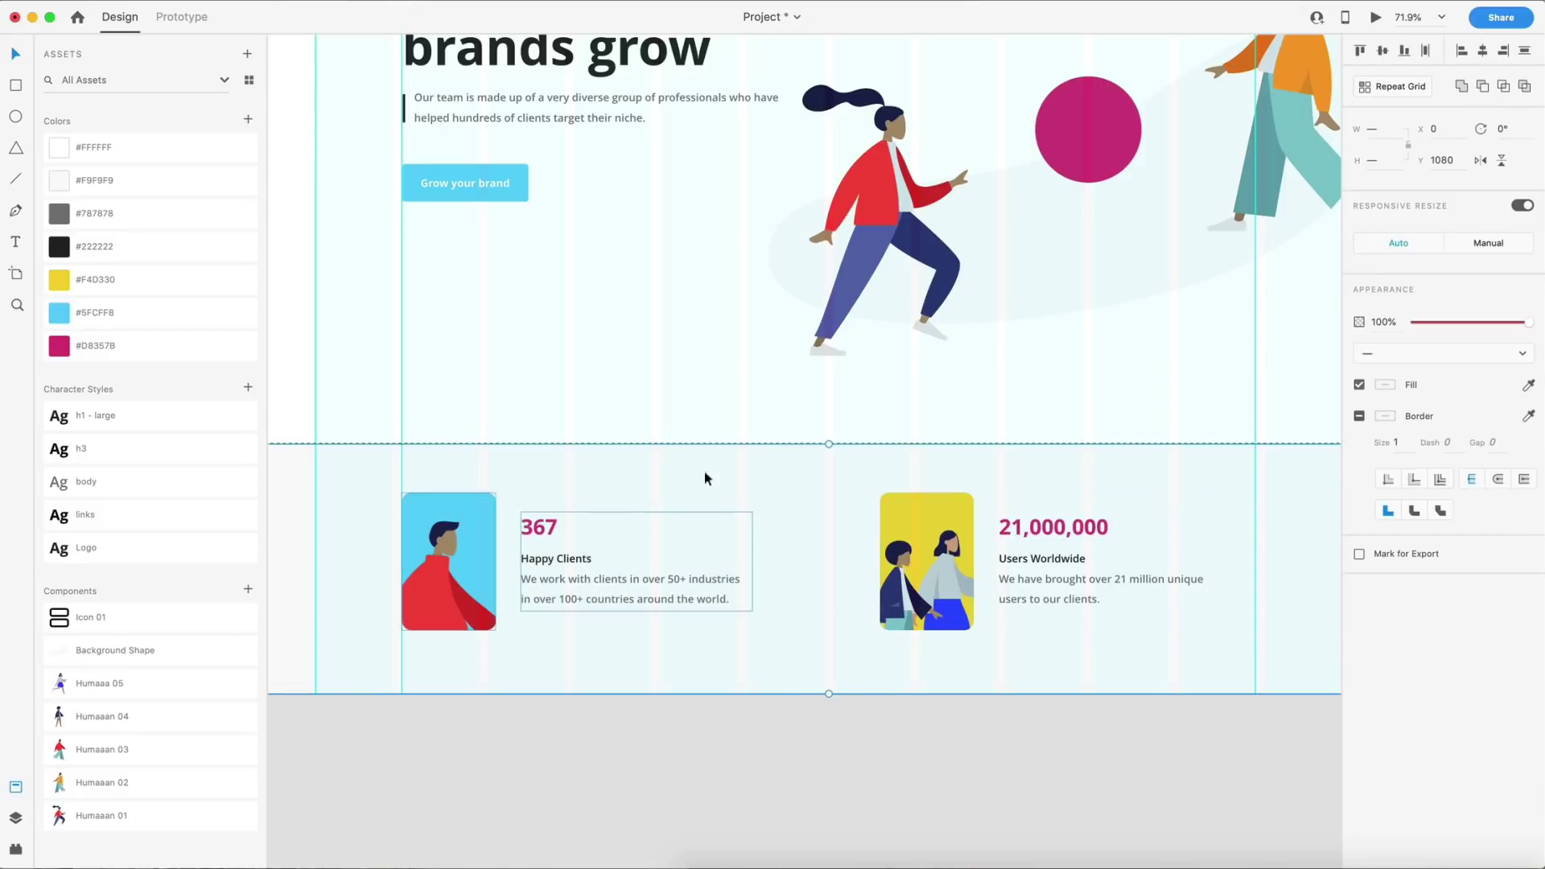
{"action": "scroll", "coordinate": [881, 737], "scroll_direction": "down", "scroll_amount": 3}
{"action": "scroll", "coordinate": [880, 747], "scroll_direction": "right", "scroll_amount": 2}
{"action": "scroll", "coordinate": [880, 746], "scroll_direction": "down", "scroll_amount": 2}
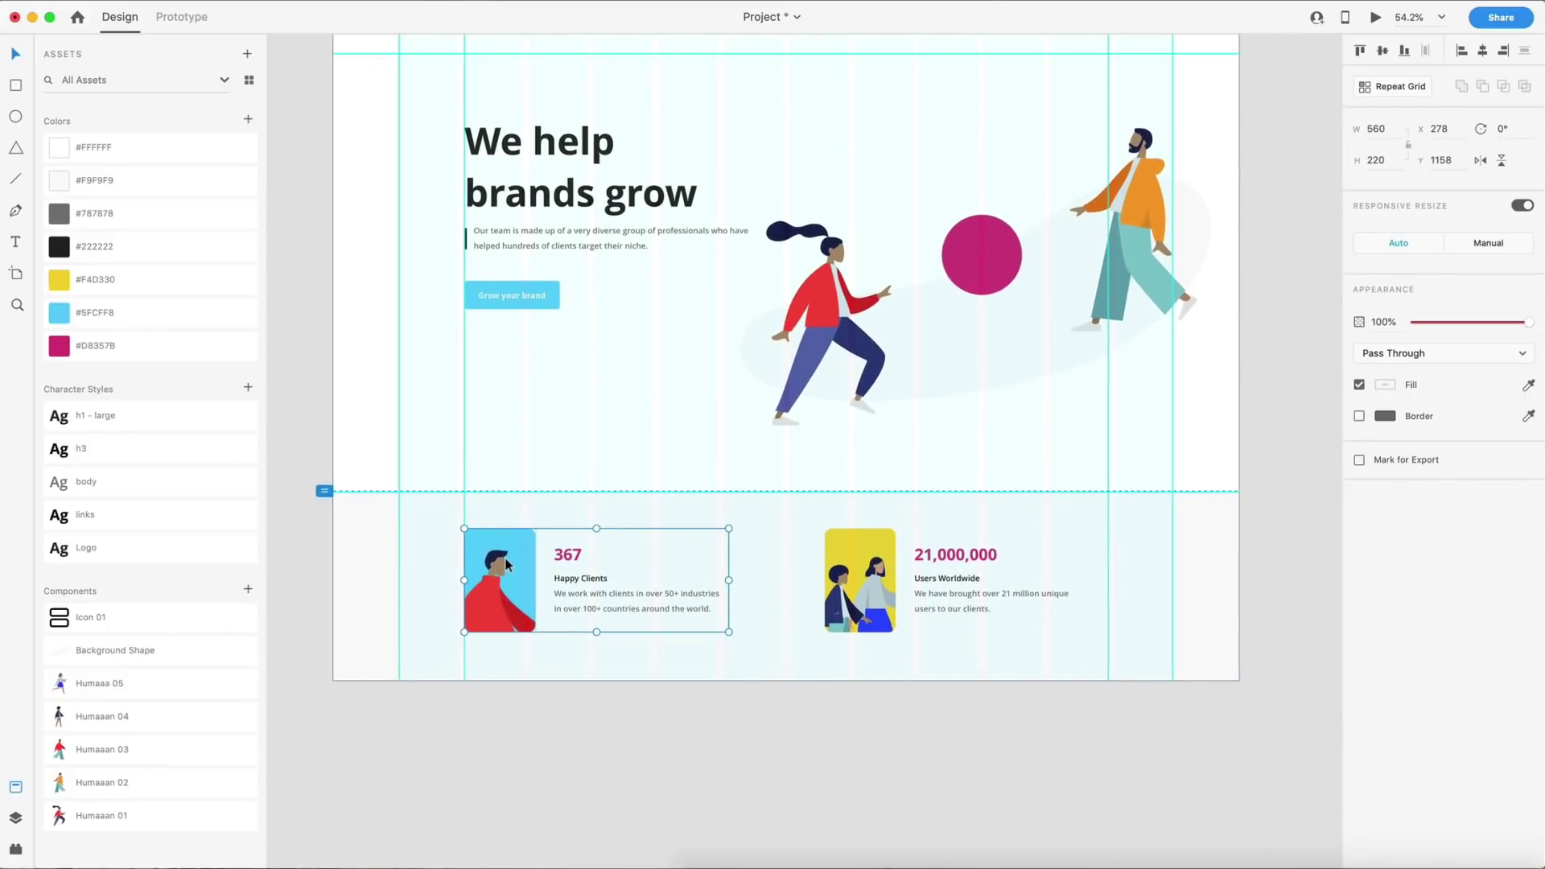
Move the Happy Clients group to Y 1170 and the Users Worldwide group to X 1082, Y 1170
{"action": "left_click_drag", "start_coordinate": [500, 547], "coordinate": [500, 552]}
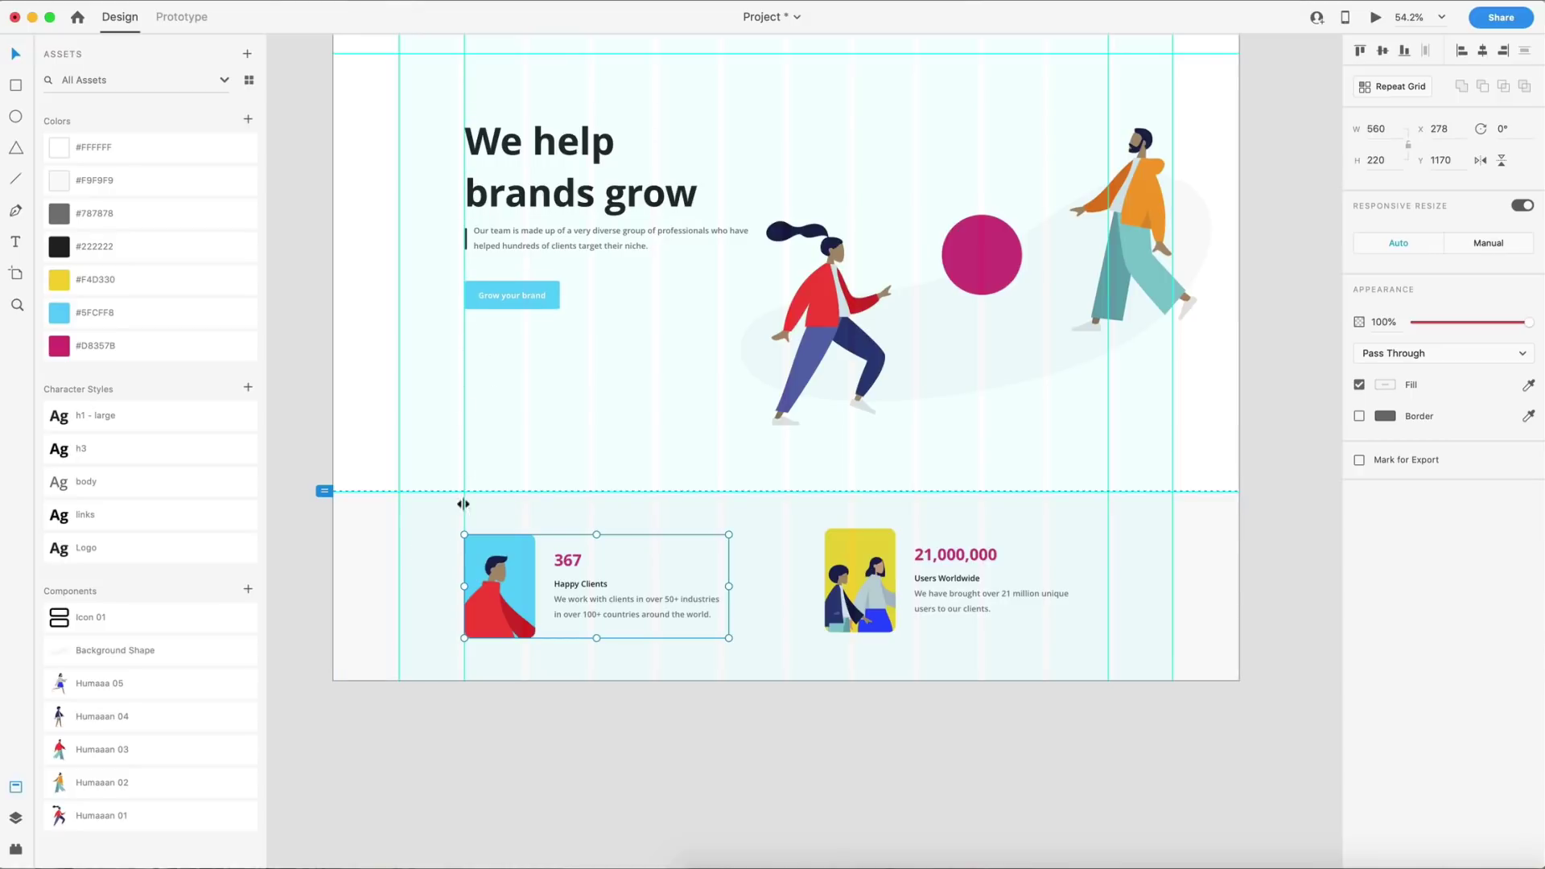
{"action": "left_click_drag", "start_coordinate": [850, 562], "coordinate": [881, 573]}
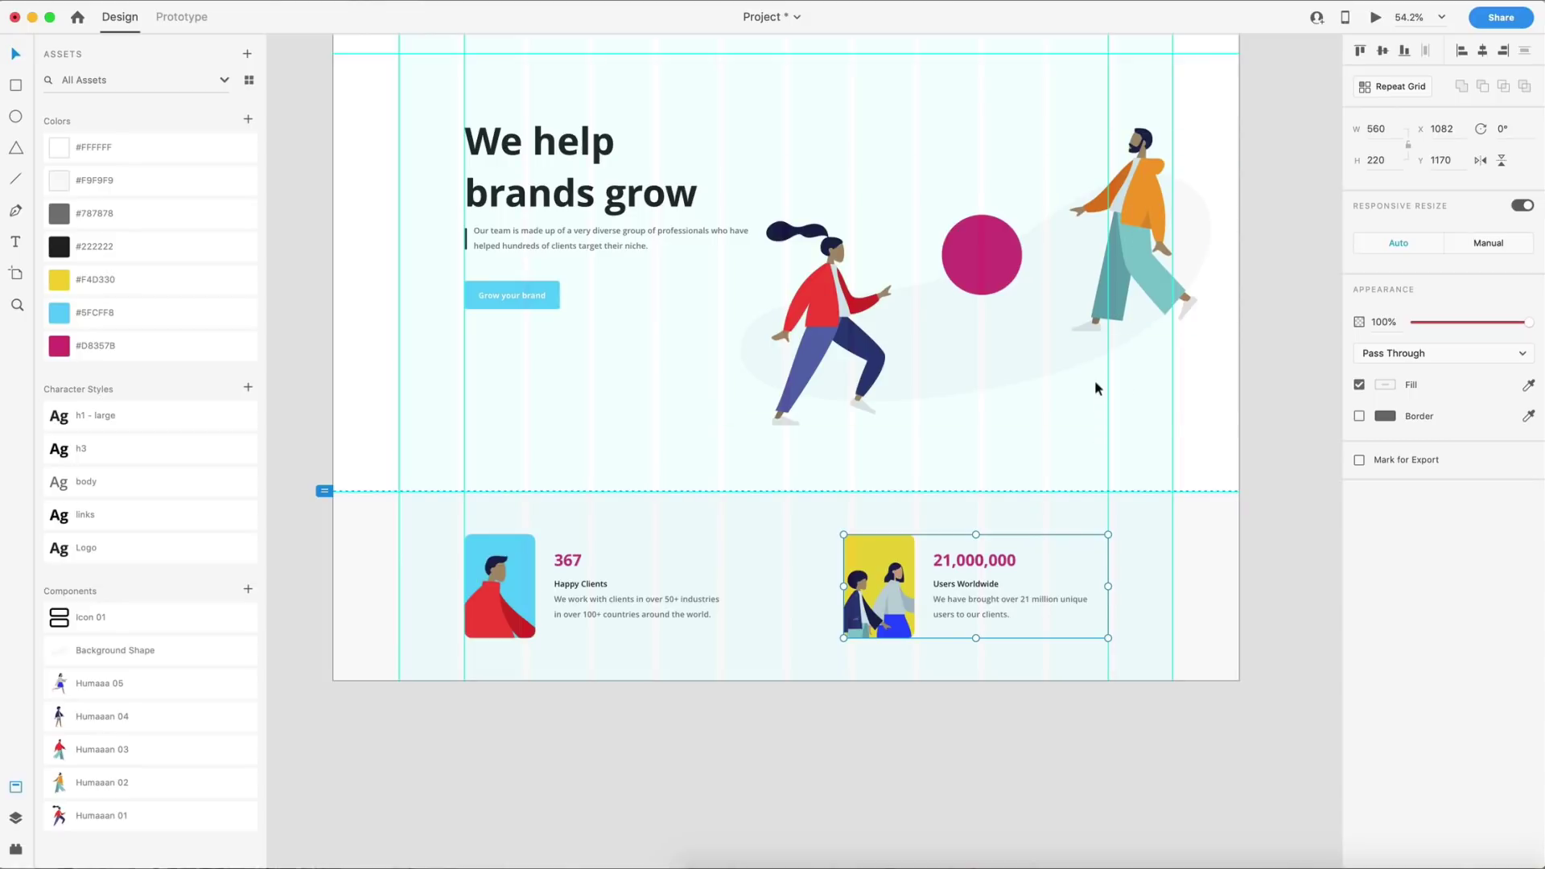
{"action": "left_click", "coordinate": [909, 734]}
Turn off the layout grid on the Design artboard and hide its guides
{"action": "scroll", "coordinate": [973, 741], "scroll_direction": "left", "scroll_amount": 3}
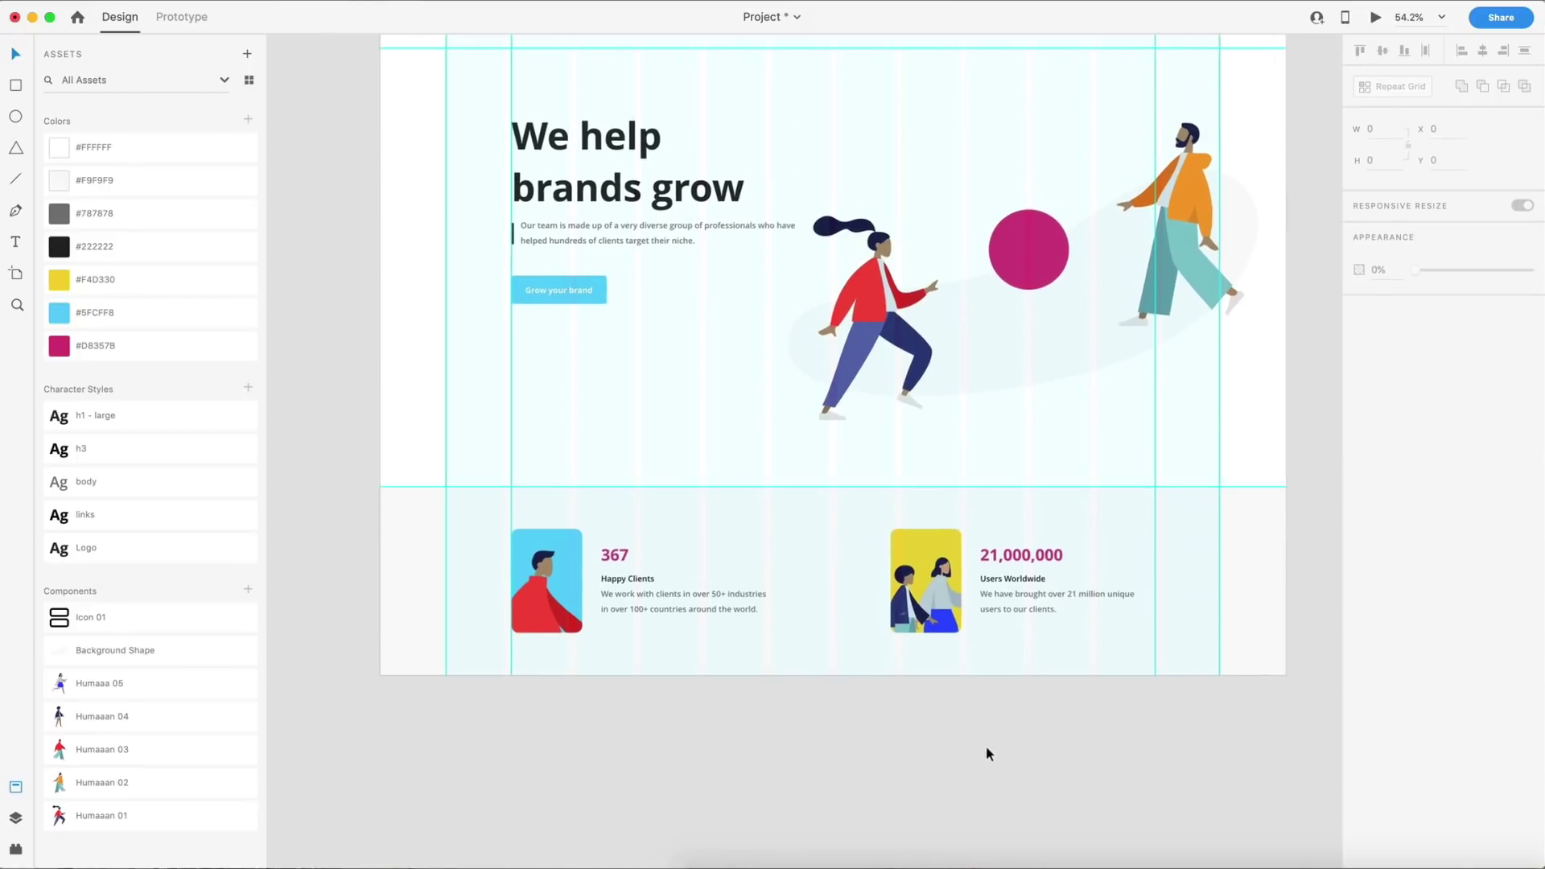
{"action": "scroll", "coordinate": [1040, 718], "scroll_direction": "right", "scroll_amount": 1}
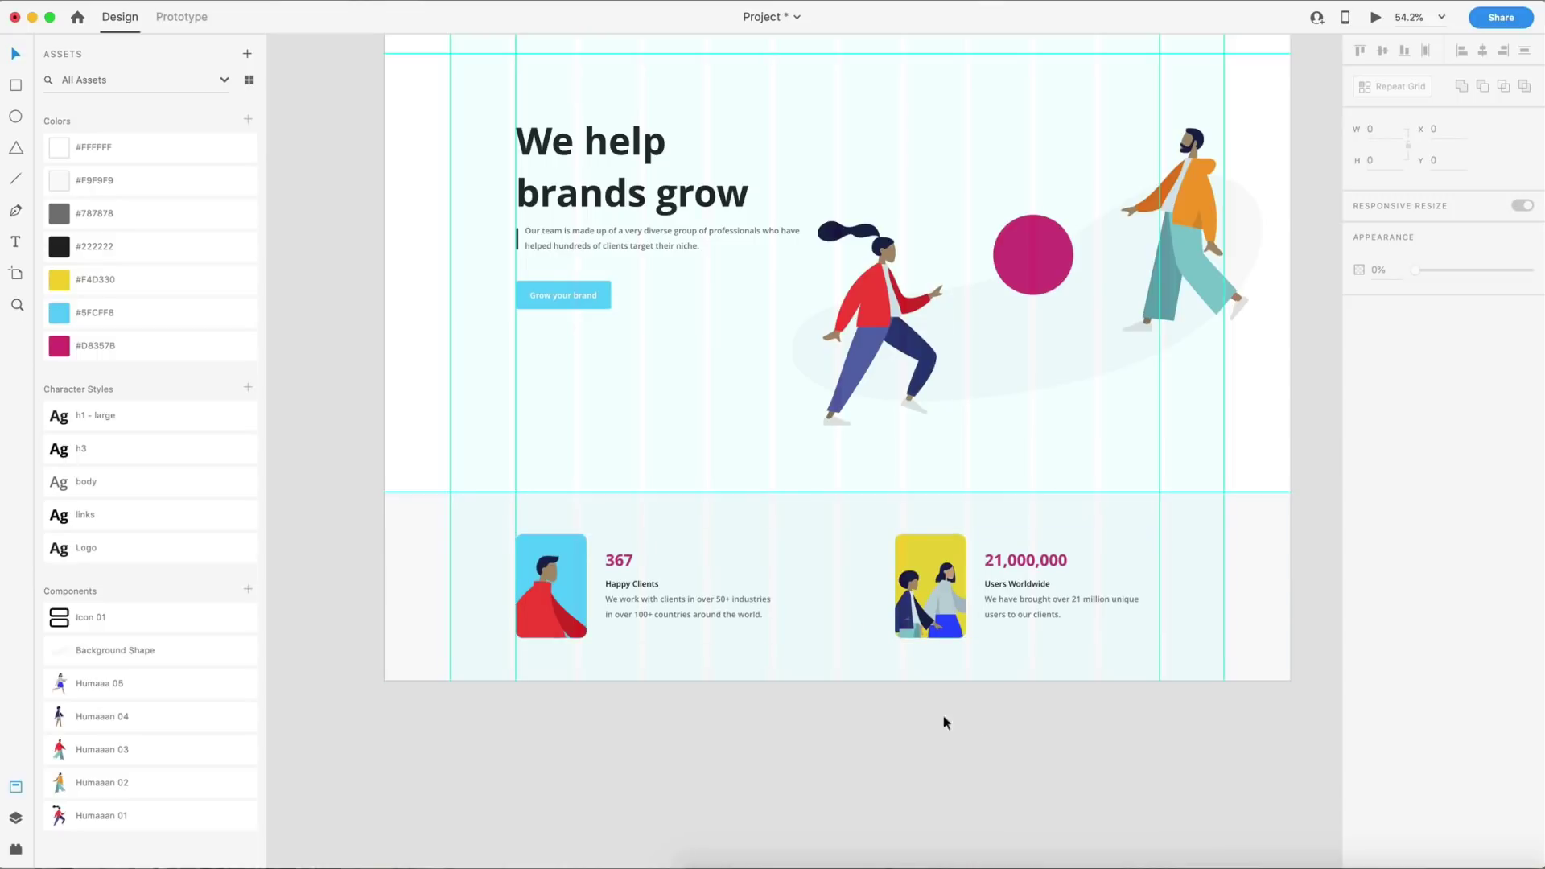
{"action": "scroll", "coordinate": [965, 734], "scroll_direction": "up", "scroll_amount": 5}
{"action": "scroll", "coordinate": [1003, 734], "scroll_direction": "right", "scroll_amount": 2}
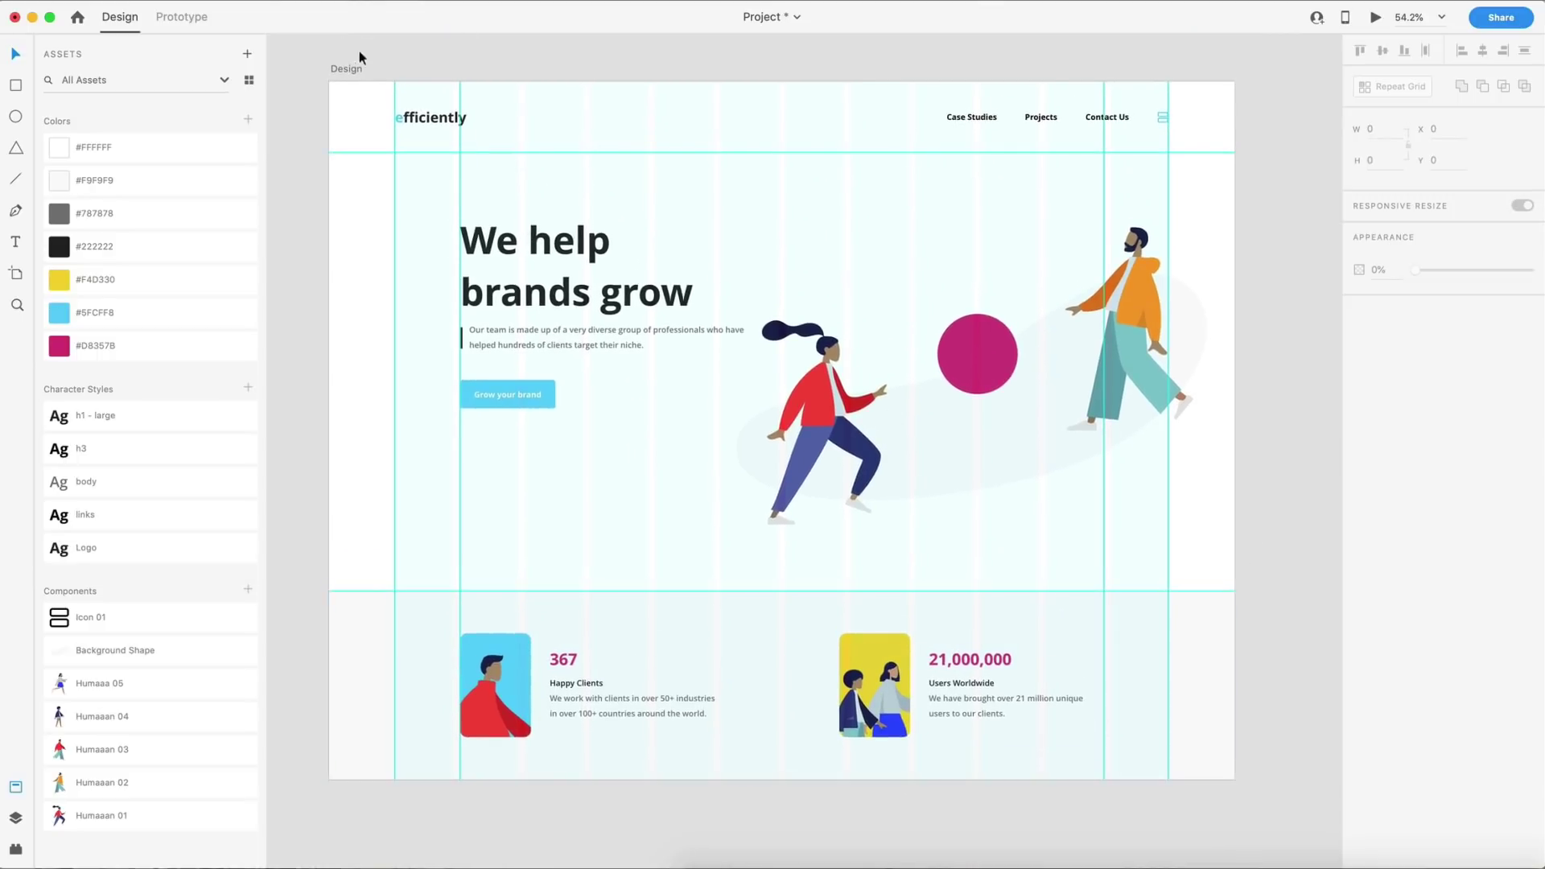
{"action": "left_click", "coordinate": [344, 69]}
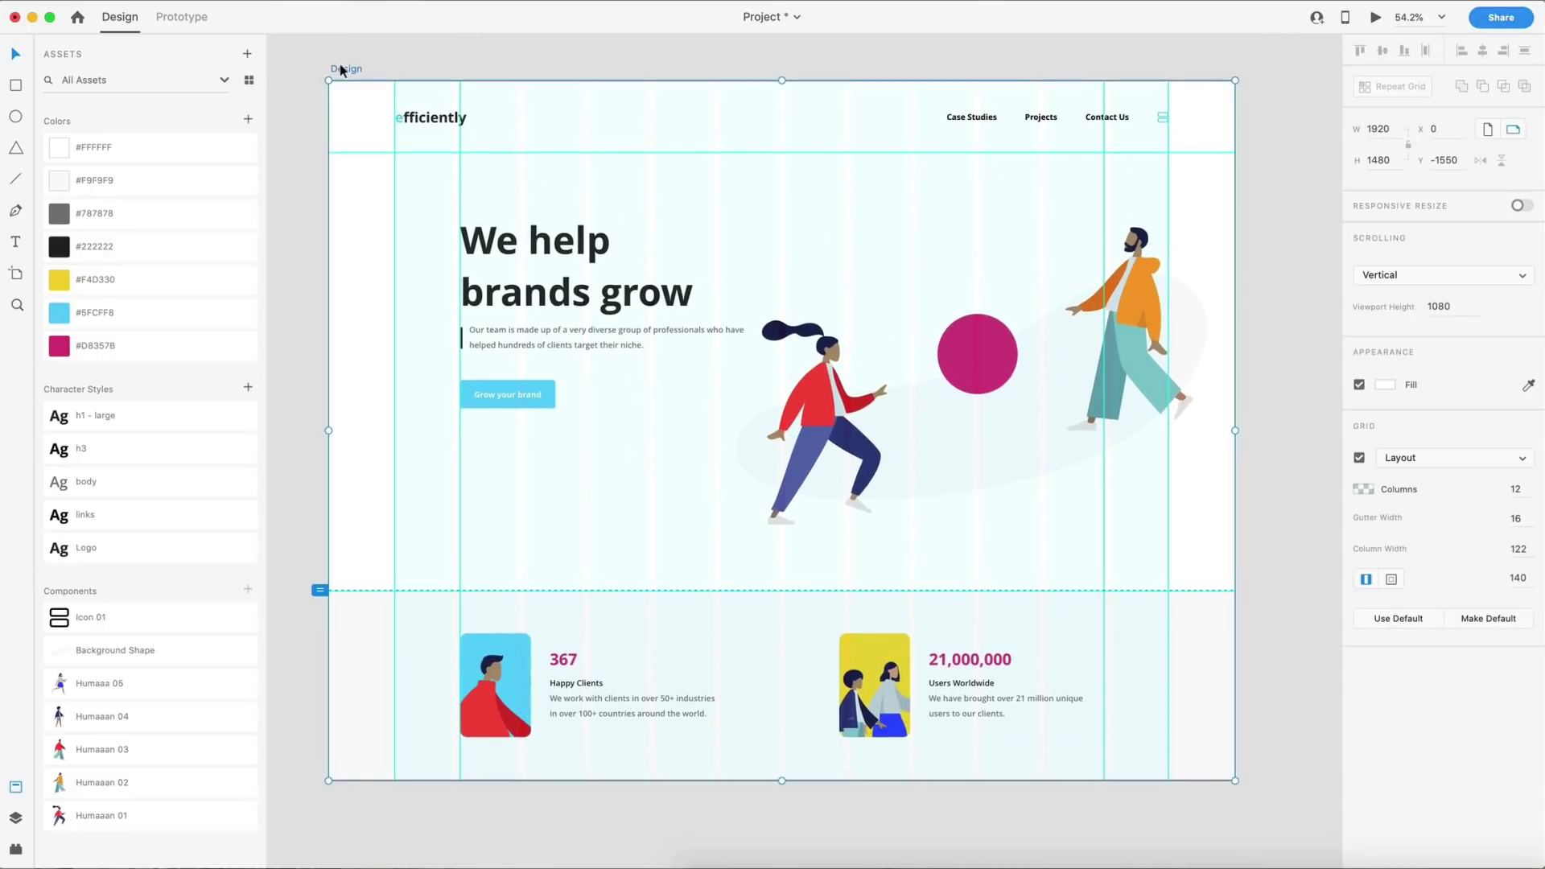
{"action": "left_click", "coordinate": [1359, 458]}
{"action": "left_click", "coordinate": [1310, 480]}
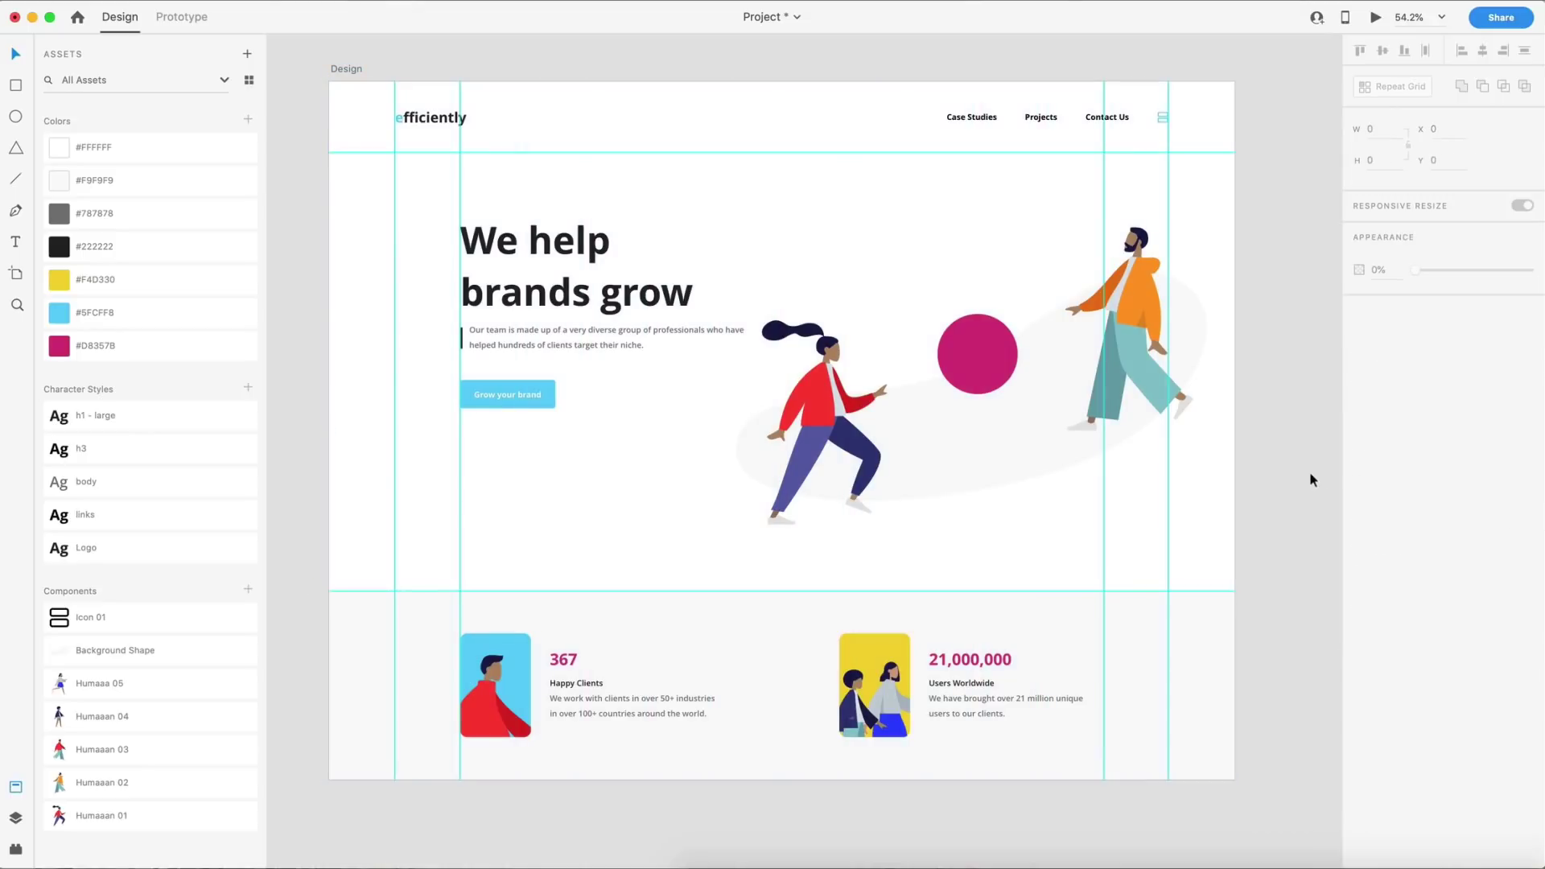
{"action": "key", "text": "super+semicolon"}
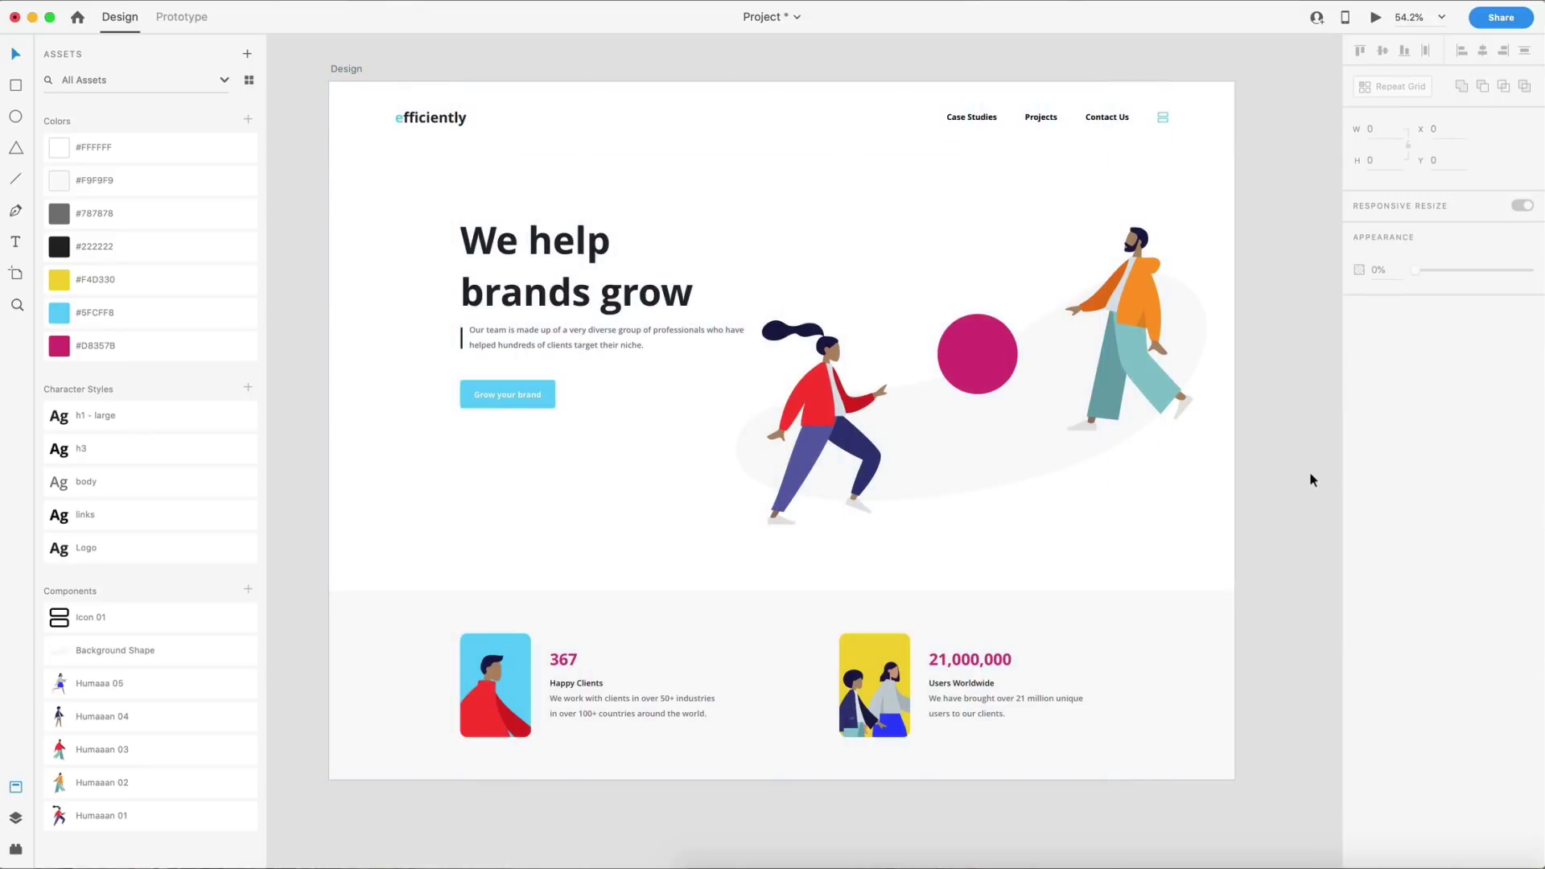
{"action": "scroll", "coordinate": [1304, 473], "scroll_direction": "up", "scroll_amount": 1}
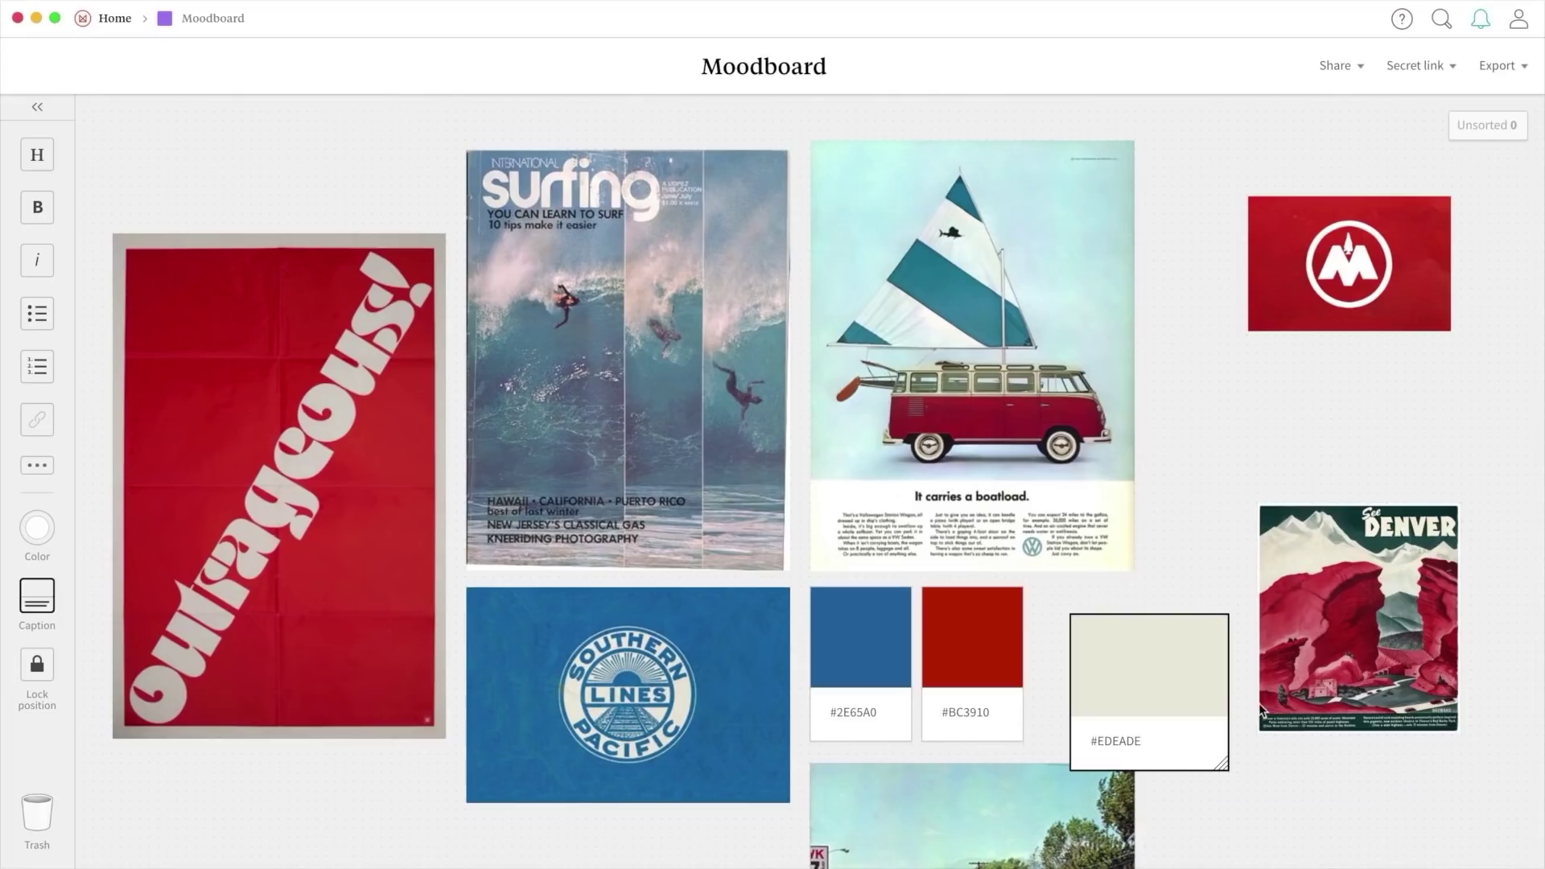
On the Customer journey map board, place the unsorted country-change screenshot below the payment option image in the Change Country stage
{"action": "left_click", "coordinate": [1146, 658]}
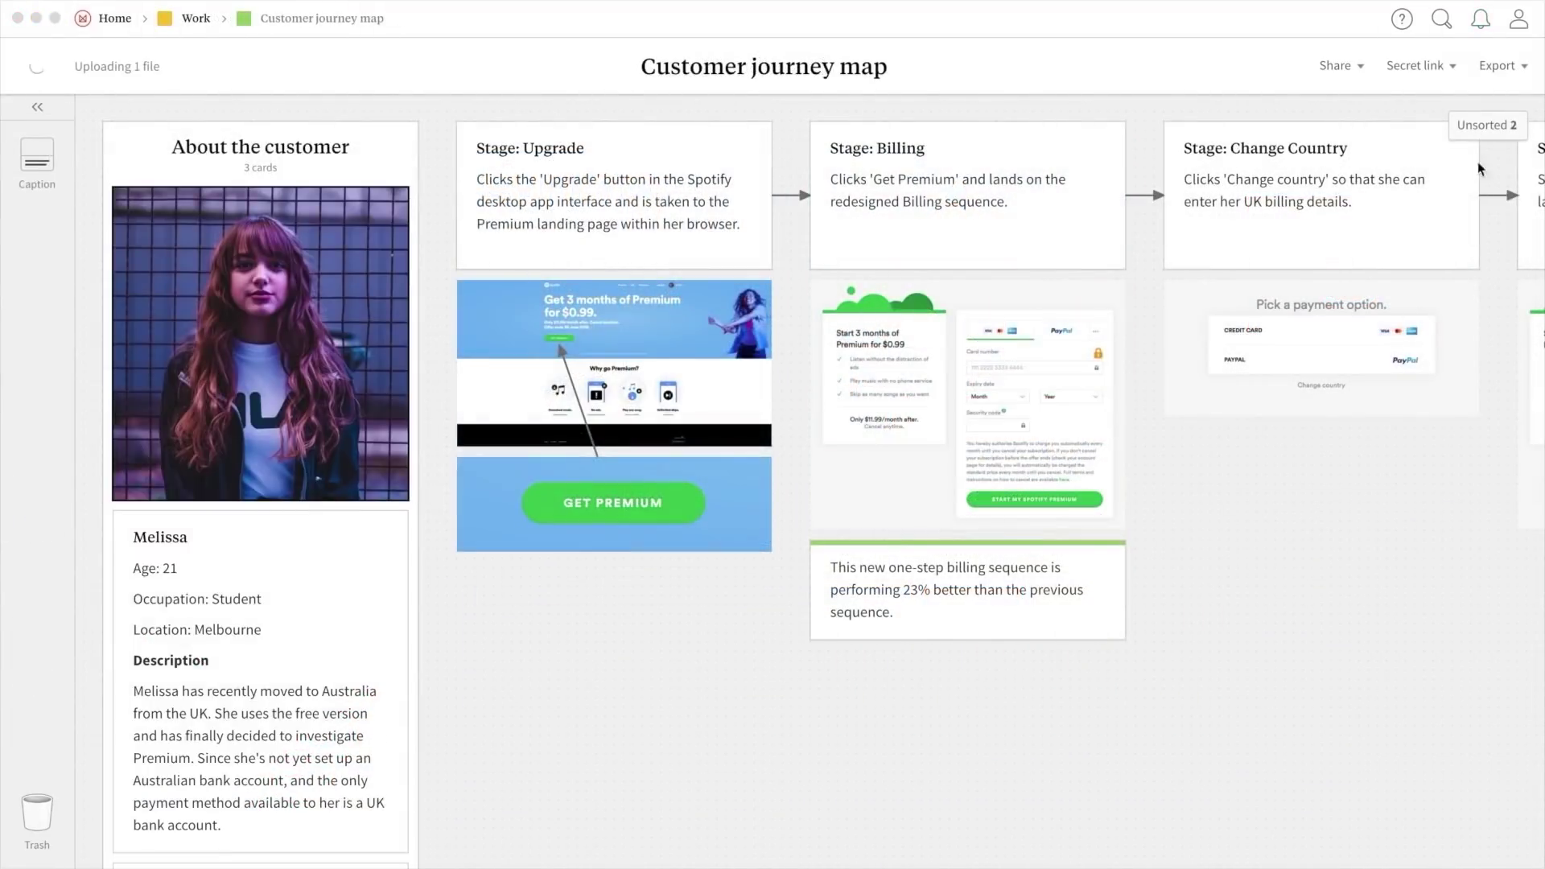
{"action": "left_click", "coordinate": [1483, 129]}
{"action": "left_click_drag", "start_coordinate": [1417, 210], "coordinate": [1381, 479]}
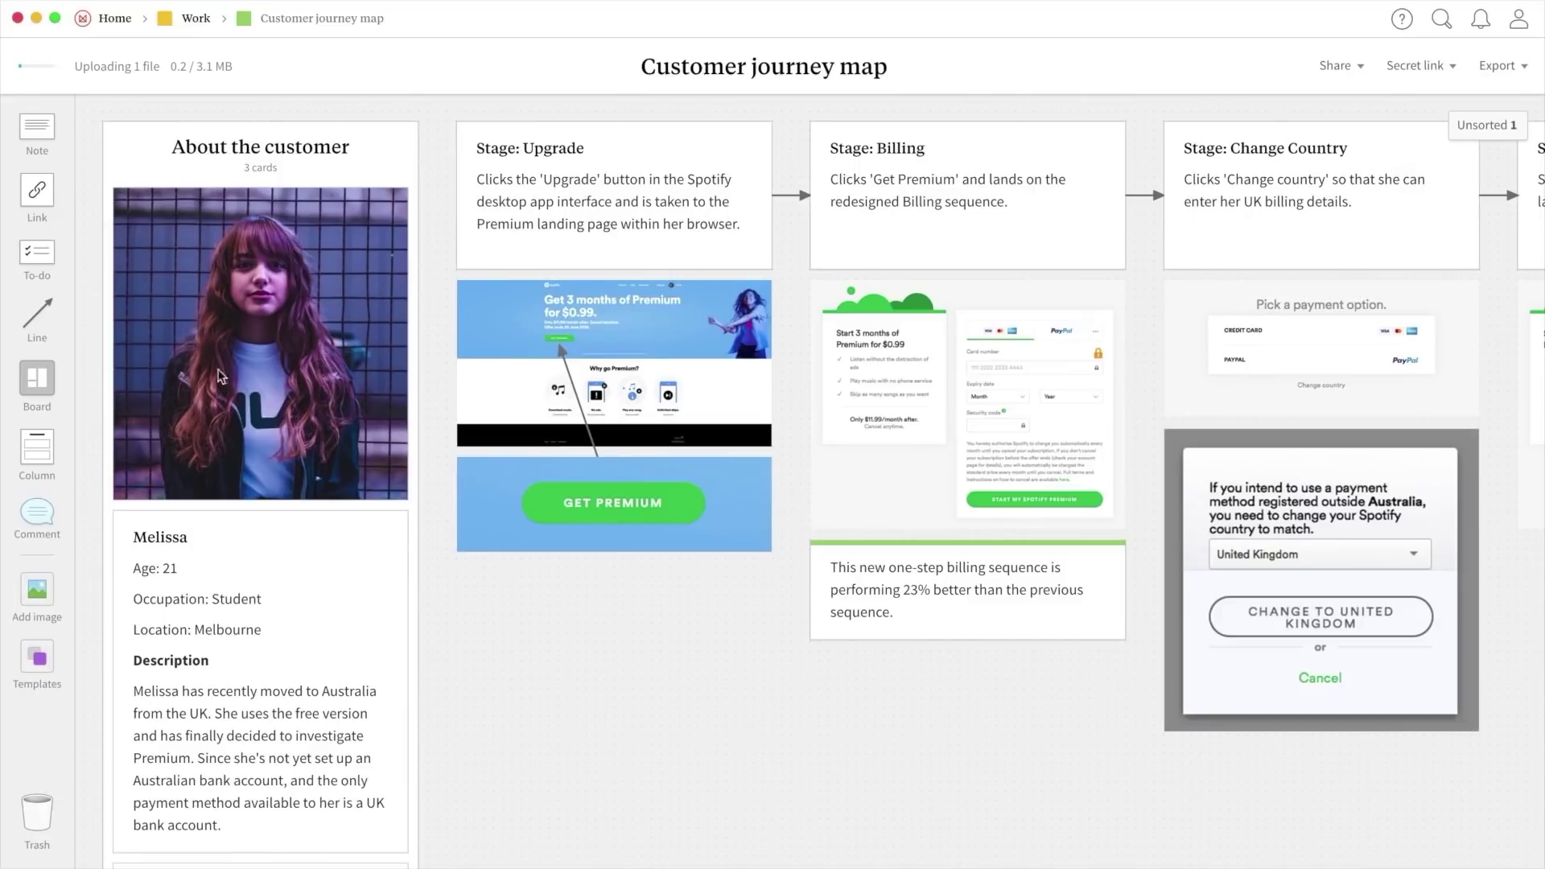